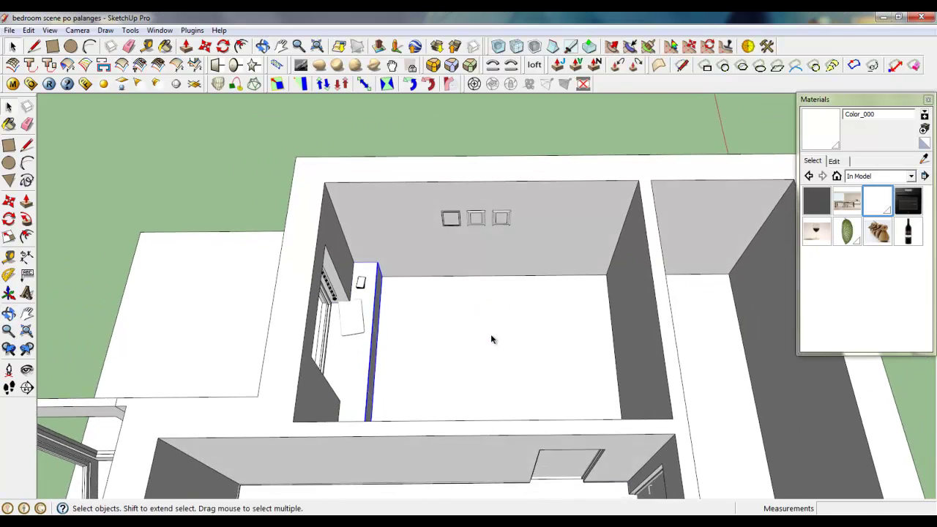
Draw a rectangular bed base outline with a 1600 mm side on the bedroom floor using the Line tool
{"action": "scroll", "coordinate": [486, 318], "scroll_direction": "up", "scroll_amount": 2}
{"action": "middle_click_drag", "start_coordinate": [475, 302], "coordinate": [473, 319]}
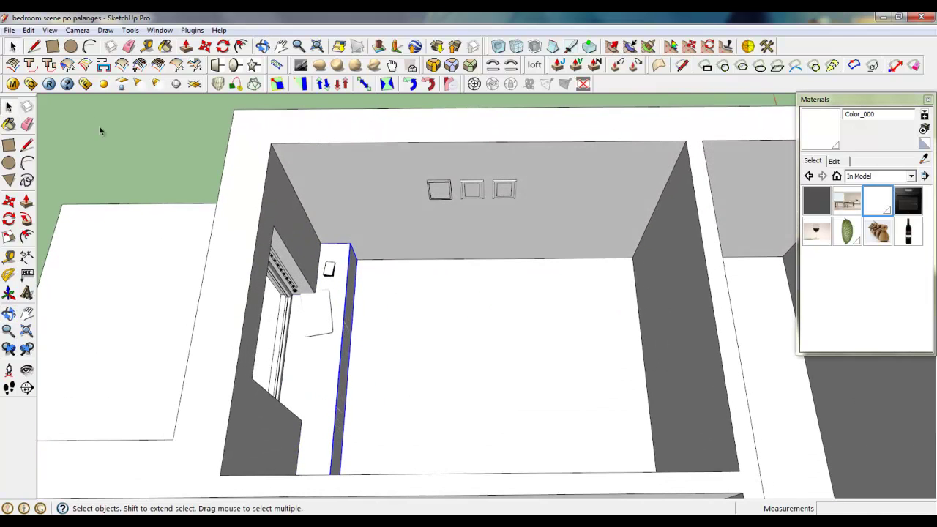
{"action": "left_click", "coordinate": [34, 46]}
{"action": "left_click", "coordinate": [431, 277]}
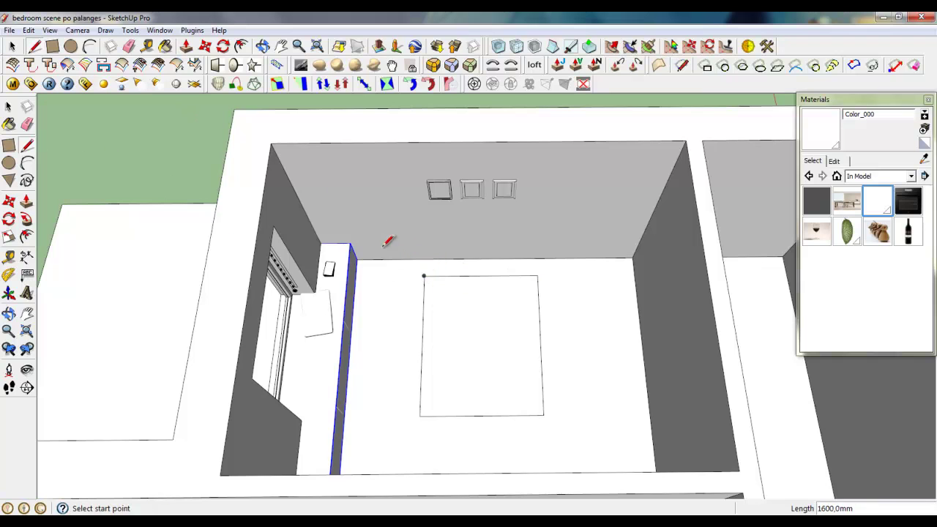
Group the rectangle drawn on the bedroom floor together with its edges
{"action": "left_click", "coordinate": [13, 46]}
{"action": "right_click", "coordinate": [505, 291]}
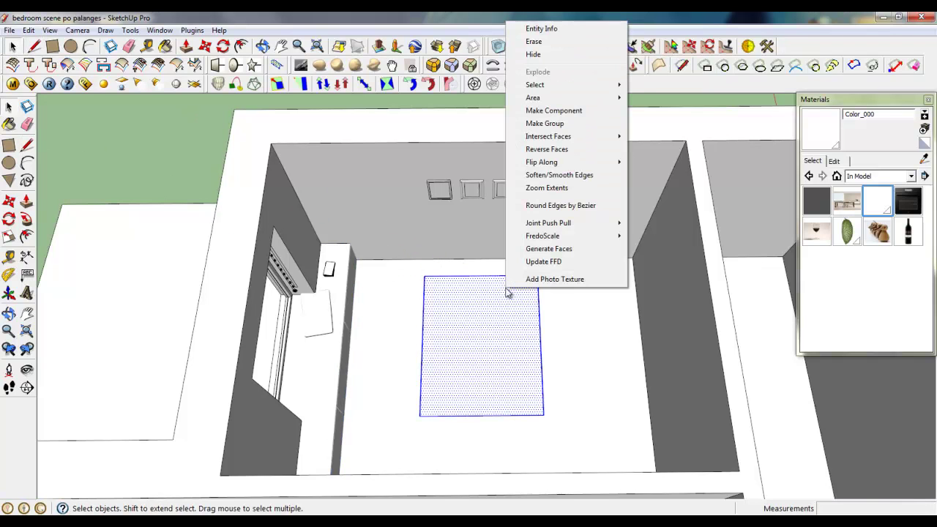
{"action": "left_click", "coordinate": [545, 123]}
Open the rectangle's group for editing and extrude the face upward by 60 mm
{"action": "double_click", "coordinate": [490, 297]}
{"action": "middle_click_drag", "start_coordinate": [529, 376], "coordinate": [476, 341]}
{"action": "scroll", "coordinate": [550, 359], "scroll_direction": "up", "scroll_amount": 3}
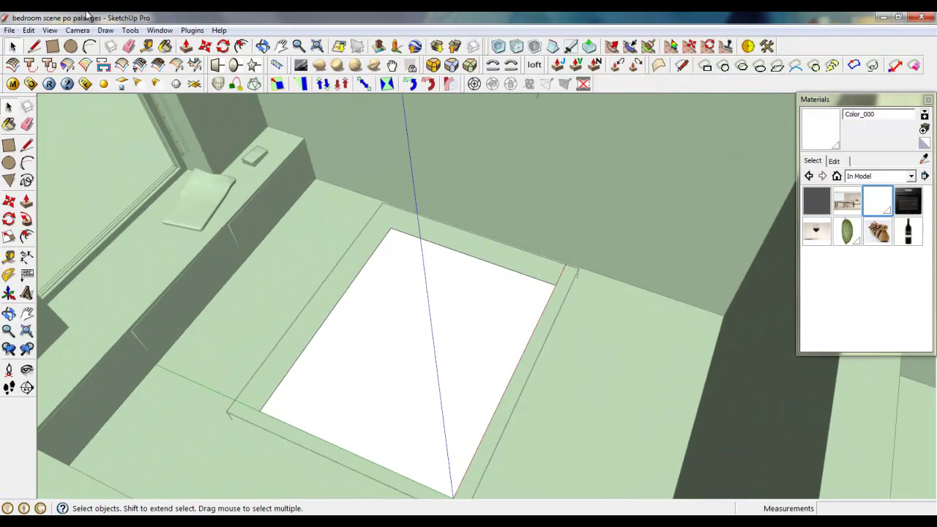
{"action": "left_click", "coordinate": [187, 47]}
{"action": "left_click", "coordinate": [469, 334]}
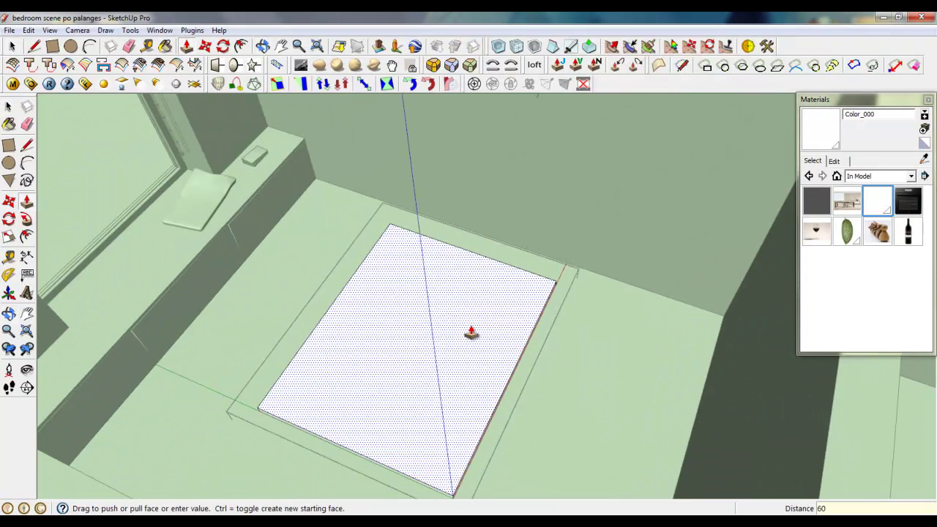
{"action": "key", "text": "Return"}
{"action": "middle_click_drag", "start_coordinate": [492, 341], "coordinate": [419, 331]}
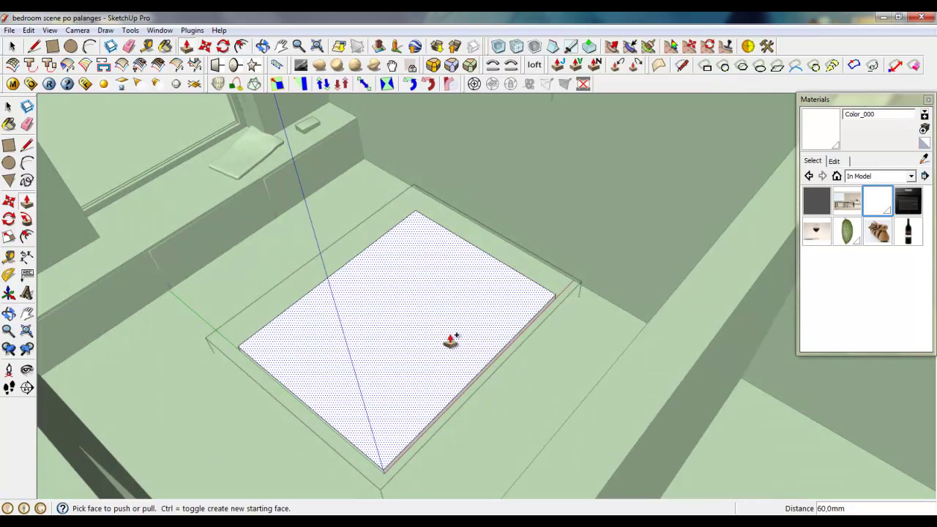
{"action": "left_click", "coordinate": [452, 340]}
{"action": "key", "text": "Escape"}
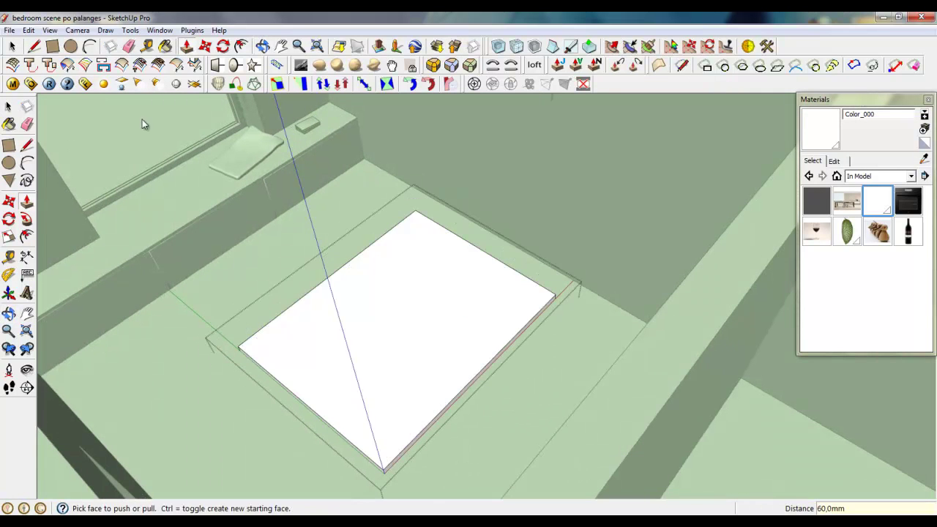
Select the entire bed slab and raise it above the floor along the blue axis
{"action": "left_click", "coordinate": [11, 47]}
{"action": "left_click", "coordinate": [393, 309]}
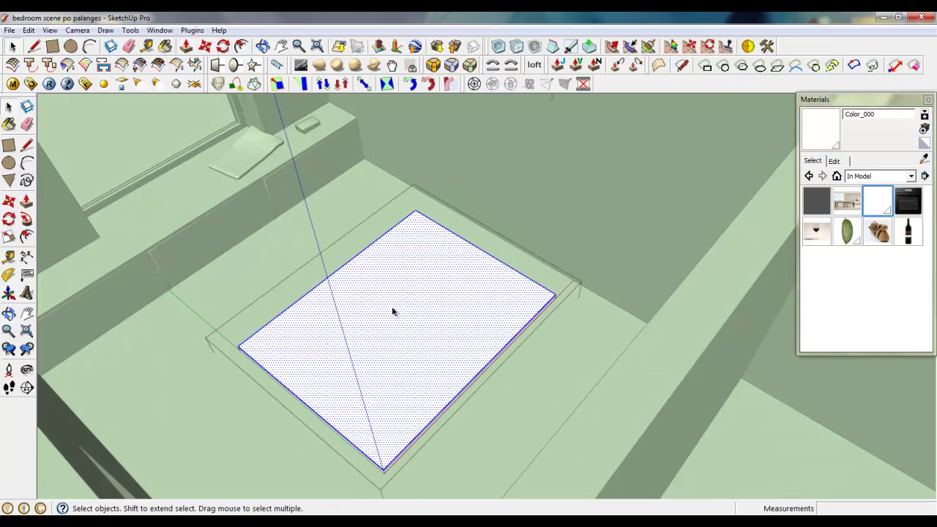
{"action": "left_click", "coordinate": [206, 47]}
{"action": "left_click", "coordinate": [477, 333]}
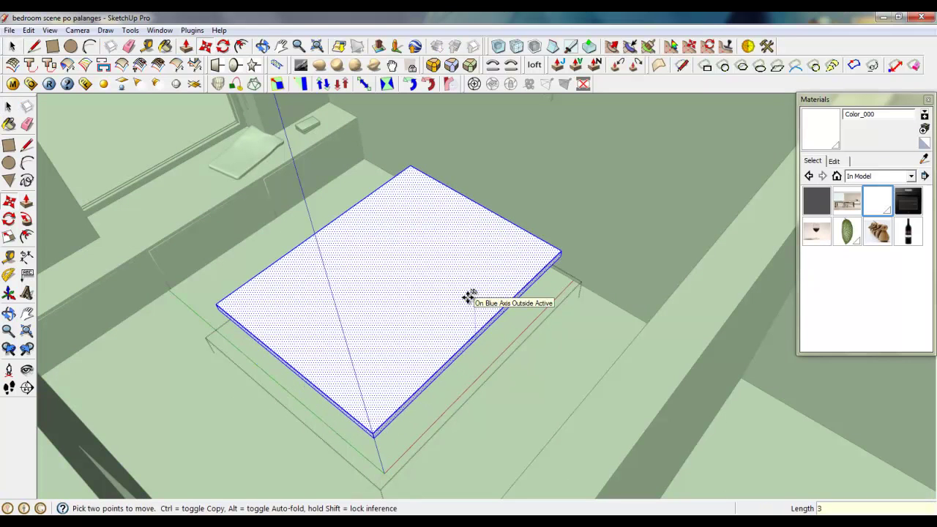
{"action": "key", "text": "Return"}
Make the raised slab its own group inside the bed group
{"action": "middle_click_drag", "start_coordinate": [423, 310], "coordinate": [444, 297]}
{"action": "right_click", "coordinate": [451, 266]}
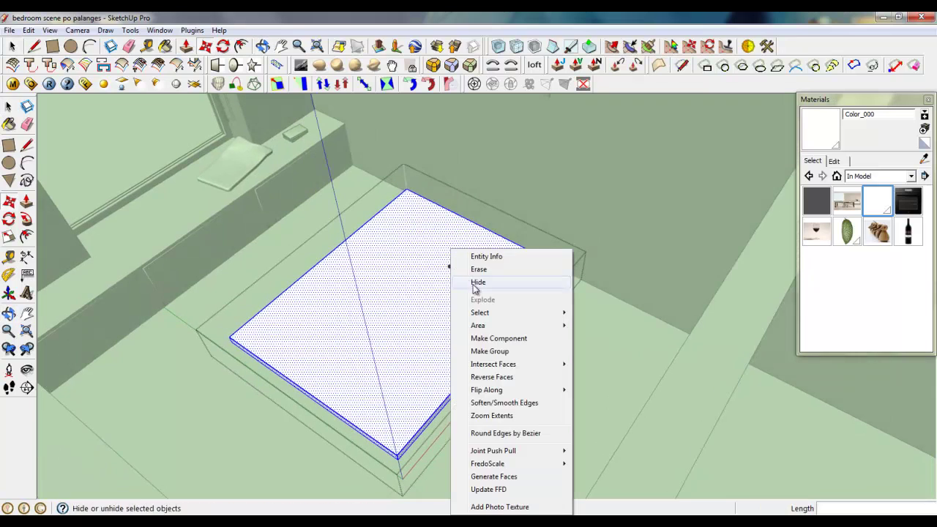
{"action": "left_click", "coordinate": [494, 351]}
Draw a small rectangle on the slab's head-end side face, near the corner
{"action": "scroll", "coordinate": [556, 267], "scroll_direction": "up", "scroll_amount": 10}
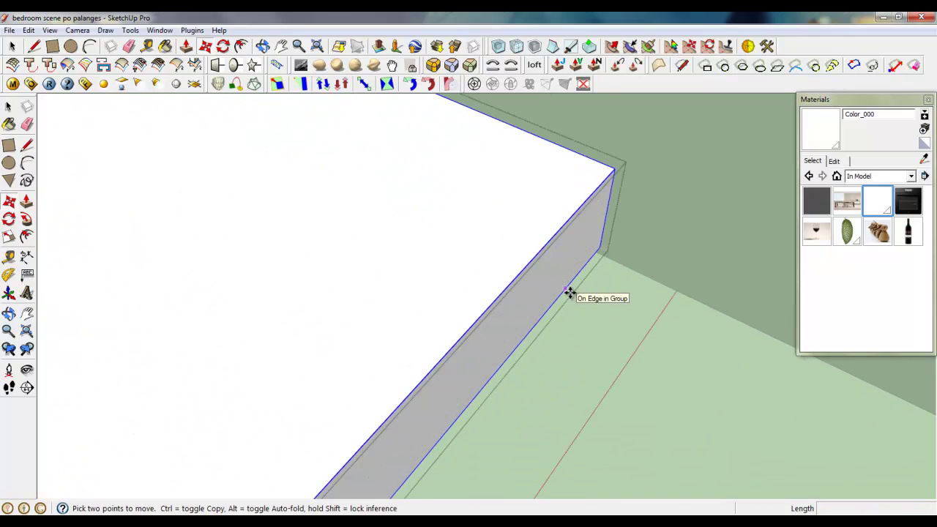
{"action": "middle_click_drag", "start_coordinate": [569, 292], "coordinate": [74, 103]}
{"action": "key", "text": "m"}
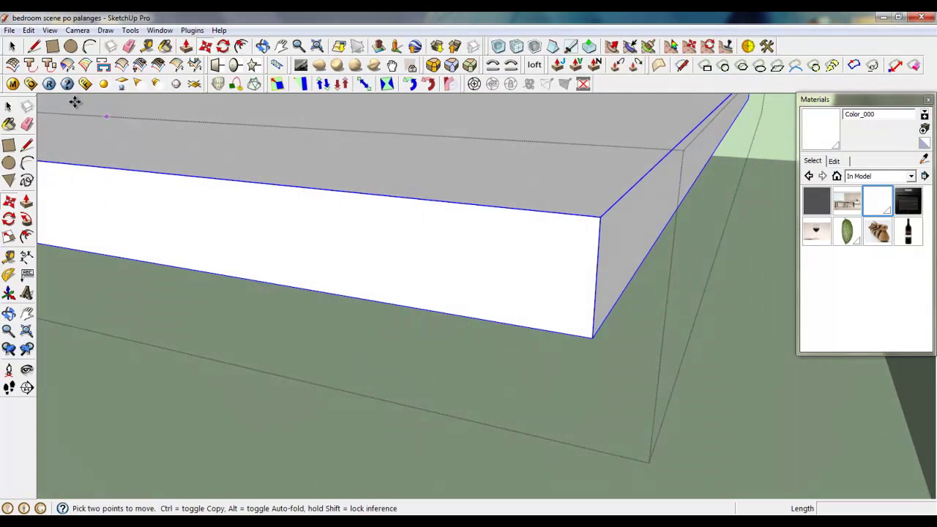
{"action": "left_click", "coordinate": [57, 48]}
{"action": "left_click", "coordinate": [616, 263]}
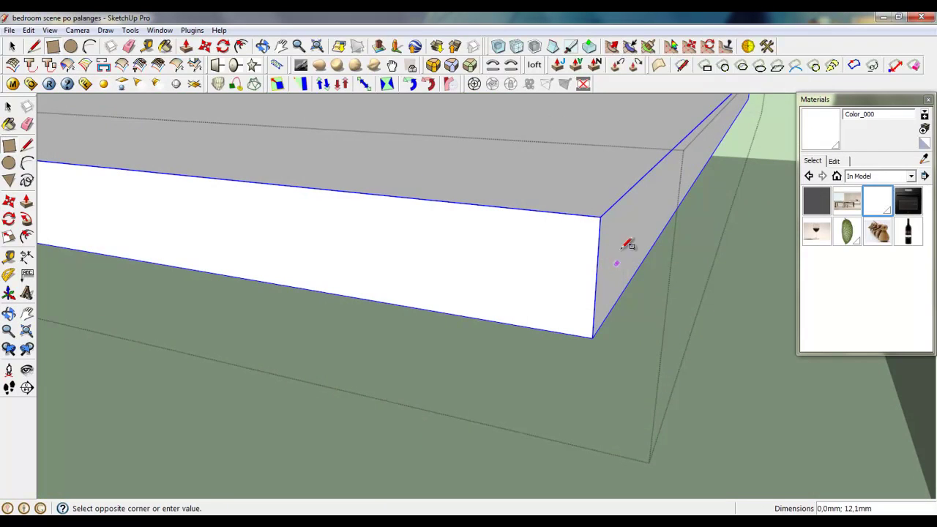
{"action": "left_click", "coordinate": [659, 184]}
Group the small rectangle on the slab's side face
{"action": "key", "text": "space"}
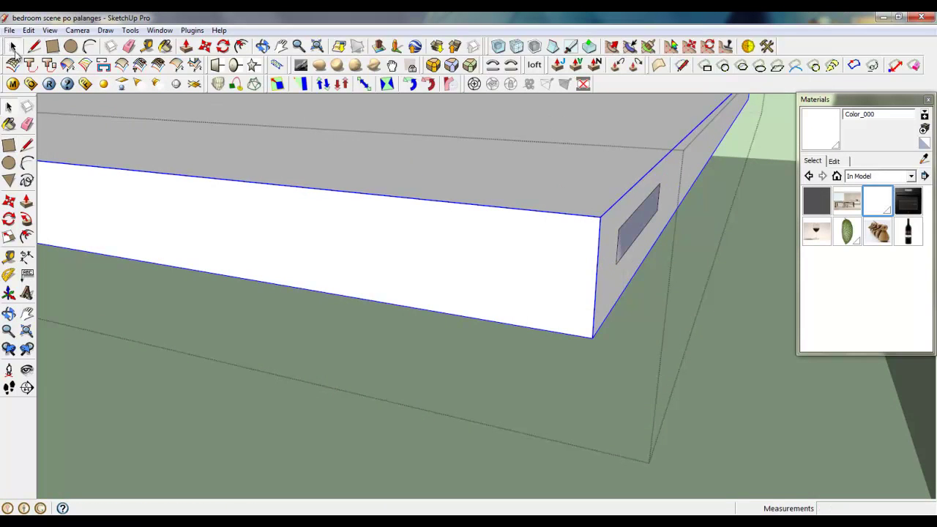
{"action": "right_click", "coordinate": [640, 221]}
{"action": "left_click", "coordinate": [677, 323]}
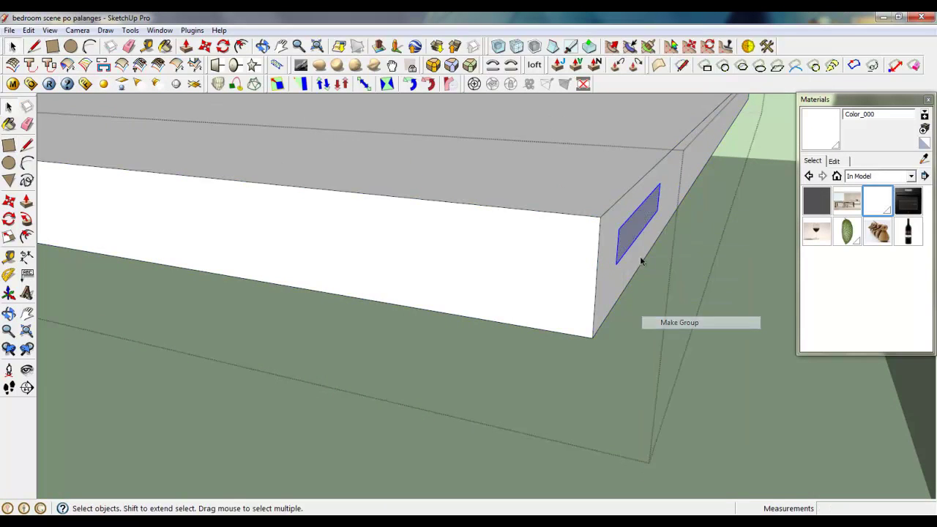
Open the small rectangle's group and extrude its face outward by 32 mm to start the headboard
{"action": "double_click", "coordinate": [629, 233]}
{"action": "left_click", "coordinate": [223, 47]}
{"action": "left_click", "coordinate": [627, 227]}
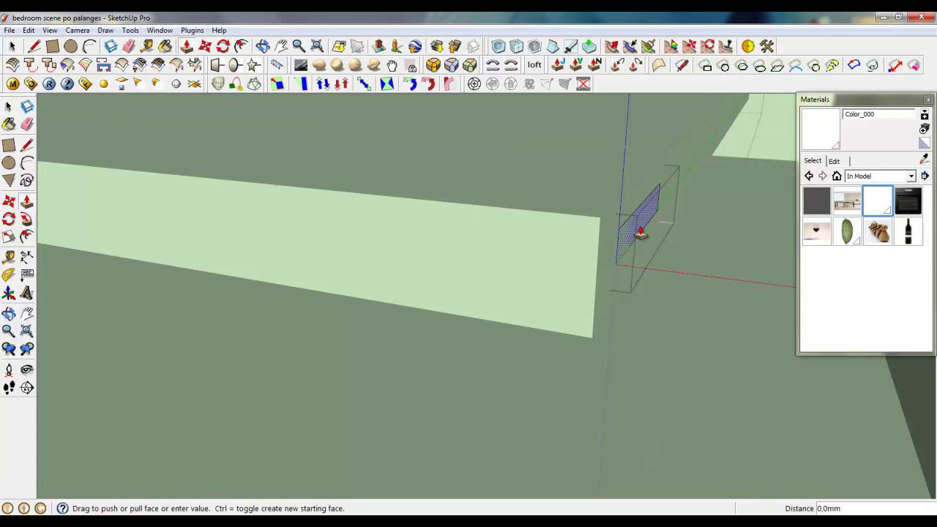
{"action": "type", "text": "32"}
{"action": "key", "text": "Return"}
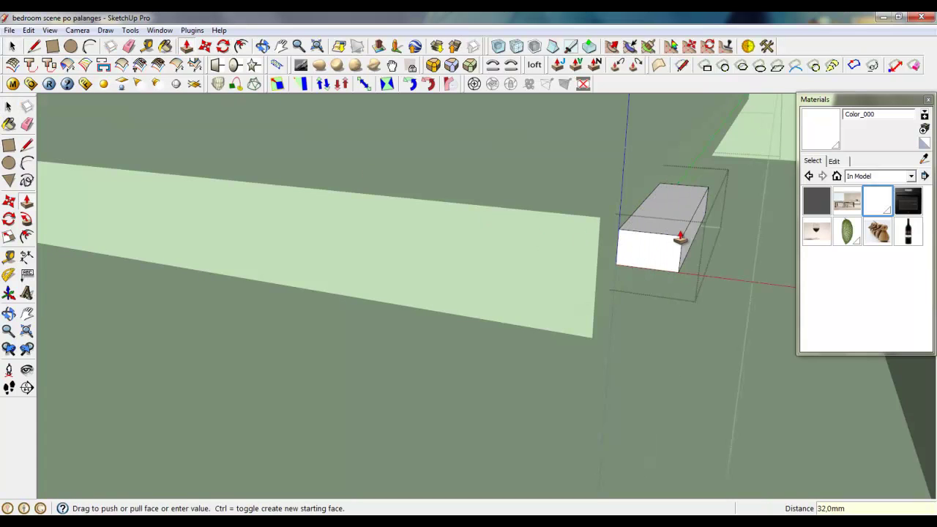
Pull the headboard block's bottom face down to the floor and extend its other faces flush with the slab's corner
{"action": "middle_click_drag", "start_coordinate": [680, 236], "coordinate": [674, 119]}
{"action": "left_click", "coordinate": [680, 314]}
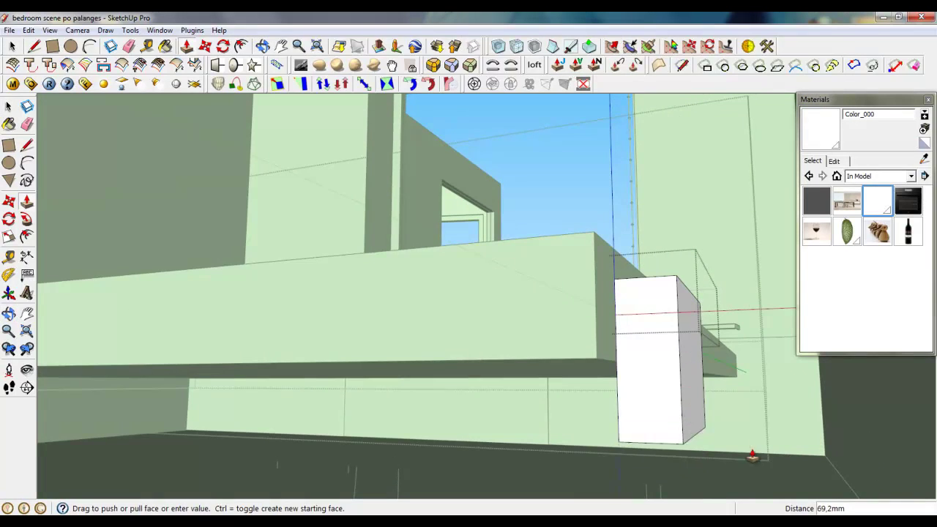
{"action": "left_click", "coordinate": [811, 486]}
{"action": "left_click", "coordinate": [648, 349]}
{"action": "left_click", "coordinate": [583, 296]}
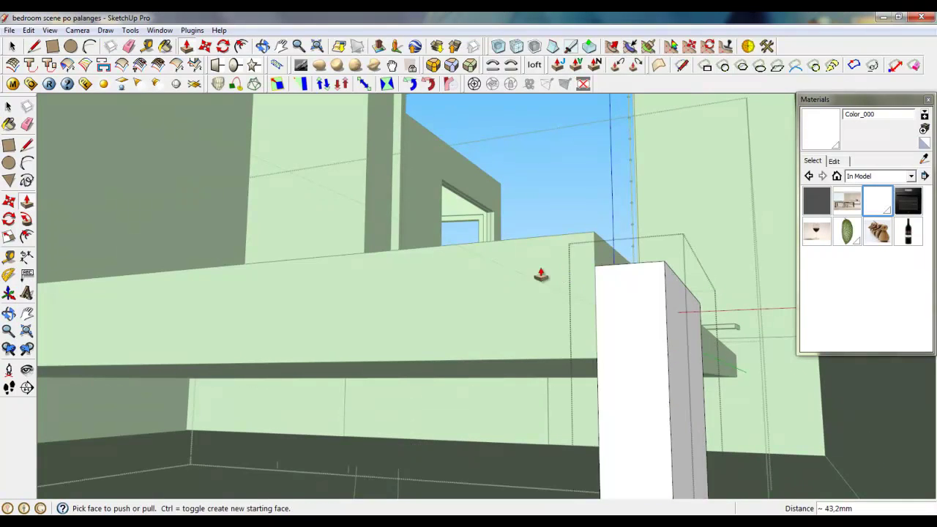
{"action": "middle_click_drag", "start_coordinate": [541, 275], "coordinate": [623, 357]}
{"action": "left_click", "coordinate": [587, 255]}
{"action": "left_click", "coordinate": [552, 221]}
Extend the headboard block along the slab's head end to the opposite corner
{"action": "middle_click_drag", "start_coordinate": [552, 221], "coordinate": [729, 357]}
{"action": "scroll", "coordinate": [726, 341], "scroll_direction": "down", "scroll_amount": 8}
{"action": "middle_click_drag", "start_coordinate": [536, 381], "coordinate": [686, 196]}
{"action": "left_click", "coordinate": [688, 199]}
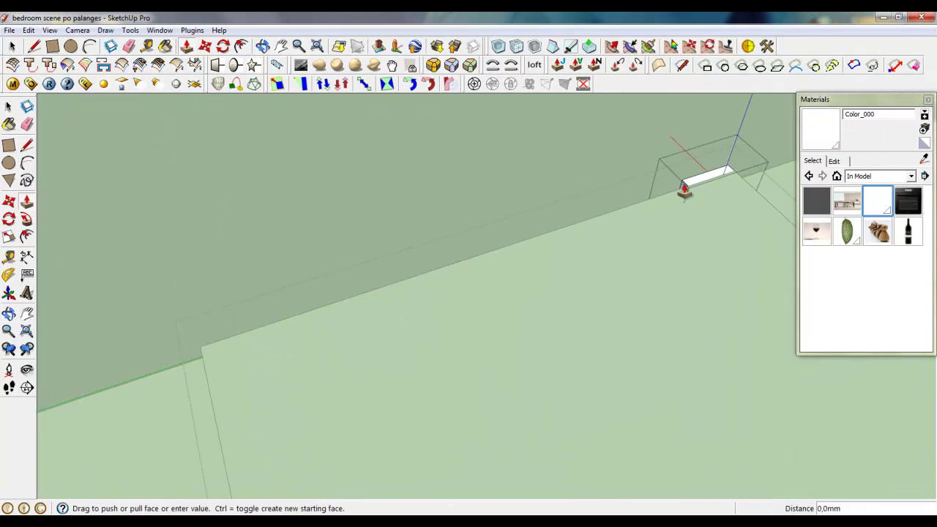
{"action": "left_click", "coordinate": [203, 355]}
{"action": "middle_click_drag", "start_coordinate": [202, 355], "coordinate": [325, 419]}
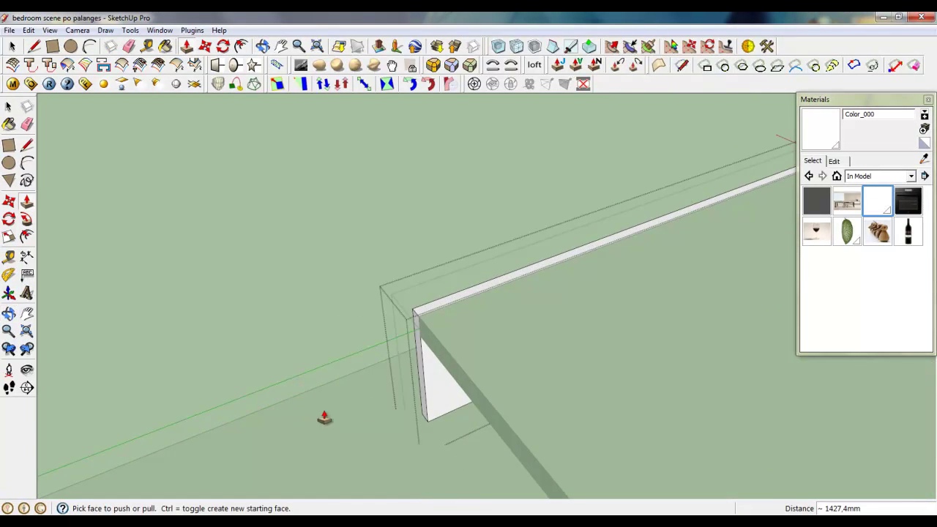
Extend both ends of the headboard 400 mm beyond the slab's sides
{"action": "left_click", "coordinate": [422, 379]}
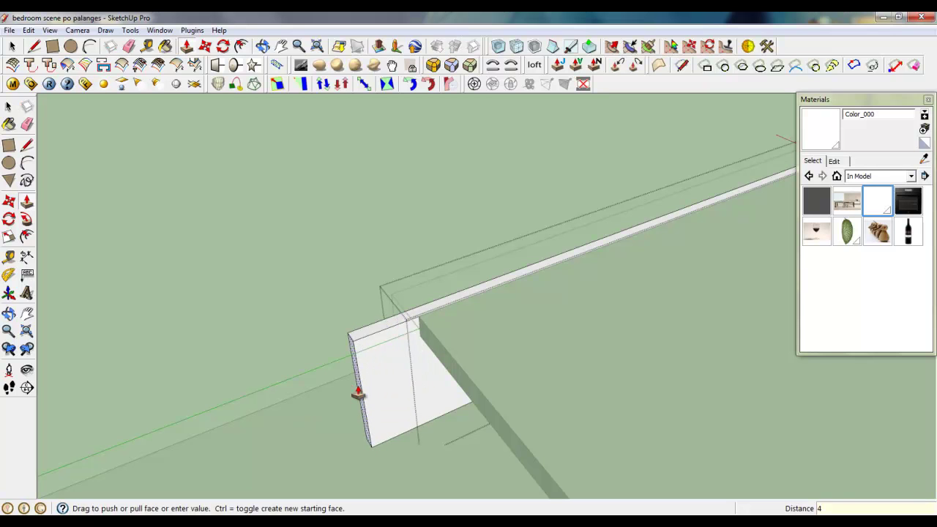
{"action": "key", "text": "Return"}
{"action": "scroll", "coordinate": [493, 405], "scroll_direction": "down", "scroll_amount": 2}
{"action": "middle_click_drag", "start_coordinate": [493, 406], "coordinate": [314, 385]}
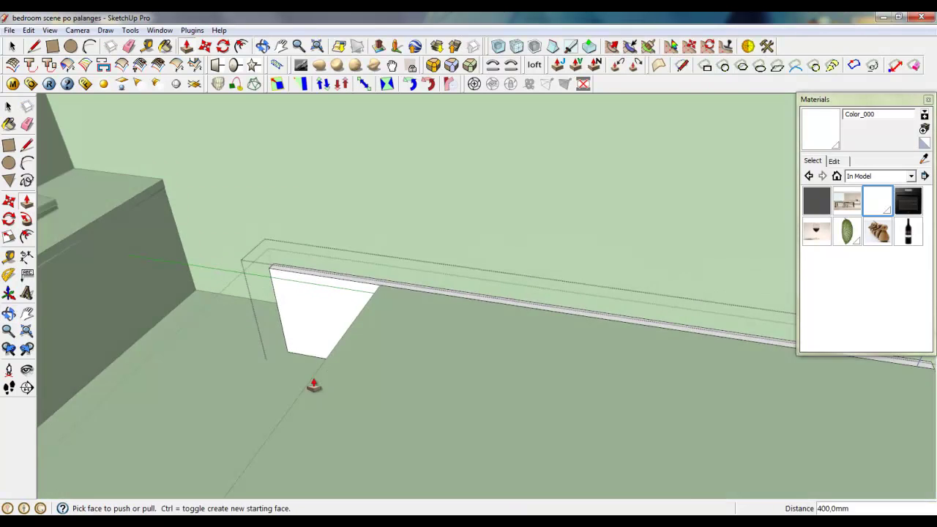
{"action": "scroll", "coordinate": [299, 368], "scroll_direction": "down", "scroll_amount": 5}
{"action": "scroll", "coordinate": [615, 403], "scroll_direction": "up", "scroll_amount": 7}
{"action": "left_click", "coordinate": [355, 352]}
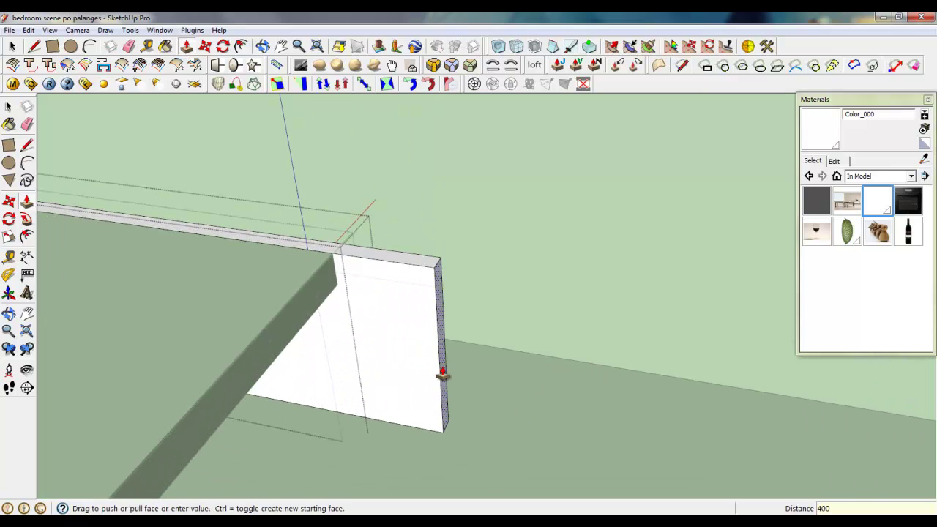
{"action": "type", "text": "400"}
{"action": "key", "text": "Return"}
Raise the headboard's top face by 350 mm and close the headboard group
{"action": "left_click", "coordinate": [513, 275]}
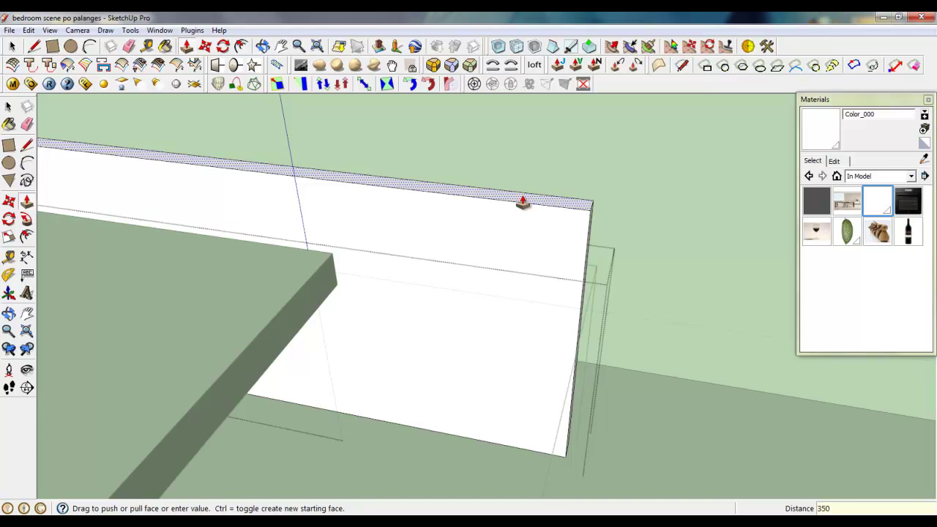
{"action": "key", "text": "Return"}
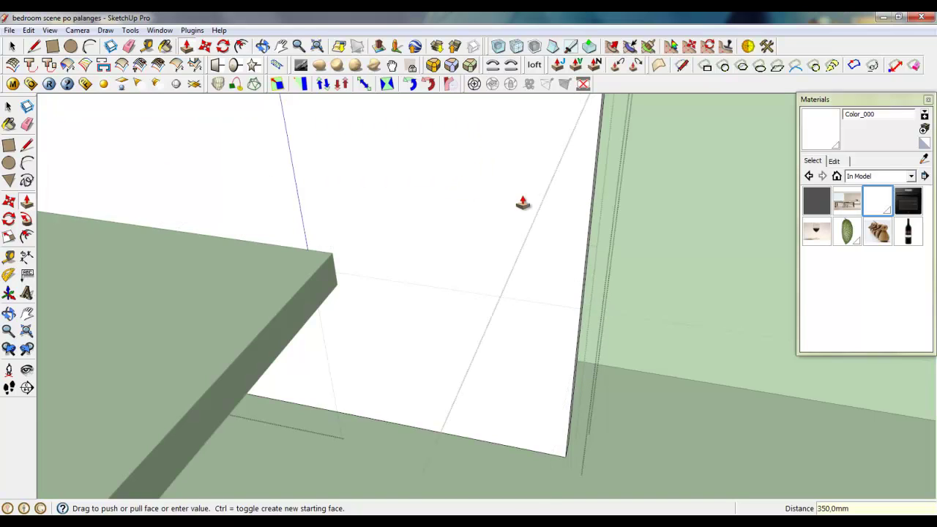
{"action": "scroll", "coordinate": [549, 228], "scroll_direction": "down", "scroll_amount": 3}
{"action": "scroll", "coordinate": [505, 351], "scroll_direction": "down", "scroll_amount": 1}
{"action": "middle_click_drag", "start_coordinate": [488, 341], "coordinate": [520, 347]}
{"action": "scroll", "coordinate": [609, 372], "scroll_direction": "down", "scroll_amount": 3}
{"action": "right_click", "coordinate": [615, 371]}
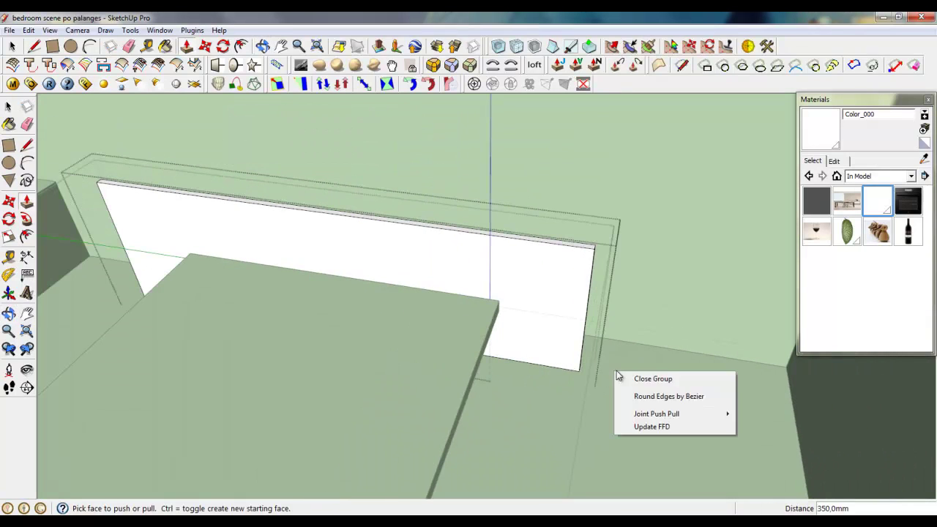
{"action": "left_click", "coordinate": [651, 378]}
Move the slab and headboard together along the red axis to the wall with the picture frames, and close the bed group
{"action": "left_click", "coordinate": [12, 48]}
{"action": "left_click", "coordinate": [335, 338]}
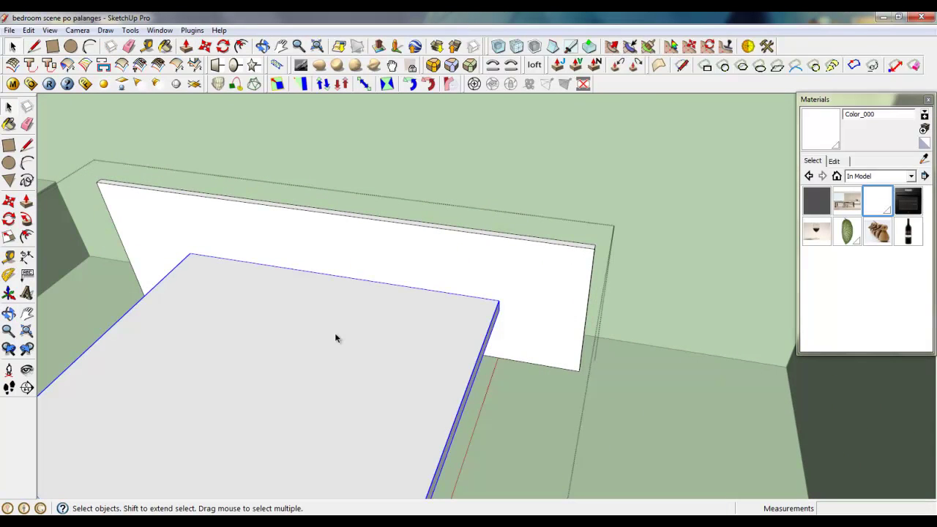
{"action": "left_click", "coordinate": [422, 276], "text": "shift"}
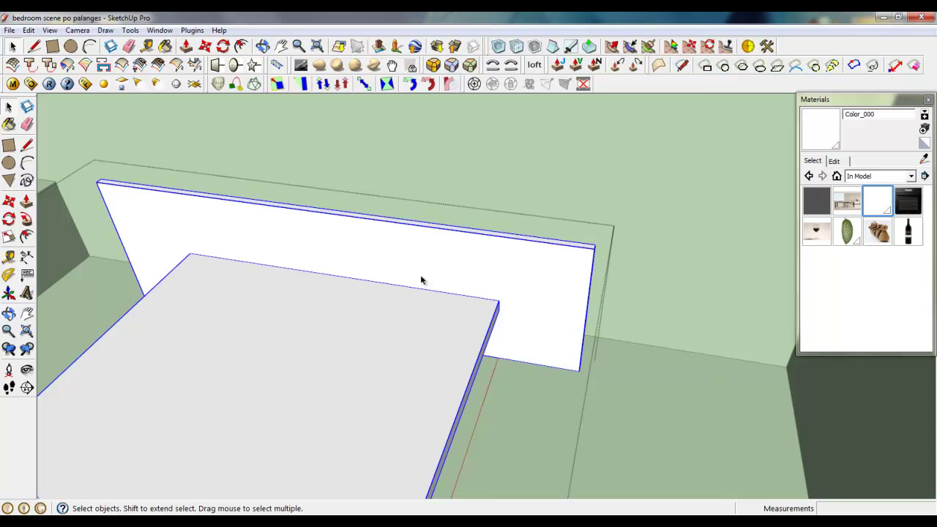
{"action": "scroll", "coordinate": [423, 278], "scroll_direction": "up", "scroll_amount": 3}
{"action": "middle_click_drag", "start_coordinate": [424, 280], "coordinate": [515, 341]}
{"action": "left_click", "coordinate": [234, 65]}
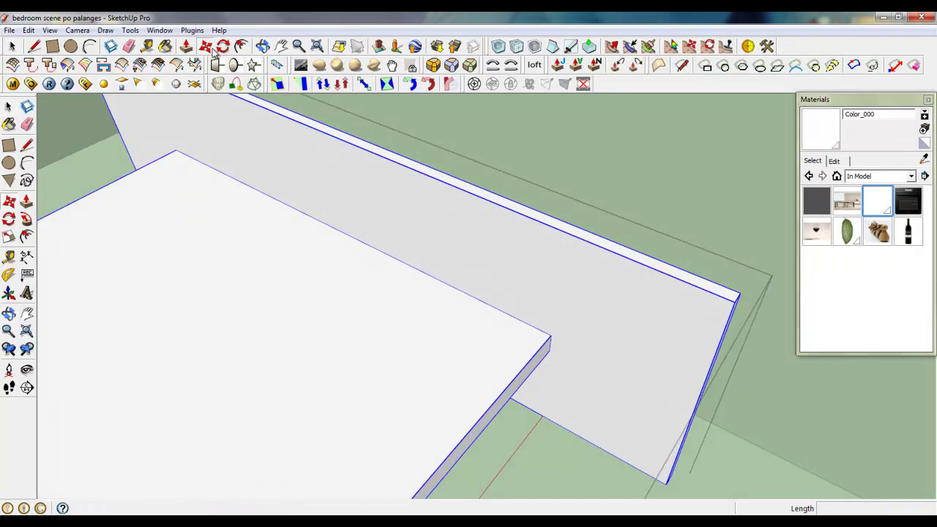
{"action": "left_click", "coordinate": [422, 404]}
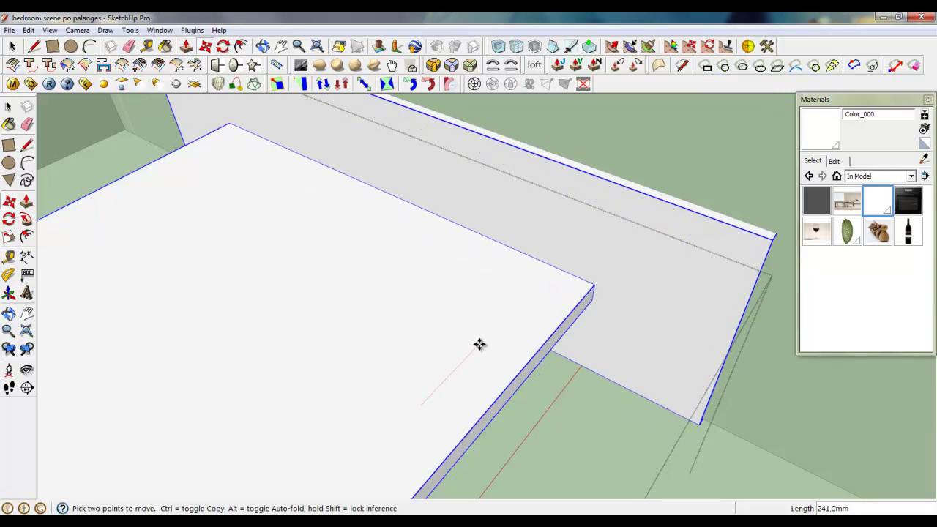
{"action": "right_click", "coordinate": [561, 378]}
{"action": "scroll", "coordinate": [571, 392], "scroll_direction": "down", "scroll_amount": 10}
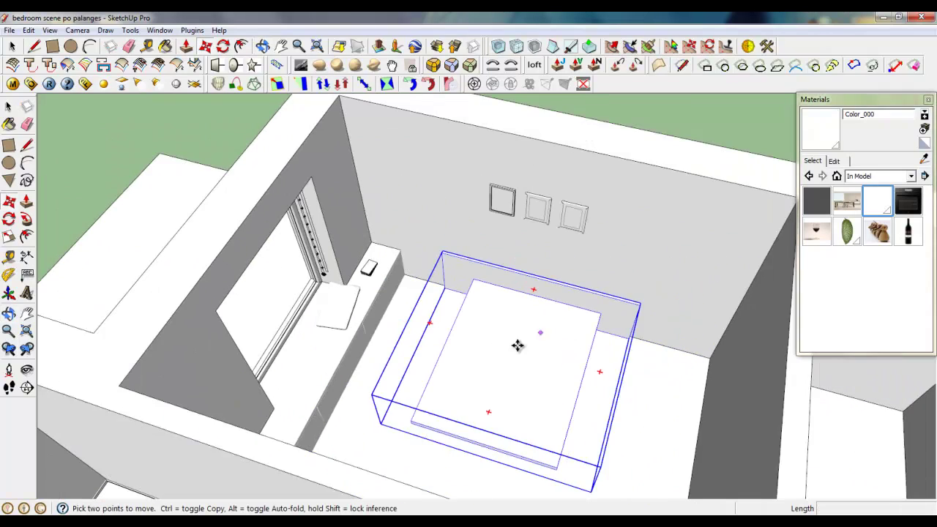
Open the bed group and draw a 150 mm wide rectangle on the slab's underside near its corner
{"action": "middle_click_drag", "start_coordinate": [518, 345], "coordinate": [517, 331]}
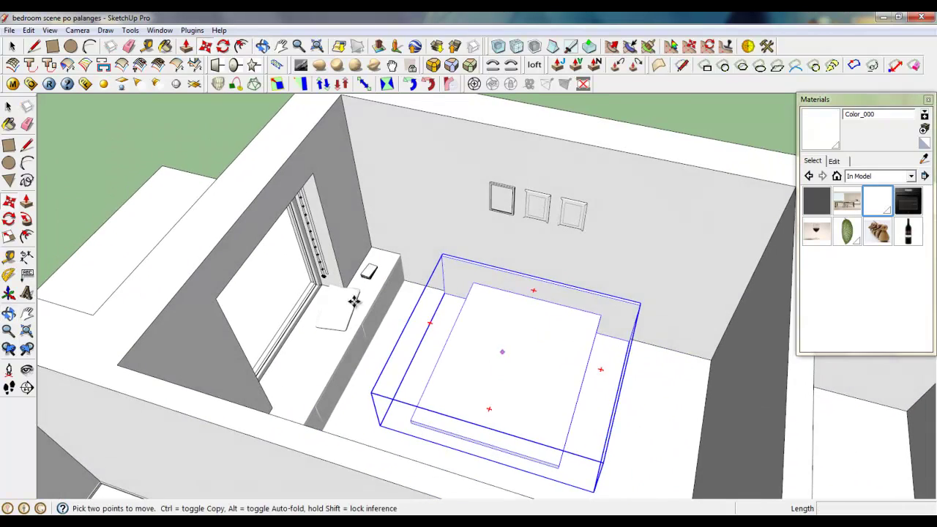
{"action": "left_click", "coordinate": [13, 47]}
{"action": "double_click", "coordinate": [538, 449]}
{"action": "scroll", "coordinate": [538, 452], "scroll_direction": "up", "scroll_amount": 3}
{"action": "middle_click_drag", "start_coordinate": [538, 471], "coordinate": [385, 176]}
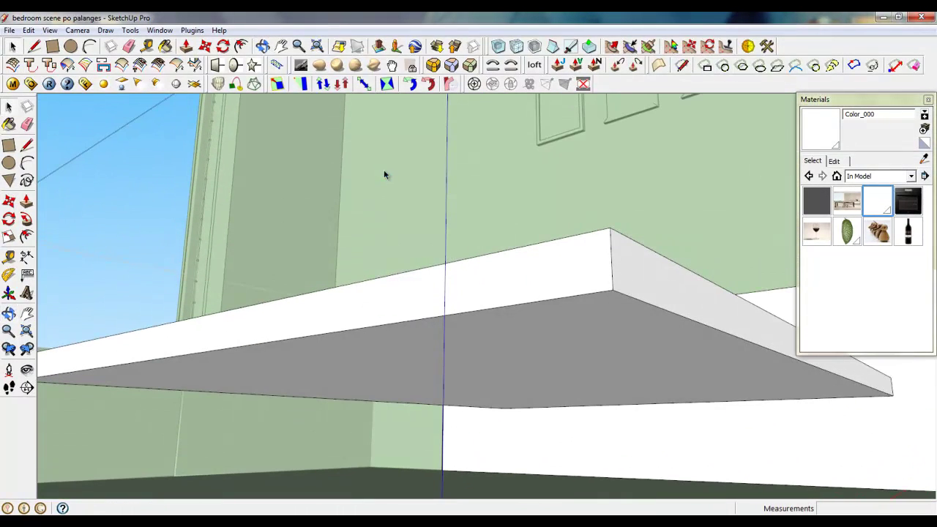
{"action": "key", "text": "space"}
{"action": "key", "text": "l"}
{"action": "left_click", "coordinate": [550, 317]}
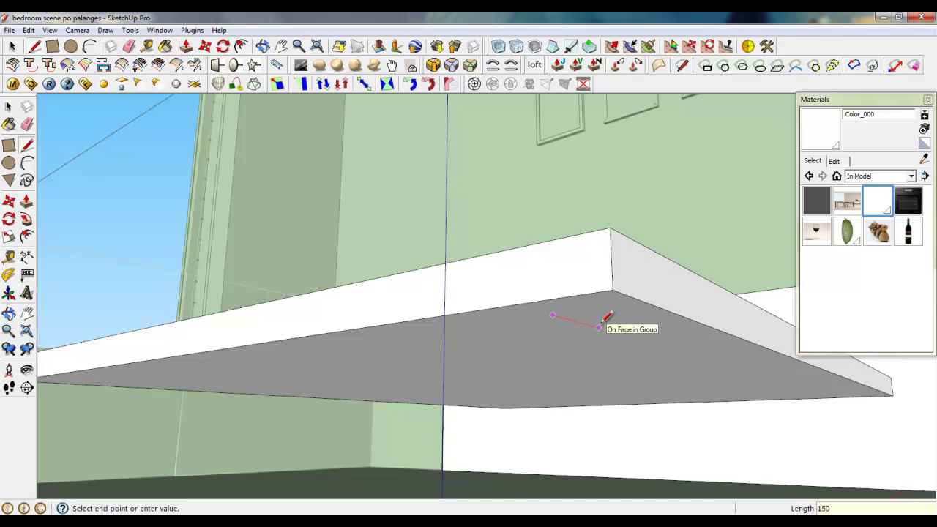
{"action": "left_click", "coordinate": [379, 358]}
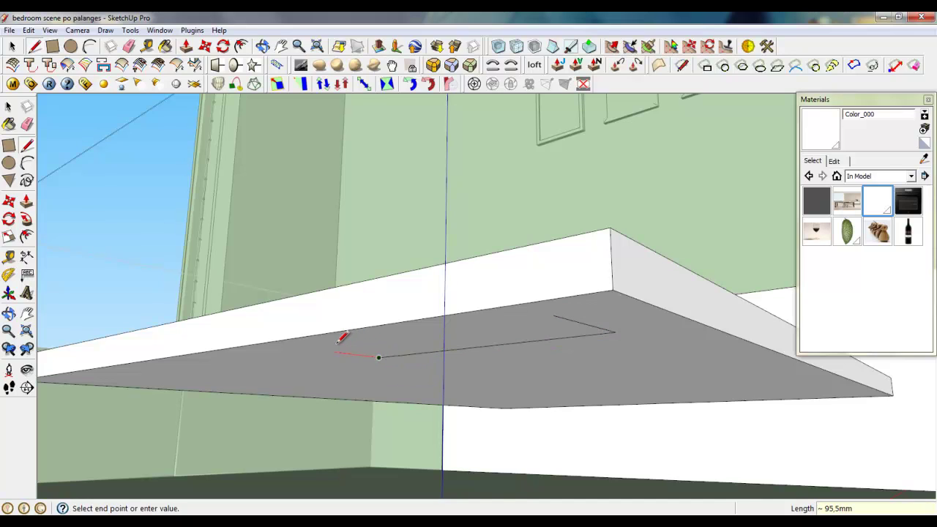
{"action": "left_click", "coordinate": [554, 316]}
{"action": "left_click", "coordinate": [12, 47]}
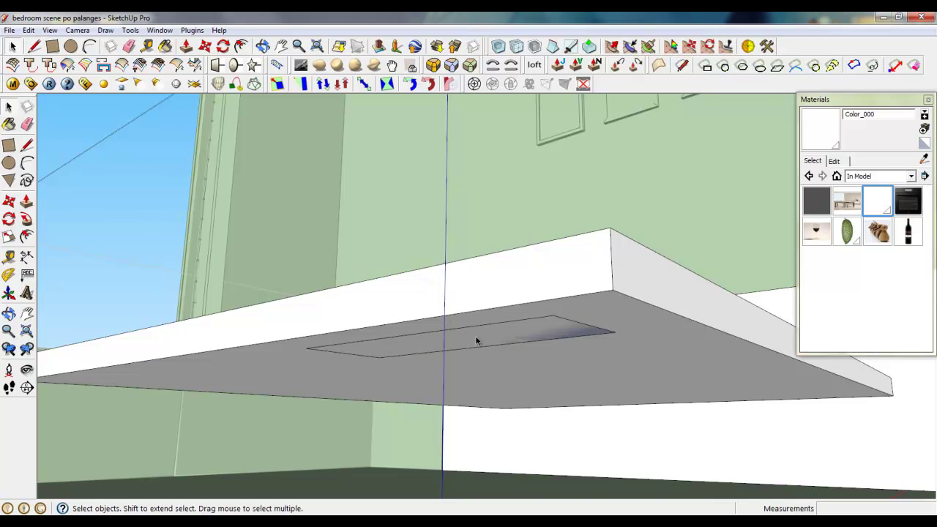
Group the rectangle and extrude it 268 mm down to the floor as a supporting leg block
{"action": "right_click", "coordinate": [482, 342]}
{"action": "left_click", "coordinate": [522, 189]}
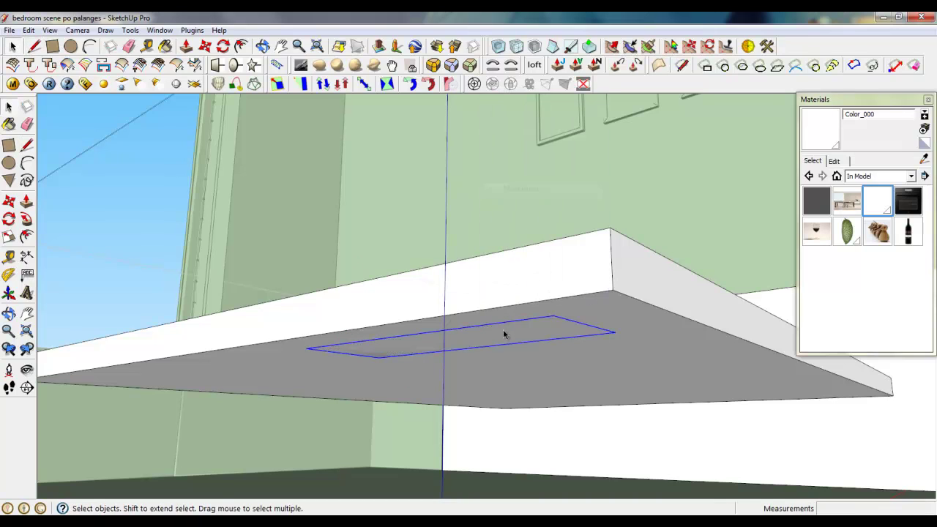
{"action": "double_click", "coordinate": [503, 330]}
{"action": "left_click", "coordinate": [185, 46]}
{"action": "left_click", "coordinate": [445, 343]}
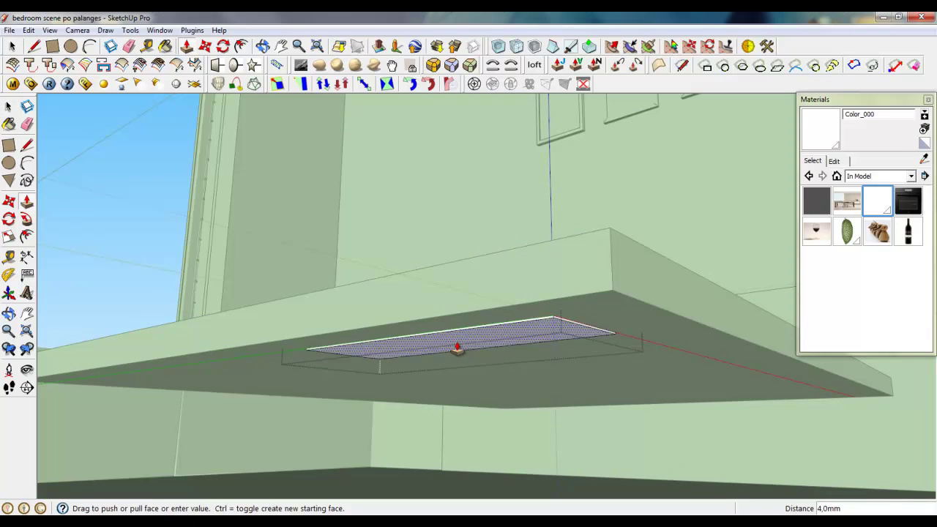
{"action": "left_click", "coordinate": [454, 345]}
{"action": "middle_click_drag", "start_coordinate": [454, 345], "coordinate": [549, 334]}
{"action": "left_click", "coordinate": [567, 345]}
{"action": "left_click", "coordinate": [605, 341]}
{"action": "left_click", "coordinate": [555, 359]}
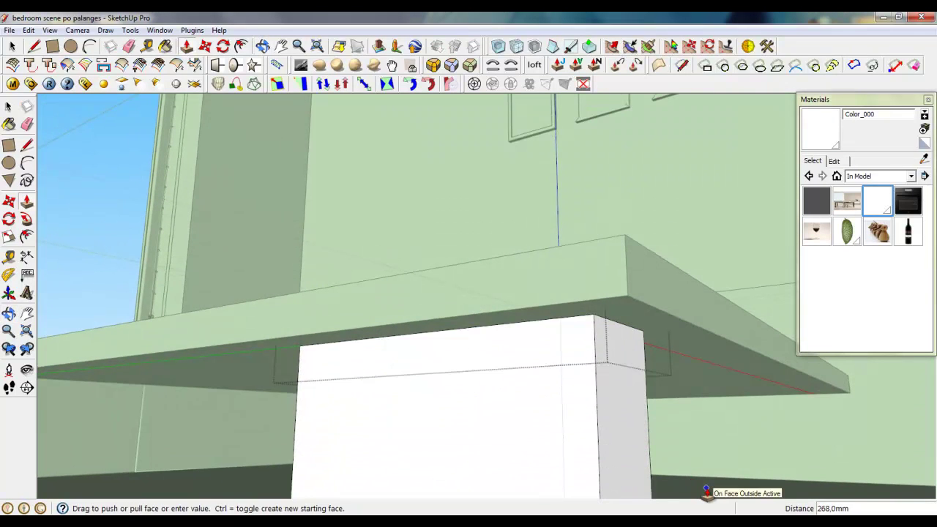
{"action": "left_click", "coordinate": [707, 492]}
Extend the leg block's end face by about 974 mm along the slab's edge with Push/Pull
{"action": "middle_click_drag", "start_coordinate": [464, 388], "coordinate": [554, 389]}
{"action": "left_click", "coordinate": [554, 389]}
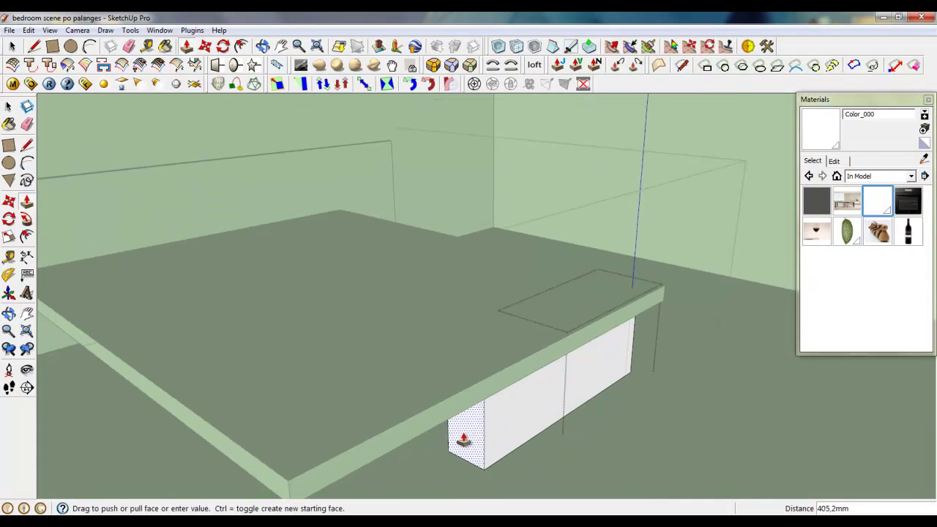
{"action": "middle_click_drag", "start_coordinate": [462, 437], "coordinate": [421, 342]}
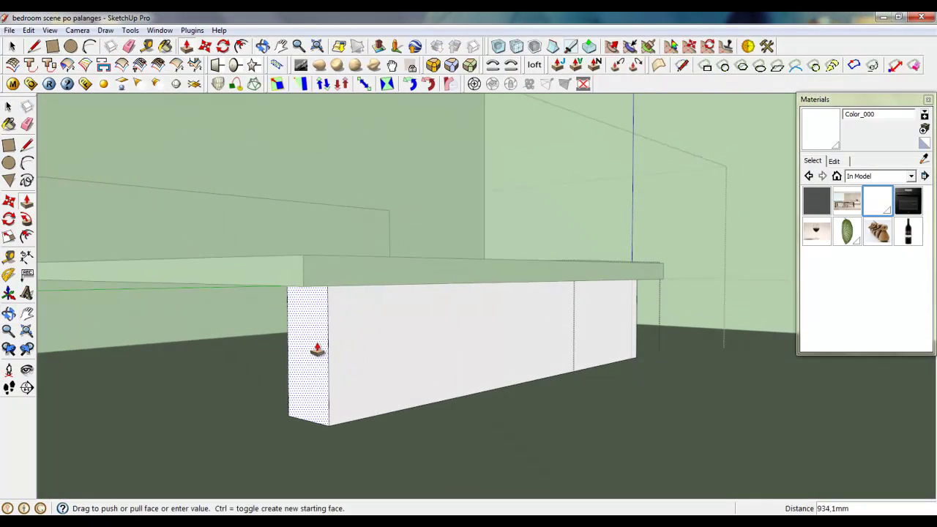
{"action": "left_click", "coordinate": [299, 356]}
{"action": "middle_click_drag", "start_coordinate": [299, 356], "coordinate": [181, 303]}
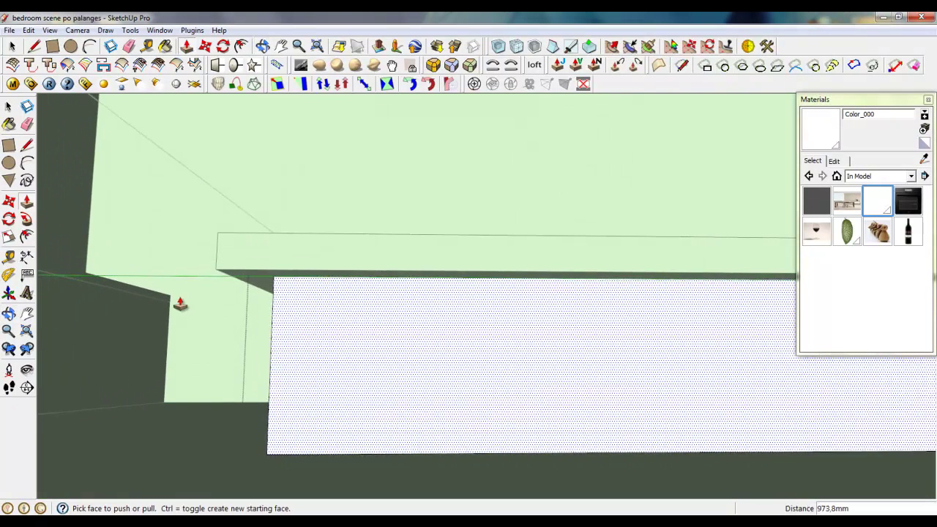
Offset the outline of the leg block's long outer face 40 mm inward
{"action": "left_click", "coordinate": [283, 47]}
{"action": "middle_click_drag", "start_coordinate": [674, 432], "coordinate": [257, 408], "text": "shift"}
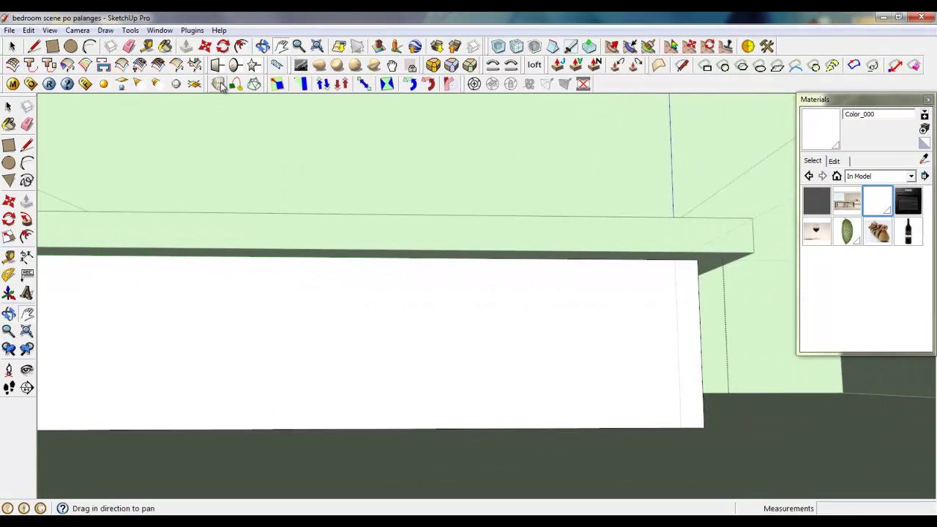
{"action": "left_click", "coordinate": [261, 48]}
{"action": "left_click_drag", "start_coordinate": [540, 402], "coordinate": [451, 353]}
{"action": "left_click", "coordinate": [242, 46]}
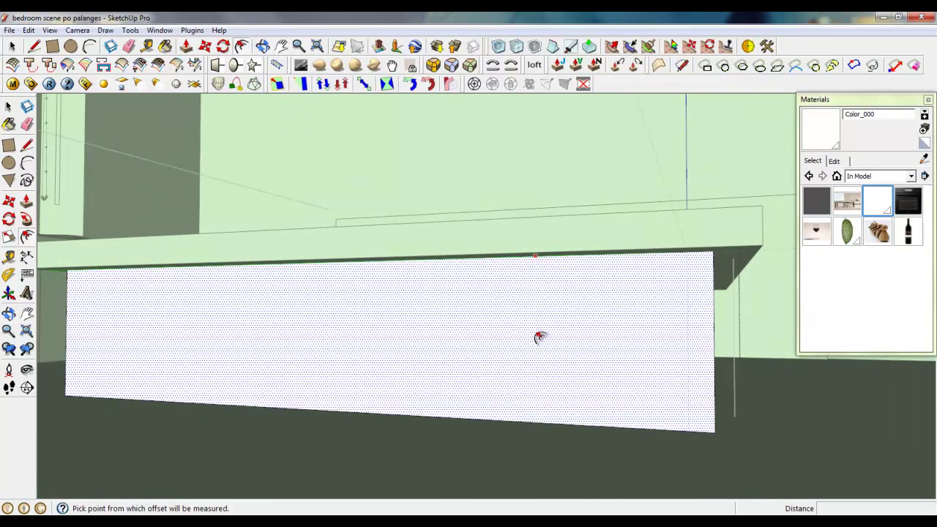
{"action": "left_click", "coordinate": [540, 334]}
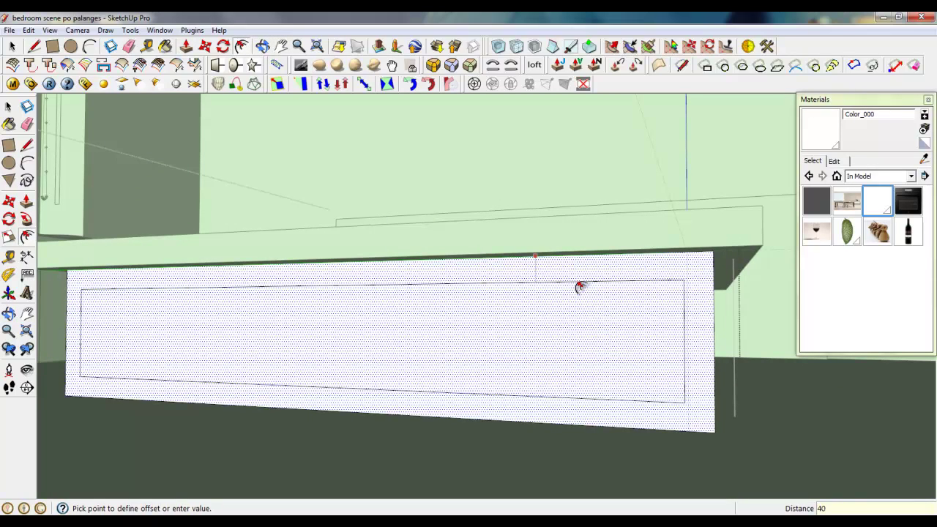
{"action": "key", "text": "Return"}
Move the offset outline's lower edge 40 mm down onto the block's bottom edge
{"action": "left_click", "coordinate": [186, 46]}
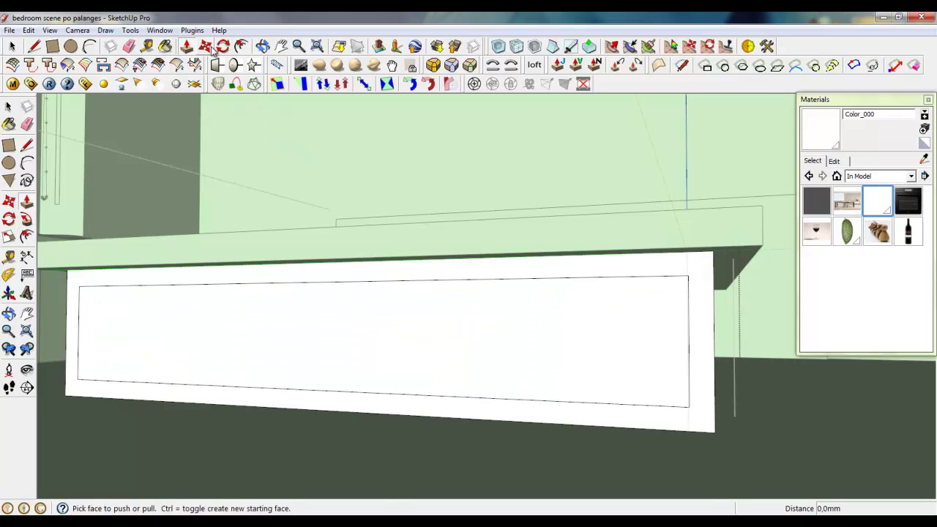
{"action": "left_click", "coordinate": [205, 46]}
{"action": "left_click", "coordinate": [510, 400]}
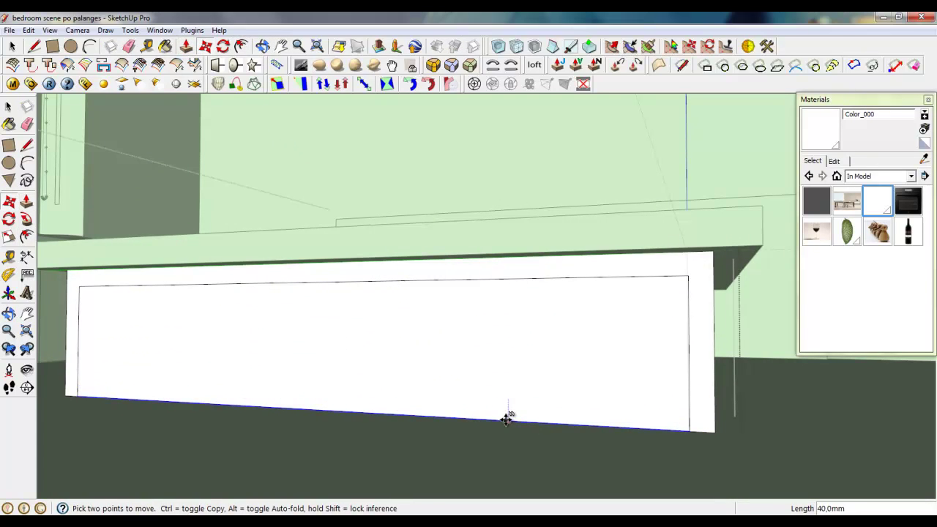
{"action": "left_click", "coordinate": [505, 422]}
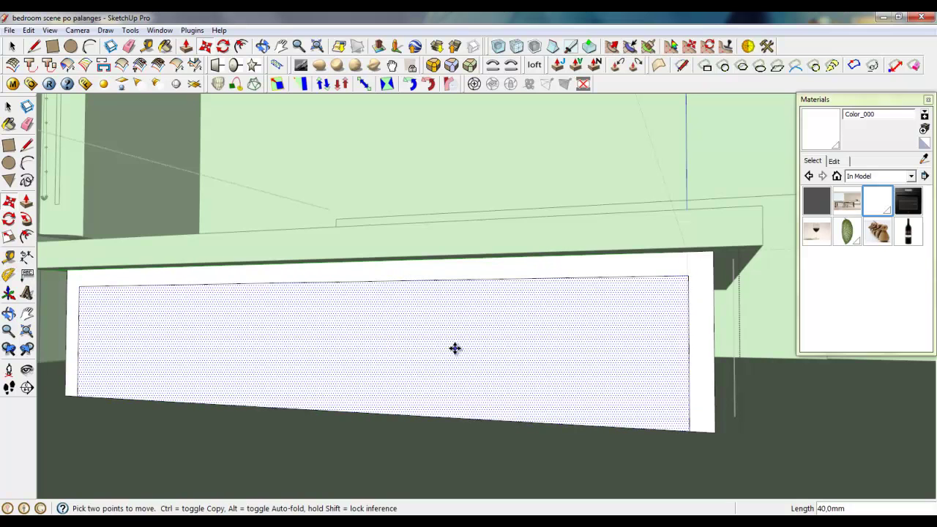
Push the inner face through the block's full thickness to cut an open leg frame
{"action": "middle_click_drag", "start_coordinate": [454, 345], "coordinate": [227, 124]}
{"action": "key", "text": "p"}
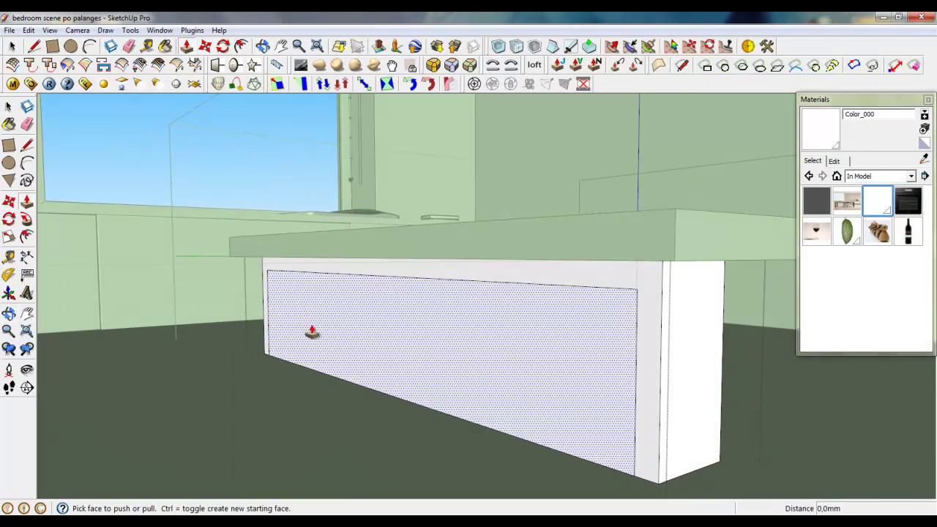
{"action": "left_click", "coordinate": [314, 333]}
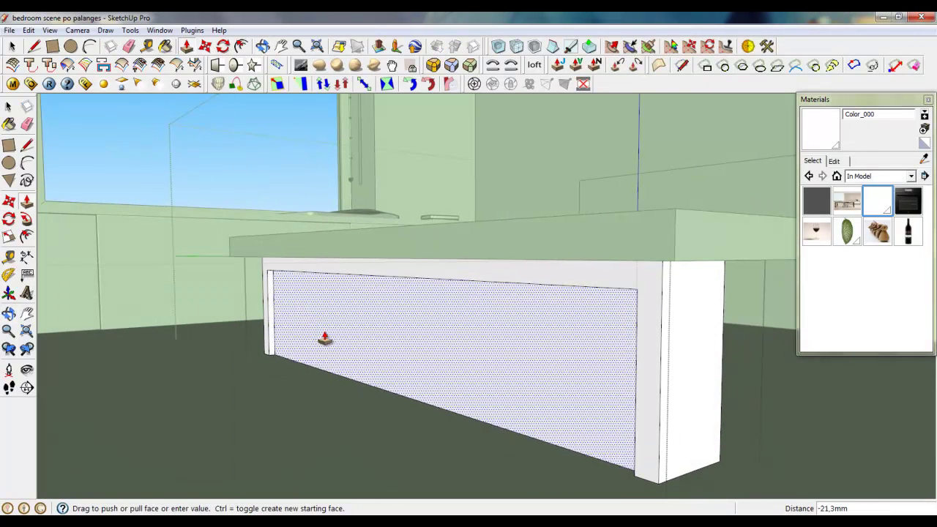
{"action": "left_click", "coordinate": [366, 329]}
Push the frame's long side face inward by about 49 mm to narrow the legs and top rail
{"action": "scroll", "coordinate": [714, 385], "scroll_direction": "up", "scroll_amount": 2}
{"action": "middle_click_drag", "start_coordinate": [714, 385], "coordinate": [440, 352]}
{"action": "left_click", "coordinate": [741, 287]}
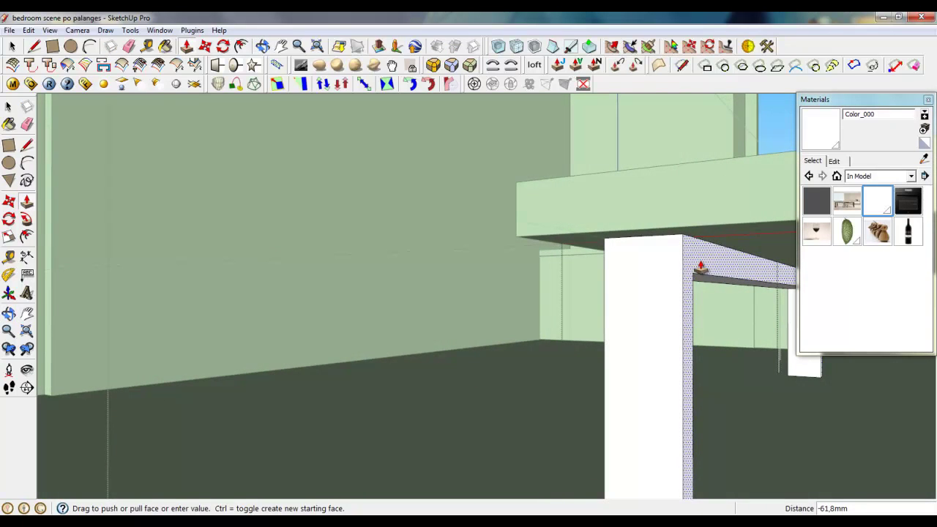
{"action": "left_click", "coordinate": [711, 270]}
{"action": "middle_click_drag", "start_coordinate": [711, 271], "coordinate": [483, 330]}
{"action": "scroll", "coordinate": [479, 329], "scroll_direction": "down", "scroll_amount": 3}
{"action": "scroll", "coordinate": [581, 330], "scroll_direction": "up", "scroll_amount": 2}
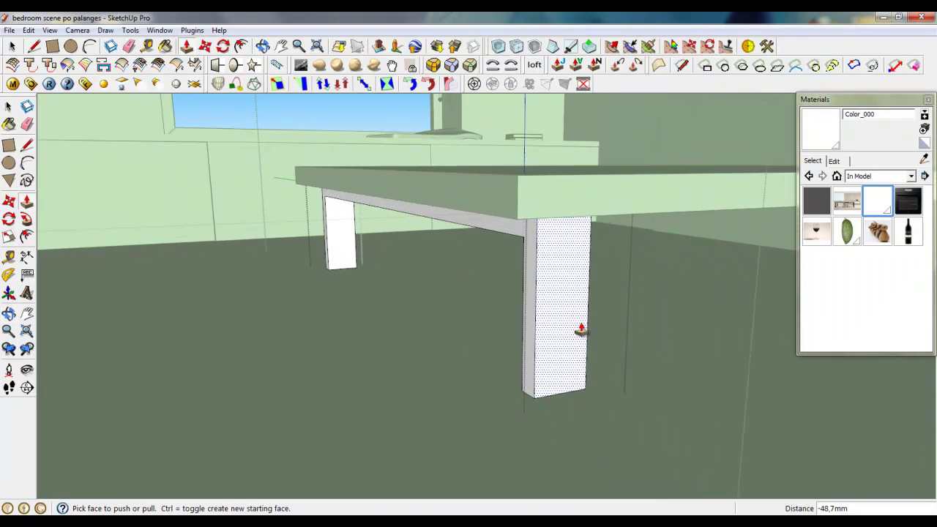
{"action": "middle_click_drag", "start_coordinate": [581, 331], "coordinate": [671, 317]}
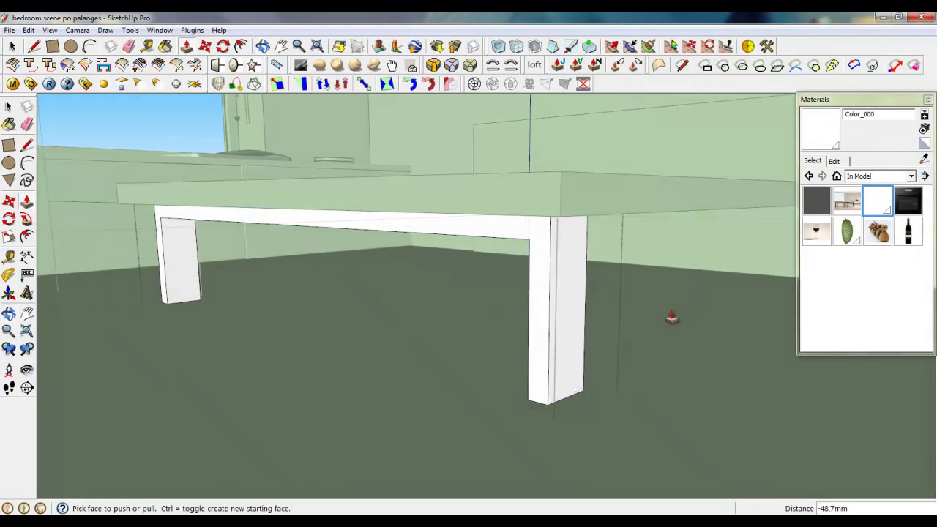
Draw a diagonal mitre line from the inner to the outer corner at the frame's near upper joint
{"action": "key", "text": "space"}
{"action": "middle_click_drag", "start_coordinate": [514, 328], "coordinate": [555, 322]}
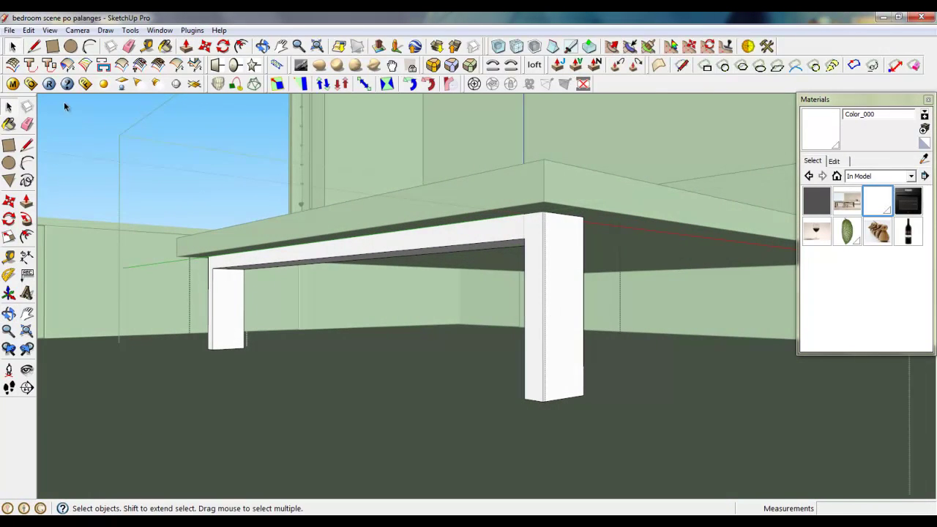
{"action": "key", "text": "l"}
{"action": "scroll", "coordinate": [524, 238], "scroll_direction": "up", "scroll_amount": 2}
{"action": "left_click", "coordinate": [525, 237]}
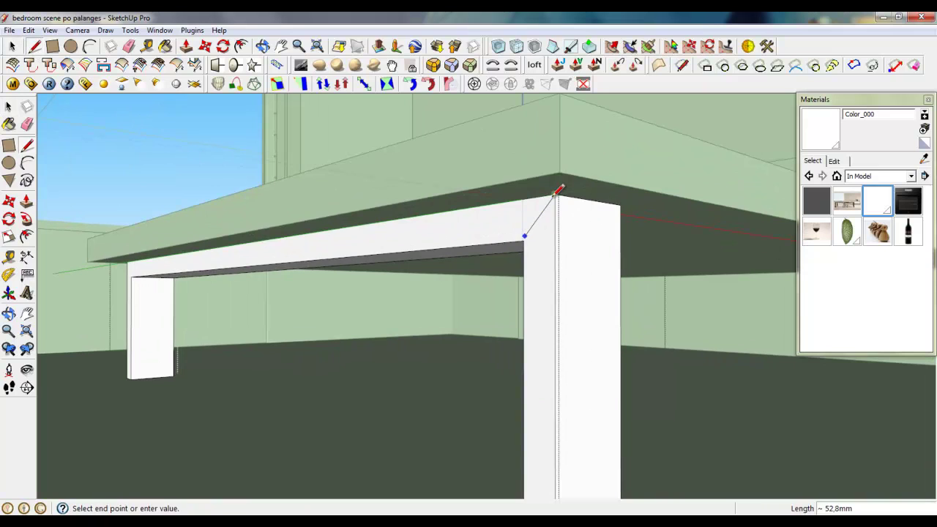
{"action": "left_click", "coordinate": [559, 197]}
{"action": "scroll", "coordinate": [621, 245], "scroll_direction": "down", "scroll_amount": 3}
{"action": "scroll", "coordinate": [582, 258], "scroll_direction": "up", "scroll_amount": 4}
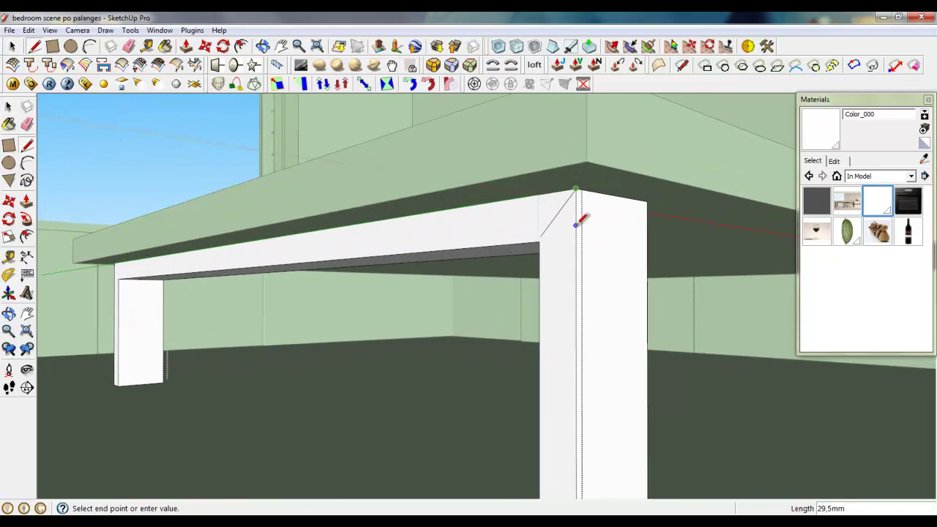
{"action": "left_click", "coordinate": [536, 240]}
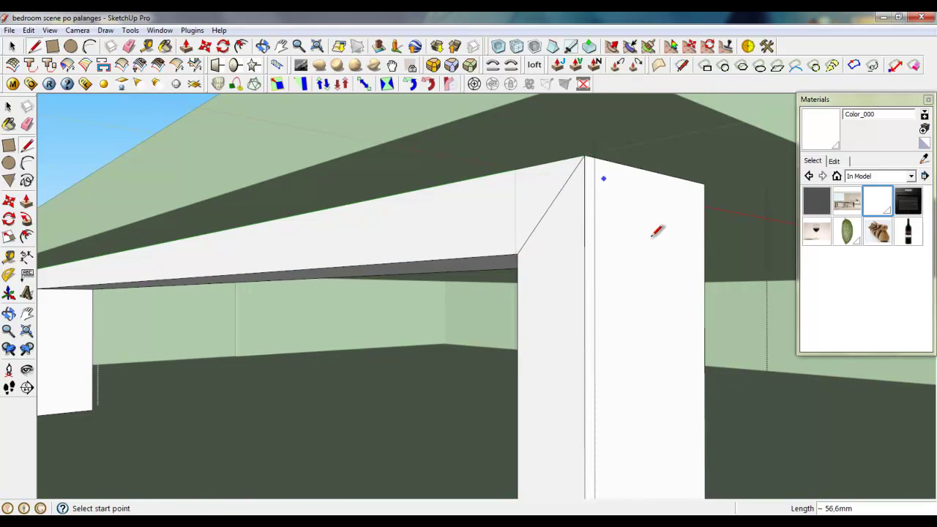
Draw a matching diagonal mitre line at the frame's far upper corner
{"action": "scroll", "coordinate": [657, 231], "scroll_direction": "down", "scroll_amount": 5}
{"action": "scroll", "coordinate": [146, 271], "scroll_direction": "up", "scroll_amount": 6}
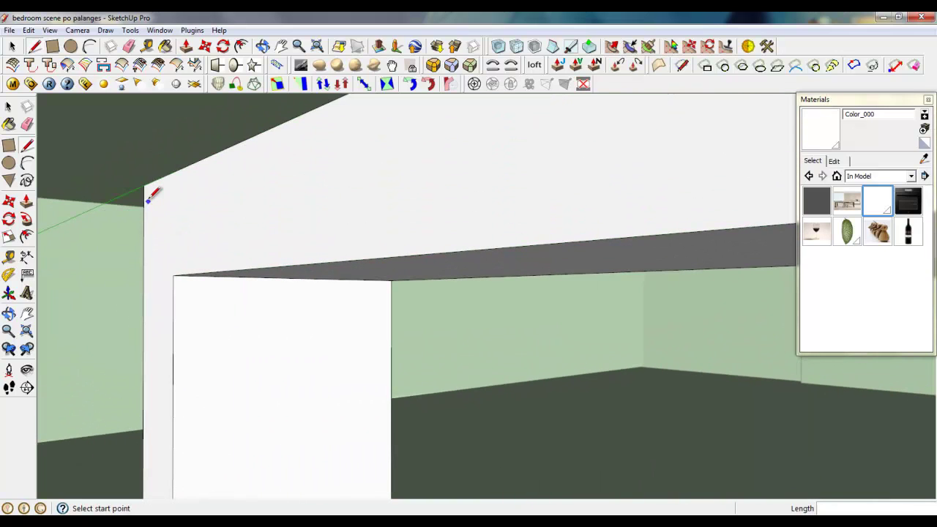
{"action": "scroll", "coordinate": [179, 268], "scroll_direction": "down", "scroll_amount": 6}
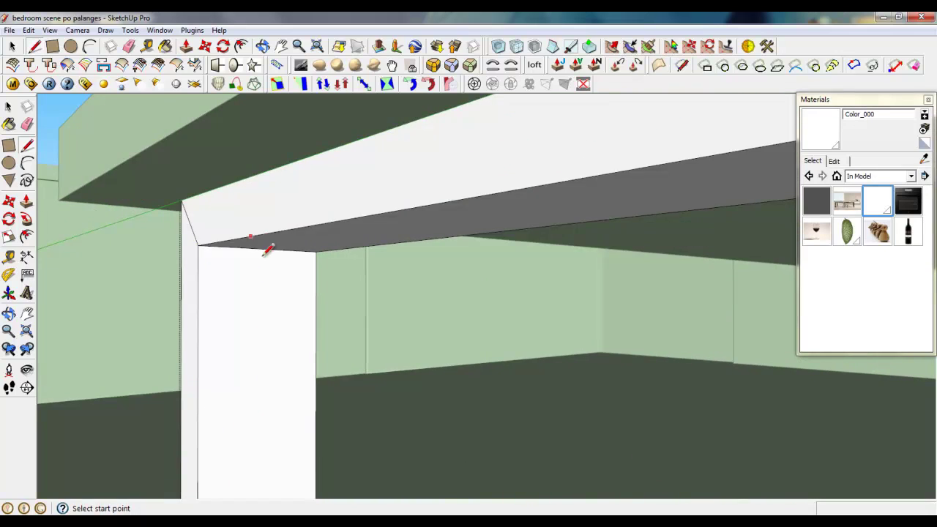
Draw a line across the far leg's inner face just above the floor to outline the bottom rail's end
{"action": "middle_click_drag", "start_coordinate": [268, 308], "coordinate": [271, 182]}
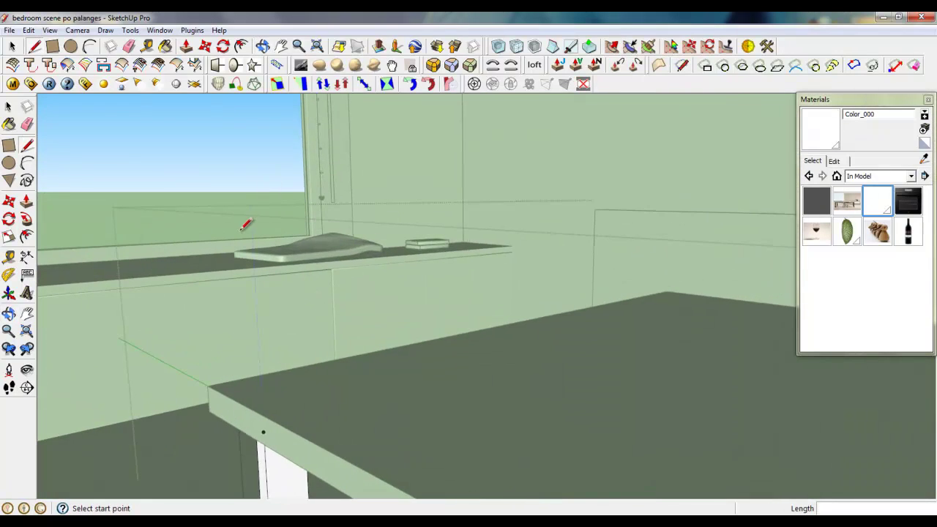
{"action": "scroll", "coordinate": [279, 327], "scroll_direction": "down", "scroll_amount": 3}
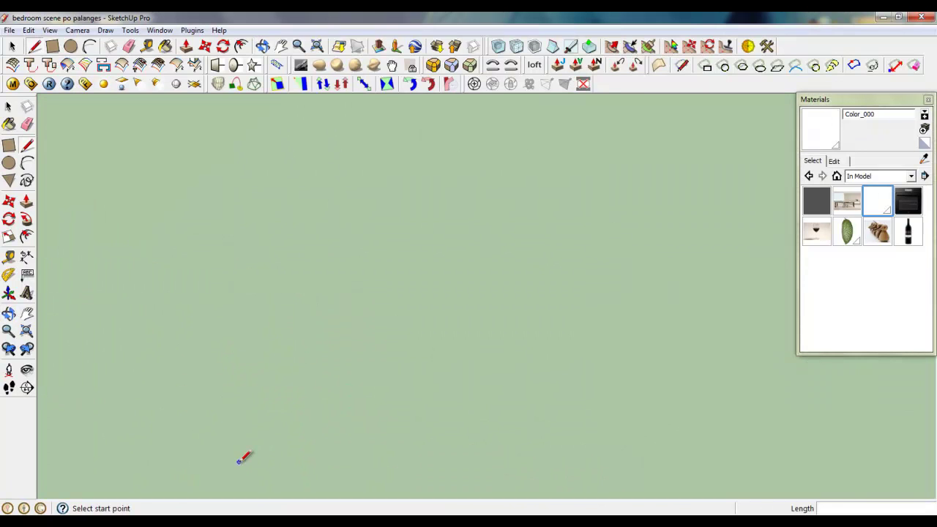
{"action": "scroll", "coordinate": [227, 458], "scroll_direction": "down", "scroll_amount": 6}
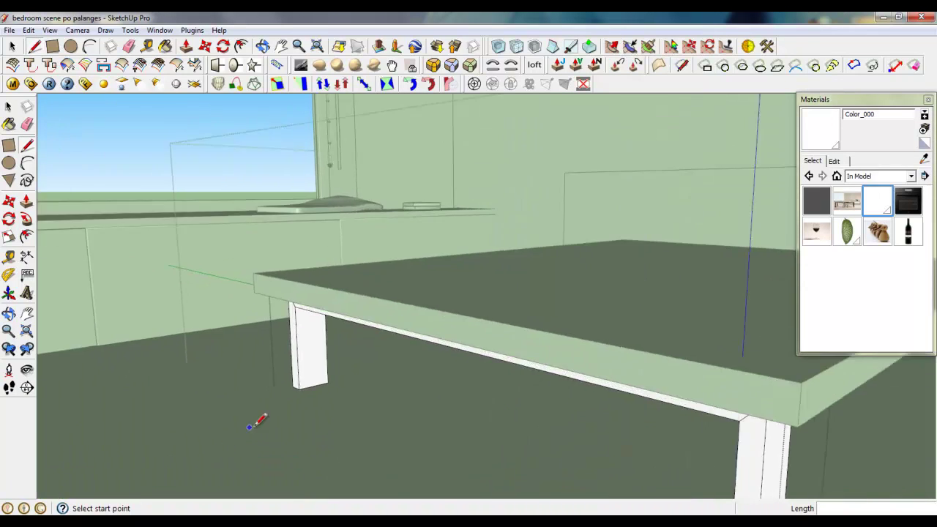
{"action": "scroll", "coordinate": [322, 370], "scroll_direction": "up", "scroll_amount": 4}
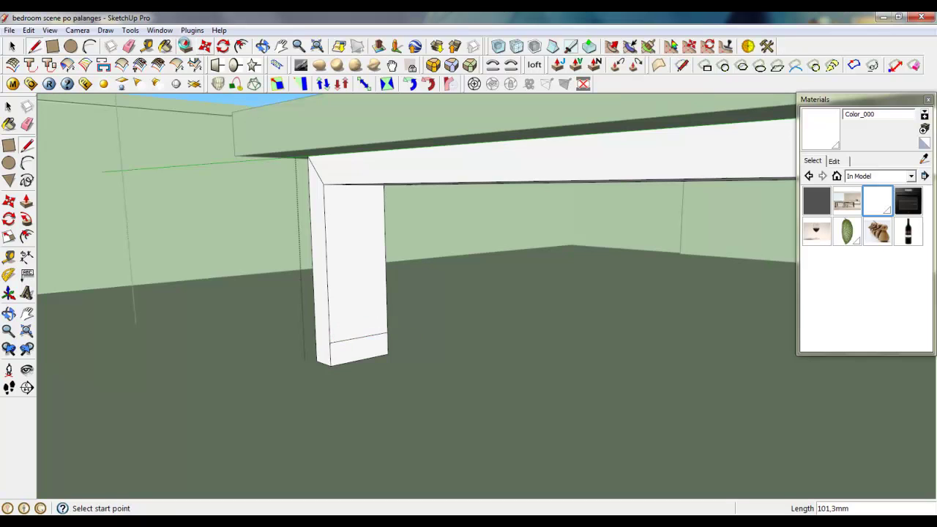
Extrude the strip at the far leg's foot about 1380 mm to the opposite leg as a bottom rail
{"action": "left_click", "coordinate": [188, 49]}
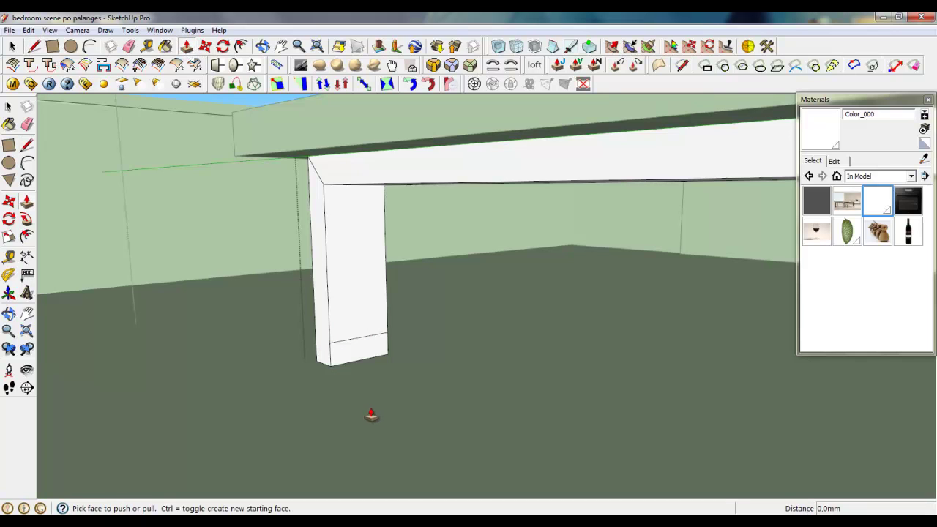
{"action": "left_click", "coordinate": [351, 358]}
{"action": "middle_click_drag", "start_coordinate": [362, 375], "coordinate": [349, 423]}
{"action": "scroll", "coordinate": [312, 385], "scroll_direction": "down", "scroll_amount": 5}
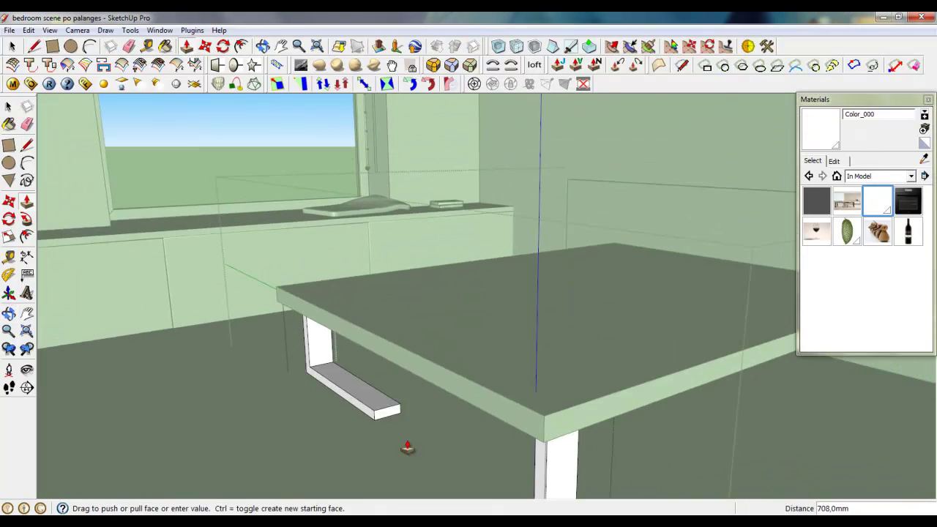
{"action": "middle_click_drag", "start_coordinate": [536, 468], "coordinate": [475, 334]}
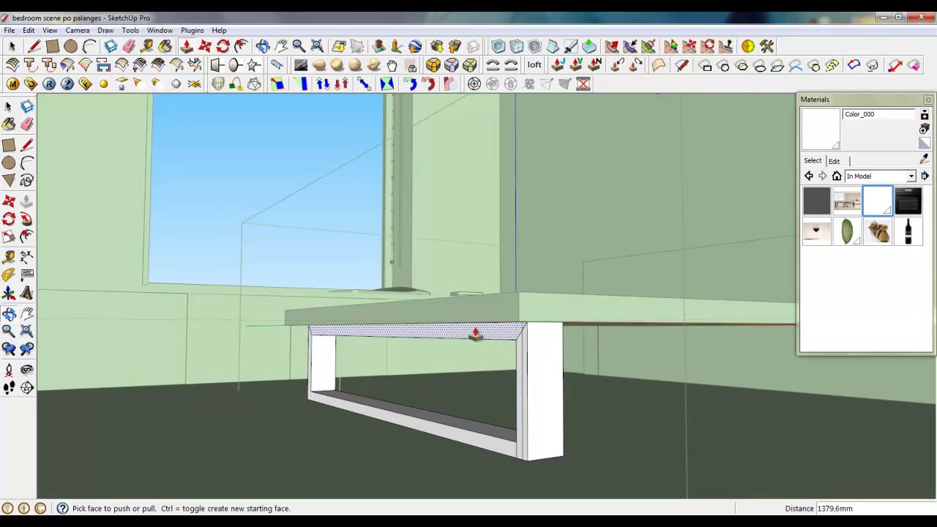
Finish editing the leg frame under the foot of the bed and close its group
{"action": "middle_click_drag", "start_coordinate": [493, 377], "coordinate": [490, 353]}
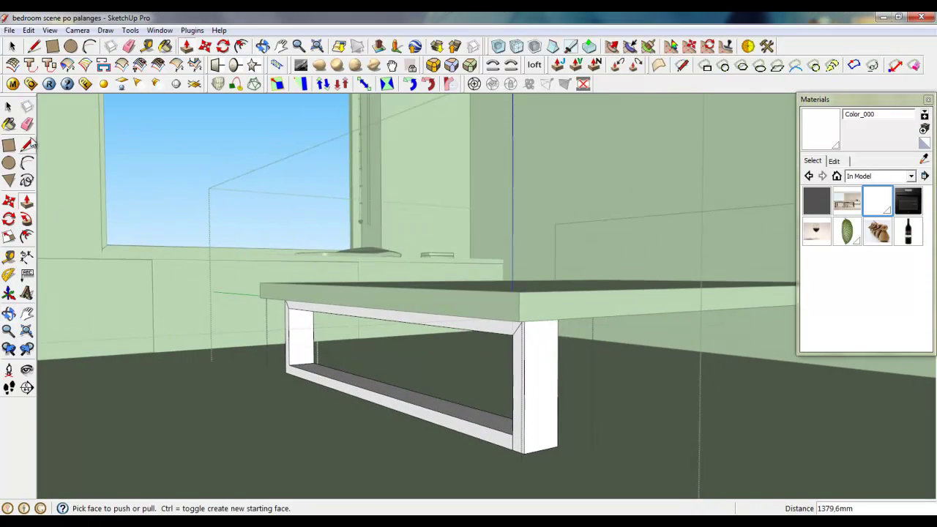
{"action": "left_click", "coordinate": [13, 48]}
{"action": "double_click", "coordinate": [285, 336]}
{"action": "right_click", "coordinate": [266, 336]}
{"action": "left_click", "coordinate": [290, 343]}
Copy the leg frame along the bed's length to the headboard end of the slab
{"action": "left_click", "coordinate": [293, 325]}
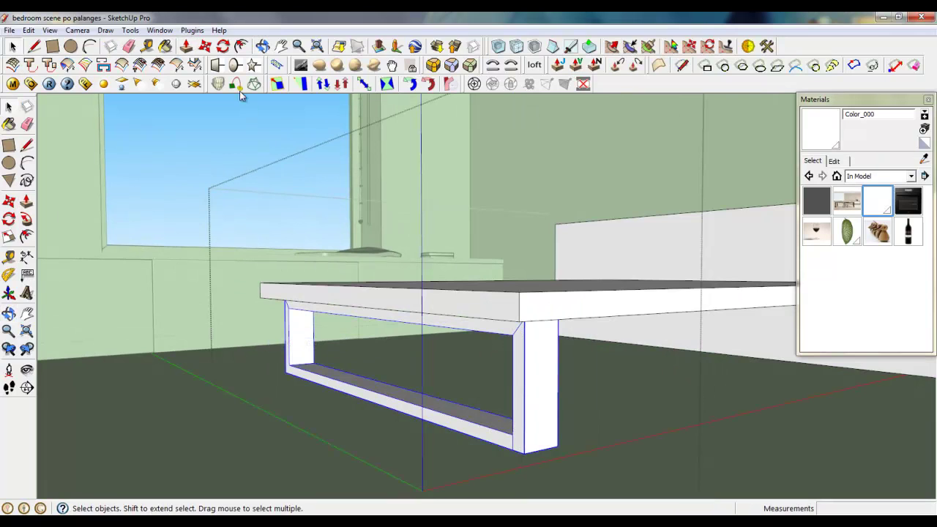
{"action": "left_click", "coordinate": [205, 49]}
{"action": "left_click", "coordinate": [511, 453]}
{"action": "key", "text": "ctrl"}
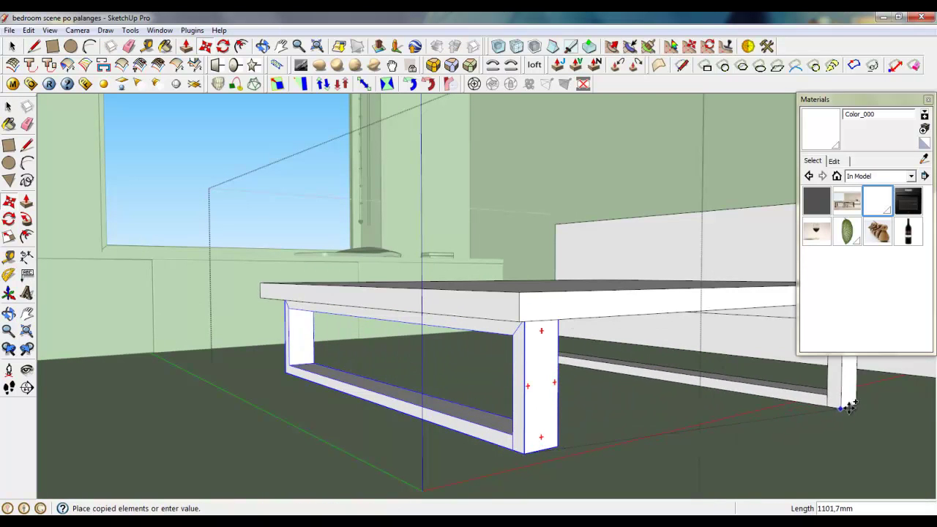
{"action": "right_click", "coordinate": [540, 387]}
{"action": "left_click", "coordinate": [601, 181]}
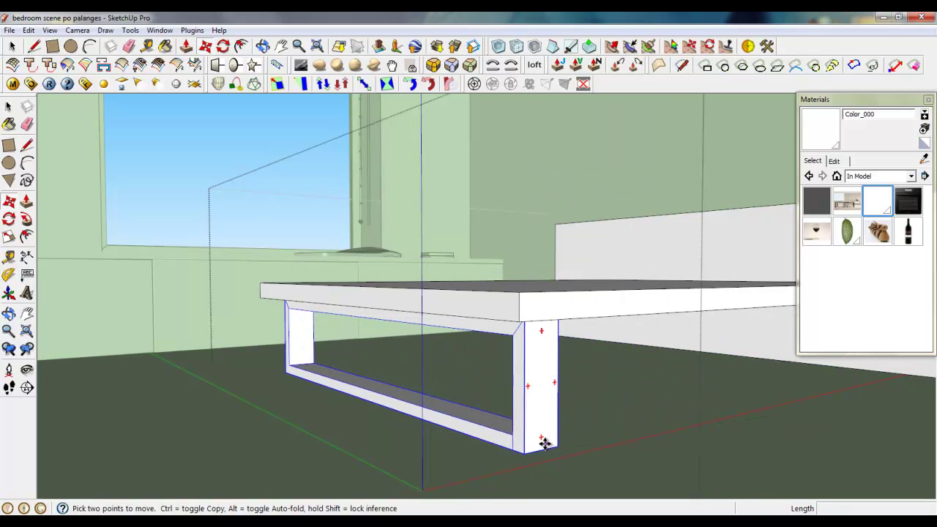
{"action": "left_click", "coordinate": [546, 442]}
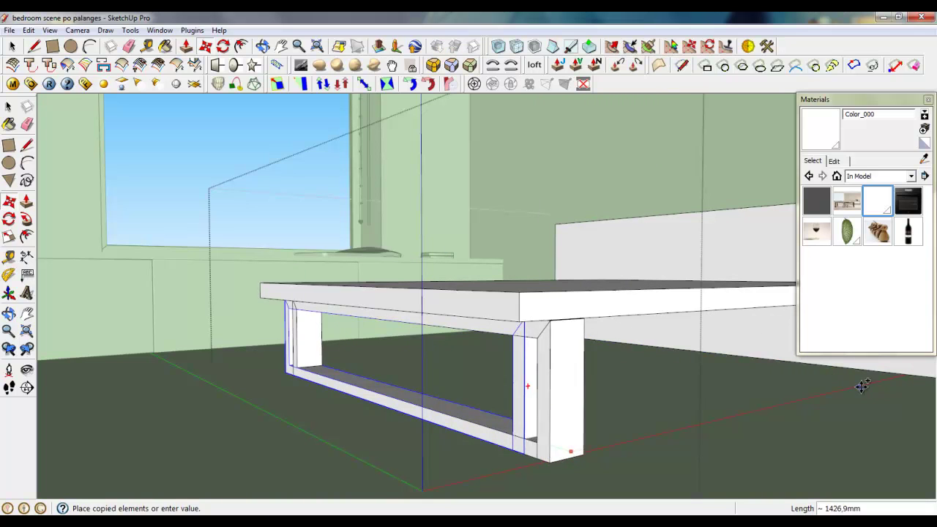
{"action": "middle_click_drag", "start_coordinate": [535, 327], "coordinate": [209, 233]}
{"action": "left_click", "coordinate": [27, 370]}
{"action": "left_click_drag", "start_coordinate": [76, 400], "coordinate": [417, 316]}
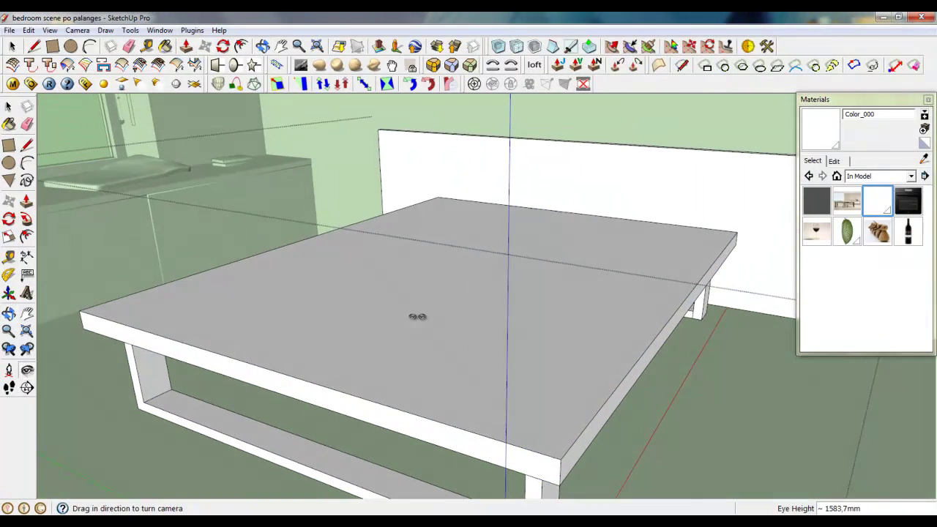
{"action": "key", "text": "space"}
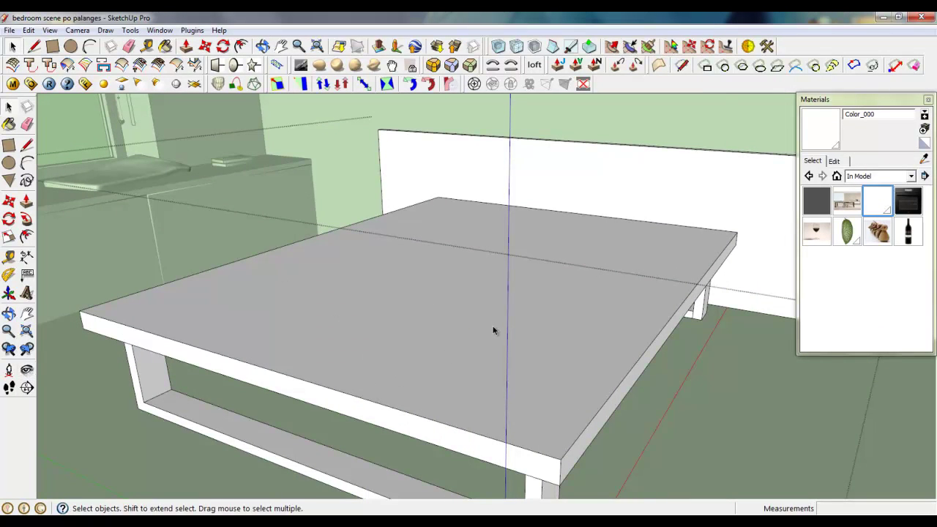
{"action": "left_click", "coordinate": [411, 307]}
{"action": "middle_click_drag", "start_coordinate": [412, 308], "coordinate": [517, 377]}
{"action": "middle_click_drag", "start_coordinate": [564, 414], "coordinate": [567, 419]}
{"action": "scroll", "coordinate": [566, 422], "scroll_direction": "up", "scroll_amount": 3}
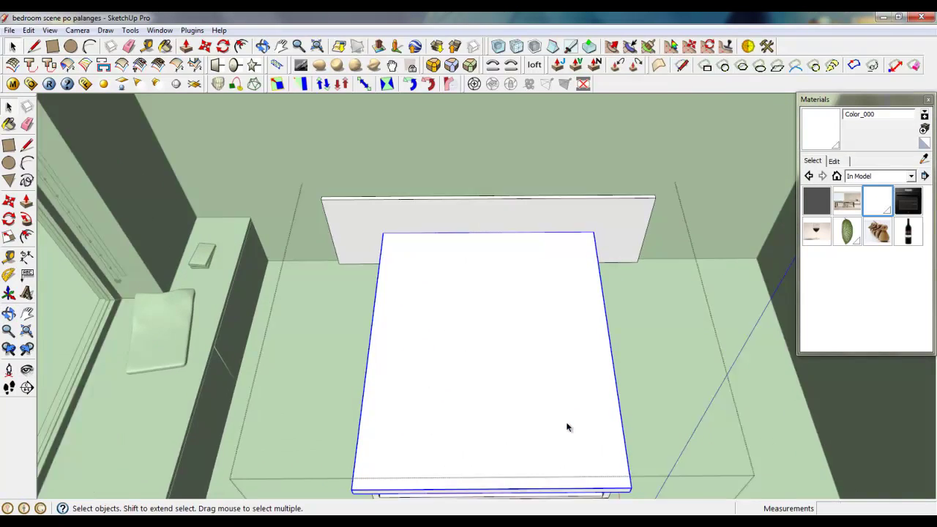
{"action": "double_click", "coordinate": [521, 321]}
{"action": "scroll", "coordinate": [521, 320], "scroll_direction": "down", "scroll_amount": 3}
{"action": "scroll", "coordinate": [459, 325], "scroll_direction": "up", "scroll_amount": 4}
{"action": "left_click", "coordinate": [459, 325]}
{"action": "scroll", "coordinate": [507, 271], "scroll_direction": "down", "scroll_amount": 2}
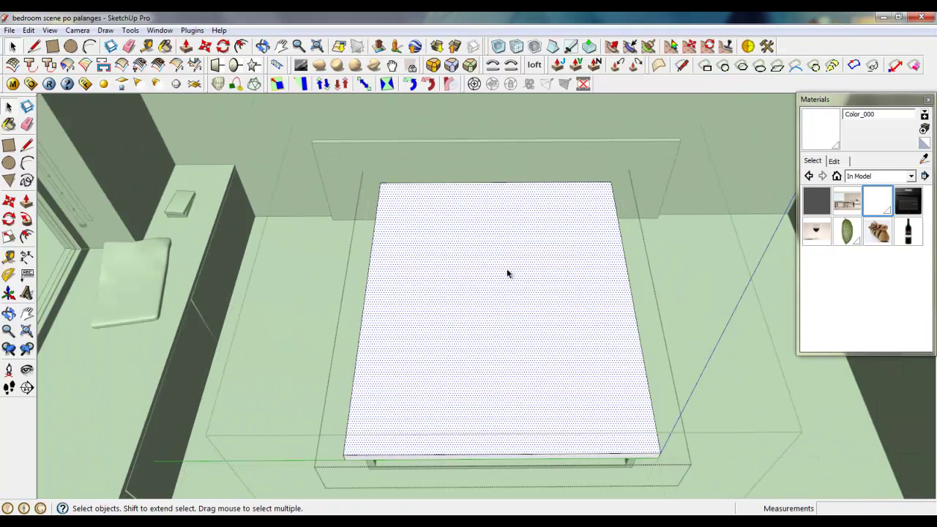
{"action": "middle_click_drag", "start_coordinate": [510, 290], "coordinate": [509, 300]}
Draw a rectangle about 1862 by 1495 mm on top of the slab, slightly inset from its edges and outside the slab's group
{"action": "left_click", "coordinate": [53, 46]}
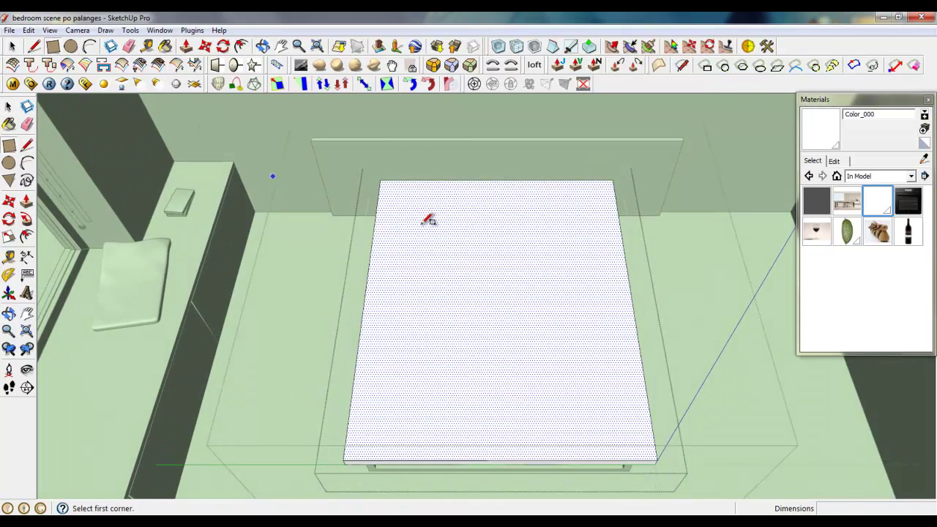
{"action": "left_click", "coordinate": [388, 189]}
{"action": "right_click", "coordinate": [322, 313]}
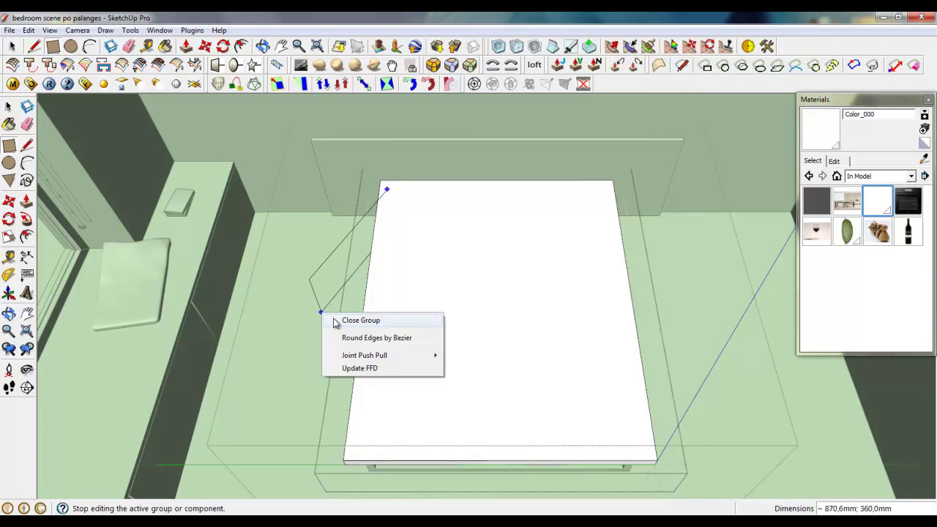
{"action": "left_click", "coordinate": [334, 320]}
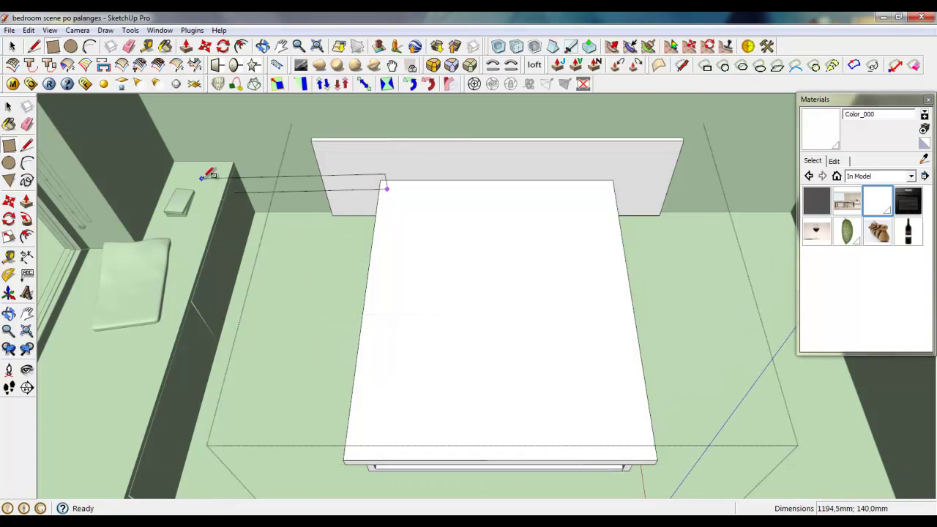
{"action": "left_click", "coordinate": [649, 447]}
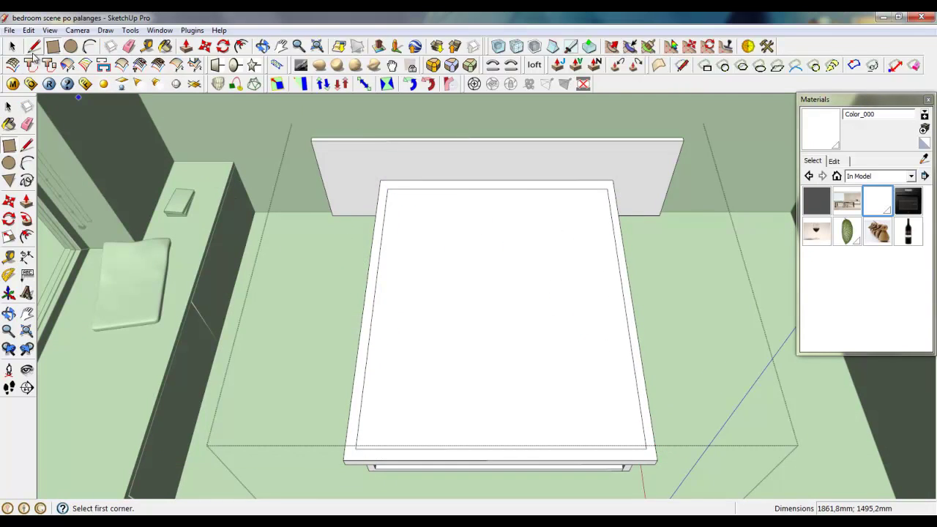
Make a group from the inset rectangle's face and edges
{"action": "key", "text": "space"}
{"action": "double_click", "coordinate": [382, 226]}
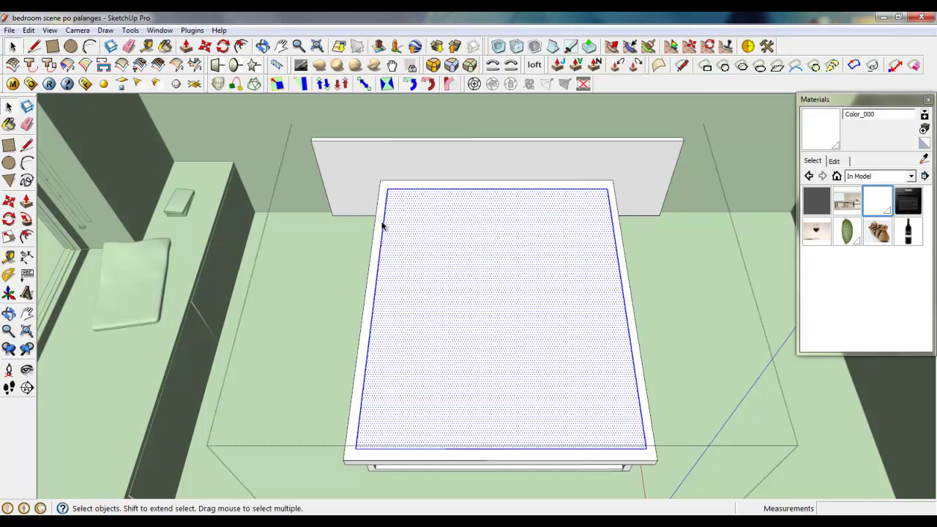
{"action": "right_click", "coordinate": [383, 224]}
{"action": "left_click", "coordinate": [421, 325]}
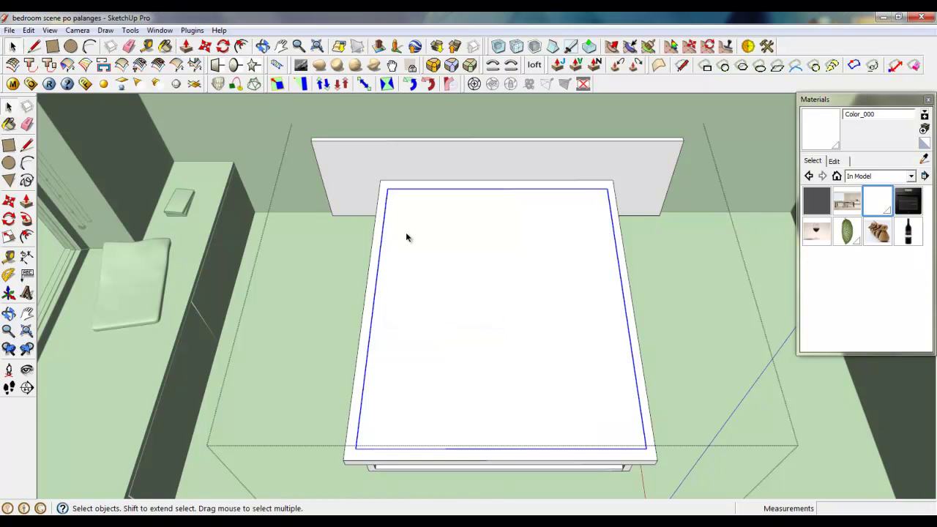
Open the rectangle's group and extrude its face upward into a mattress block
{"action": "double_click", "coordinate": [407, 237]}
{"action": "left_click", "coordinate": [217, 83]}
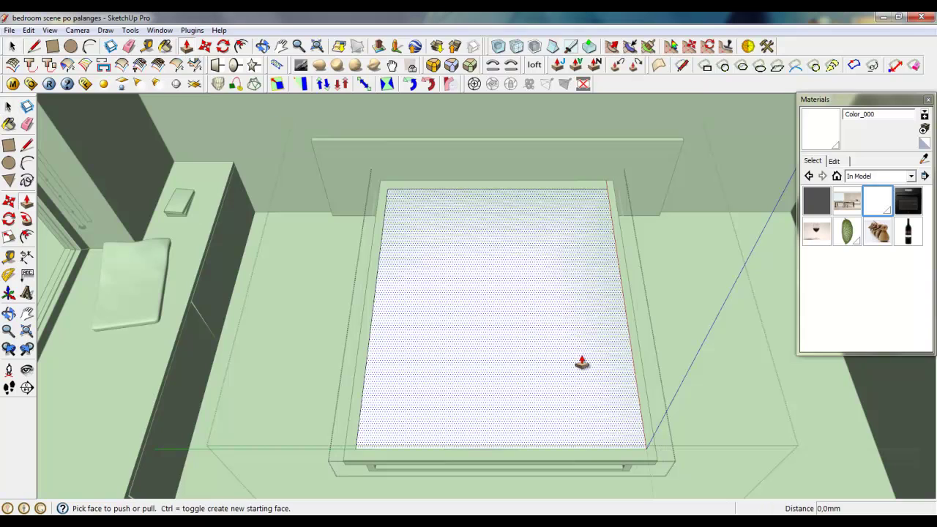
{"action": "left_click_drag", "start_coordinate": [589, 375], "coordinate": [605, 362]}
{"action": "middle_click_drag", "start_coordinate": [665, 452], "coordinate": [531, 329]}
{"action": "left_click", "coordinate": [13, 46]}
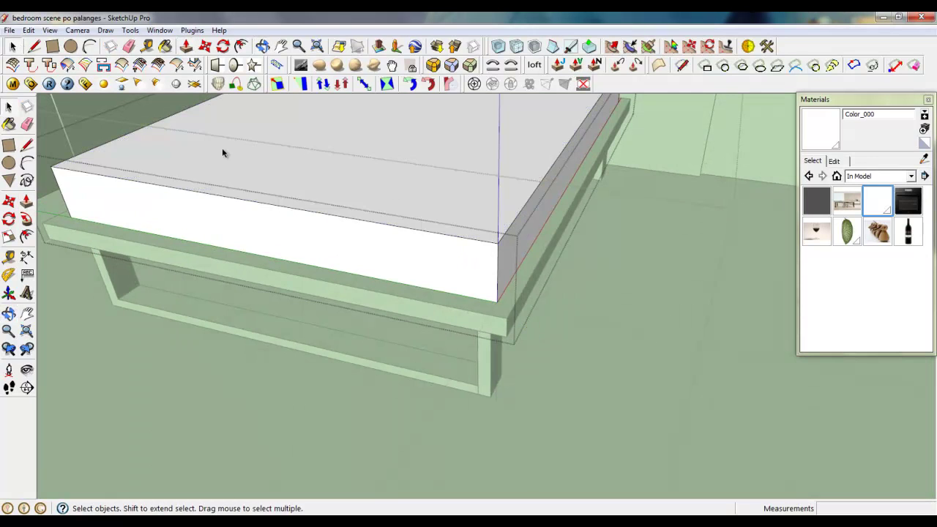
Switch the camera to parallel projection and the standard Top view for working on the mattress
{"action": "middle_click_drag", "start_coordinate": [439, 227], "coordinate": [561, 369]}
{"action": "scroll", "coordinate": [560, 351], "scroll_direction": "down", "scroll_amount": 6}
{"action": "middle_click_drag", "start_coordinate": [558, 307], "coordinate": [558, 396]}
{"action": "scroll", "coordinate": [558, 396], "scroll_direction": "down", "scroll_amount": 3}
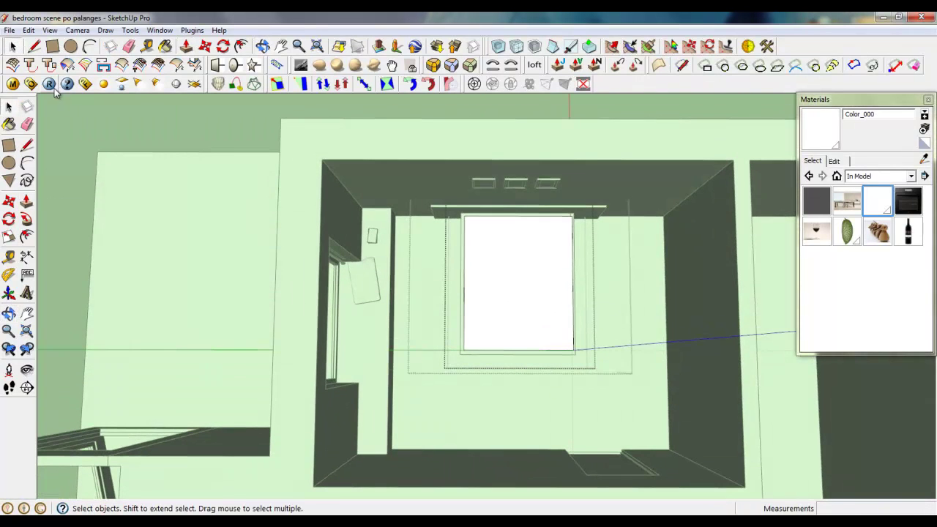
{"action": "left_click", "coordinate": [77, 30]}
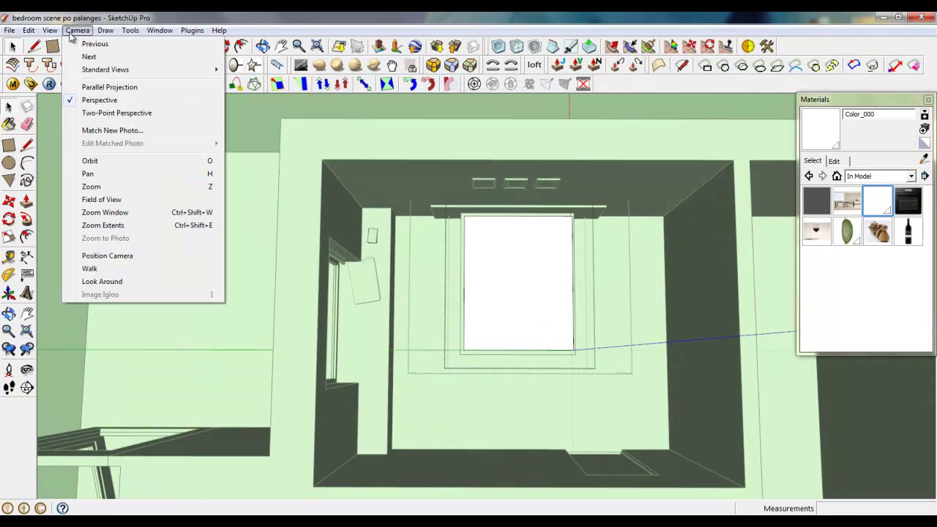
{"action": "left_click", "coordinate": [103, 87]}
{"action": "left_click", "coordinate": [77, 30]}
{"action": "mouse_move", "coordinate": [95, 69]}
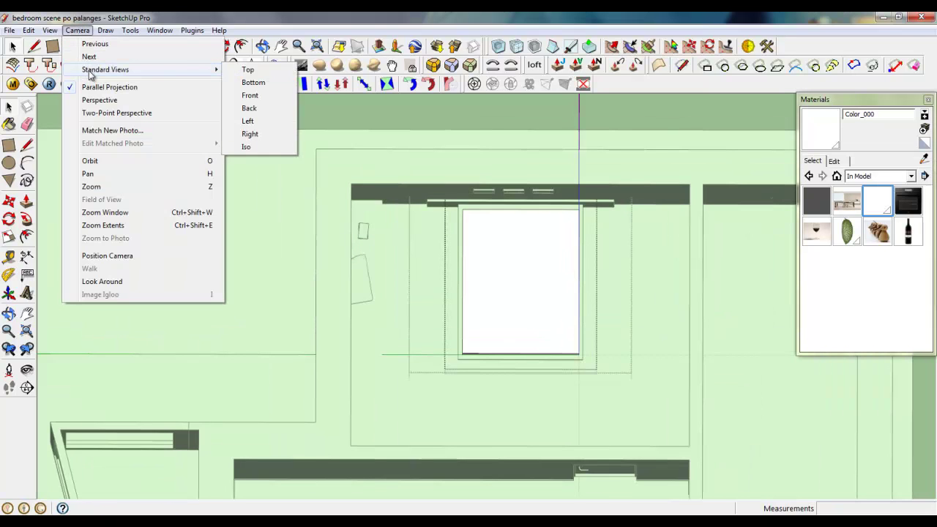
{"action": "left_click", "coordinate": [248, 70]}
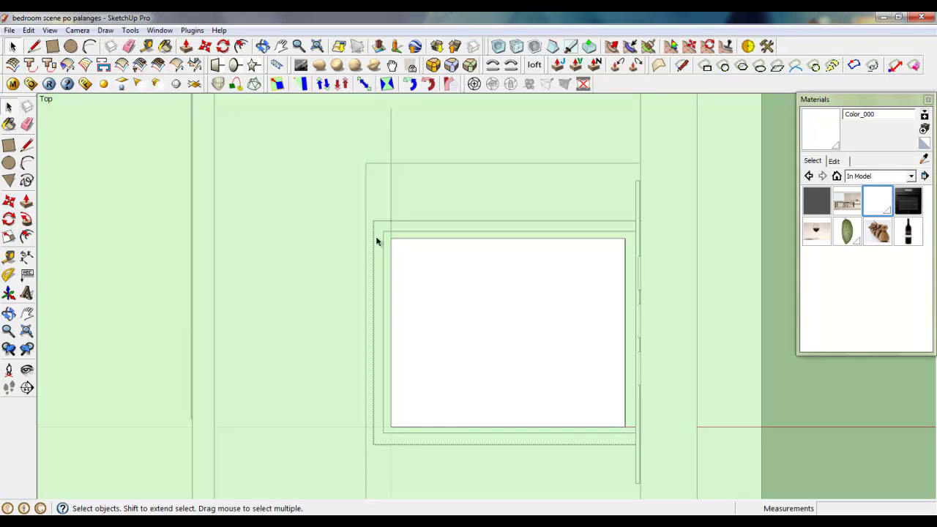
Cut the mattress crosswise at its midpoint and both quarter points with Knife Subdivide, making four equal strips
{"action": "left_click", "coordinate": [571, 46]}
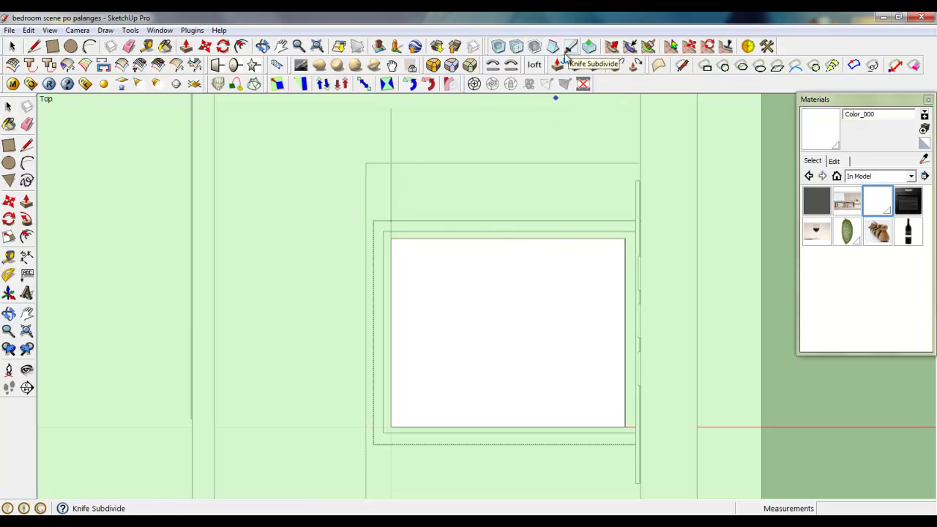
{"action": "left_click", "coordinate": [508, 238]}
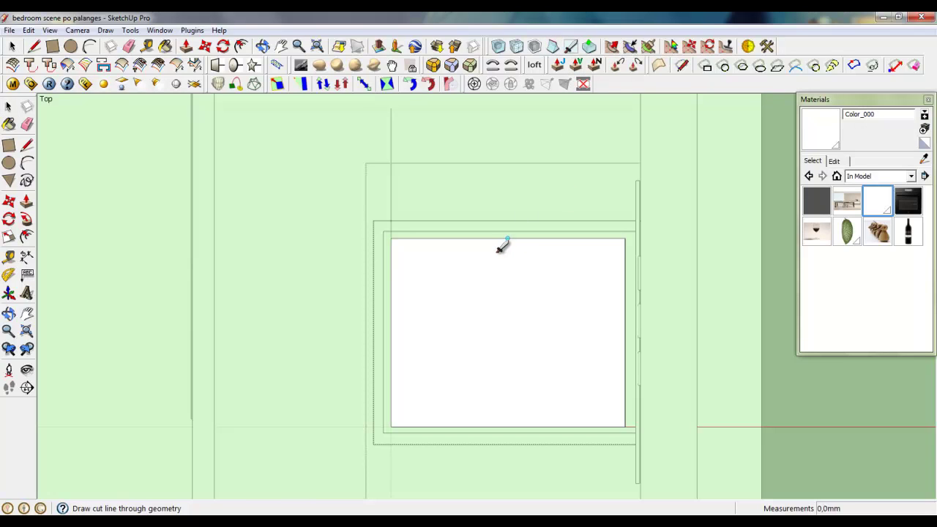
{"action": "left_click", "coordinate": [508, 428]}
{"action": "left_click", "coordinate": [566, 239]}
{"action": "left_click", "coordinate": [568, 428]}
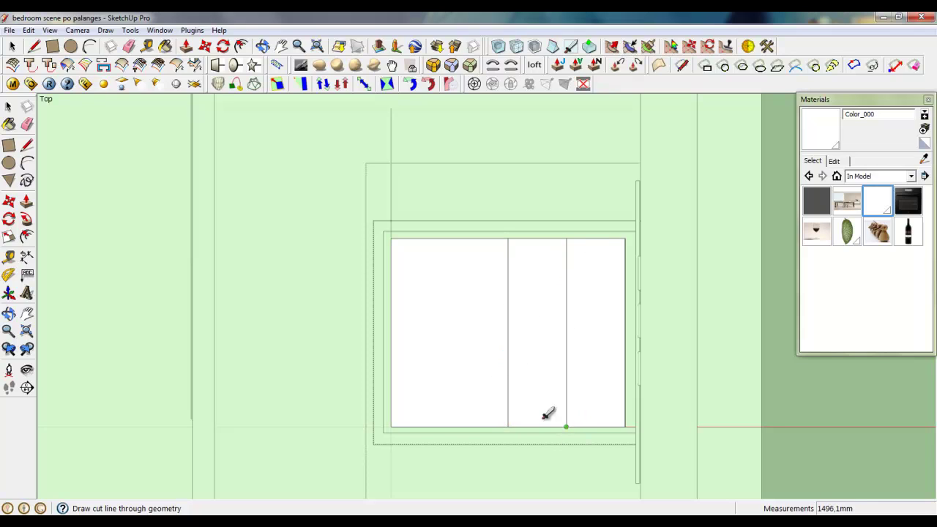
{"action": "left_click", "coordinate": [449, 239]}
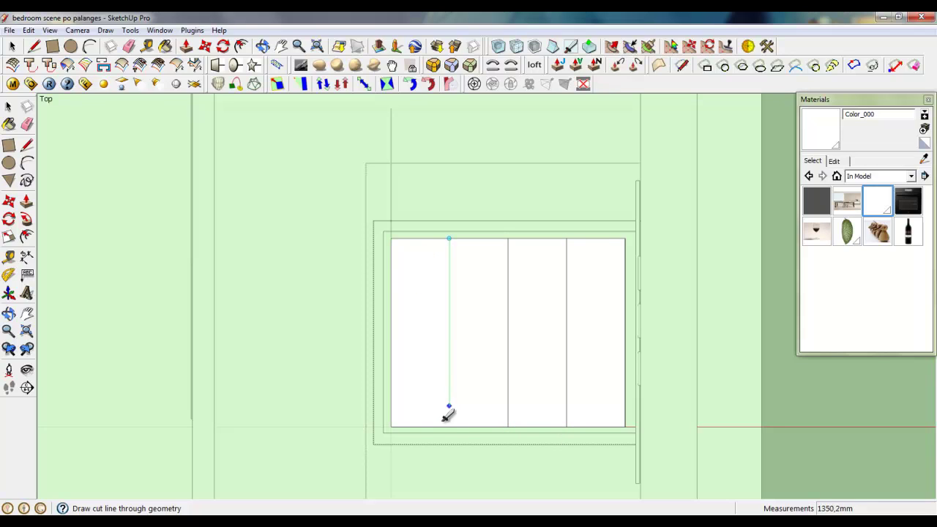
{"action": "left_click", "coordinate": [449, 428]}
Cut each of the four strips crosswise in half with the knife, dividing the mattress into eight equal strips
{"action": "left_click", "coordinate": [419, 239]}
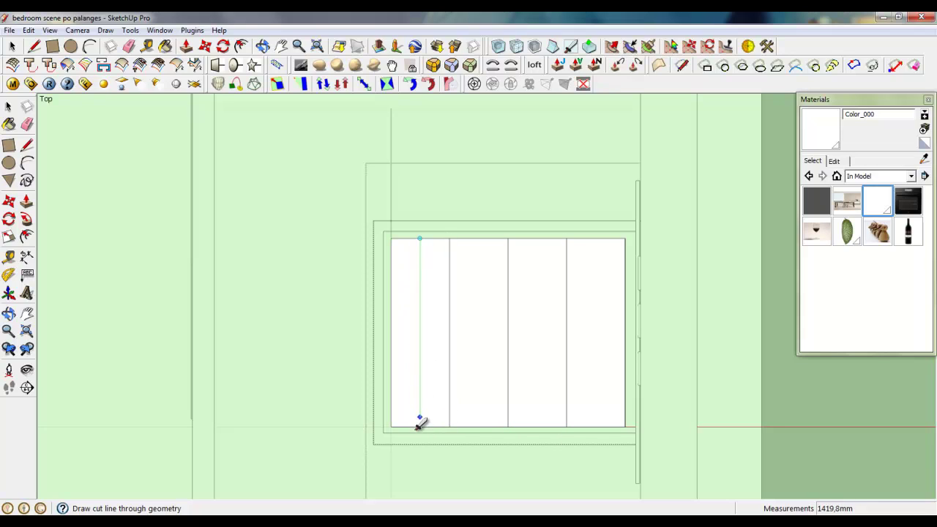
{"action": "left_click", "coordinate": [419, 428]}
{"action": "left_click", "coordinate": [478, 238]}
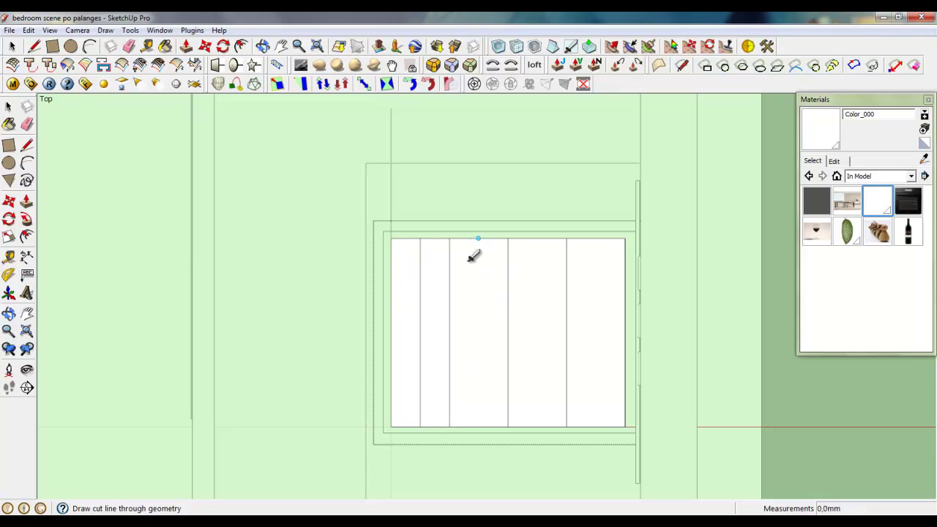
{"action": "left_click", "coordinate": [478, 428]}
{"action": "left_click", "coordinate": [537, 238]}
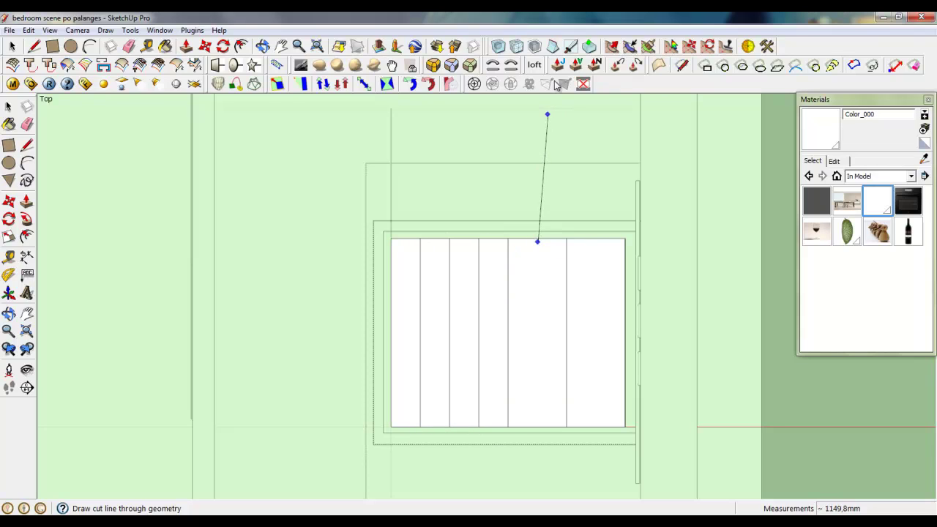
{"action": "left_click", "coordinate": [537, 427]}
{"action": "left_click", "coordinate": [596, 238]}
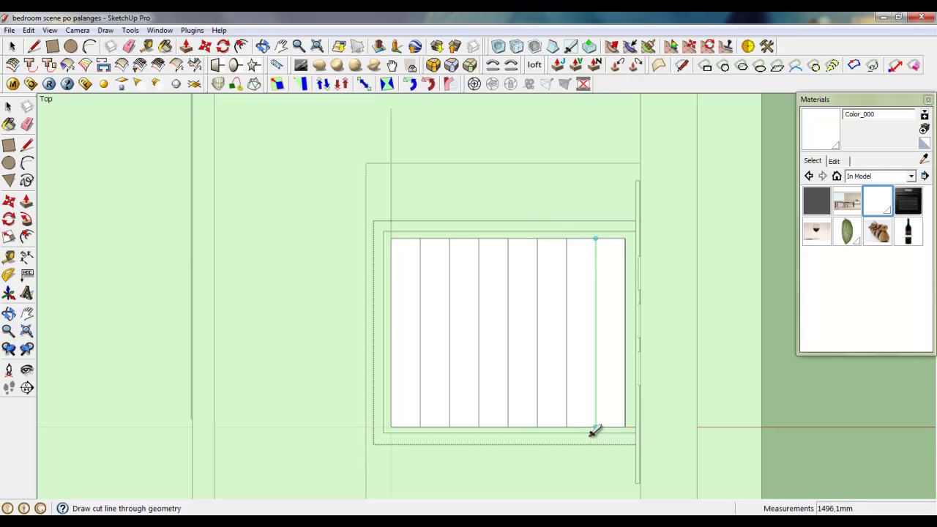
{"action": "left_click", "coordinate": [596, 428]}
Cut the mattress lengthwise through its middle, then at the quarter and outer eighth points on the window side
{"action": "left_click", "coordinate": [625, 333]}
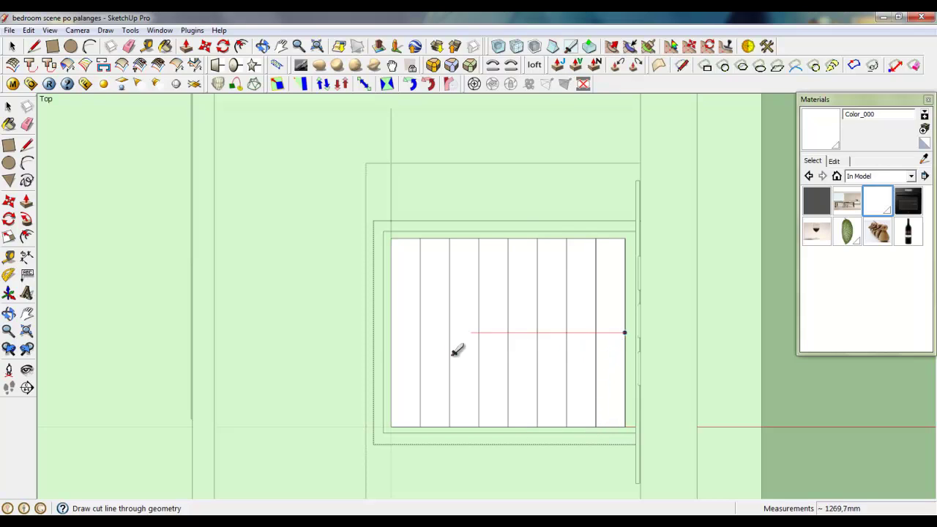
{"action": "left_click", "coordinate": [391, 333]}
{"action": "left_click", "coordinate": [625, 286]}
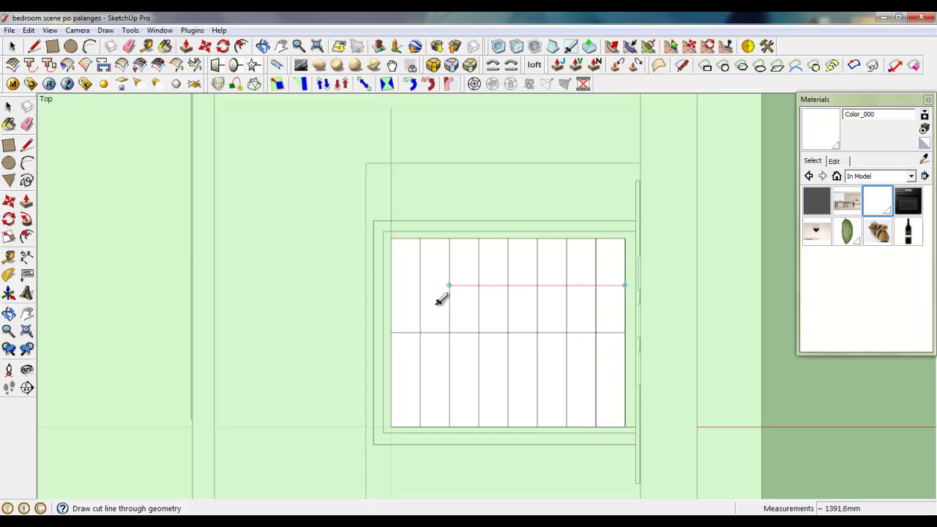
{"action": "left_click", "coordinate": [624, 261]}
{"action": "left_click", "coordinate": [391, 261]}
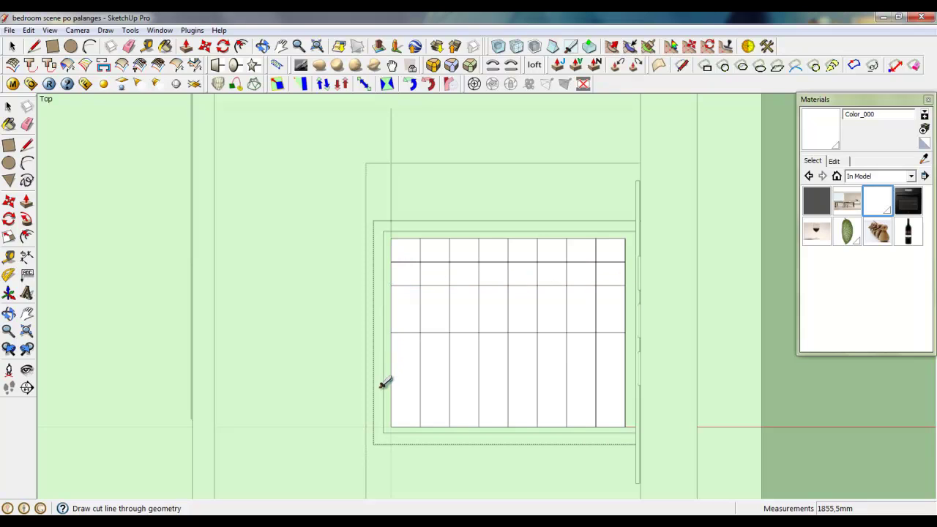
Cut the mattress lengthwise at the quarter point and both eighth points on the half away from the window
{"action": "left_click", "coordinate": [391, 379]}
{"action": "left_click", "coordinate": [624, 357]}
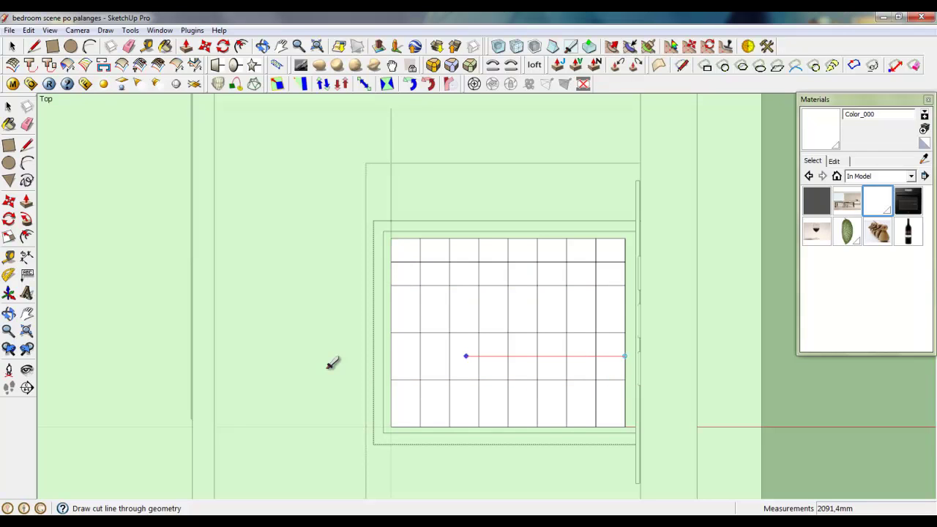
{"action": "left_click", "coordinate": [391, 357]}
{"action": "left_click", "coordinate": [624, 410]}
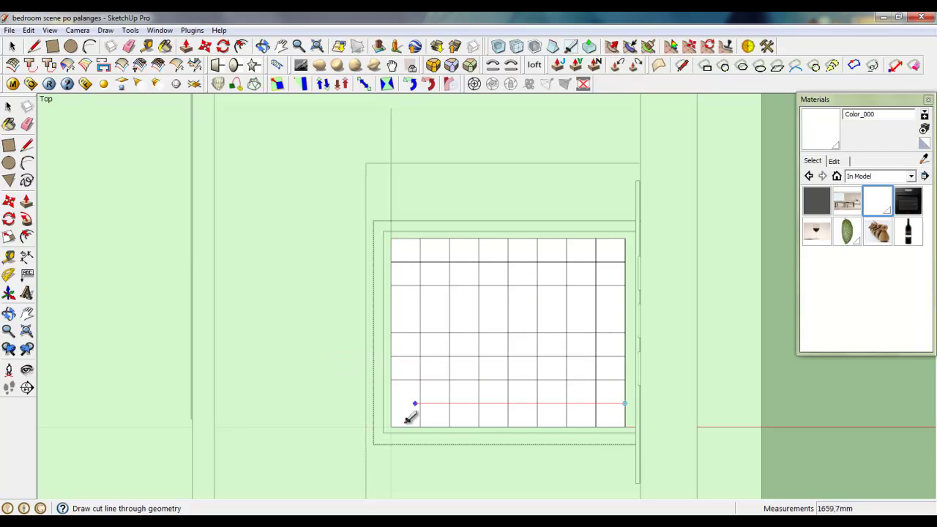
{"action": "left_click", "coordinate": [391, 411]}
{"action": "mouse_move", "coordinate": [391, 410]}
{"action": "middle_mouse_down"}
{"action": "mouse_move", "coordinate": [433, 383]}
{"action": "mouse_move", "coordinate": [549, 340]}
{"action": "mouse_move", "coordinate": [510, 329]}
{"action": "middle_mouse_up"}
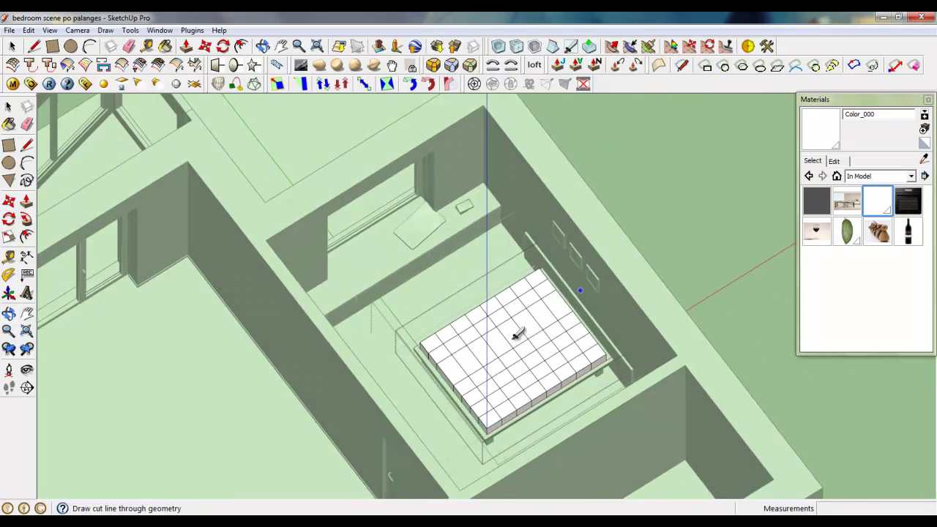
From the top view, cut the mattress lengthwise at the missing eighth point on the window side, completing the even grid
{"action": "scroll", "coordinate": [511, 329], "scroll_direction": "up", "scroll_amount": 6}
{"action": "scroll", "coordinate": [565, 318], "scroll_direction": "down", "scroll_amount": 3}
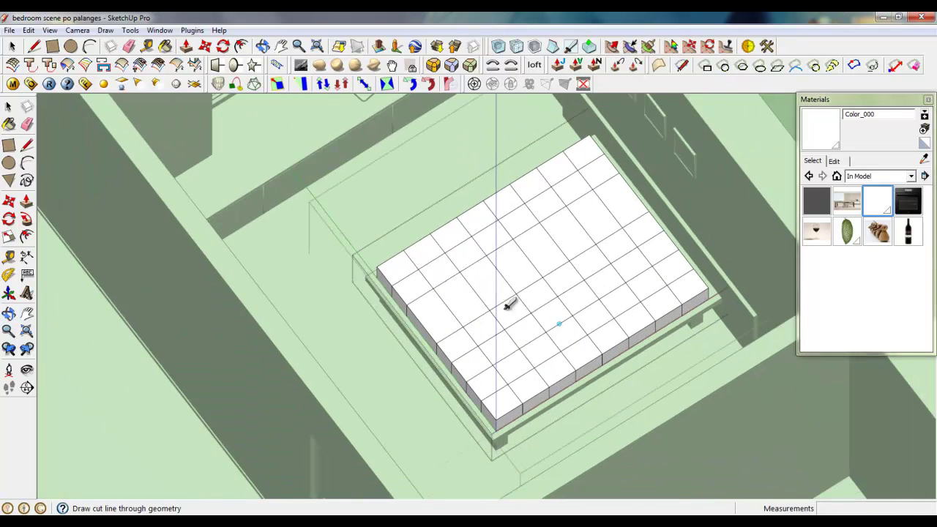
{"action": "left_click", "coordinate": [77, 30]}
{"action": "mouse_move", "coordinate": [94, 70]}
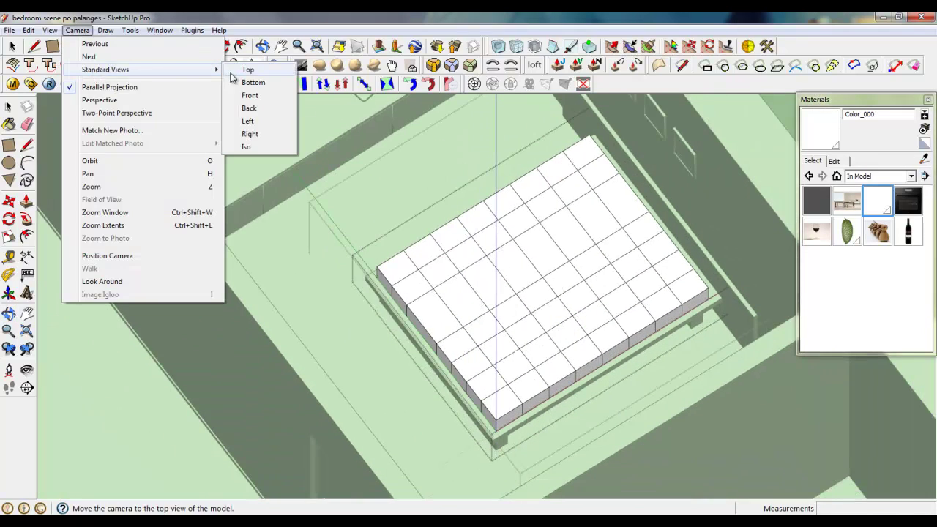
{"action": "left_click", "coordinate": [236, 71]}
{"action": "left_click_drag", "start_coordinate": [459, 291], "coordinate": [718, 291]}
{"action": "scroll", "coordinate": [559, 317], "scroll_direction": "down", "scroll_amount": 3}
{"action": "middle_click_drag", "start_coordinate": [520, 366], "coordinate": [355, 180]}
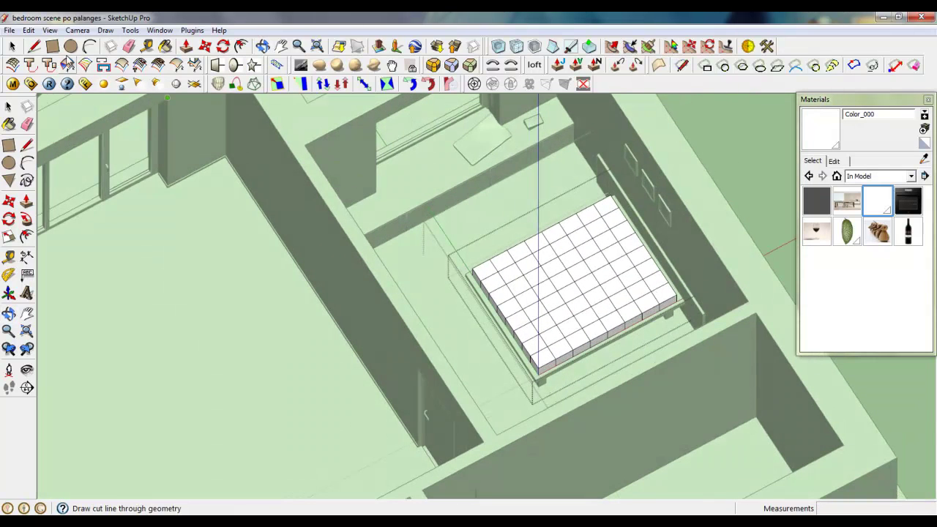
Switch to perspective projection and draw a horizontal rectangle through the mattress at half height, splitting its side faces
{"action": "left_click", "coordinate": [76, 30]}
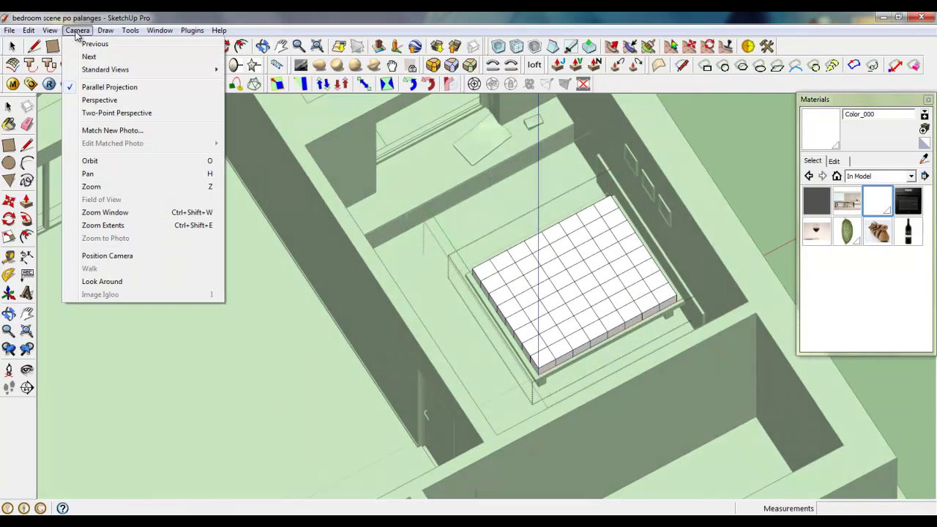
{"action": "left_click", "coordinate": [101, 99]}
{"action": "scroll", "coordinate": [564, 352], "scroll_direction": "up", "scroll_amount": 3}
{"action": "scroll", "coordinate": [565, 351], "scroll_direction": "up", "scroll_amount": 3}
{"action": "middle_click_drag", "start_coordinate": [456, 391], "coordinate": [307, 260]}
{"action": "scroll", "coordinate": [491, 418], "scroll_direction": "down", "scroll_amount": 5}
{"action": "scroll", "coordinate": [513, 230], "scroll_direction": "down", "scroll_amount": 3}
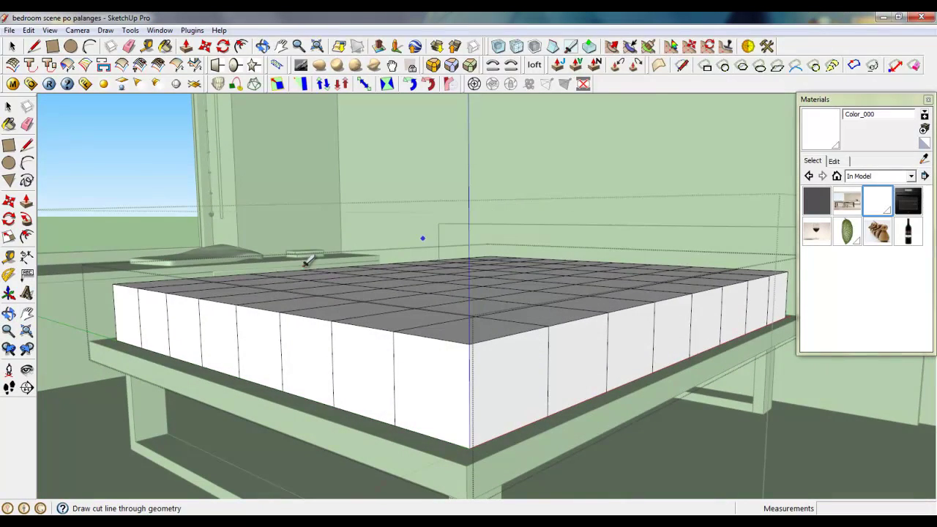
{"action": "key", "text": "r"}
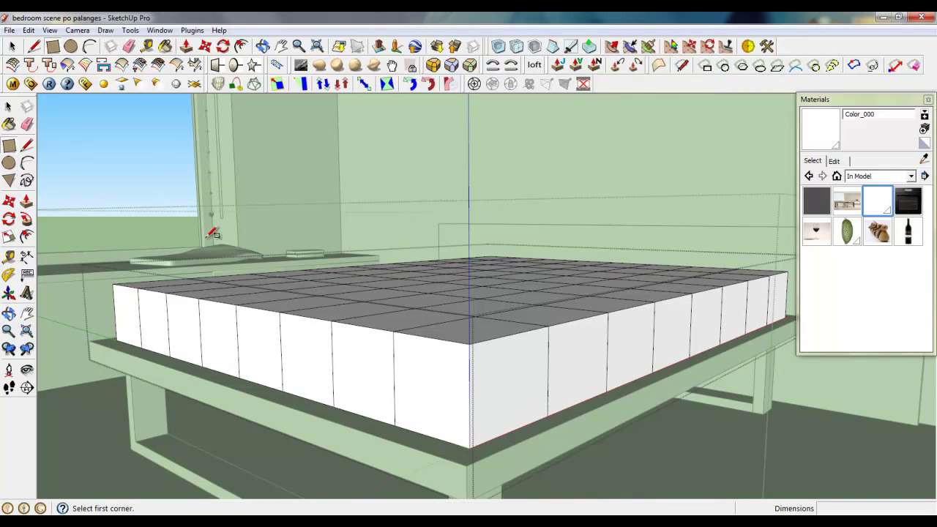
{"action": "left_click", "coordinate": [789, 295]}
{"action": "left_click", "coordinate": [117, 315]}
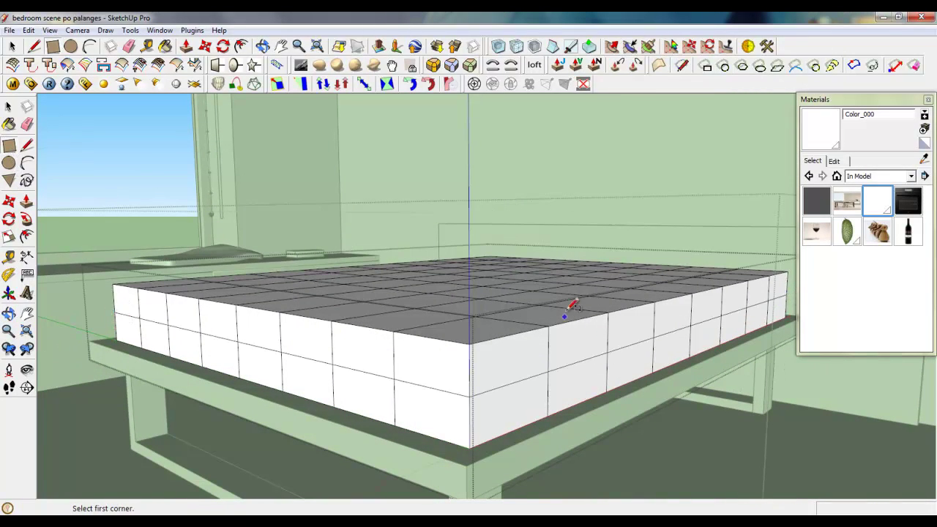
Delete the horizontal half-height face inside the mattress
{"action": "scroll", "coordinate": [573, 304], "scroll_direction": "up", "scroll_amount": 5}
{"action": "middle_click_drag", "start_coordinate": [503, 299], "coordinate": [605, 266]}
{"action": "left_click", "coordinate": [11, 47]}
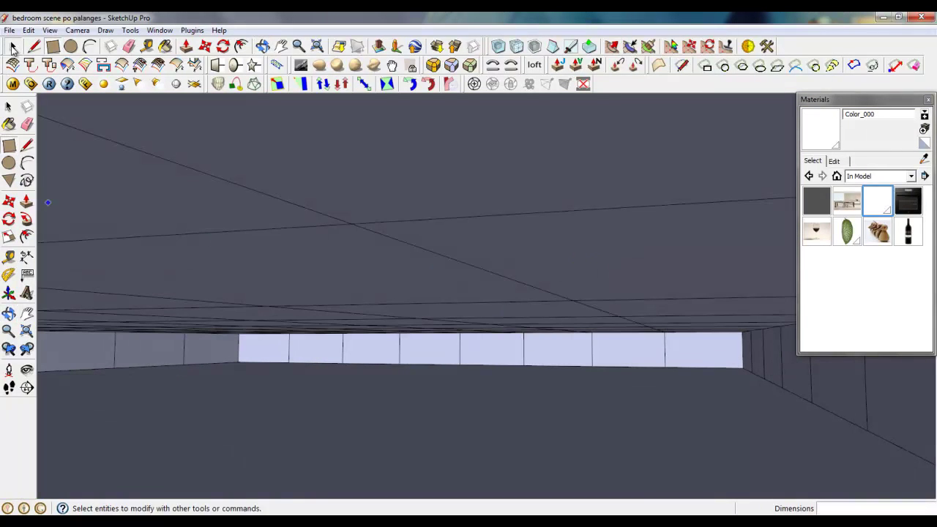
{"action": "left_click", "coordinate": [289, 350]}
{"action": "key", "text": "Delete"}
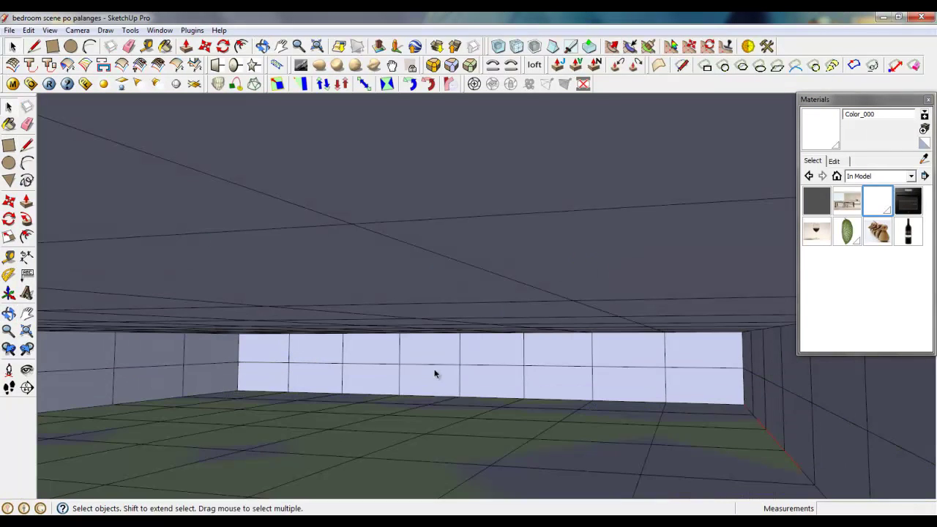
Move the mid-height edges of the mattress's long side away from the window inward along the green axis
{"action": "middle_click_drag", "start_coordinate": [438, 374], "coordinate": [402, 396]}
{"action": "scroll", "coordinate": [531, 112], "scroll_direction": "down", "scroll_amount": 3}
{"action": "middle_click_drag", "start_coordinate": [527, 421], "coordinate": [597, 319]}
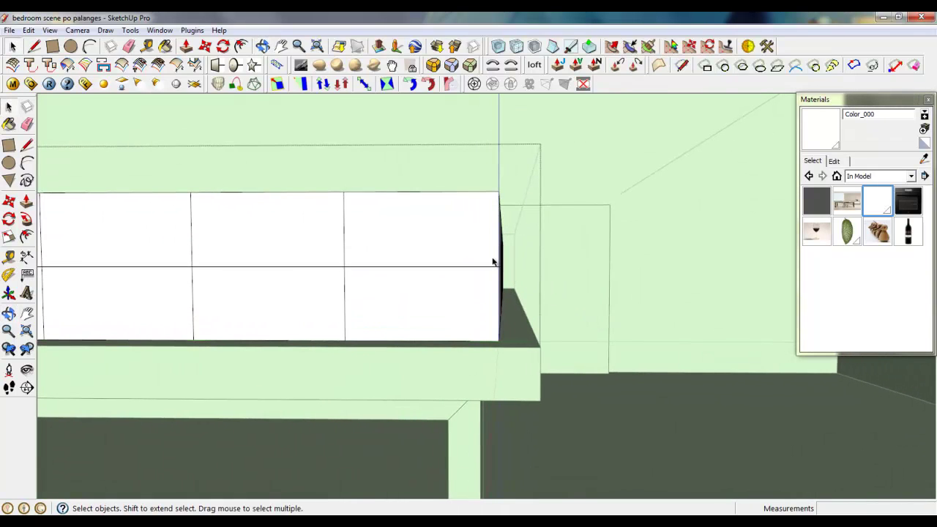
{"action": "middle_click_drag", "start_coordinate": [523, 281], "coordinate": [405, 247]}
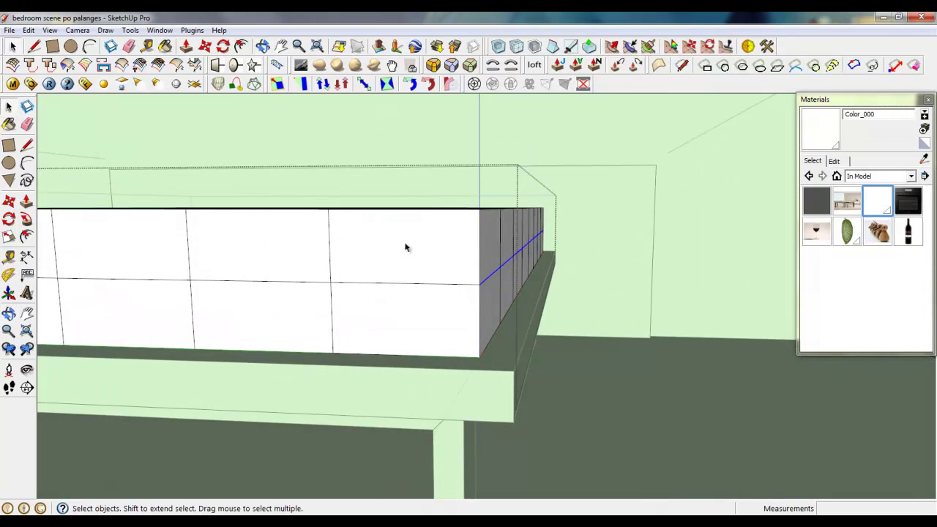
{"action": "left_click", "coordinate": [205, 46]}
{"action": "left_click", "coordinate": [478, 281]}
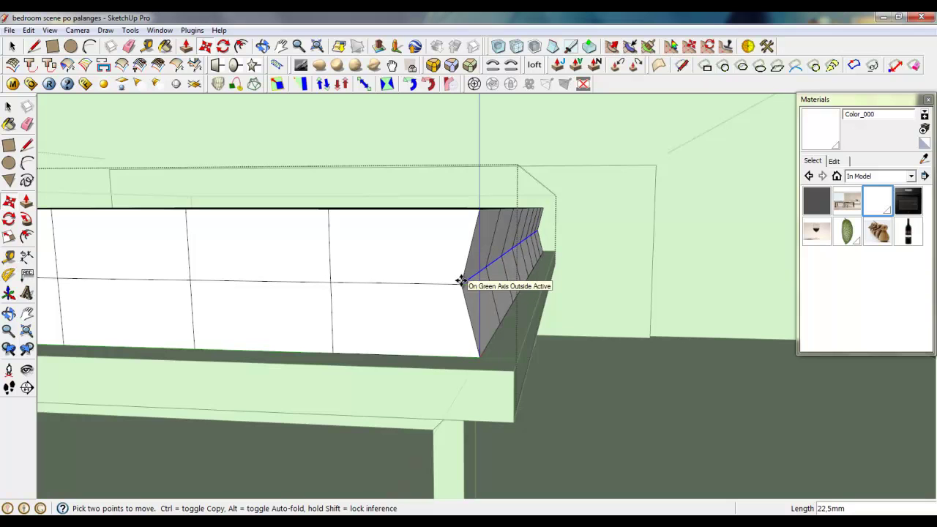
{"action": "key", "text": "Return"}
Move the mid-height edges of the mattress's foot end inward 15 mm along the red axis
{"action": "middle_click_drag", "start_coordinate": [462, 281], "coordinate": [98, 329]}
{"action": "key", "text": "space"}
{"action": "middle_click_drag", "start_coordinate": [293, 223], "coordinate": [345, 221]}
{"action": "left_click_drag", "start_coordinate": [393, 248], "coordinate": [395, 258]}
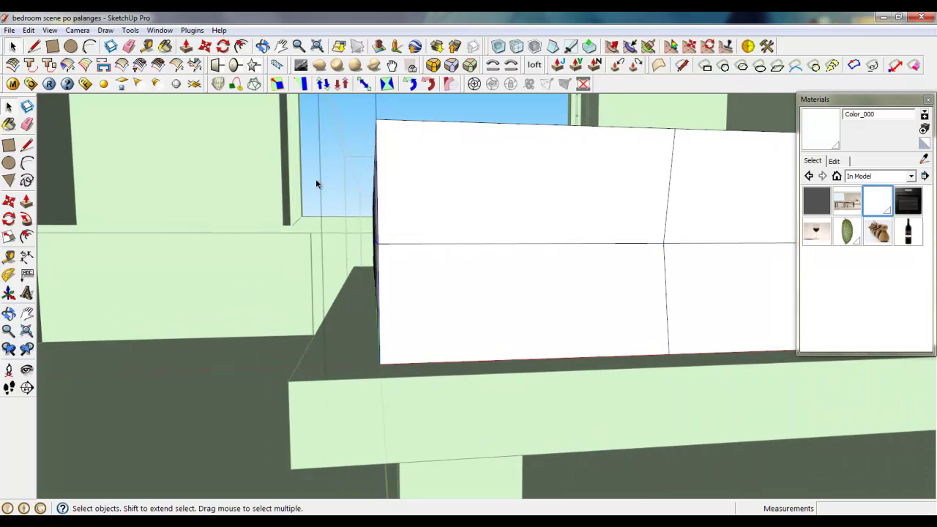
{"action": "left_click", "coordinate": [206, 46]}
{"action": "left_click", "coordinate": [382, 243]}
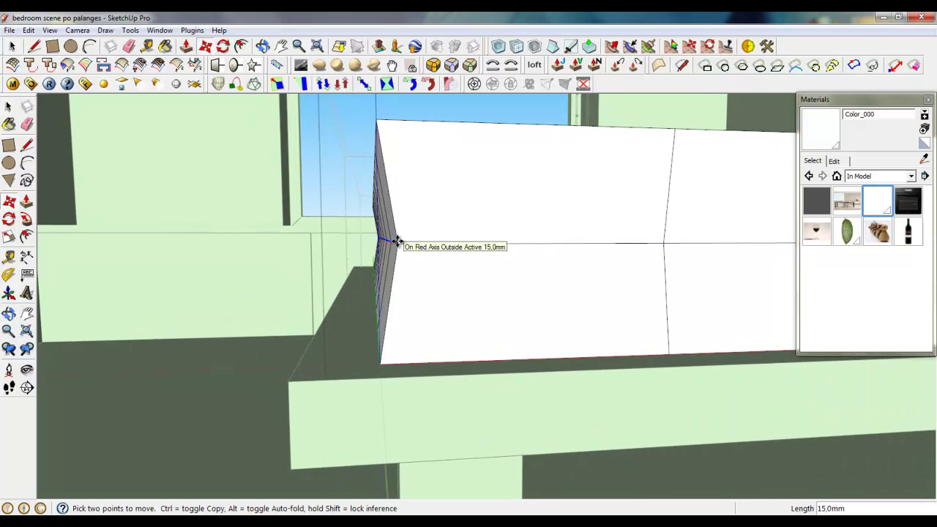
{"action": "type", "text": "15"}
{"action": "key", "text": "Return"}
Move the mid-height edges of the mattress's window-side long face inward 15 mm along the green axis
{"action": "middle_click_drag", "start_coordinate": [398, 242], "coordinate": [519, 303]}
{"action": "scroll", "coordinate": [150, 176], "scroll_direction": "up", "scroll_amount": 7}
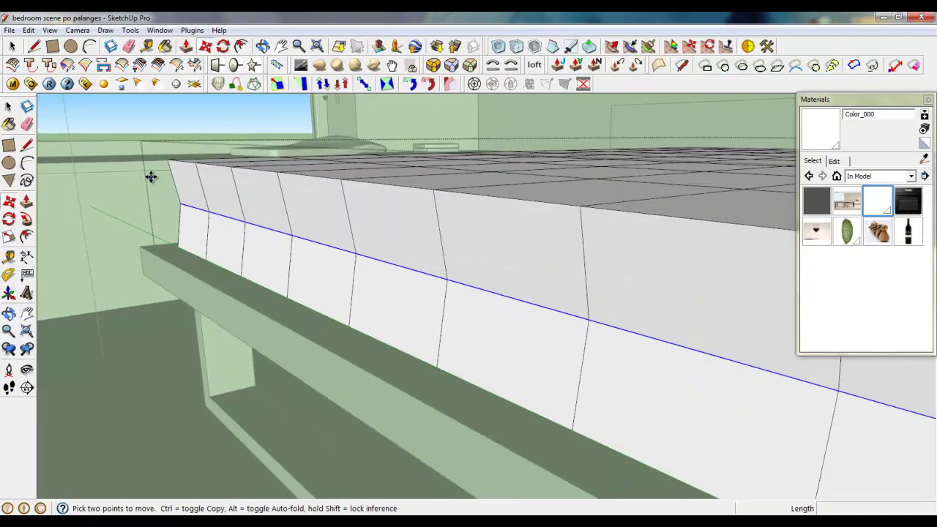
{"action": "middle_click_drag", "start_coordinate": [221, 240], "coordinate": [584, 263]}
{"action": "scroll", "coordinate": [584, 264], "scroll_direction": "down", "scroll_amount": 3}
{"action": "scroll", "coordinate": [257, 305], "scroll_direction": "up", "scroll_amount": 3}
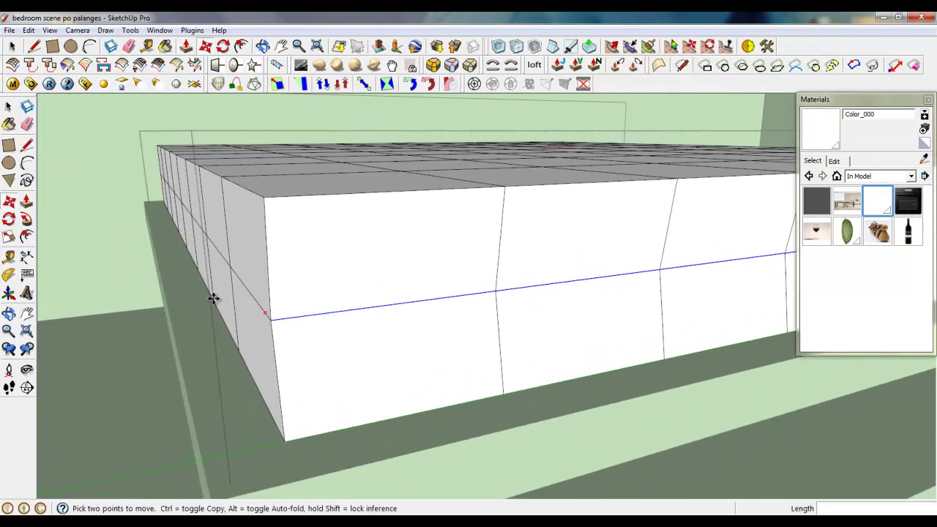
{"action": "left_click", "coordinate": [12, 46]}
{"action": "middle_click_drag", "start_coordinate": [220, 251], "coordinate": [213, 191]}
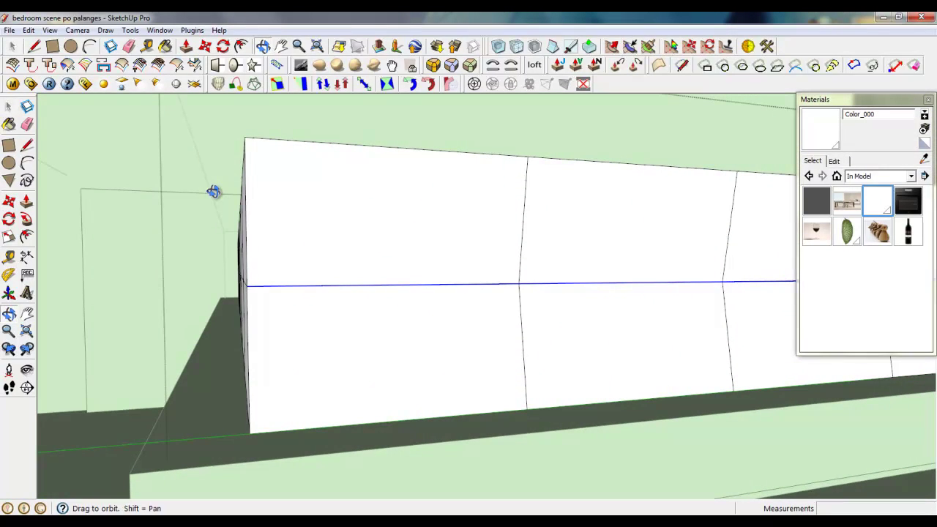
{"action": "left_click_drag", "start_coordinate": [220, 263], "coordinate": [268, 296]}
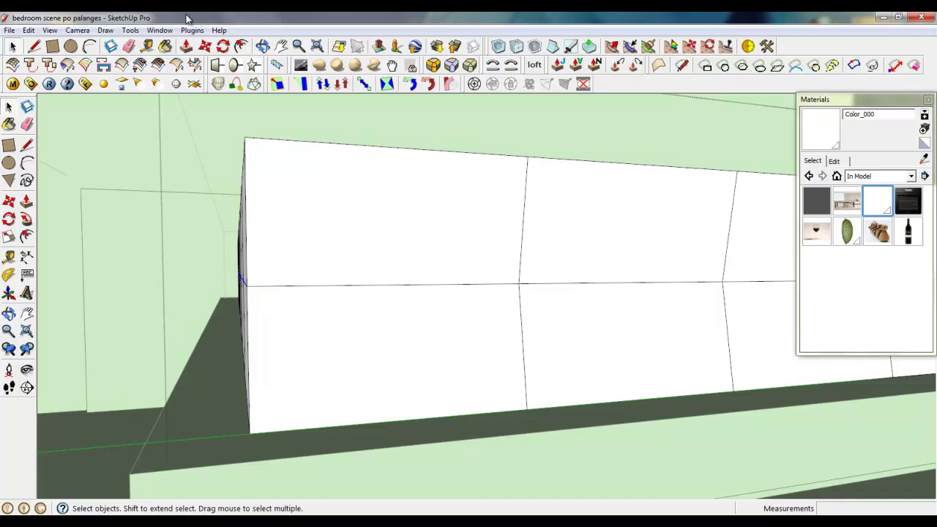
{"action": "left_click", "coordinate": [186, 46]}
{"action": "left_click", "coordinate": [246, 278]}
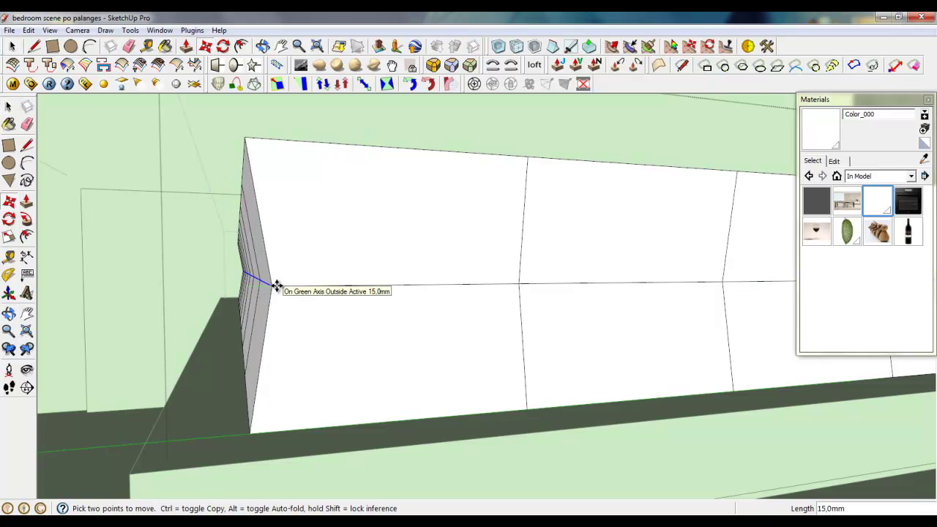
{"action": "key", "text": "Return"}
Select all the mattress geometry, subdivide and smooth it, and close the mattress group
{"action": "middle_click_drag", "start_coordinate": [558, 232], "coordinate": [360, 310]}
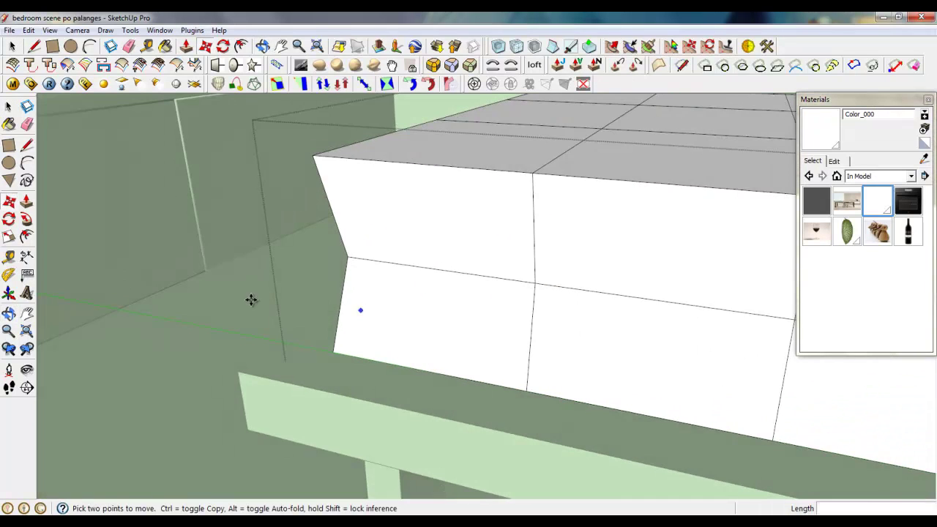
{"action": "scroll", "coordinate": [73, 246], "scroll_direction": "down", "scroll_amount": 3}
{"action": "scroll", "coordinate": [73, 247], "scroll_direction": "down", "scroll_amount": 2}
{"action": "middle_click_drag", "start_coordinate": [394, 271], "coordinate": [369, 316]}
{"action": "scroll", "coordinate": [620, 399], "scroll_direction": "up", "scroll_amount": 2}
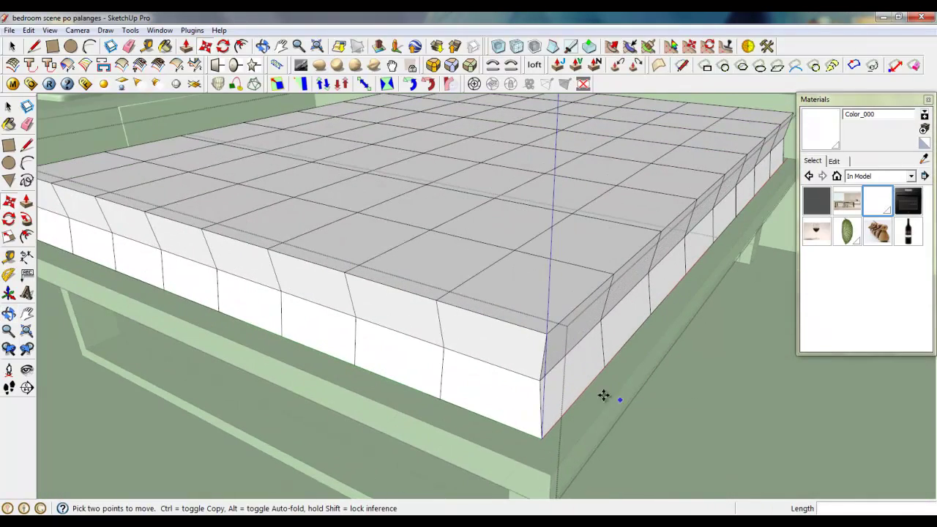
{"action": "key", "text": "space"}
{"action": "triple_click", "coordinate": [352, 278]}
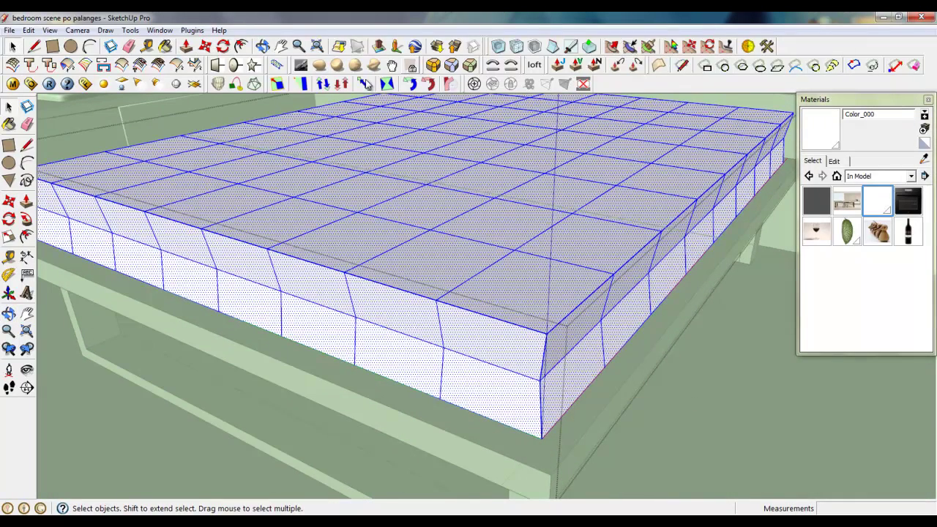
{"action": "left_click", "coordinate": [539, 65]}
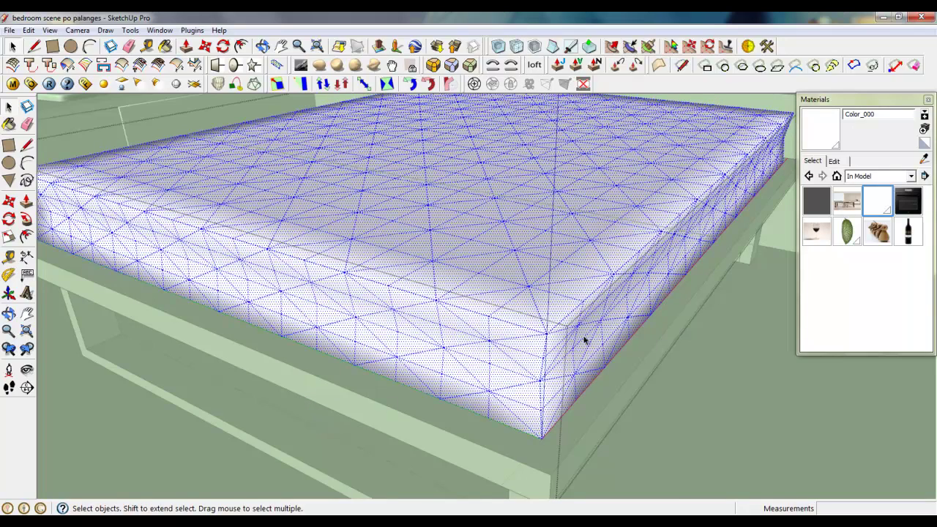
{"action": "middle_click_drag", "start_coordinate": [395, 385], "coordinate": [475, 161]}
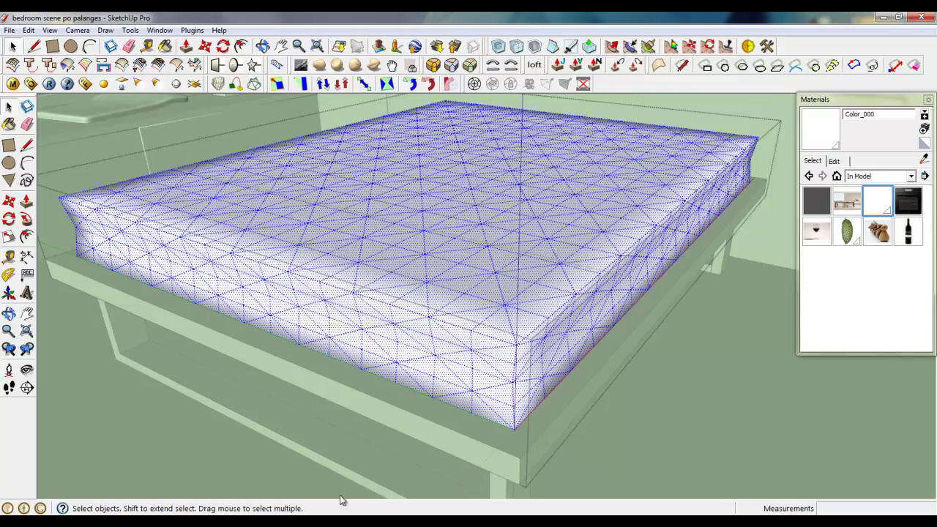
{"action": "middle_click_drag", "start_coordinate": [571, 283], "coordinate": [584, 364]}
{"action": "scroll", "coordinate": [612, 502], "scroll_direction": "down", "scroll_amount": 2}
{"action": "scroll", "coordinate": [542, 459], "scroll_direction": "down", "scroll_amount": 1}
{"action": "middle_click_drag", "start_coordinate": [543, 461], "coordinate": [521, 410]}
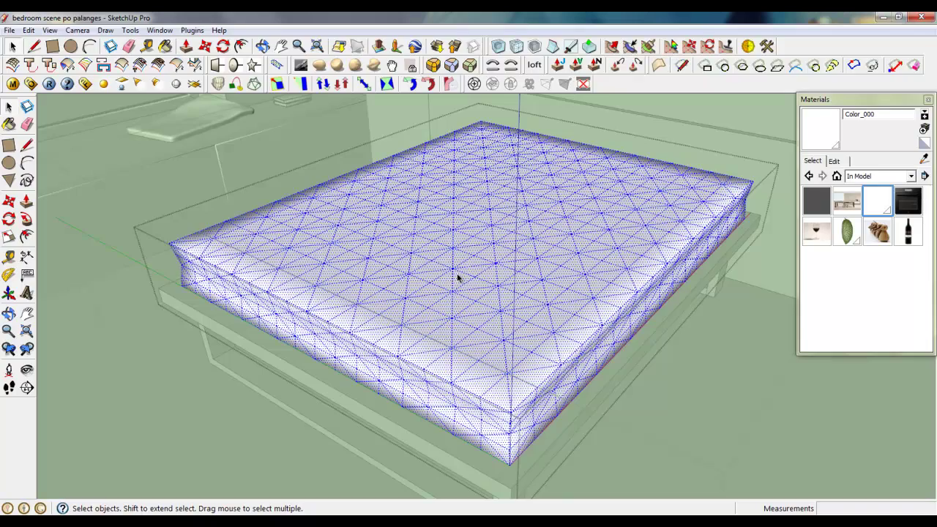
{"action": "middle_click_drag", "start_coordinate": [457, 273], "coordinate": [388, 310]}
{"action": "scroll", "coordinate": [468, 251], "scroll_direction": "up", "scroll_amount": 5}
{"action": "right_click", "coordinate": [389, 310]}
{"action": "left_click", "coordinate": [425, 314]}
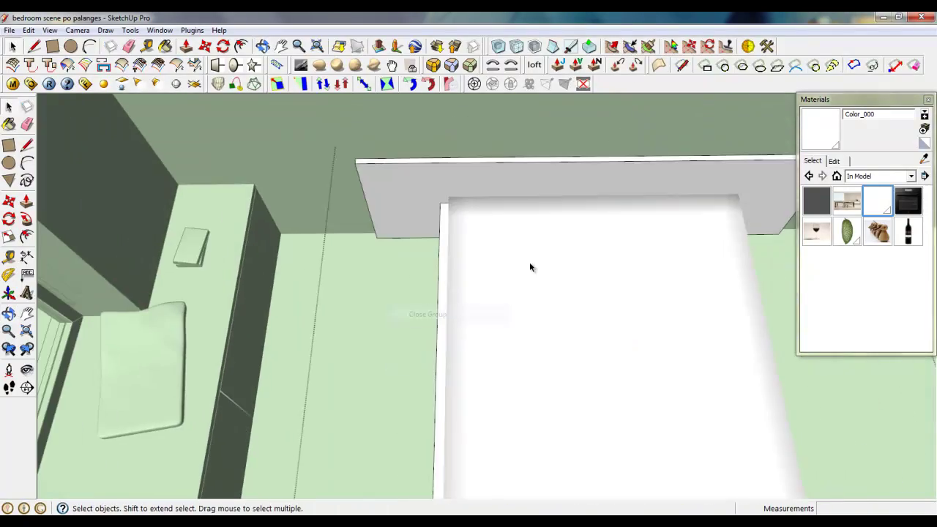
Reopen the mattress group, apply Soften/Smooth Edges to the whole mesh at 20 degrees with smooth normals, and close the group
{"action": "left_click", "coordinate": [600, 249]}
{"action": "scroll", "coordinate": [478, 276], "scroll_direction": "up", "scroll_amount": 3}
{"action": "triple_click", "coordinate": [380, 251]}
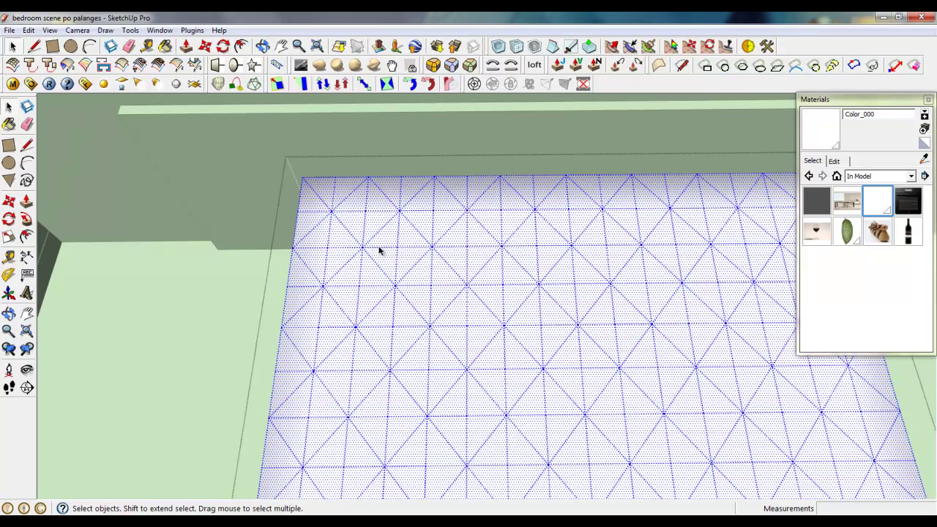
{"action": "right_click", "coordinate": [379, 252]}
{"action": "left_click", "coordinate": [439, 402]}
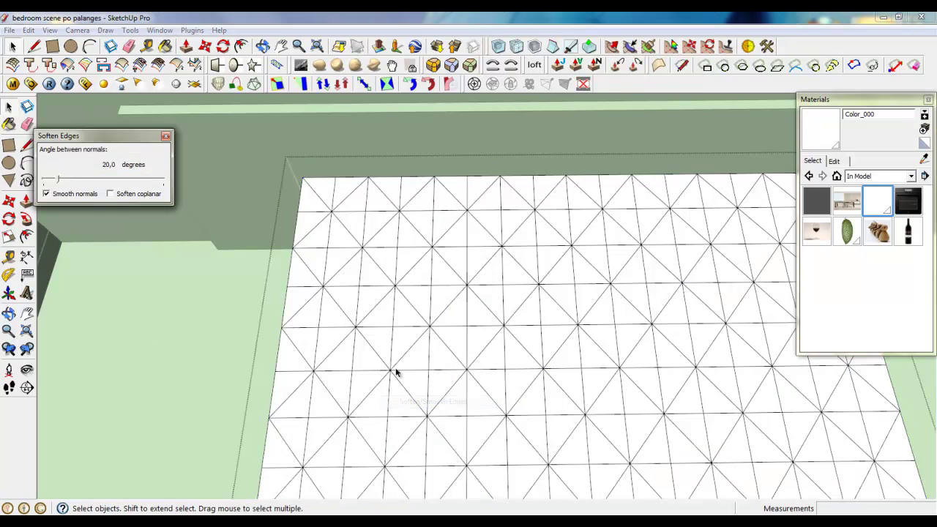
{"action": "left_click", "coordinate": [166, 136]}
{"action": "right_click", "coordinate": [191, 284]}
{"action": "left_click", "coordinate": [224, 288]}
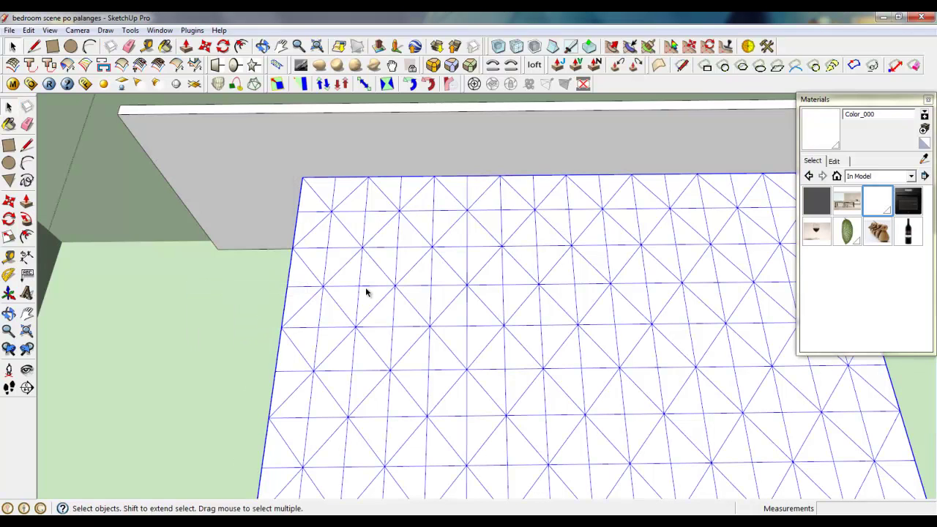
Draw a rectangle about 411 by 621 mm on the mattress near the headboard's window-side end and make it a group
{"action": "left_click", "coordinate": [52, 46]}
{"action": "left_click", "coordinate": [362, 248]}
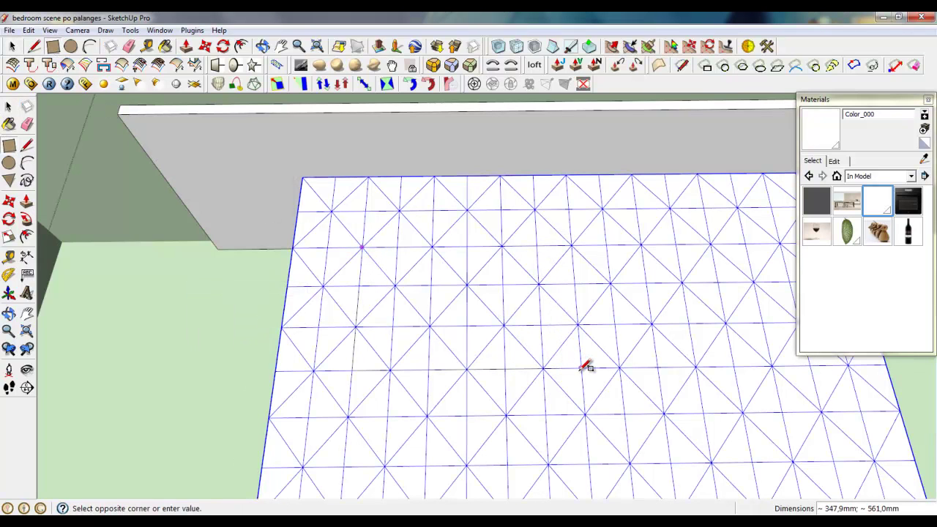
{"action": "left_click", "coordinate": [609, 394]}
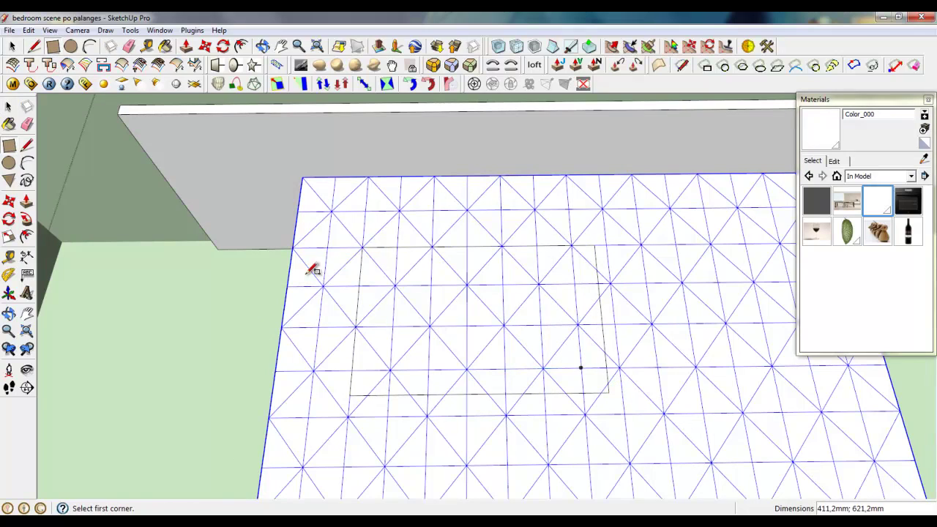
{"action": "left_click", "coordinate": [11, 46]}
{"action": "scroll", "coordinate": [606, 369], "scroll_direction": "up", "scroll_amount": 2}
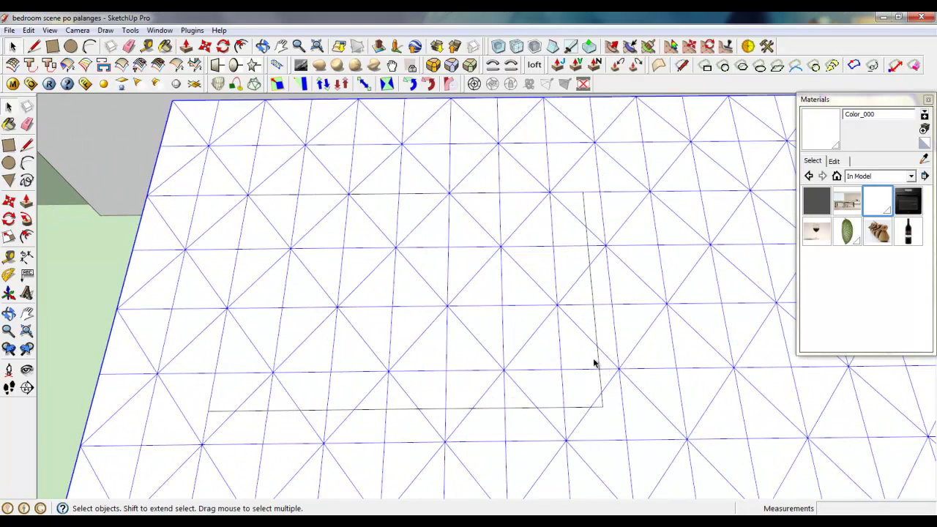
{"action": "double_click", "coordinate": [599, 364]}
{"action": "right_click", "coordinate": [599, 364]}
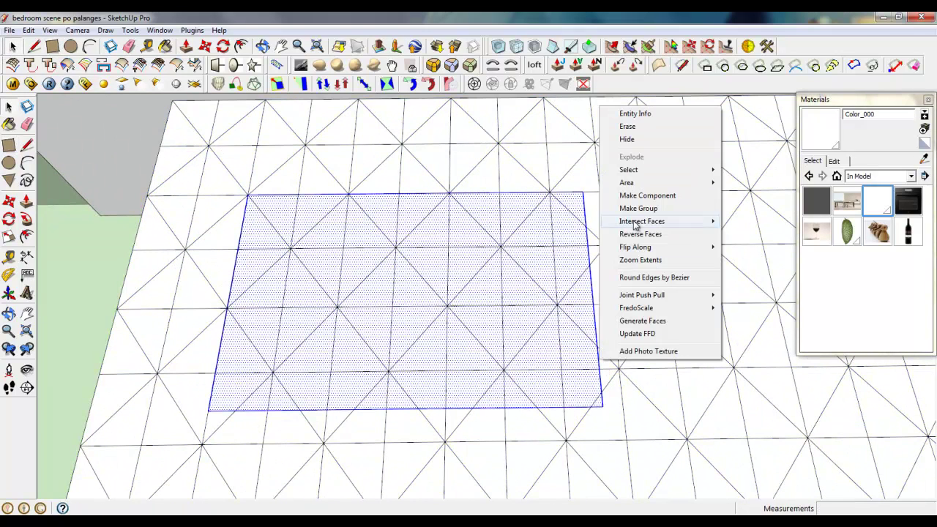
{"action": "left_click", "coordinate": [639, 209]}
Open the new rectangle group on the mattress and push/pull its face up 100 mm into a pillow block
{"action": "double_click", "coordinate": [598, 341]}
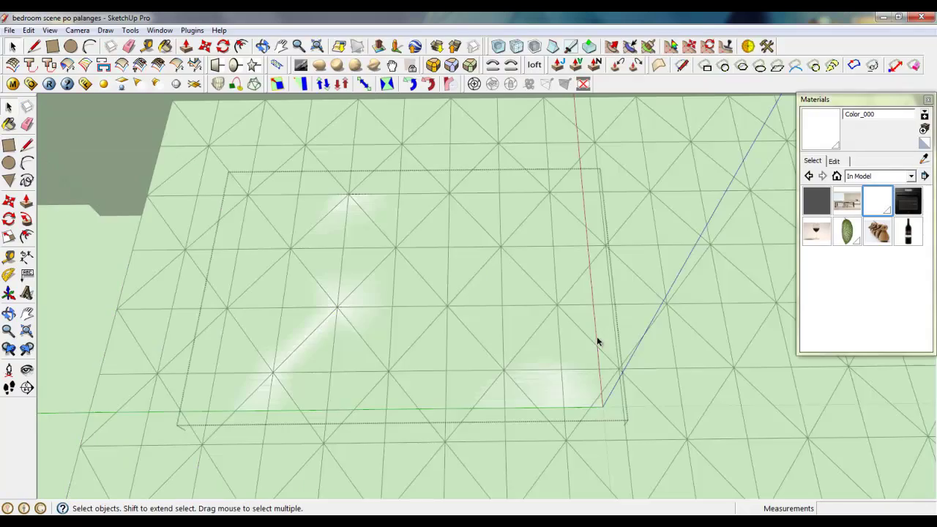
{"action": "left_click", "coordinate": [186, 46]}
{"action": "middle_click_drag", "start_coordinate": [420, 306], "coordinate": [407, 165]}
{"action": "scroll", "coordinate": [425, 183], "scroll_direction": "down", "scroll_amount": 4}
{"action": "scroll", "coordinate": [462, 223], "scroll_direction": "up", "scroll_amount": 3}
{"action": "left_click", "coordinate": [443, 282]}
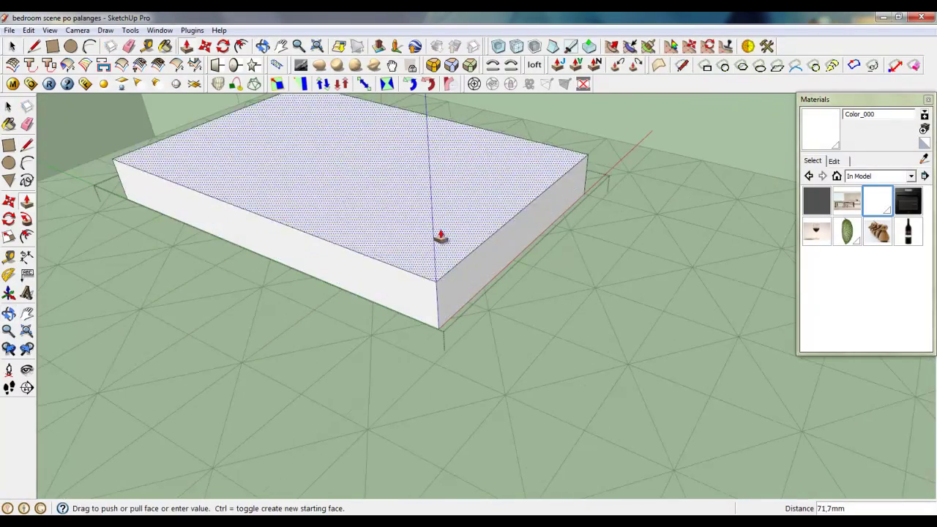
{"action": "left_click_drag", "start_coordinate": [442, 225], "coordinate": [442, 222]}
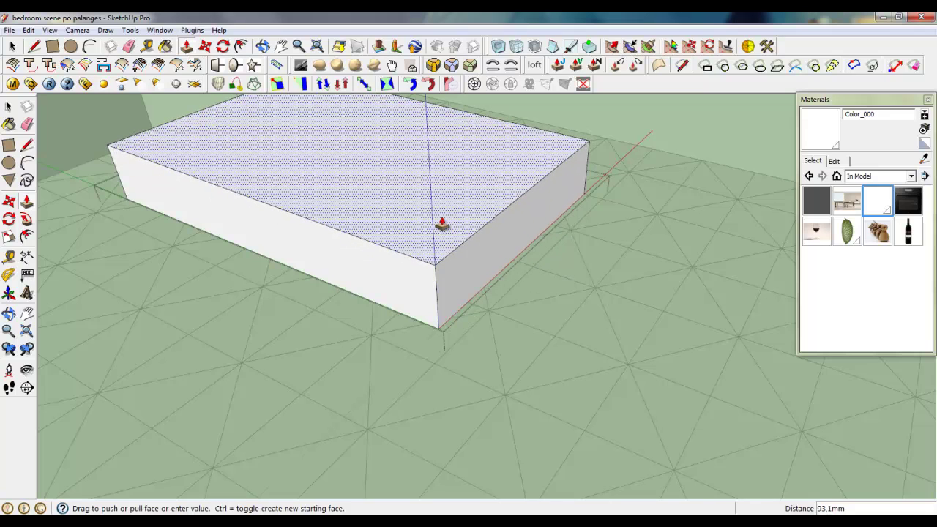
{"action": "key", "text": "BackSpace"}
{"action": "key", "text": "Return"}
{"action": "scroll", "coordinate": [510, 486], "scroll_direction": "down", "scroll_amount": 3}
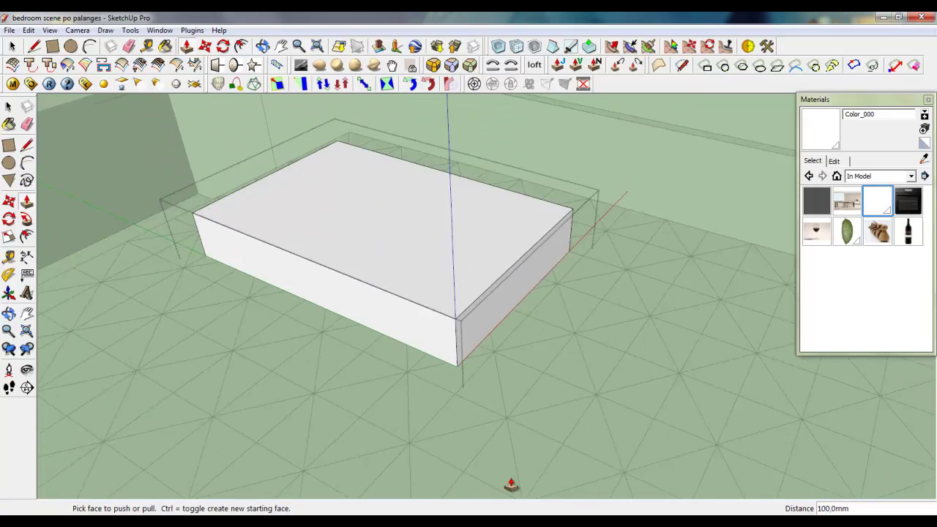
Set the camera to parallel projection and the standard top view for the pillow block
{"action": "middle_click_drag", "start_coordinate": [421, 307], "coordinate": [504, 412]}
{"action": "scroll", "coordinate": [514, 307], "scroll_direction": "down", "scroll_amount": 5}
{"action": "scroll", "coordinate": [535, 268], "scroll_direction": "down", "scroll_amount": 4}
{"action": "middle_click_drag", "start_coordinate": [569, 351], "coordinate": [549, 494]}
{"action": "scroll", "coordinate": [546, 309], "scroll_direction": "up", "scroll_amount": 4}
{"action": "scroll", "coordinate": [458, 314], "scroll_direction": "up", "scroll_amount": 2}
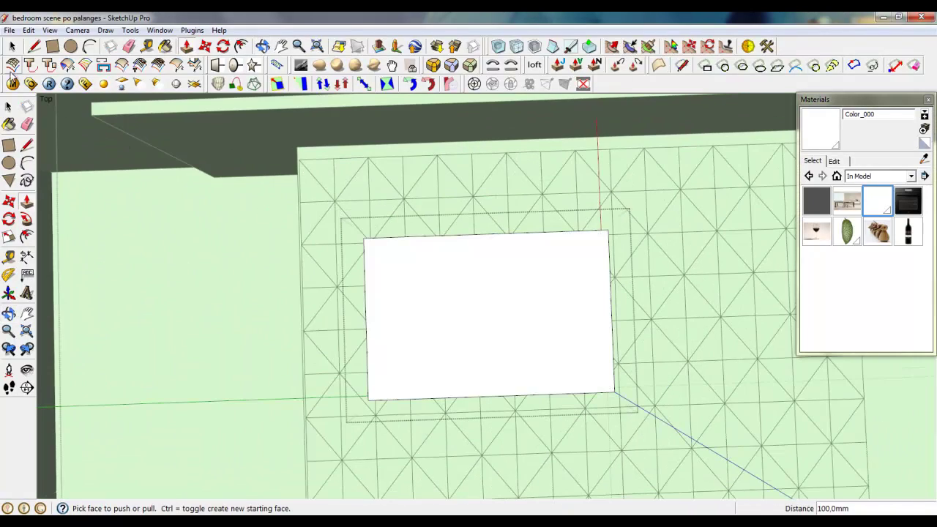
{"action": "left_click", "coordinate": [76, 30]}
{"action": "left_click", "coordinate": [103, 85]}
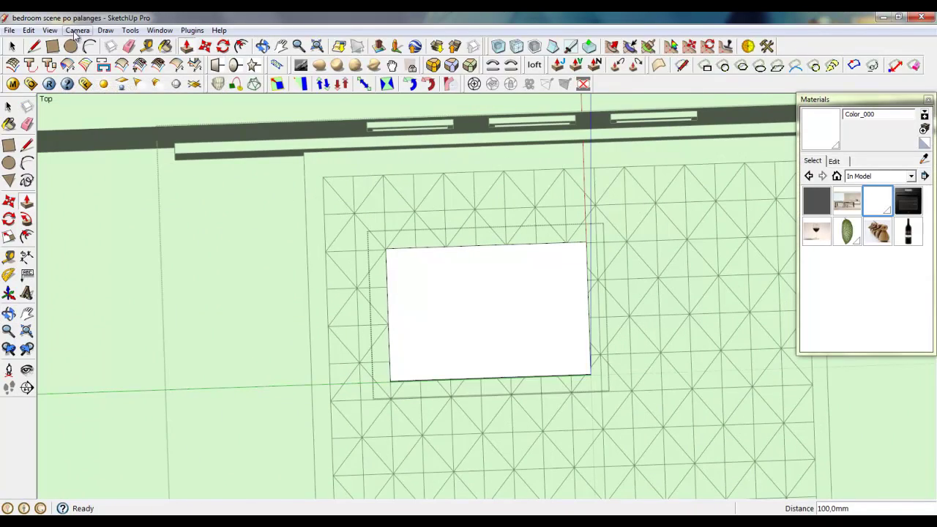
{"action": "left_click", "coordinate": [76, 30]}
{"action": "mouse_move", "coordinate": [103, 69]}
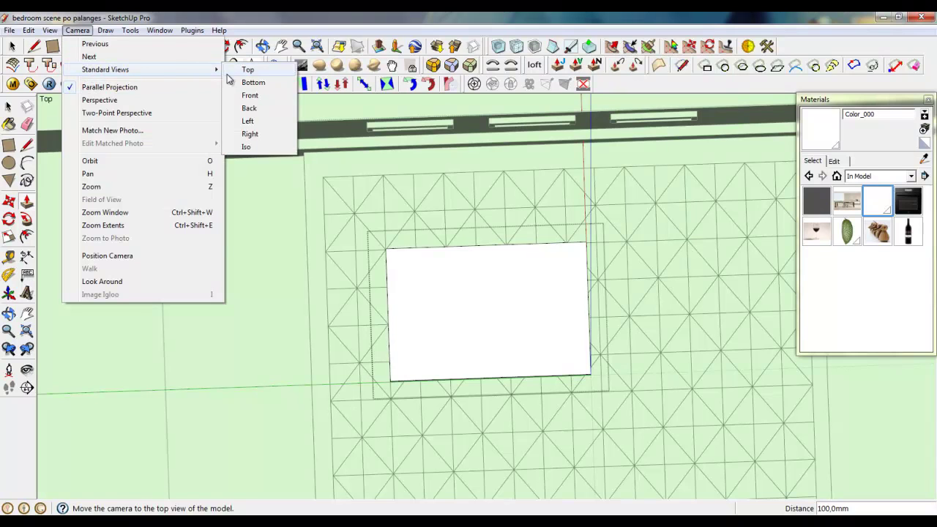
{"action": "left_click", "coordinate": [266, 72]}
{"action": "scroll", "coordinate": [652, 238], "scroll_direction": "down", "scroll_amount": 2}
{"action": "scroll", "coordinate": [437, 287], "scroll_direction": "up", "scroll_amount": 3}
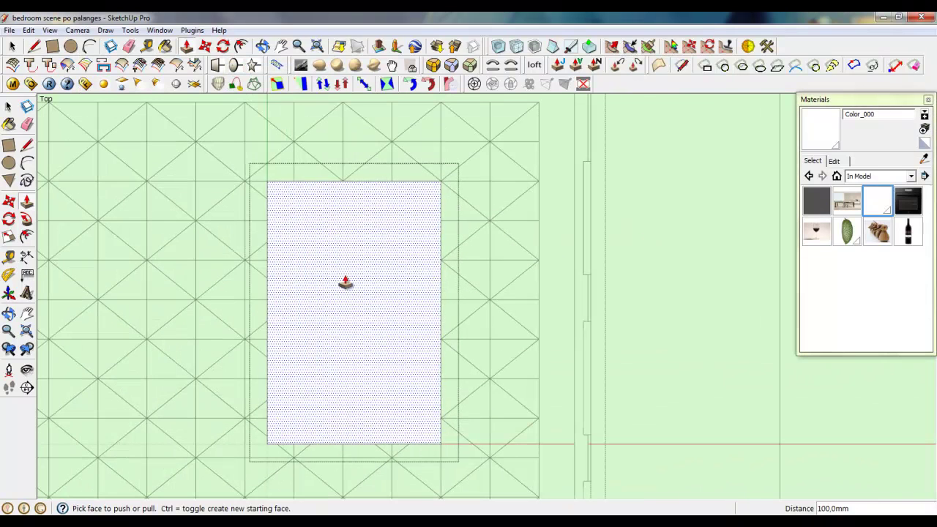
Cut through the pillow block with straight knife lines into eight equal rows along its length and four equal columns across its width
{"action": "left_click", "coordinate": [570, 46]}
{"action": "left_click", "coordinate": [267, 313]}
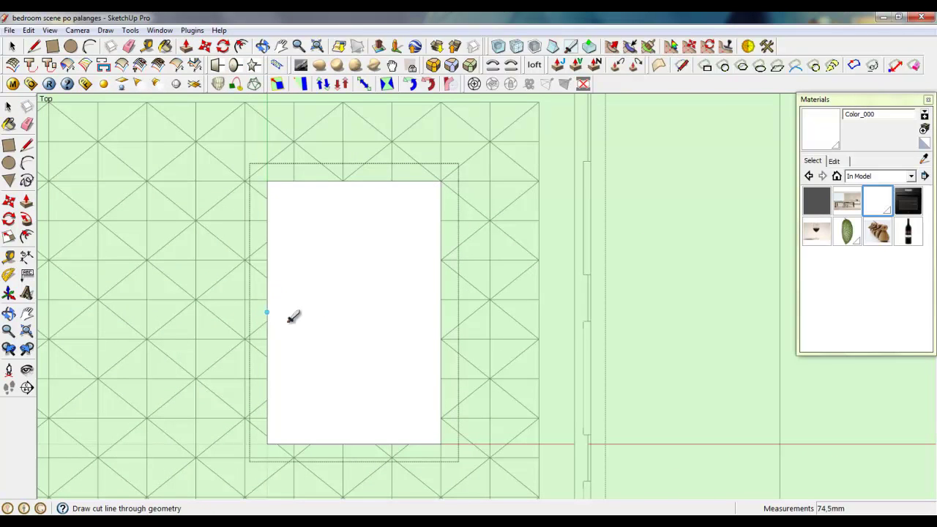
{"action": "left_click", "coordinate": [440, 312]}
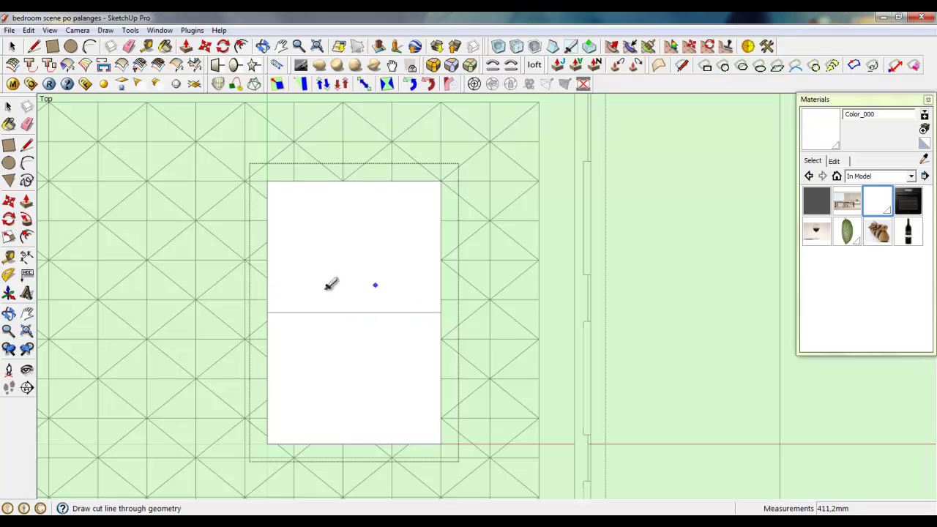
{"action": "left_click", "coordinate": [267, 247]}
{"action": "left_click", "coordinate": [440, 247]}
{"action": "left_click", "coordinate": [268, 214]}
{"action": "left_click", "coordinate": [440, 214]}
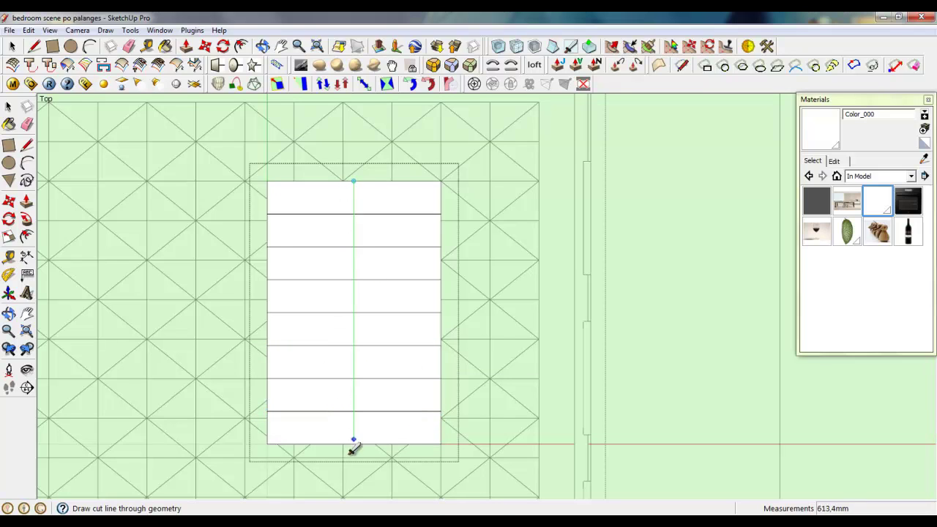
{"action": "left_click", "coordinate": [396, 183]}
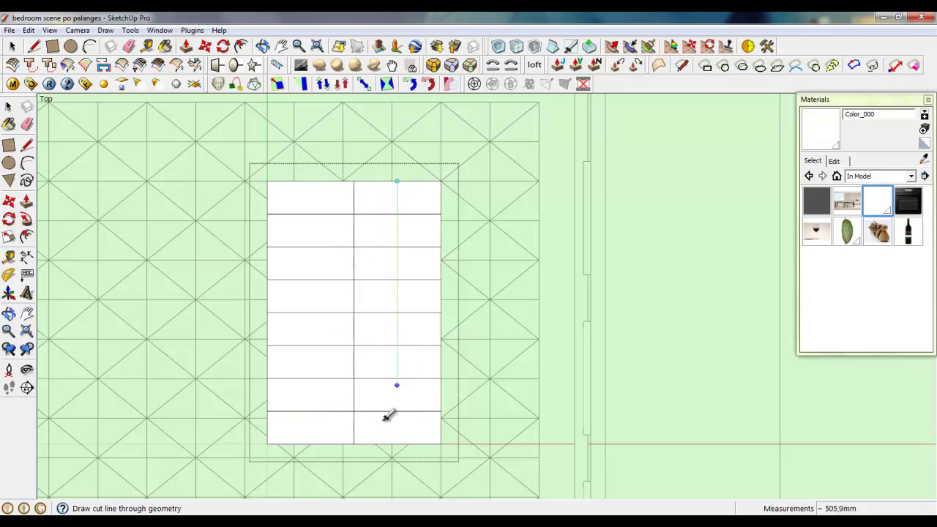
{"action": "left_click", "coordinate": [311, 182]}
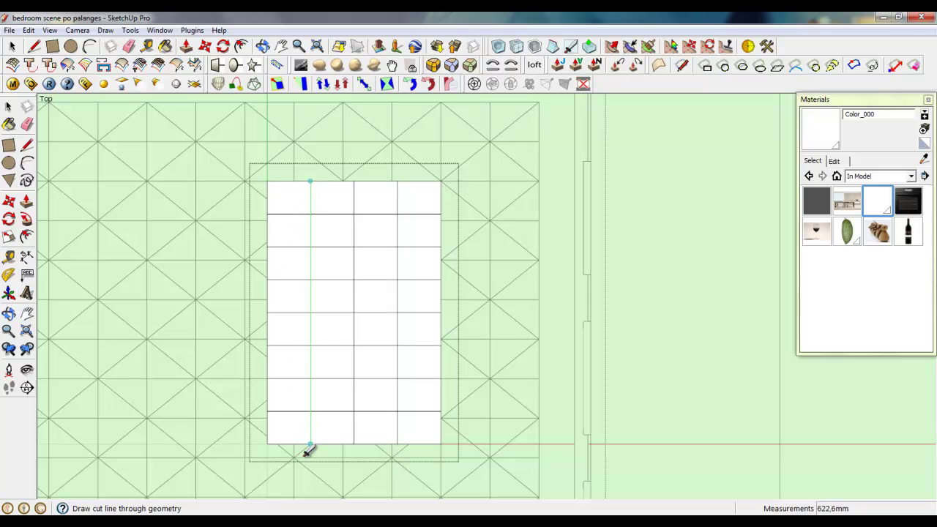
Return the camera to perspective and view the gridded pillow block from a low angle
{"action": "middle_click_drag", "start_coordinate": [299, 421], "coordinate": [423, 241]}
{"action": "scroll", "coordinate": [410, 260], "scroll_direction": "down", "scroll_amount": 2}
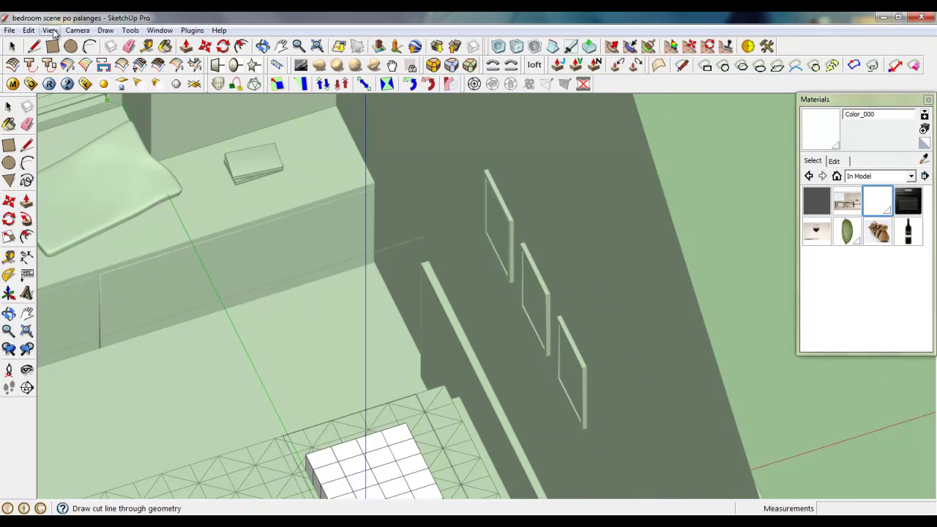
{"action": "left_click", "coordinate": [49, 30]}
{"action": "left_click", "coordinate": [92, 96]}
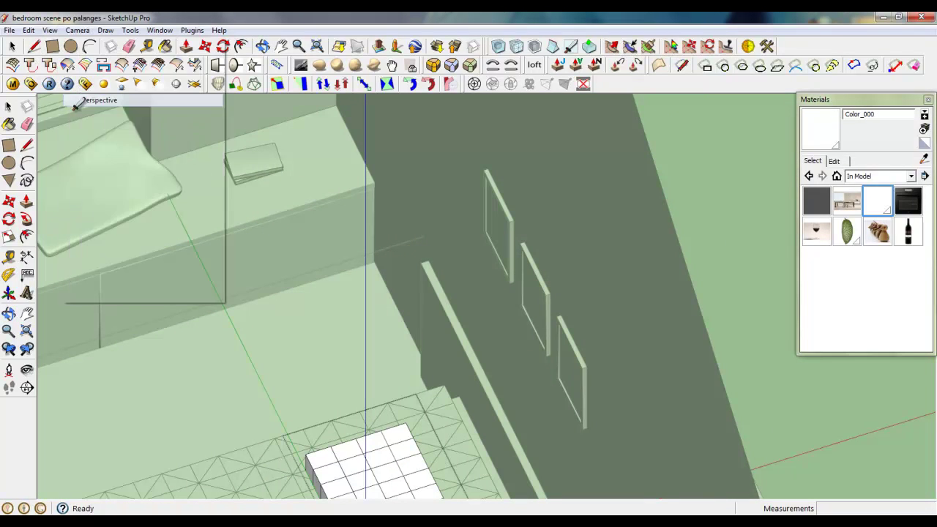
{"action": "scroll", "coordinate": [422, 249], "scroll_direction": "up", "scroll_amount": 2}
{"action": "scroll", "coordinate": [418, 254], "scroll_direction": "down", "scroll_amount": 3}
{"action": "scroll", "coordinate": [354, 475], "scroll_direction": "up", "scroll_amount": 5}
{"action": "middle_click_drag", "start_coordinate": [379, 415], "coordinate": [419, 232]}
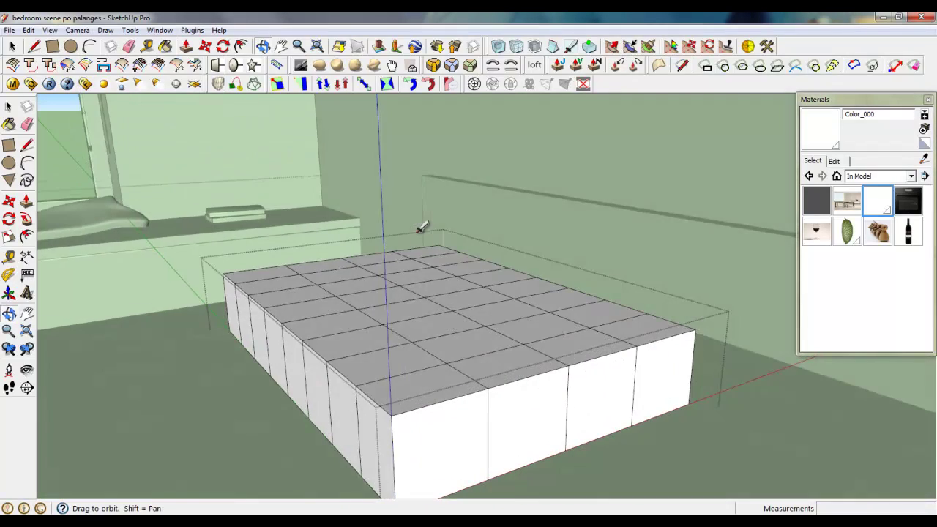
{"action": "scroll", "coordinate": [419, 410], "scroll_direction": "down", "scroll_amount": 2}
Draw a horizontal rectangle through the block's mid-height to split its side faces, and erase the resulting face inside the block
{"action": "left_click", "coordinate": [54, 47]}
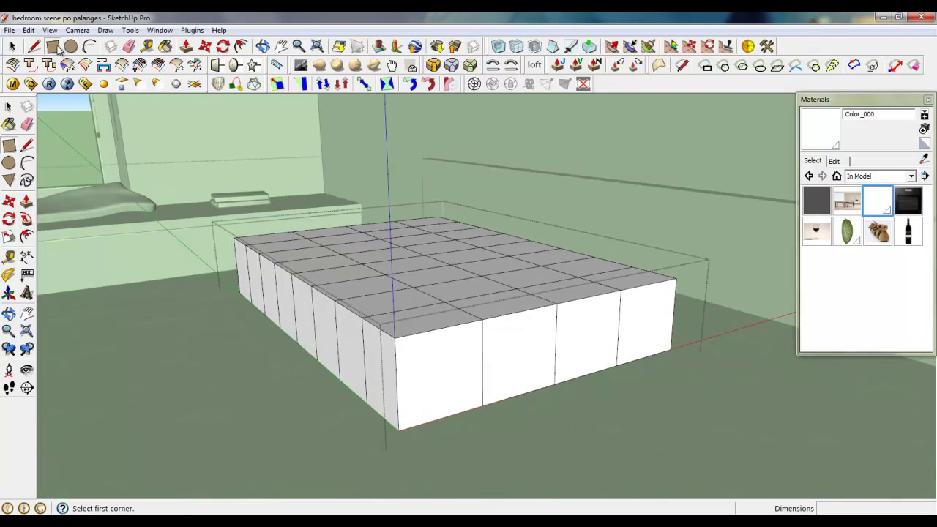
{"action": "left_click", "coordinate": [675, 315]}
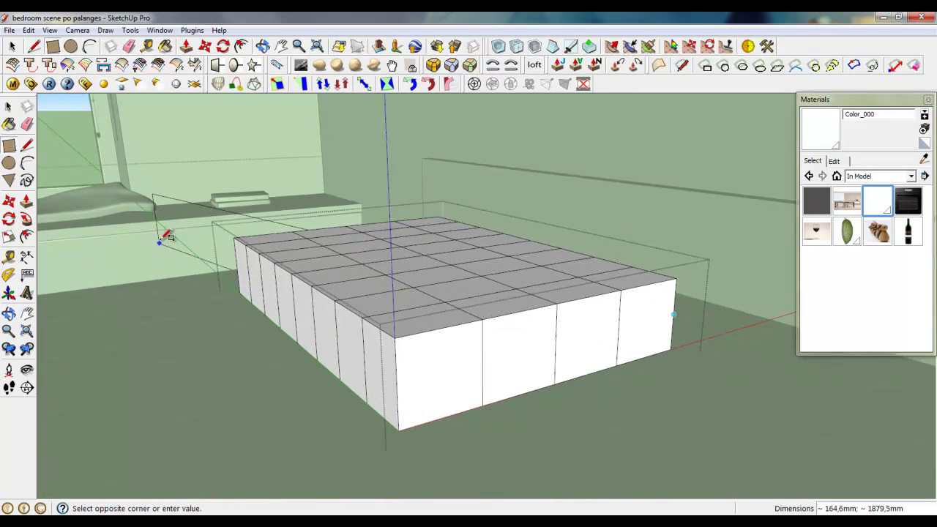
{"action": "left_click", "coordinate": [238, 264]}
{"action": "scroll", "coordinate": [239, 264], "scroll_direction": "up", "scroll_amount": 3}
{"action": "scroll", "coordinate": [245, 263], "scroll_direction": "up", "scroll_amount": 6}
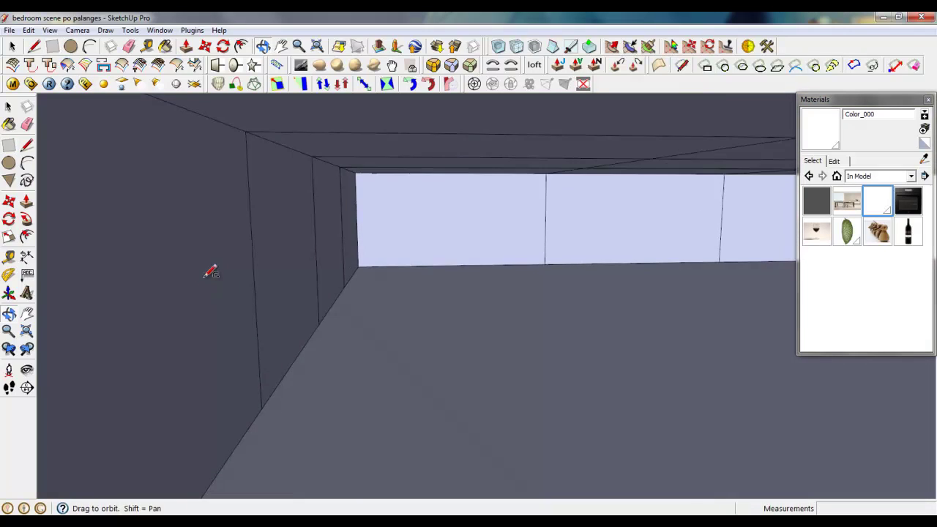
{"action": "right_click", "coordinate": [410, 337]}
{"action": "left_click", "coordinate": [443, 112]}
{"action": "scroll", "coordinate": [373, 252], "scroll_direction": "down", "scroll_amount": 8}
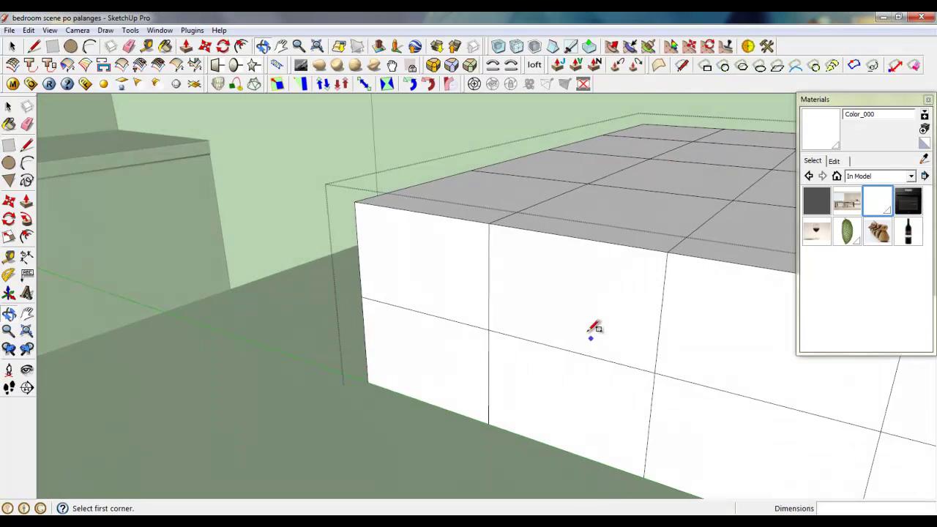
{"action": "scroll", "coordinate": [410, 219], "scroll_direction": "up", "scroll_amount": 3}
Select all perimeter edges of the pillow block's top face and move them down about 31 mm along the blue axis
{"action": "key", "text": "space"}
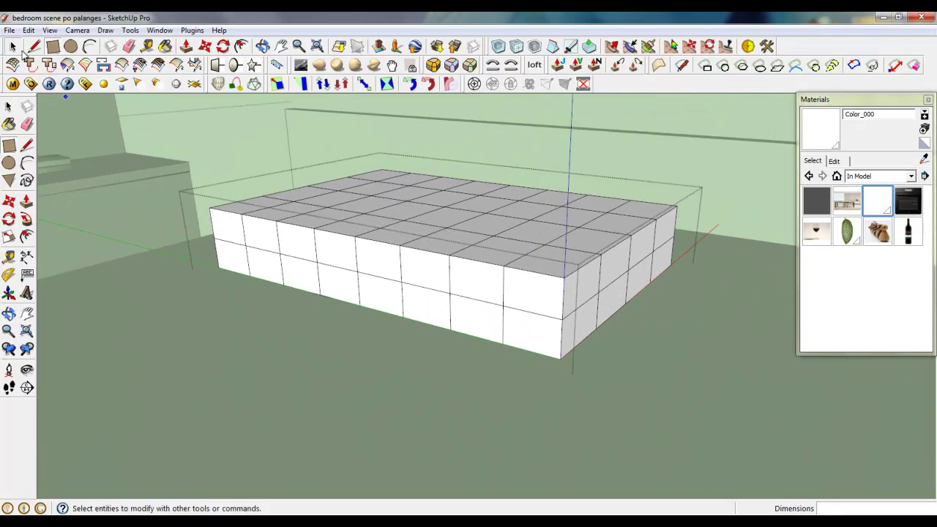
{"action": "scroll", "coordinate": [603, 261], "scroll_direction": "up", "scroll_amount": 2}
{"action": "middle_click_drag", "start_coordinate": [602, 261], "coordinate": [129, 217]}
{"action": "scroll", "coordinate": [571, 293], "scroll_direction": "up", "scroll_amount": 2}
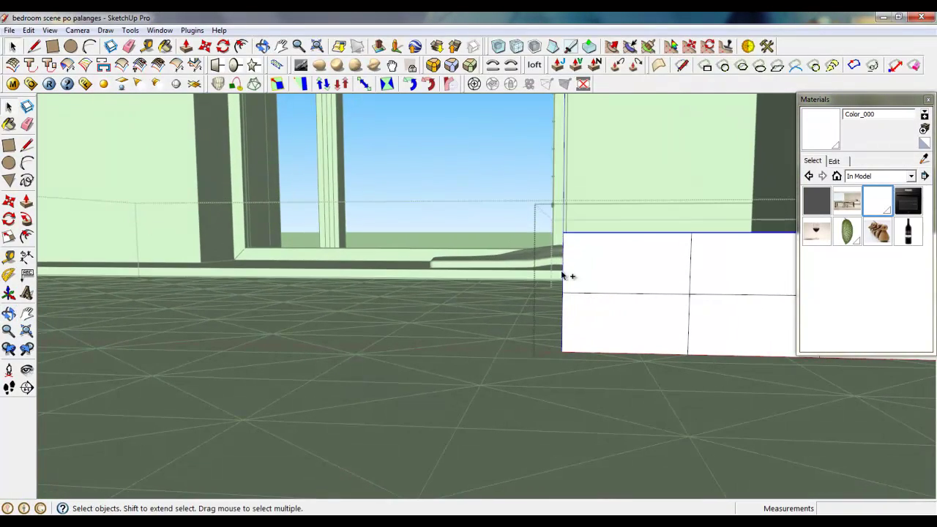
{"action": "middle_click_drag", "start_coordinate": [575, 251], "coordinate": [837, 380]}
{"action": "middle_click_drag", "start_coordinate": [597, 358], "coordinate": [765, 350]}
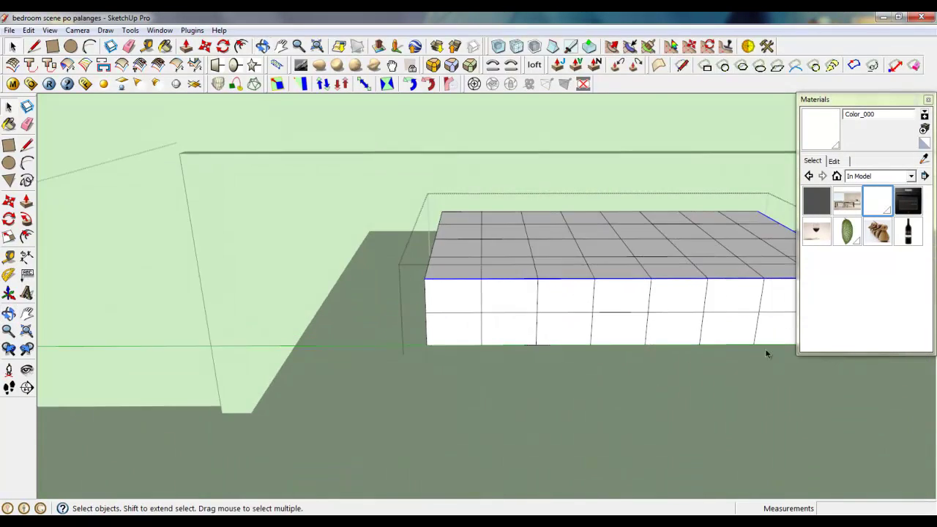
{"action": "scroll", "coordinate": [432, 300], "scroll_direction": "up", "scroll_amount": 4}
{"action": "middle_click_drag", "start_coordinate": [433, 304], "coordinate": [386, 238]}
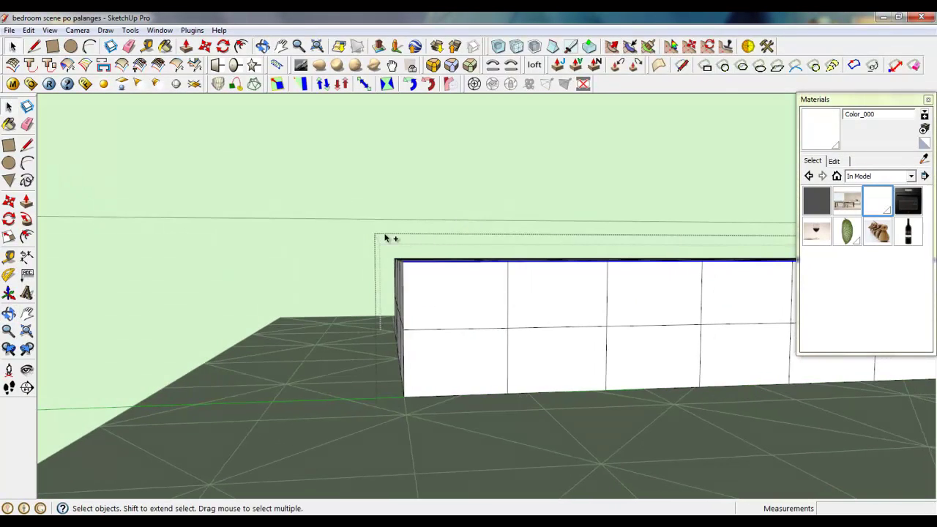
{"action": "middle_click_drag", "start_coordinate": [426, 284], "coordinate": [187, 284]}
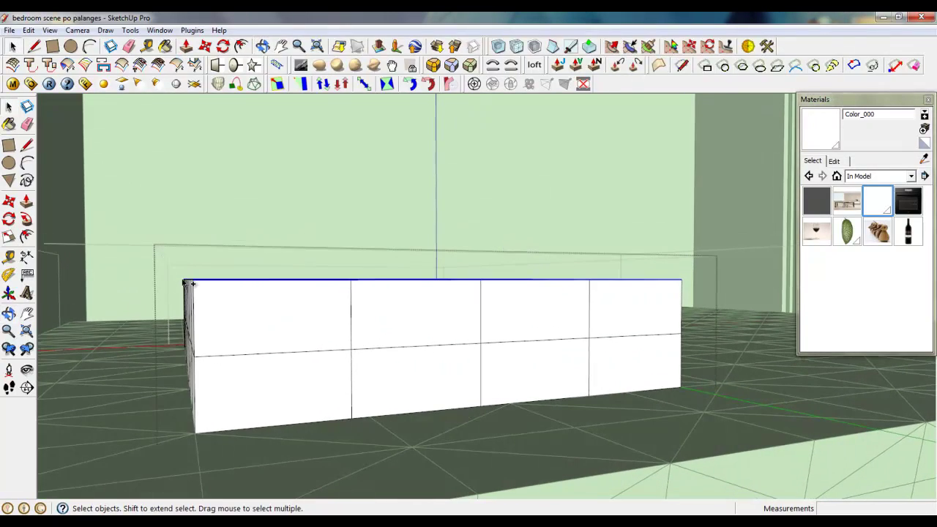
{"action": "middle_click_drag", "start_coordinate": [311, 297], "coordinate": [251, 402]}
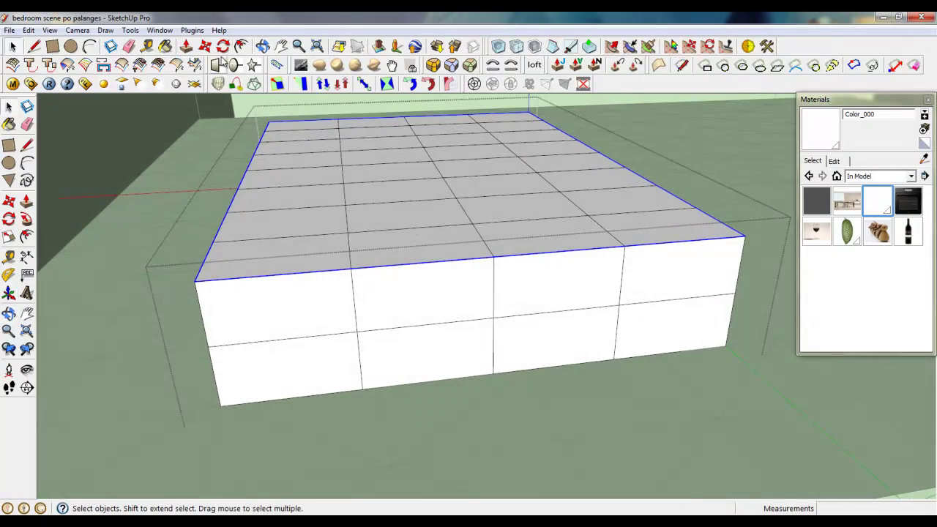
{"action": "key", "text": "m"}
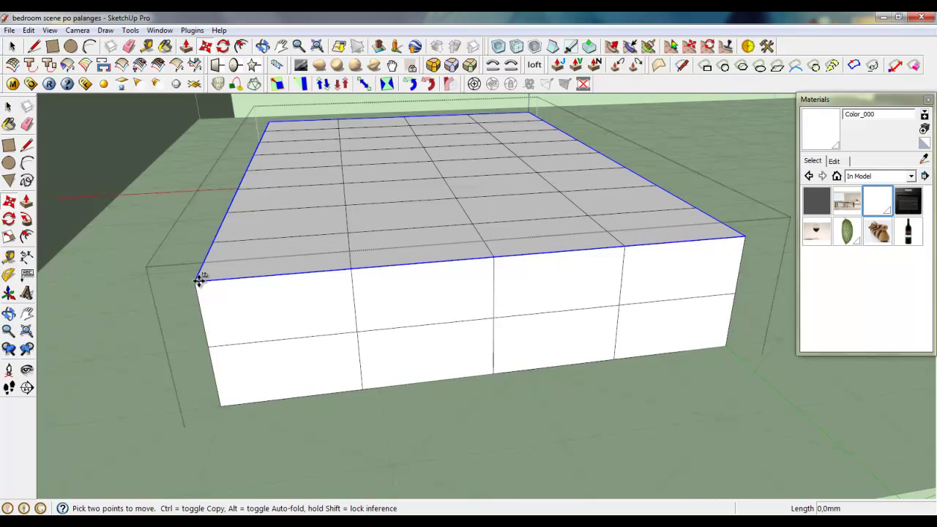
{"action": "left_click", "coordinate": [199, 280]}
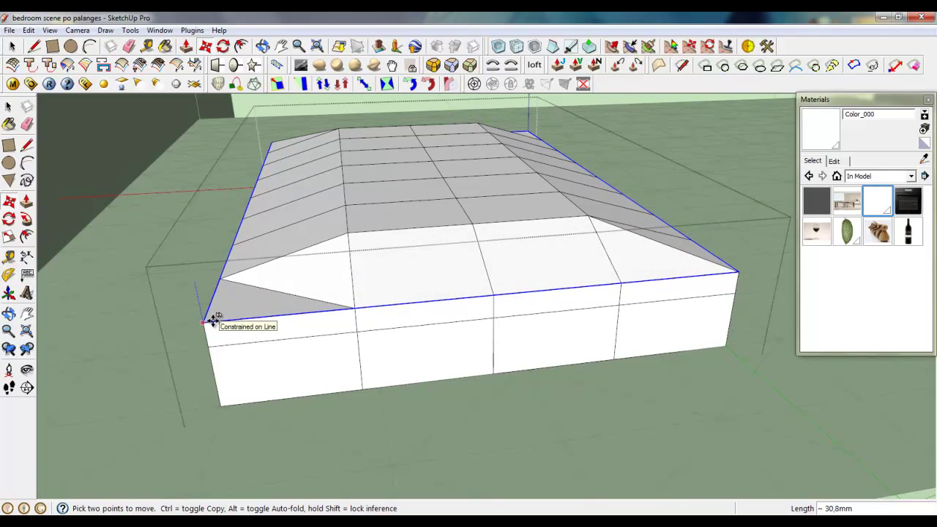
{"action": "left_click", "coordinate": [211, 322]}
{"action": "key", "text": "space"}
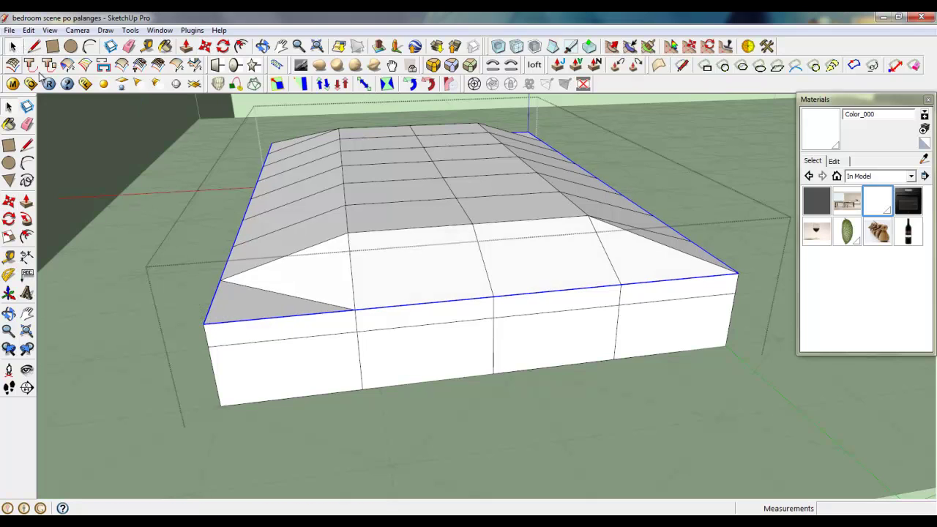
At the top corner diagonally opposite the group's origin, replace the crossing diagonal with an edge from the inner grid point to the corner
{"action": "left_click", "coordinate": [313, 305]}
{"action": "key", "text": "Delete"}
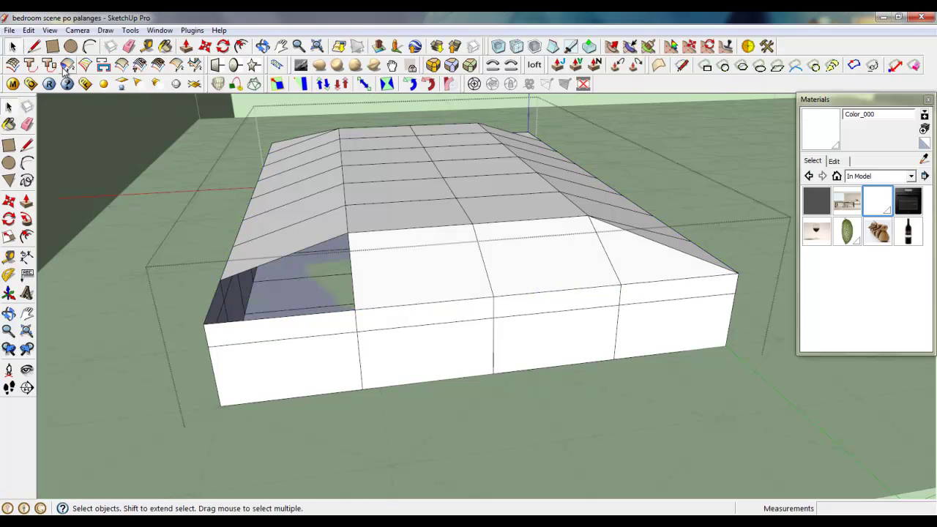
{"action": "left_click", "coordinate": [34, 46]}
{"action": "left_click", "coordinate": [348, 233]}
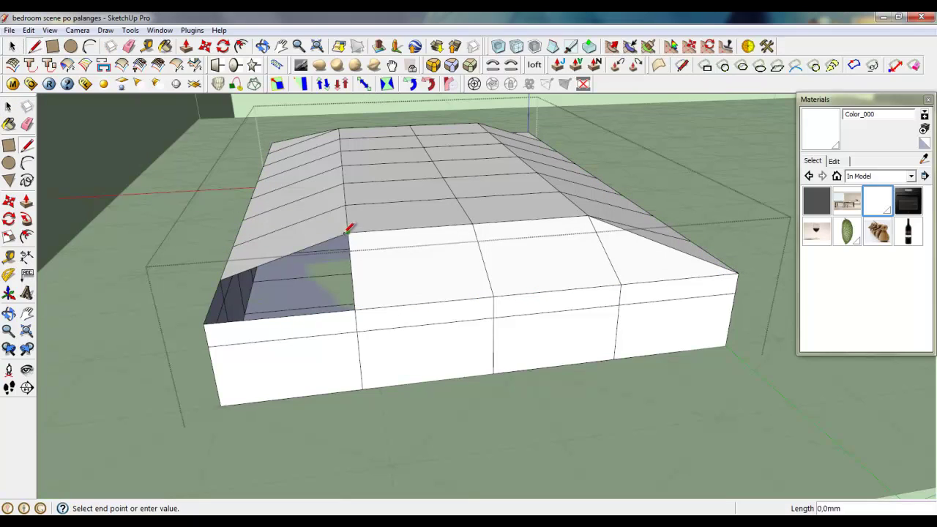
{"action": "left_click", "coordinate": [209, 320]}
At the top corner above the group's origin, erase the crossing diagonal and draw an edge from the inner grid point to the corner
{"action": "middle_click_drag", "start_coordinate": [594, 229], "coordinate": [198, 277]}
{"action": "scroll", "coordinate": [198, 276], "scroll_direction": "down", "scroll_amount": 3}
{"action": "middle_click_drag", "start_coordinate": [775, 304], "coordinate": [451, 292]}
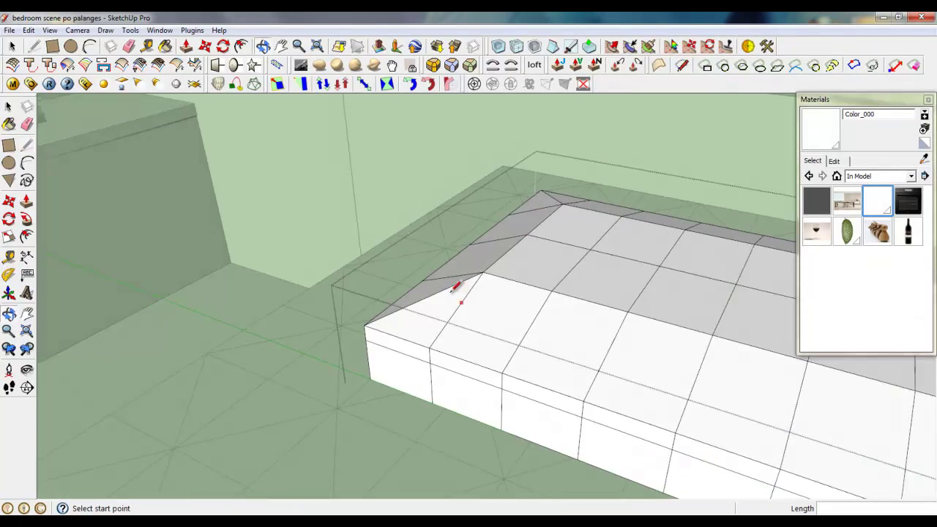
{"action": "scroll", "coordinate": [737, 408], "scroll_direction": "down", "scroll_amount": 5}
{"action": "scroll", "coordinate": [487, 279], "scroll_direction": "up", "scroll_amount": 5}
{"action": "right_click", "coordinate": [471, 275]}
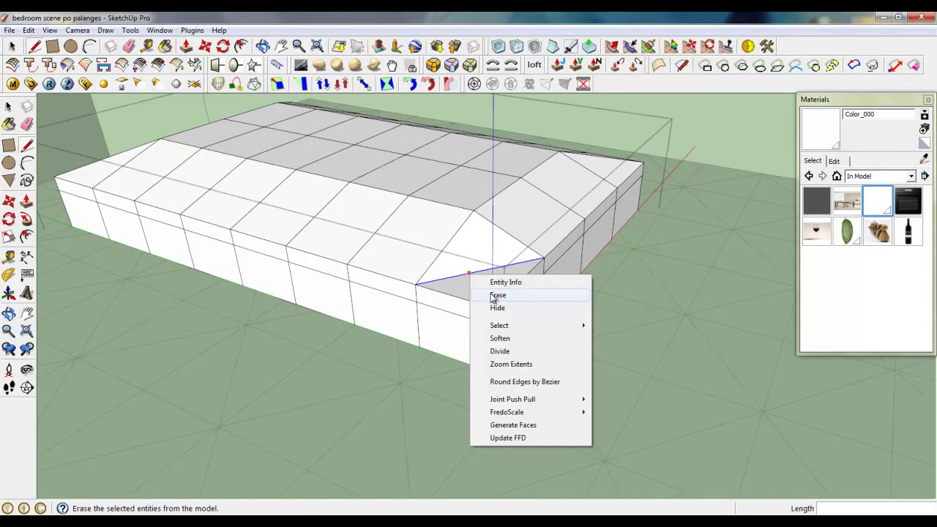
{"action": "left_click", "coordinate": [497, 295]}
{"action": "left_click", "coordinate": [493, 306]}
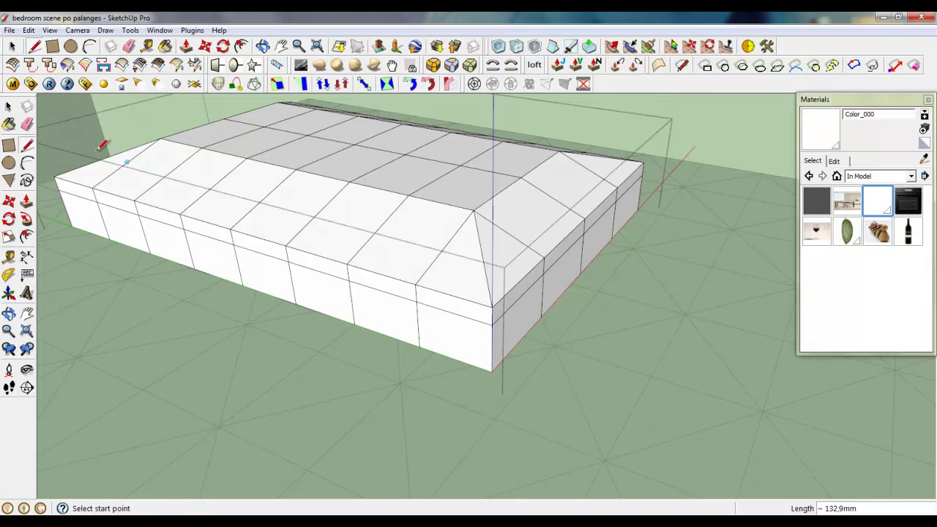
Select all perimeter edges of the pillow block's bottom face and move them up about 31 mm along the blue axis
{"action": "left_click", "coordinate": [14, 50]}
{"action": "scroll", "coordinate": [472, 359], "scroll_direction": "down", "scroll_amount": 3}
{"action": "scroll", "coordinate": [458, 309], "scroll_direction": "up", "scroll_amount": 3}
{"action": "middle_click_drag", "start_coordinate": [496, 373], "coordinate": [293, 253]}
{"action": "middle_click_drag", "start_coordinate": [359, 322], "coordinate": [823, 479]}
{"action": "scroll", "coordinate": [823, 474], "scroll_direction": "up", "scroll_amount": 3}
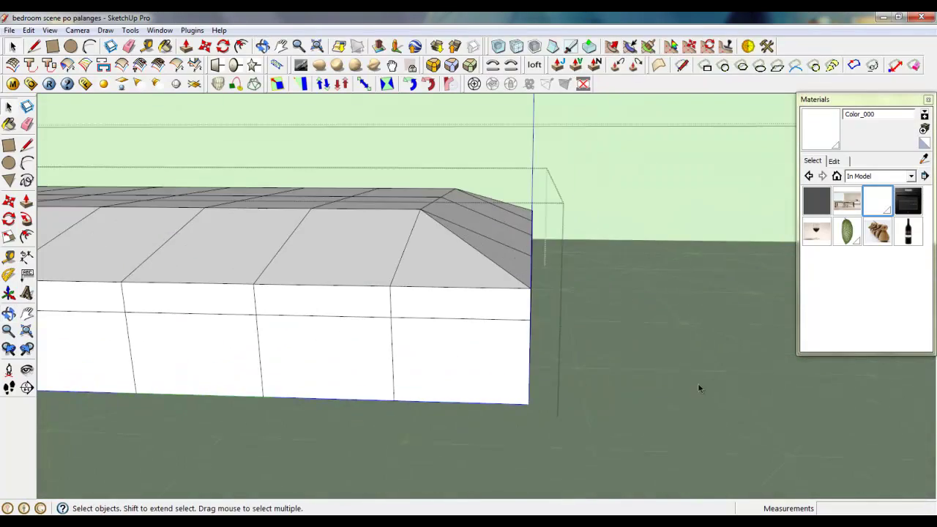
{"action": "middle_click_drag", "start_coordinate": [699, 383], "coordinate": [591, 416]}
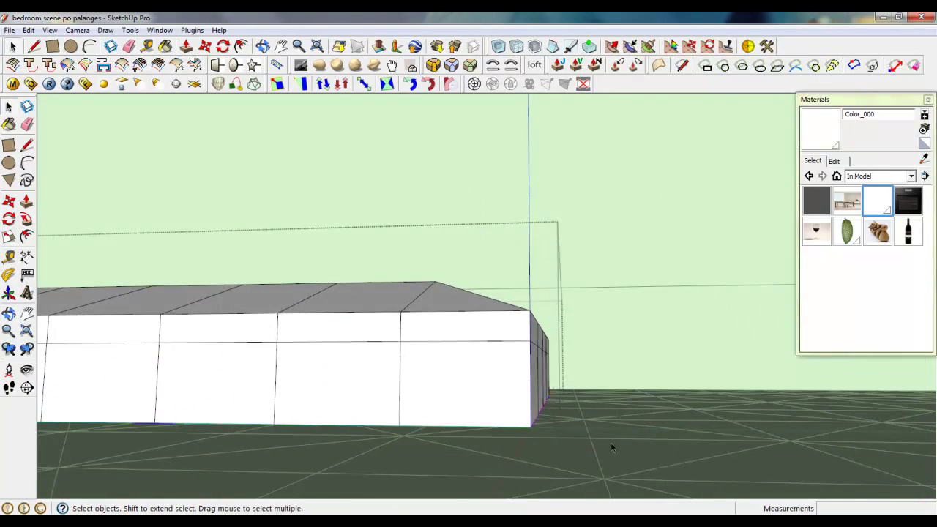
{"action": "middle_click_drag", "start_coordinate": [613, 445], "coordinate": [372, 460]}
{"action": "scroll", "coordinate": [373, 459], "scroll_direction": "down", "scroll_amount": 2}
{"action": "scroll", "coordinate": [851, 416], "scroll_direction": "up", "scroll_amount": 4}
{"action": "scroll", "coordinate": [735, 329], "scroll_direction": "up", "scroll_amount": 3}
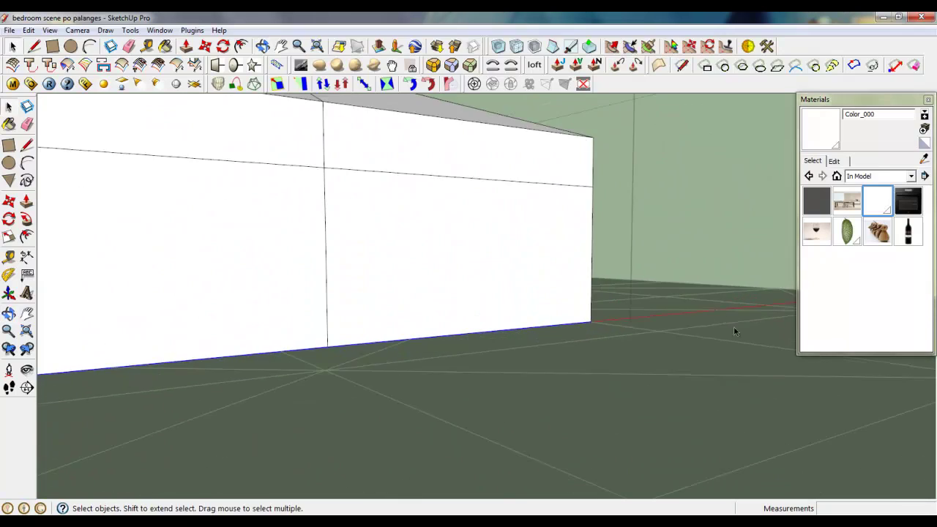
{"action": "middle_click_drag", "start_coordinate": [734, 329], "coordinate": [371, 426]}
{"action": "scroll", "coordinate": [370, 427], "scroll_direction": "down", "scroll_amount": 2}
{"action": "scroll", "coordinate": [799, 242], "scroll_direction": "up", "scroll_amount": 4}
{"action": "middle_click_drag", "start_coordinate": [592, 396], "coordinate": [483, 378]}
{"action": "middle_click_drag", "start_coordinate": [523, 438], "coordinate": [778, 376]}
{"action": "scroll", "coordinate": [777, 375], "scroll_direction": "down", "scroll_amount": 3}
{"action": "scroll", "coordinate": [182, 383], "scroll_direction": "up", "scroll_amount": 5}
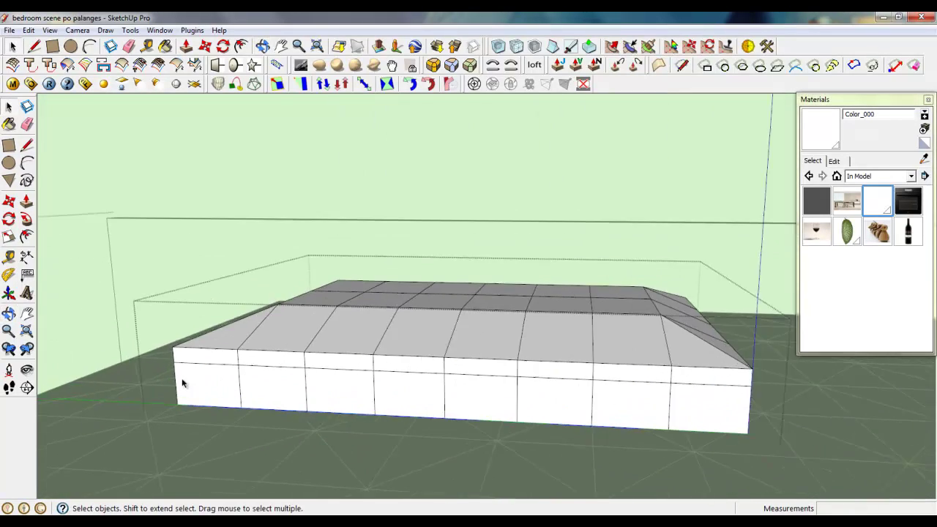
{"action": "middle_click_drag", "start_coordinate": [538, 412], "coordinate": [490, 446]}
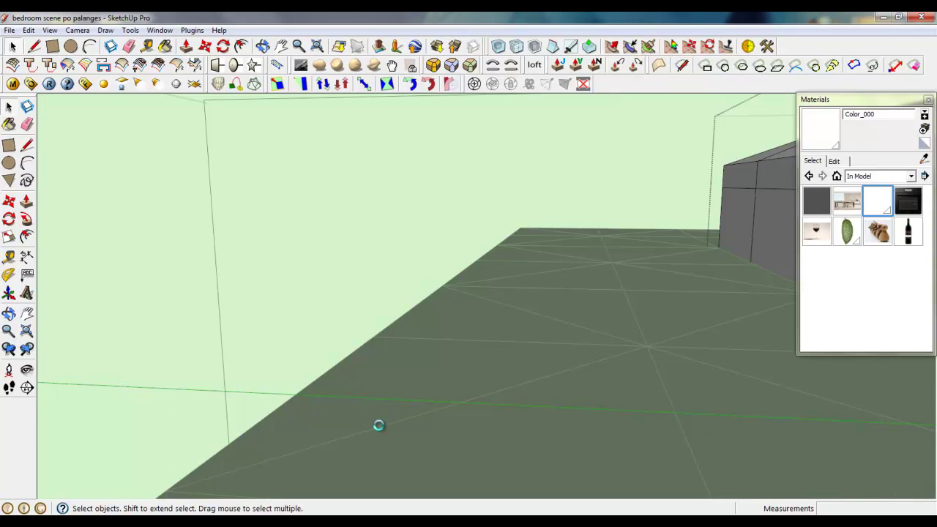
{"action": "scroll", "coordinate": [398, 395], "scroll_direction": "down", "scroll_amount": 1}
{"action": "middle_click_drag", "start_coordinate": [385, 397], "coordinate": [889, 393]}
{"action": "middle_click_drag", "start_coordinate": [617, 467], "coordinate": [555, 433]}
{"action": "left_click_drag", "start_coordinate": [575, 502], "coordinate": [610, 505], "text": "ctrl"}
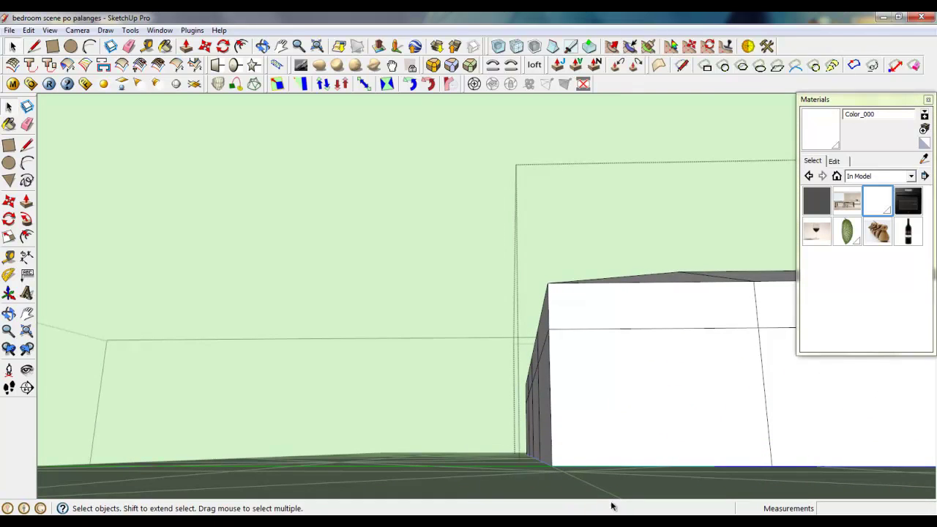
{"action": "middle_click_drag", "start_coordinate": [612, 469], "coordinate": [711, 492]}
{"action": "left_click", "coordinate": [205, 48]}
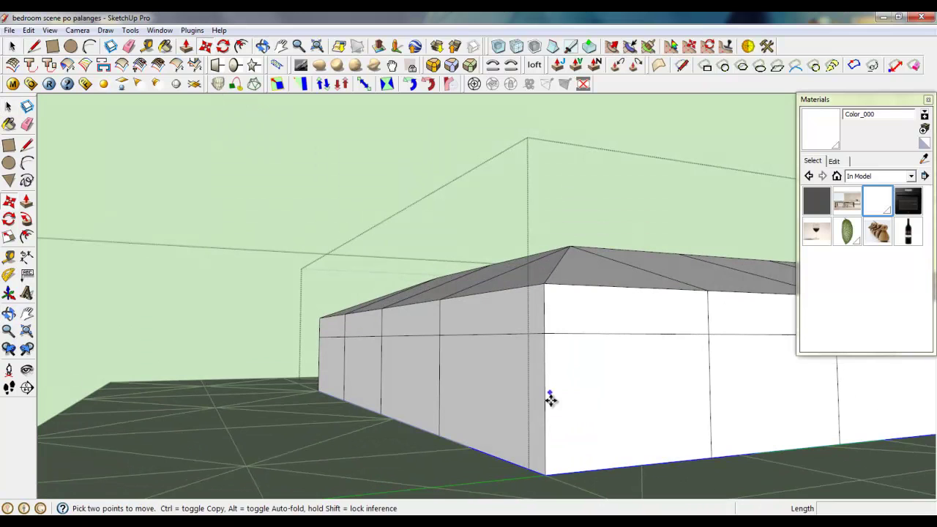
{"action": "left_click", "coordinate": [552, 473]}
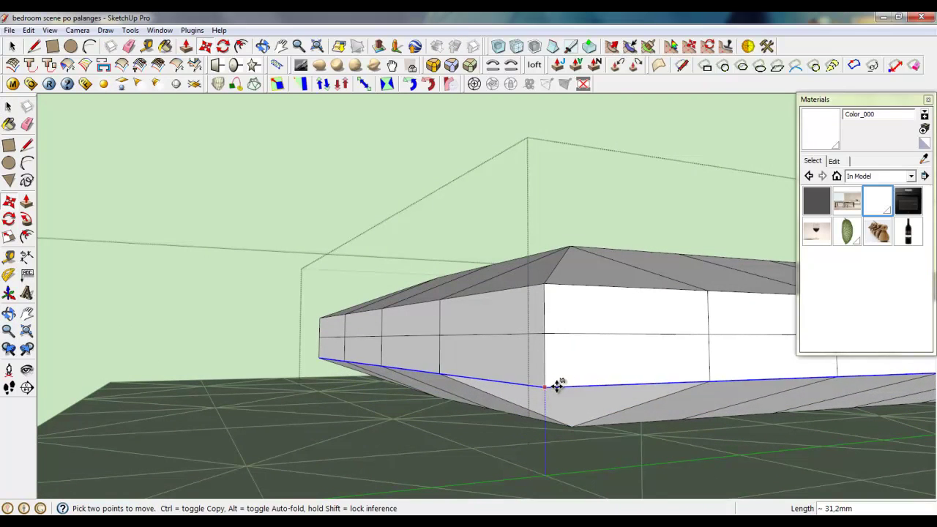
{"action": "left_click", "coordinate": [558, 384]}
{"action": "scroll", "coordinate": [303, 417], "scroll_direction": "down", "scroll_amount": 3}
{"action": "middle_click_drag", "start_coordinate": [303, 417], "coordinate": [436, 419]}
{"action": "scroll", "coordinate": [397, 377], "scroll_direction": "up", "scroll_amount": 3}
{"action": "left_click", "coordinate": [421, 412]}
{"action": "left_click", "coordinate": [422, 421]}
{"action": "scroll", "coordinate": [423, 420], "scroll_direction": "down", "scroll_amount": 2}
{"action": "left_click", "coordinate": [12, 47]}
Select the lengthwise centre-line edges inside the block's flat top area and raise them 15 mm along the blue axis
{"action": "middle_click_drag", "start_coordinate": [425, 333], "coordinate": [444, 389]}
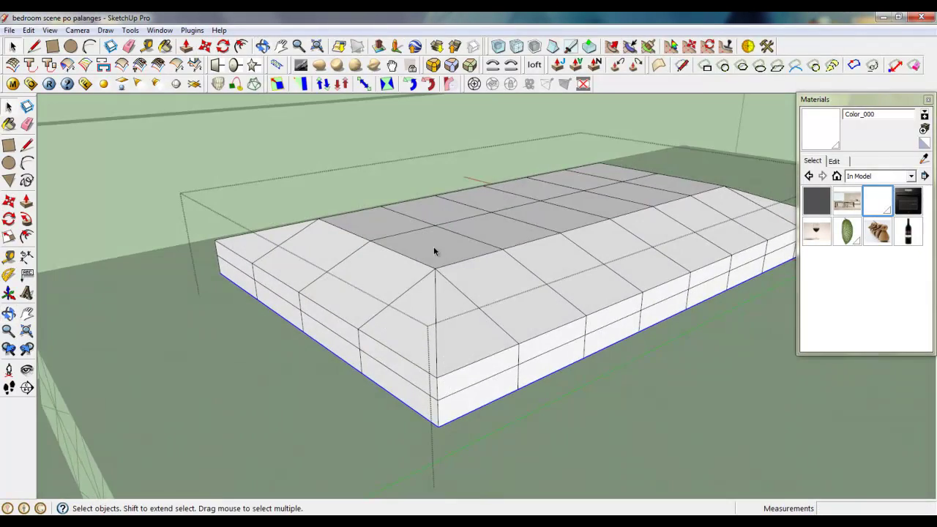
{"action": "left_click", "coordinate": [484, 215]}
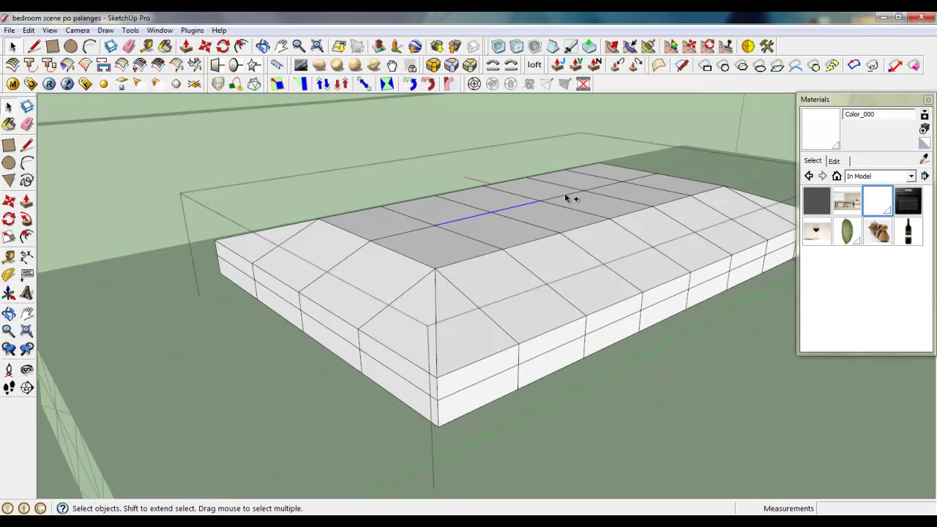
{"action": "left_click", "coordinate": [205, 46]}
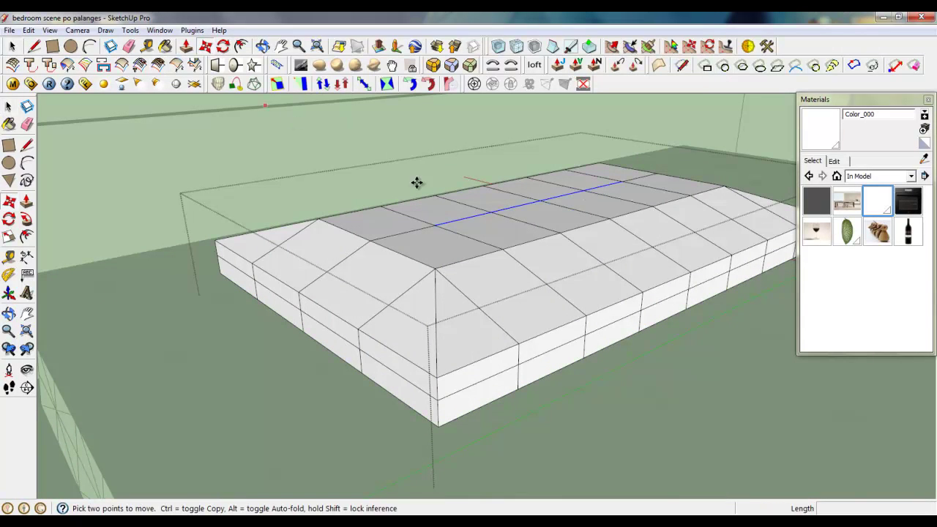
{"action": "left_click", "coordinate": [490, 213]}
{"action": "left_click", "coordinate": [491, 200]}
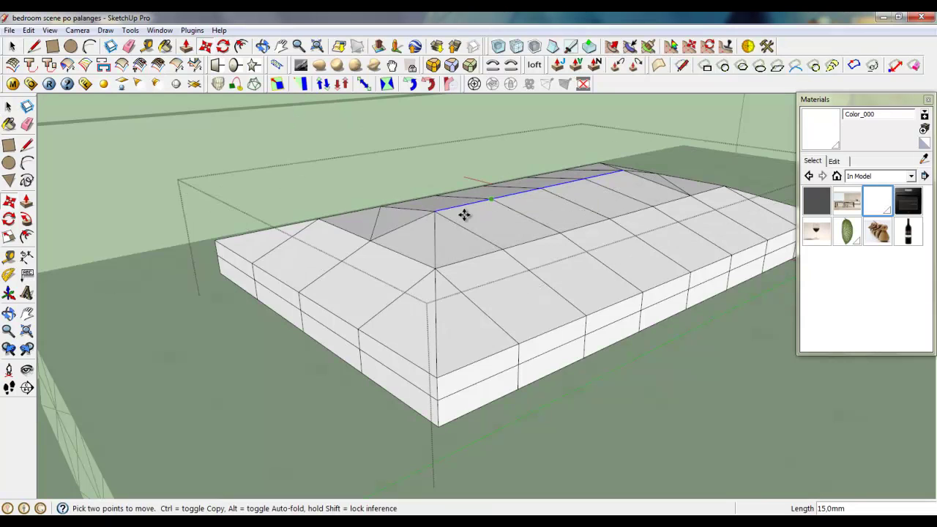
At one end of the raised ridge, erase the crossing diagonal and draw an edge from the ridge end to the inner grid corner
{"action": "left_click", "coordinate": [34, 48]}
{"action": "scroll", "coordinate": [366, 222], "scroll_direction": "up", "scroll_amount": 5}
{"action": "middle_click_drag", "start_coordinate": [366, 222], "coordinate": [423, 276]}
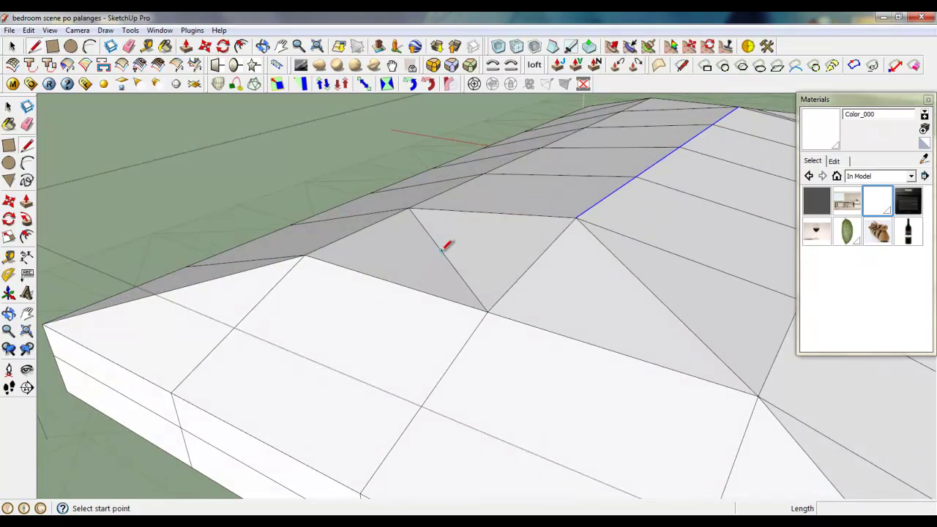
{"action": "right_click", "coordinate": [441, 249]}
{"action": "left_click", "coordinate": [468, 269]}
{"action": "left_click", "coordinate": [575, 218]}
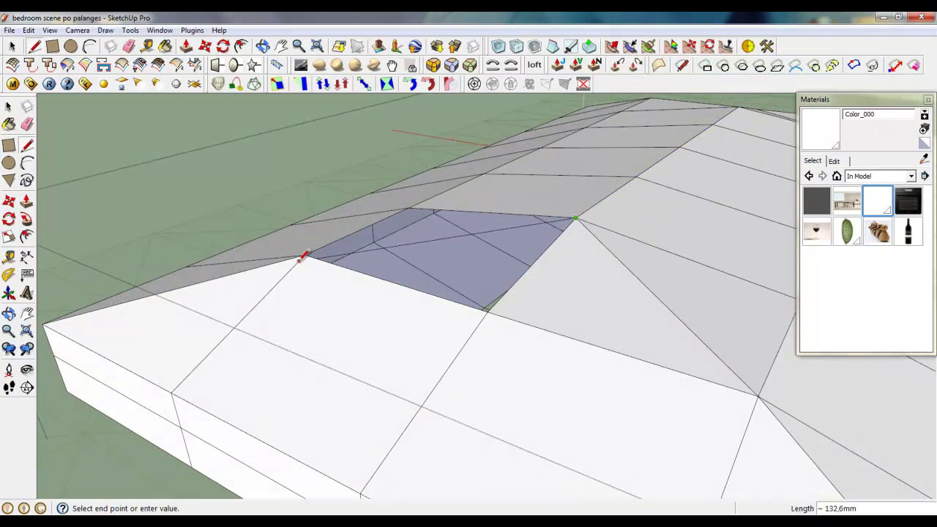
{"action": "left_click", "coordinate": [305, 255]}
At the opposite end of the ridge, replace the crossing diagonal with an edge from the ridge end to the inner grid corner
{"action": "scroll", "coordinate": [279, 331], "scroll_direction": "down", "scroll_amount": 8}
{"action": "middle_click_drag", "start_coordinate": [542, 291], "coordinate": [371, 289]}
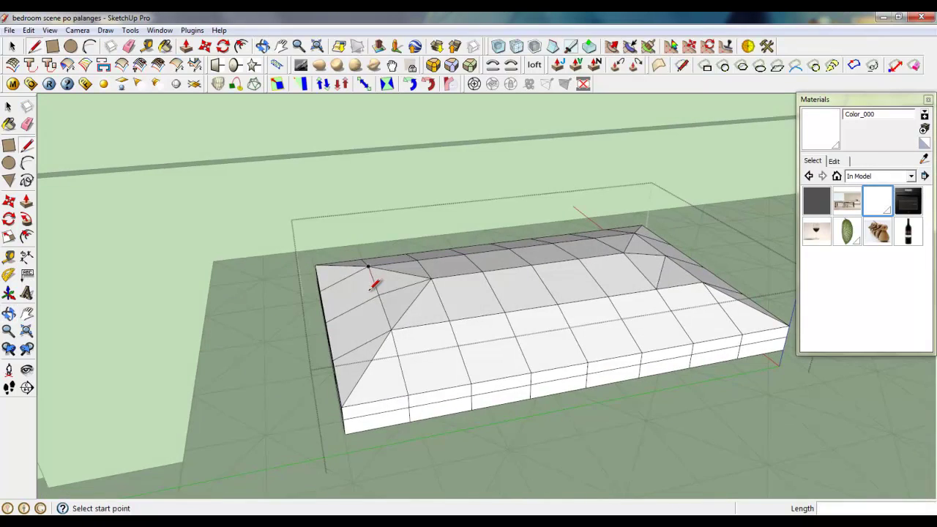
{"action": "scroll", "coordinate": [439, 327], "scroll_direction": "down", "scroll_amount": 2}
{"action": "scroll", "coordinate": [590, 257], "scroll_direction": "up", "scroll_amount": 5}
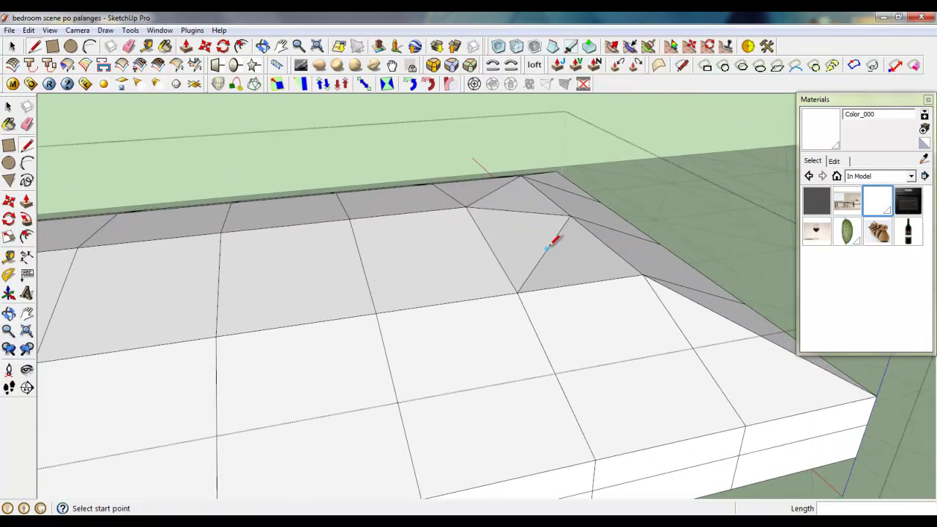
{"action": "right_click", "coordinate": [547, 247]}
{"action": "left_click", "coordinate": [562, 267]}
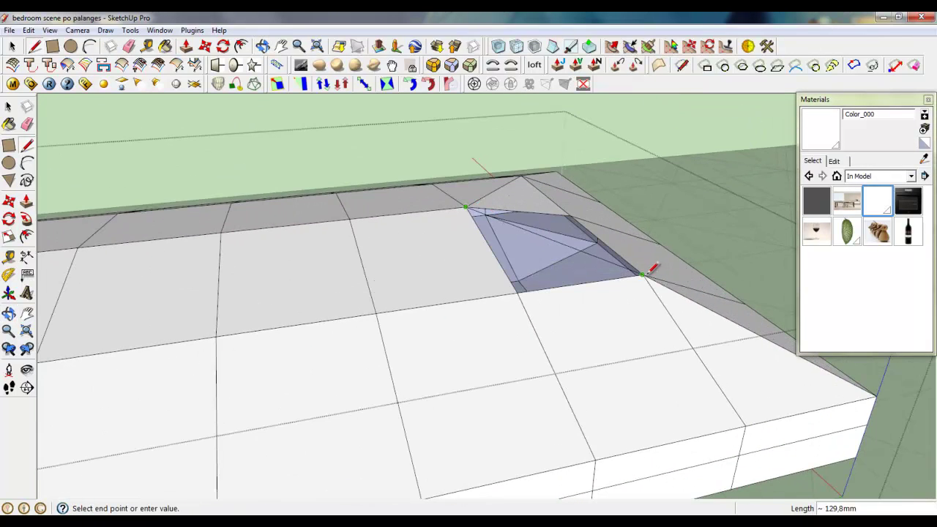
{"action": "left_click", "coordinate": [648, 279]}
Draw a small vertical rectangle projecting outward from a block corner, with its base at the mid-height line
{"action": "scroll", "coordinate": [651, 266], "scroll_direction": "down", "scroll_amount": 8}
{"action": "middle_click_drag", "start_coordinate": [366, 366], "coordinate": [536, 288]}
{"action": "scroll", "coordinate": [317, 456], "scroll_direction": "up", "scroll_amount": 6}
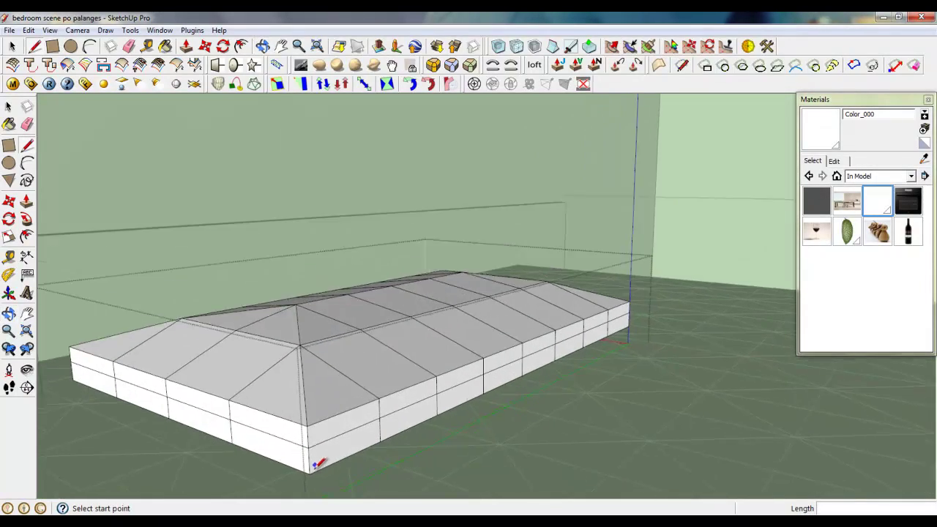
{"action": "middle_click_drag", "start_coordinate": [293, 464], "coordinate": [354, 396]}
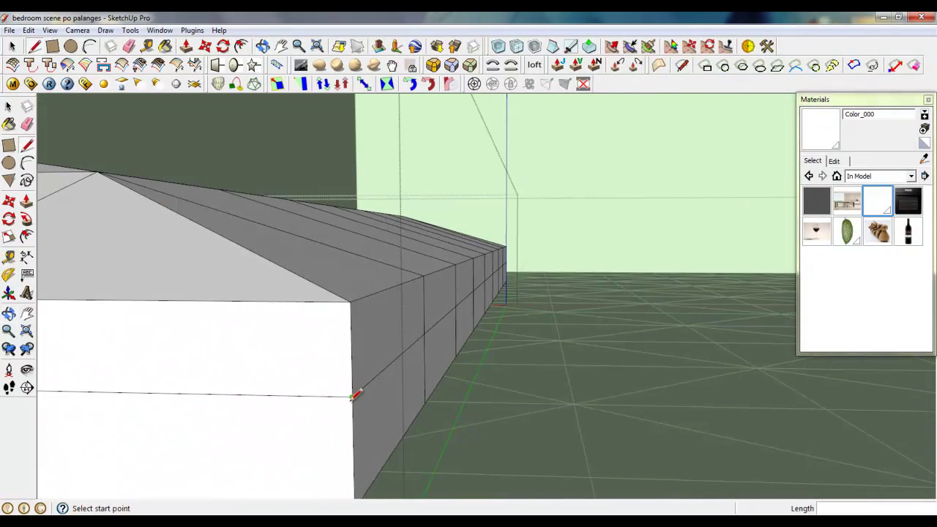
{"action": "left_click", "coordinate": [391, 396]}
{"action": "scroll", "coordinate": [392, 396], "scroll_direction": "up", "scroll_amount": 3}
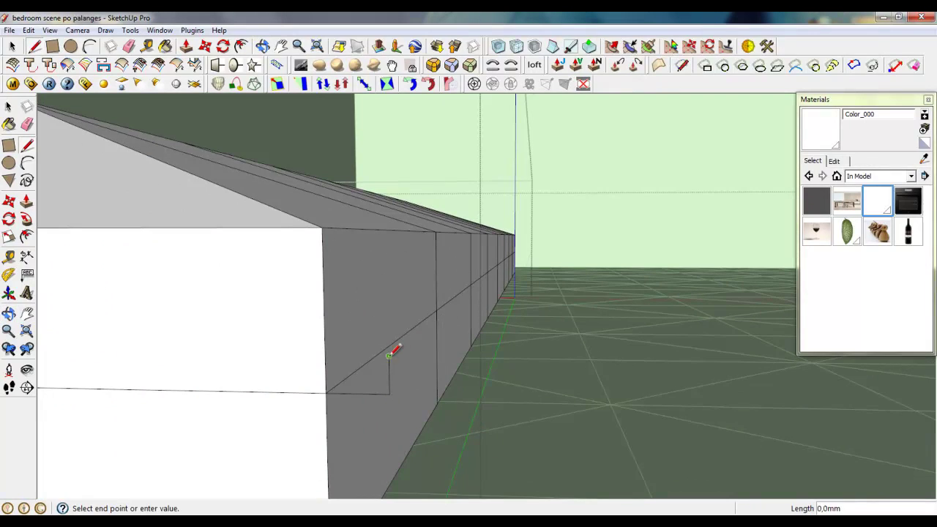
{"action": "left_click", "coordinate": [326, 355]}
{"action": "scroll", "coordinate": [328, 366], "scroll_direction": "up", "scroll_amount": 2}
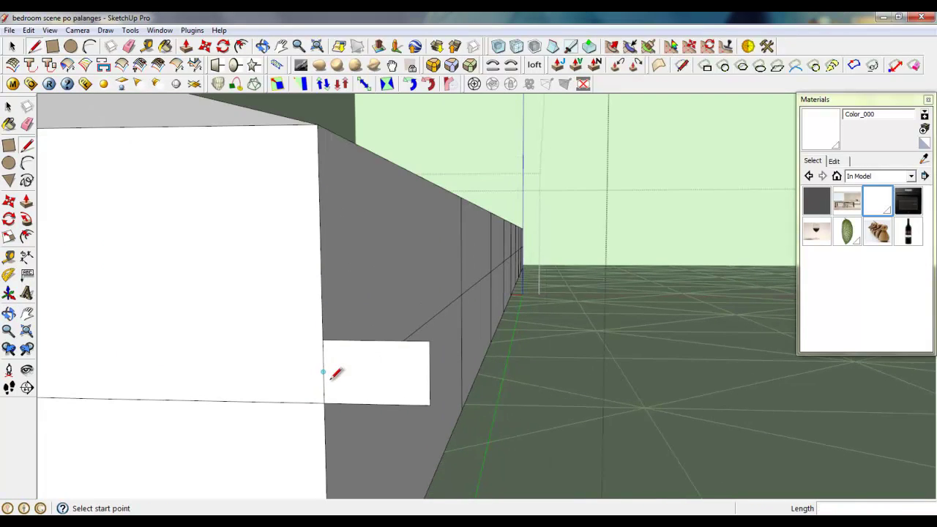
Draw a diagonal about 5.9 mm long from the block corner across the small rectangle and erase the surplus corner above it
{"action": "left_click", "coordinate": [324, 402]}
{"action": "scroll", "coordinate": [372, 362], "scroll_direction": "up", "scroll_amount": 2}
{"action": "left_click", "coordinate": [385, 341]}
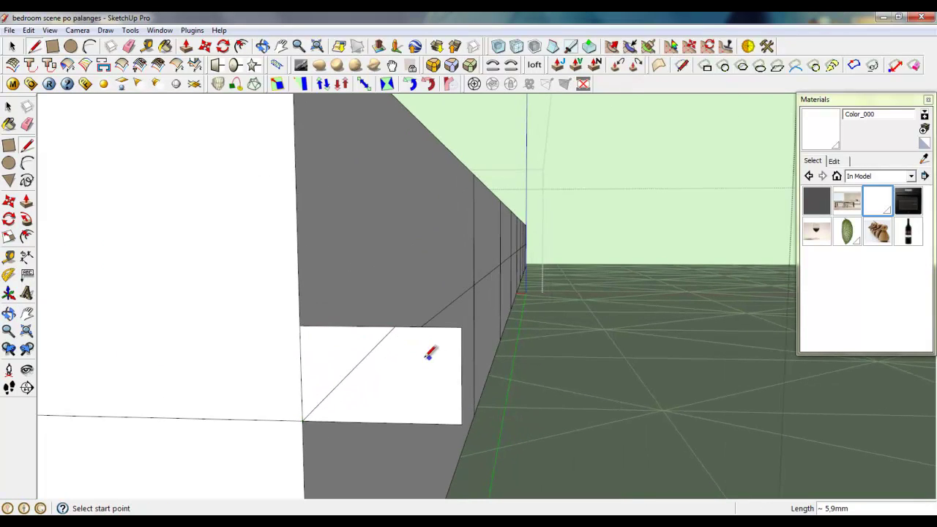
{"action": "right_click", "coordinate": [338, 328]}
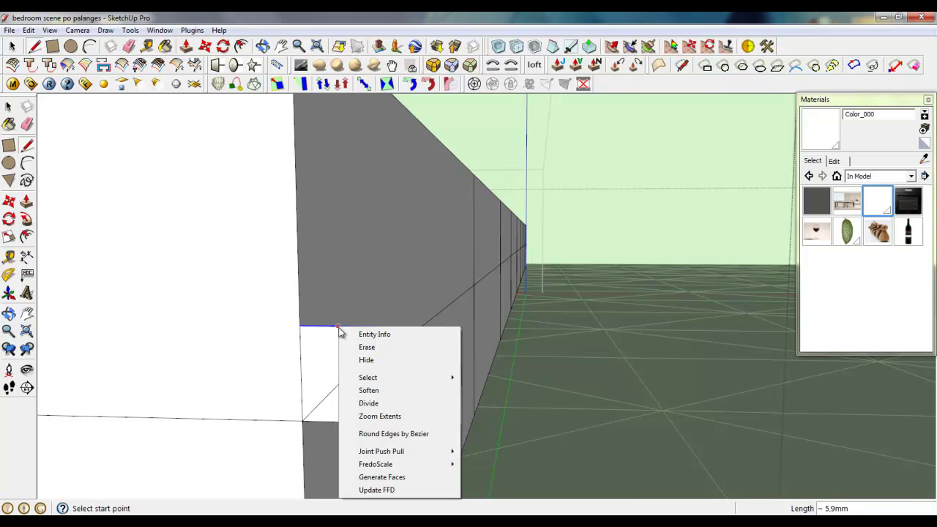
{"action": "left_click", "coordinate": [358, 345]}
Move the outer vertical edge of the small profile down to slant its upper and lower sides
{"action": "key", "text": "space"}
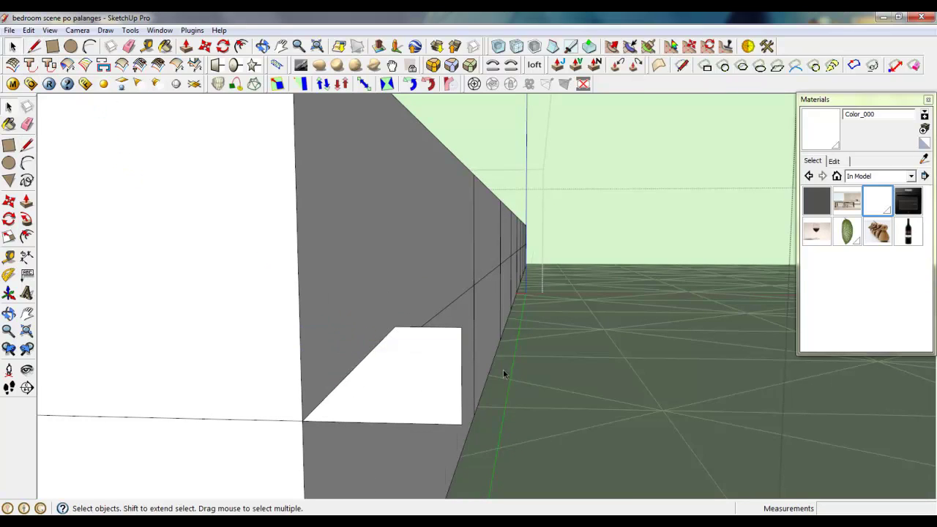
{"action": "left_click", "coordinate": [462, 365]}
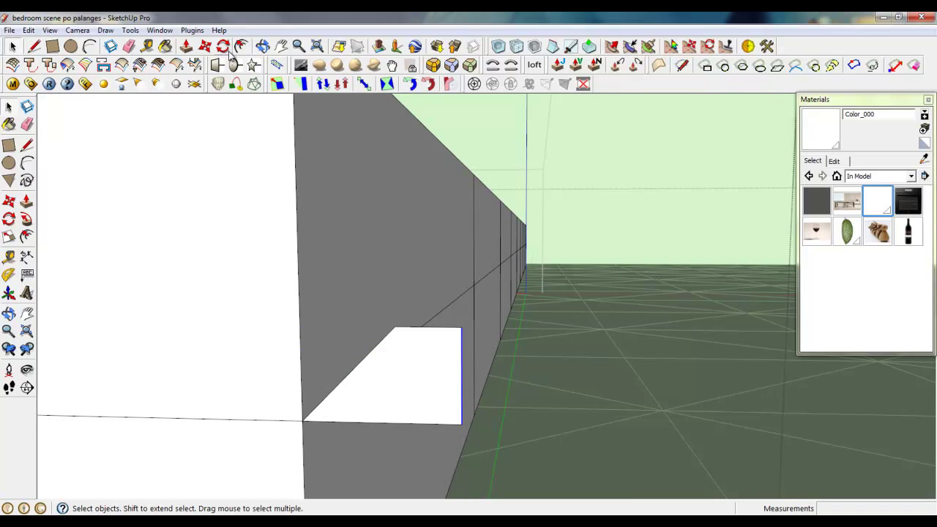
{"action": "left_click", "coordinate": [205, 46]}
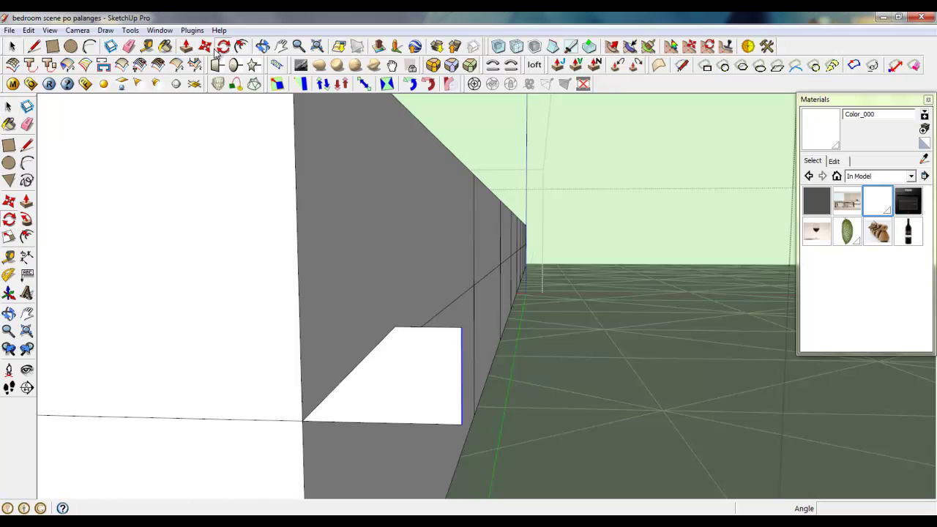
{"action": "left_click", "coordinate": [462, 370]}
{"action": "left_click", "coordinate": [462, 413]}
{"action": "middle_click_drag", "start_coordinate": [412, 345], "coordinate": [147, 222]}
Select all mid-height line segments along one long side of the block, starting at the corner with the small profile
{"action": "left_click", "coordinate": [12, 46]}
{"action": "scroll", "coordinate": [404, 309], "scroll_direction": "down", "scroll_amount": 3}
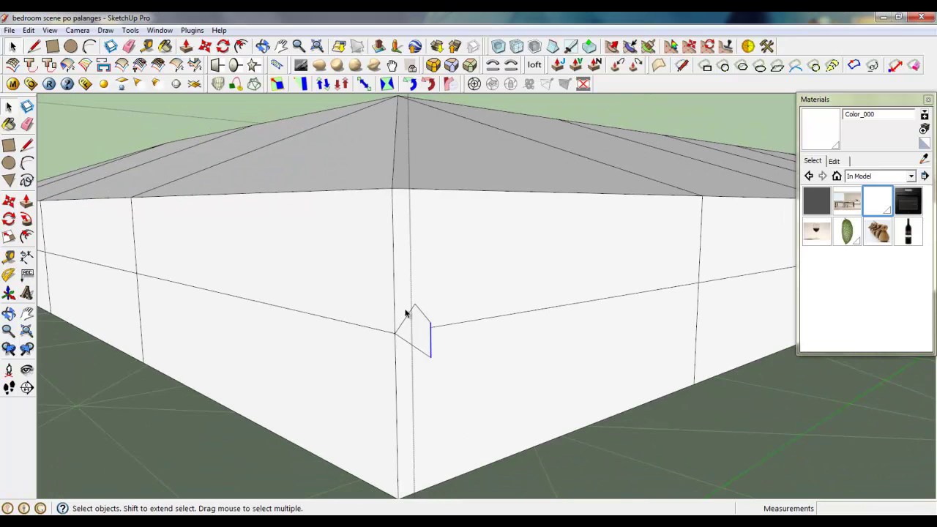
{"action": "left_click", "coordinate": [439, 335]}
{"action": "middle_click_drag", "start_coordinate": [452, 330], "coordinate": [294, 321]}
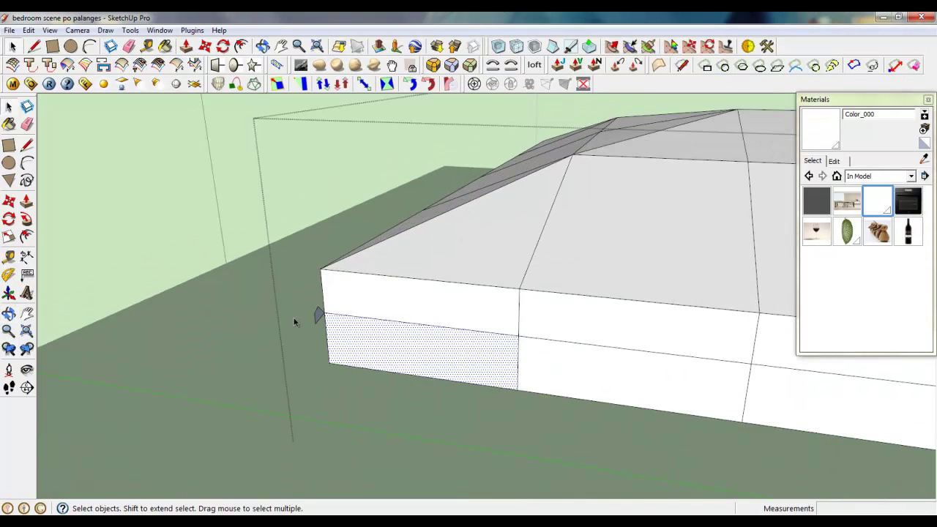
{"action": "left_click", "coordinate": [427, 330]}
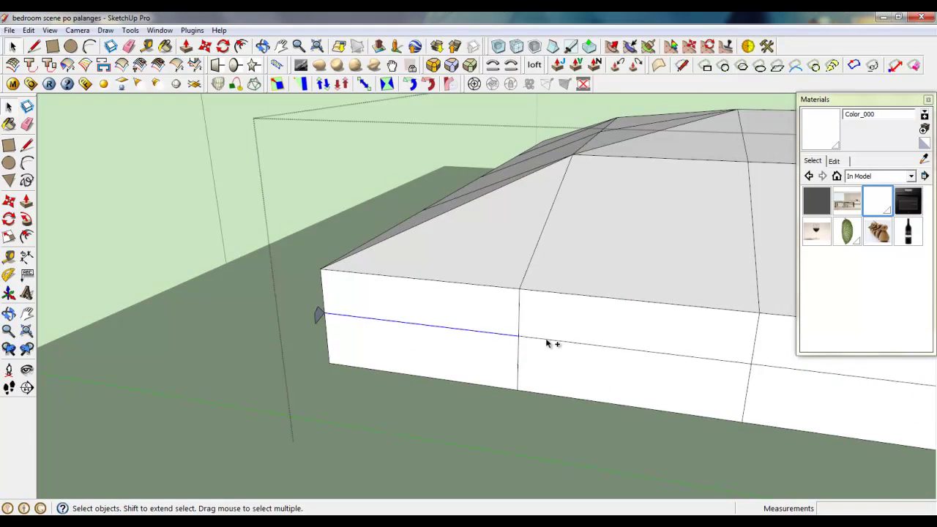
{"action": "scroll", "coordinate": [548, 343], "scroll_direction": "down", "scroll_amount": 3}
{"action": "scroll", "coordinate": [598, 367], "scroll_direction": "down", "scroll_amount": 3}
{"action": "scroll", "coordinate": [362, 362], "scroll_direction": "up", "scroll_amount": 3}
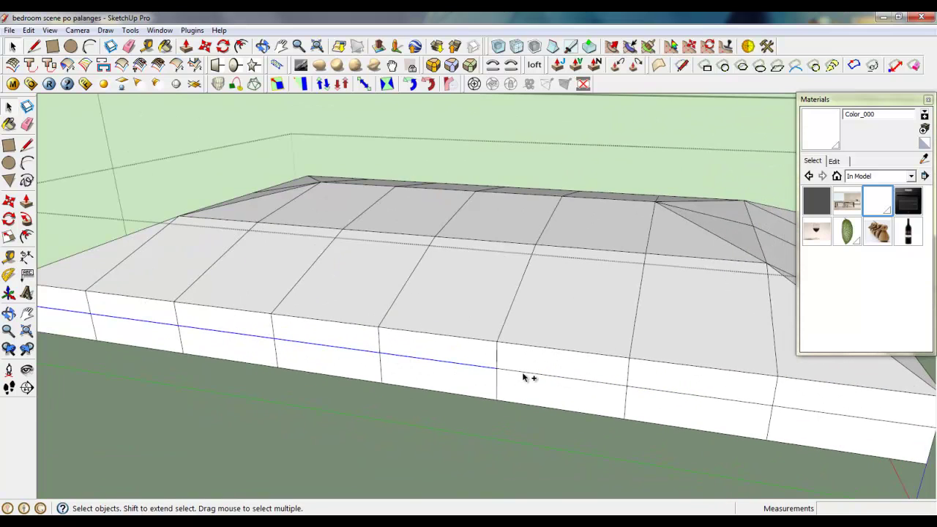
{"action": "scroll", "coordinate": [693, 400], "scroll_direction": "down", "scroll_amount": 5}
{"action": "scroll", "coordinate": [565, 394], "scroll_direction": "up", "scroll_amount": 5}
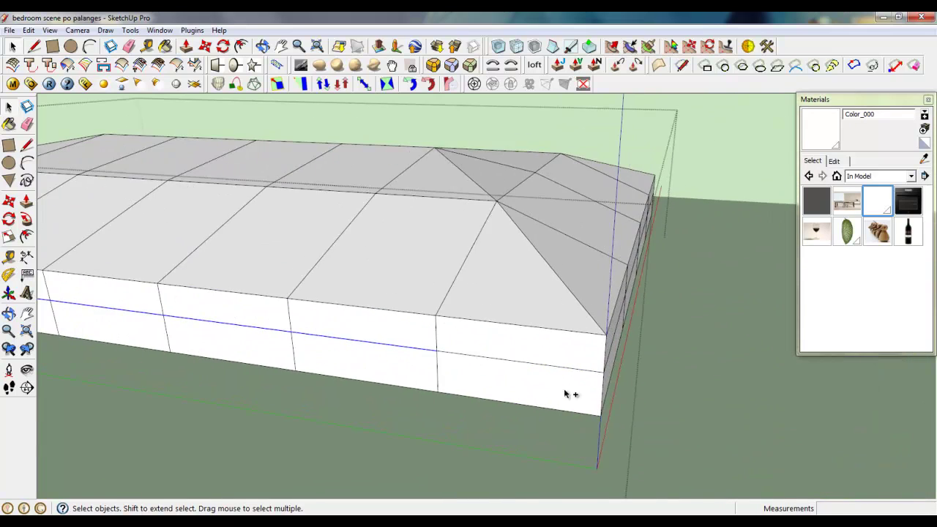
{"action": "left_click", "coordinate": [576, 368], "text": "ctrl"}
{"action": "middle_click_drag", "start_coordinate": [576, 368], "coordinate": [447, 344]}
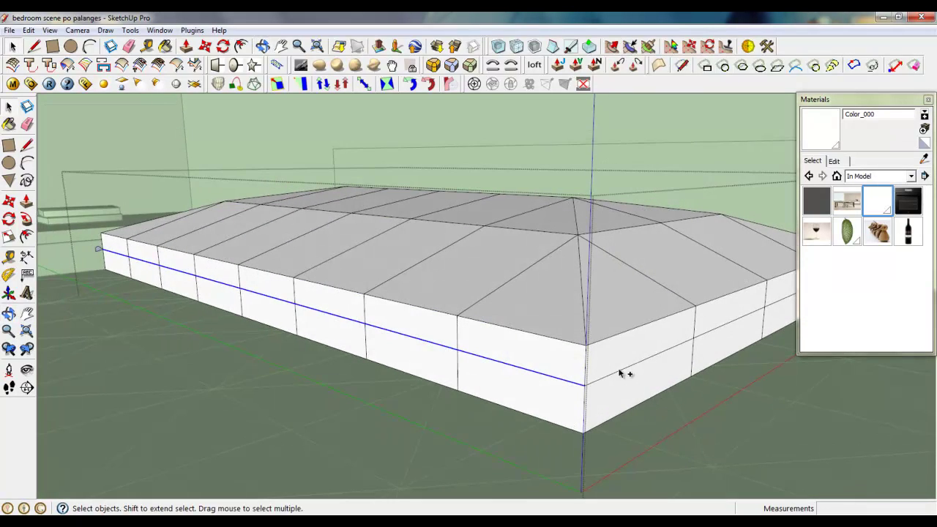
Add the mid-height line segments along the adjoining short side to the selection, up to the far corner
{"action": "scroll", "coordinate": [620, 373], "scroll_direction": "down", "scroll_amount": 4}
{"action": "scroll", "coordinate": [567, 391], "scroll_direction": "up", "scroll_amount": 5}
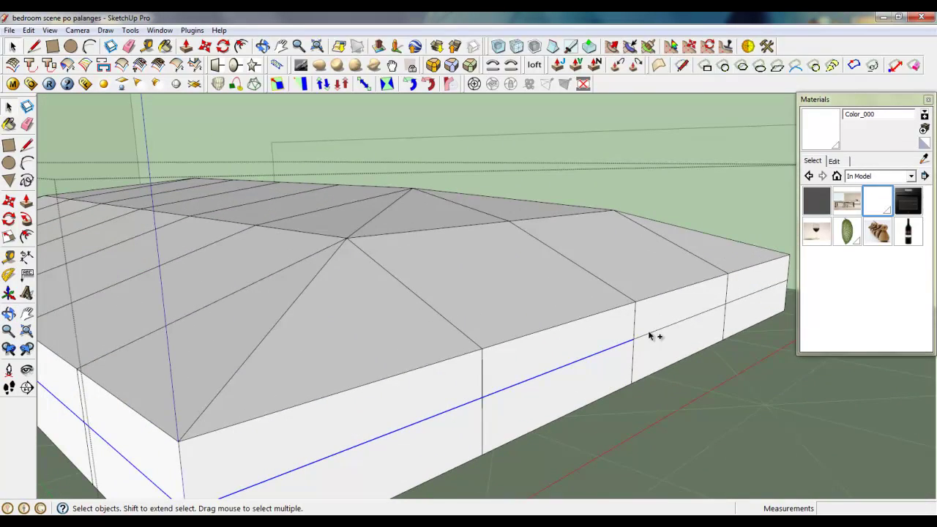
{"action": "left_click", "coordinate": [648, 332], "text": "ctrl"}
{"action": "scroll", "coordinate": [623, 380], "scroll_direction": "down", "scroll_amount": 4}
{"action": "scroll", "coordinate": [697, 290], "scroll_direction": "up", "scroll_amount": 5}
{"action": "middle_click_drag", "start_coordinate": [698, 290], "coordinate": [430, 297]}
{"action": "scroll", "coordinate": [607, 365], "scroll_direction": "down", "scroll_amount": 3}
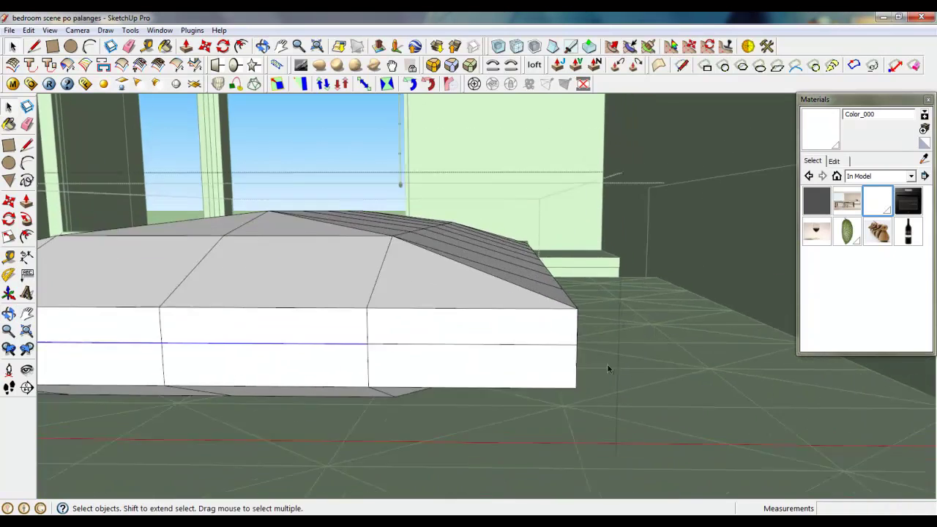
{"action": "scroll", "coordinate": [498, 318], "scroll_direction": "up", "scroll_amount": 3}
{"action": "middle_click_drag", "start_coordinate": [515, 337], "coordinate": [435, 329]}
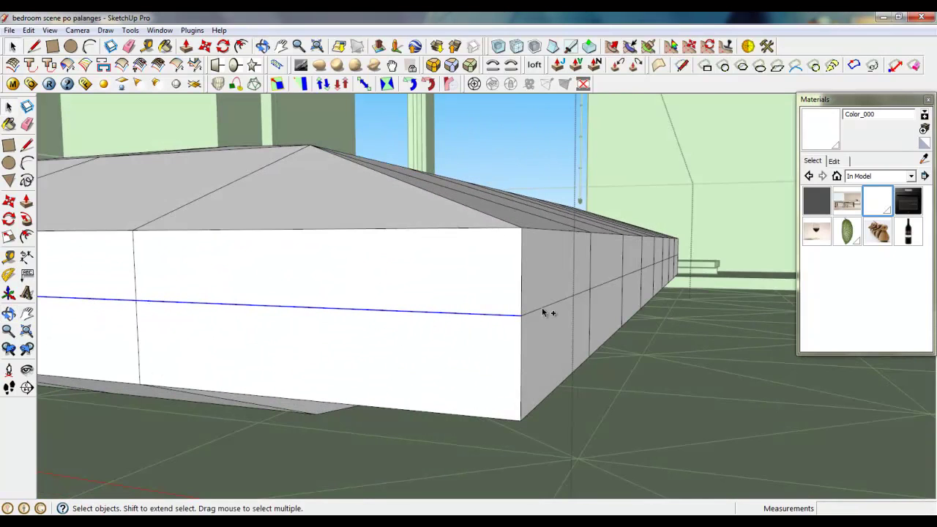
Extend the selection with every mid-height line segment along the second long side of the block
{"action": "left_click", "coordinate": [612, 272], "text": "shift"}
{"action": "middle_click_drag", "start_coordinate": [659, 266], "coordinate": [696, 235]}
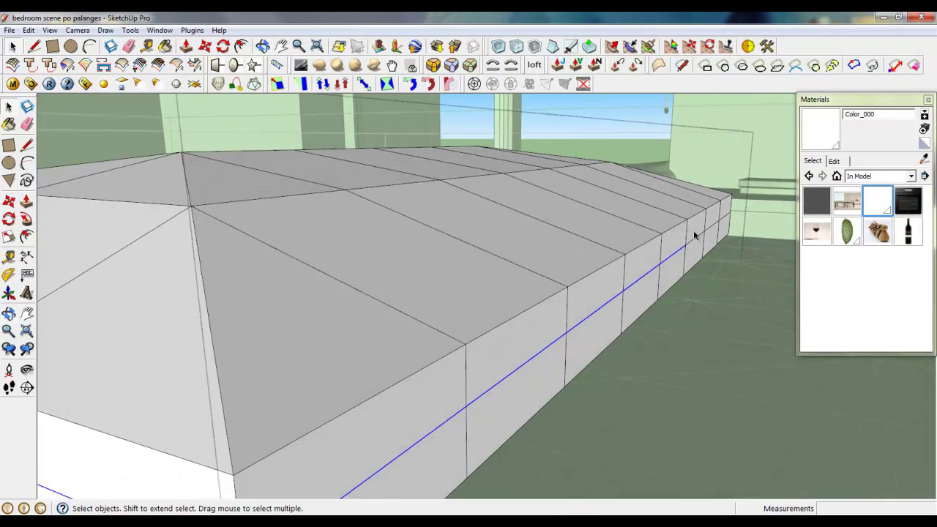
{"action": "scroll", "coordinate": [695, 246], "scroll_direction": "up", "scroll_amount": 3}
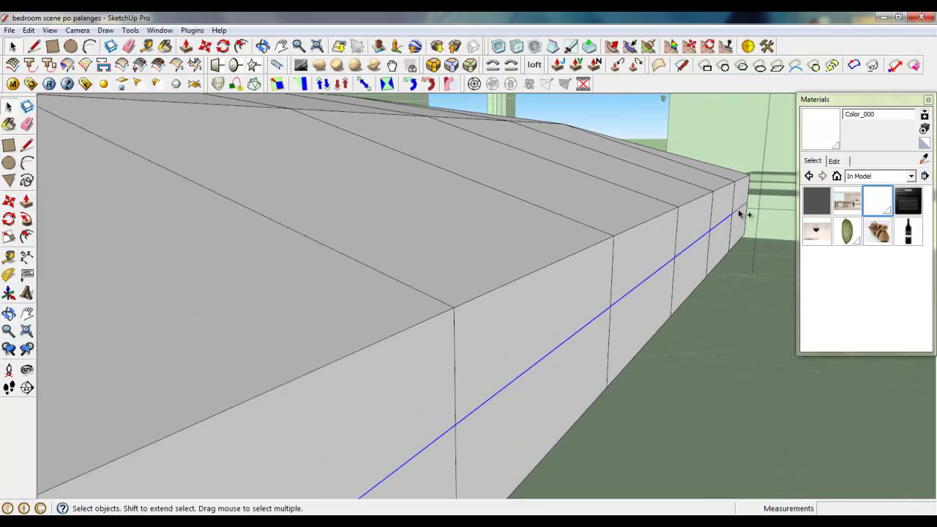
{"action": "scroll", "coordinate": [740, 214], "scroll_direction": "down", "scroll_amount": 5}
{"action": "middle_click_drag", "start_coordinate": [740, 214], "coordinate": [687, 313]}
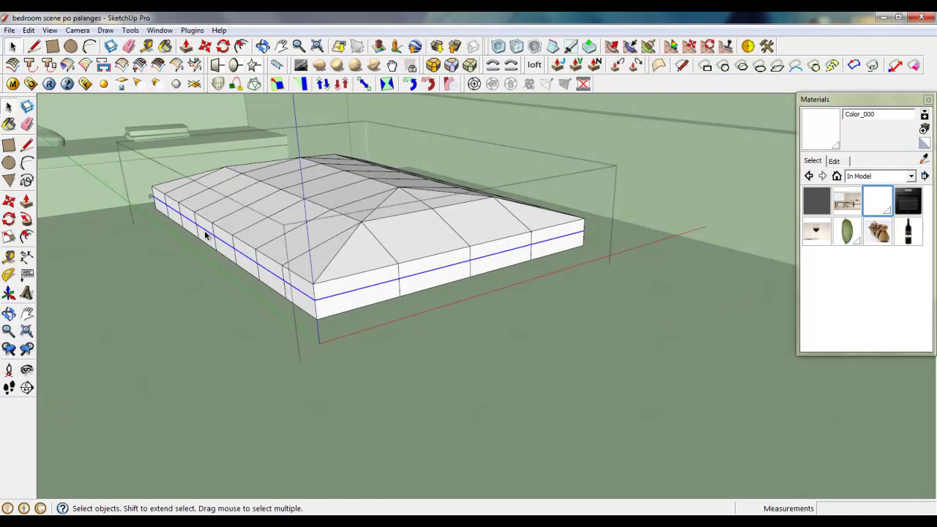
Add the mid-height segments of the remaining short side so the selected path closes around the block
{"action": "middle_click_drag", "start_coordinate": [205, 232], "coordinate": [449, 232]}
{"action": "scroll", "coordinate": [462, 239], "scroll_direction": "down", "scroll_amount": 4}
{"action": "scroll", "coordinate": [161, 290], "scroll_direction": "up", "scroll_amount": 5}
{"action": "middle_click_drag", "start_coordinate": [283, 317], "coordinate": [476, 284]}
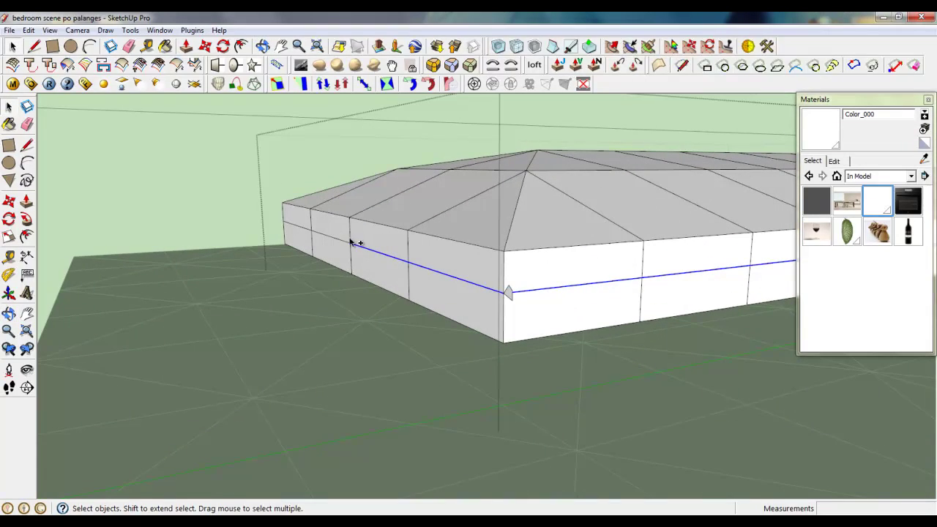
{"action": "middle_click_drag", "start_coordinate": [291, 230], "coordinate": [429, 319]}
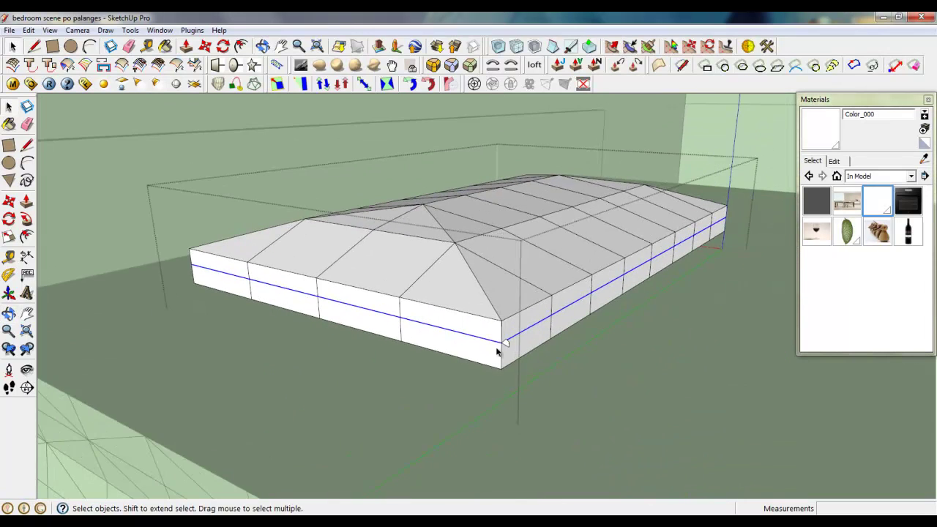
Sweep the small corner profile around the selected mid-height loop with Follow Me to form the edge trim
{"action": "scroll", "coordinate": [497, 352], "scroll_direction": "up", "scroll_amount": 3}
{"action": "scroll", "coordinate": [481, 336], "scroll_direction": "down", "scroll_amount": 4}
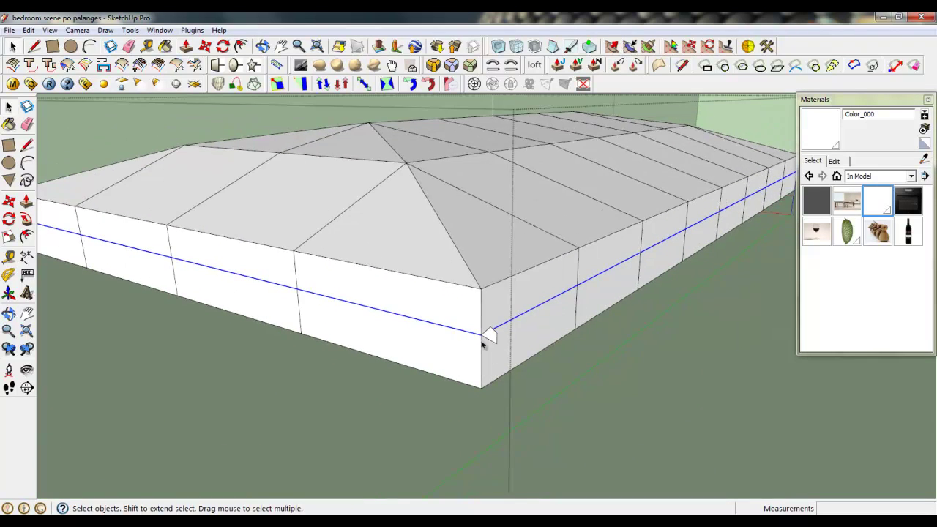
{"action": "scroll", "coordinate": [481, 337], "scroll_direction": "up", "scroll_amount": 3}
{"action": "left_click", "coordinate": [28, 224]}
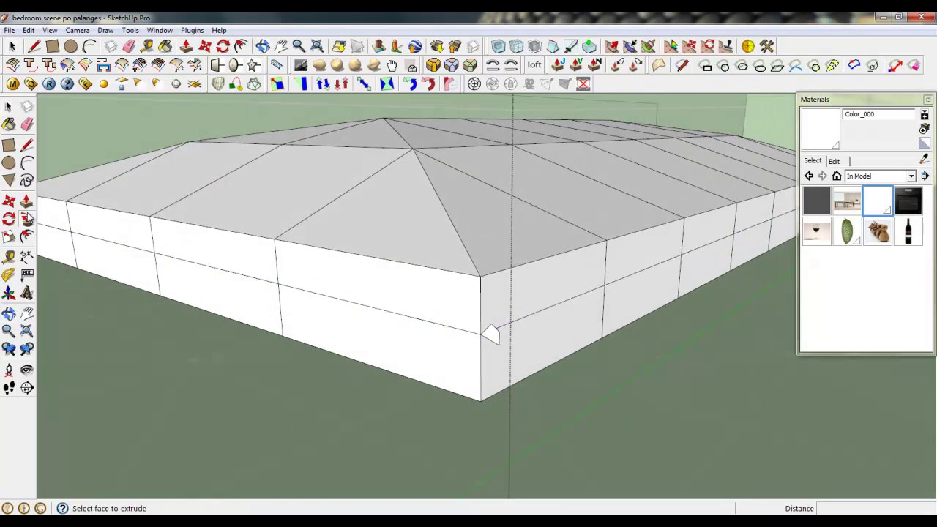
{"action": "left_click", "coordinate": [489, 336]}
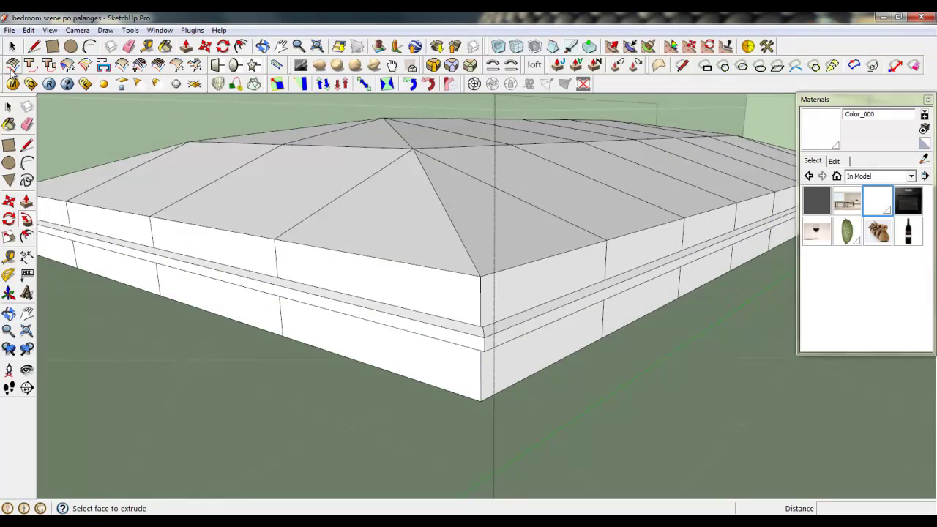
Select all connected geometry of the pillow block, including the trim, and subdivide its faces
{"action": "left_click", "coordinate": [12, 46]}
{"action": "scroll", "coordinate": [460, 466], "scroll_direction": "down", "scroll_amount": 4}
{"action": "middle_click_drag", "start_coordinate": [444, 403], "coordinate": [418, 425]}
{"action": "left_click", "coordinate": [471, 353]}
{"action": "double_click", "coordinate": [471, 353]}
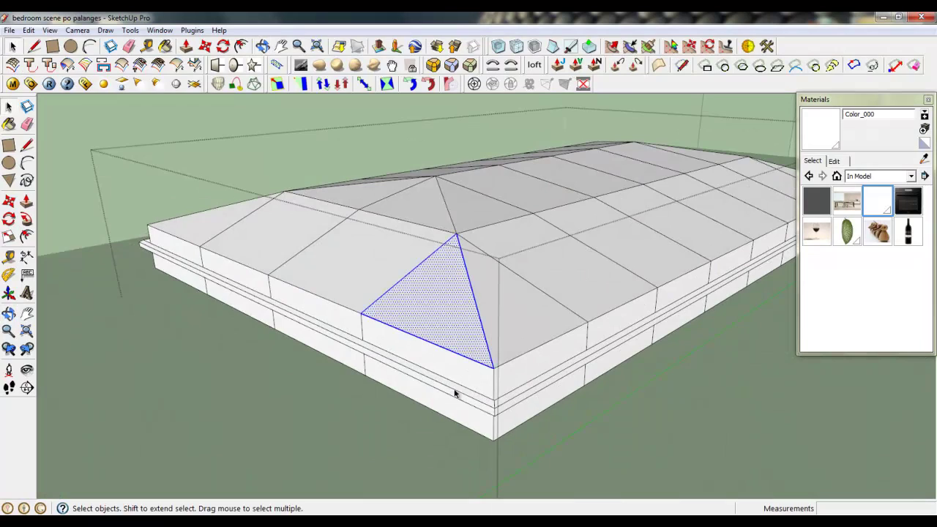
{"action": "scroll", "coordinate": [414, 391], "scroll_direction": "down", "scroll_amount": 3}
{"action": "middle_click_drag", "start_coordinate": [405, 360], "coordinate": [534, 366]}
{"action": "scroll", "coordinate": [534, 366], "scroll_direction": "down", "scroll_amount": 3}
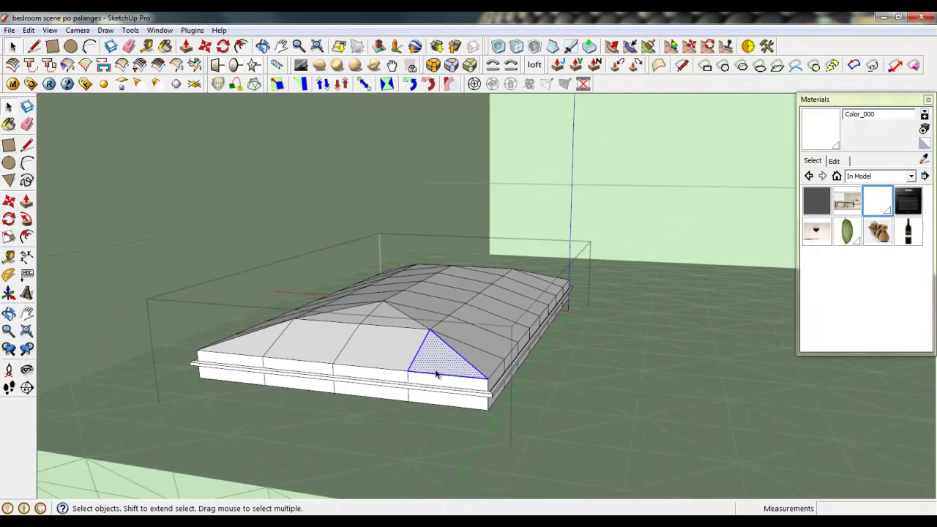
{"action": "triple_click", "coordinate": [430, 372]}
{"action": "left_click", "coordinate": [518, 47]}
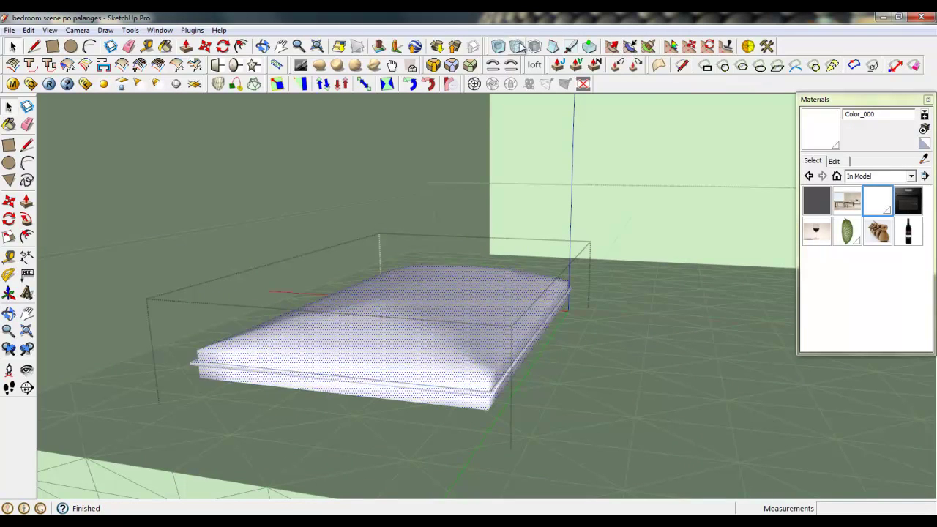
Apply Subdivide and Smooth to the whole selected pillow with 2 iterations
{"action": "left_click", "coordinate": [465, 327]}
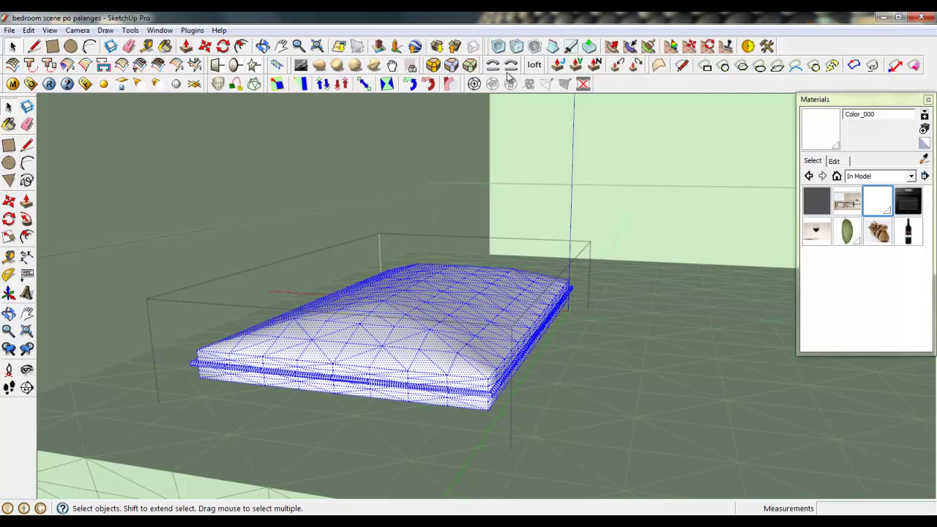
{"action": "left_click", "coordinate": [499, 46]}
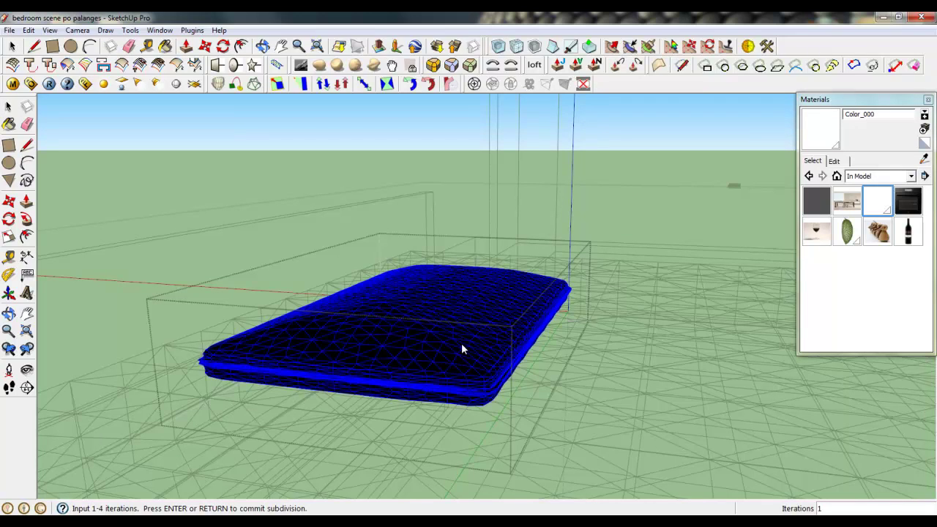
{"action": "key", "text": "Return"}
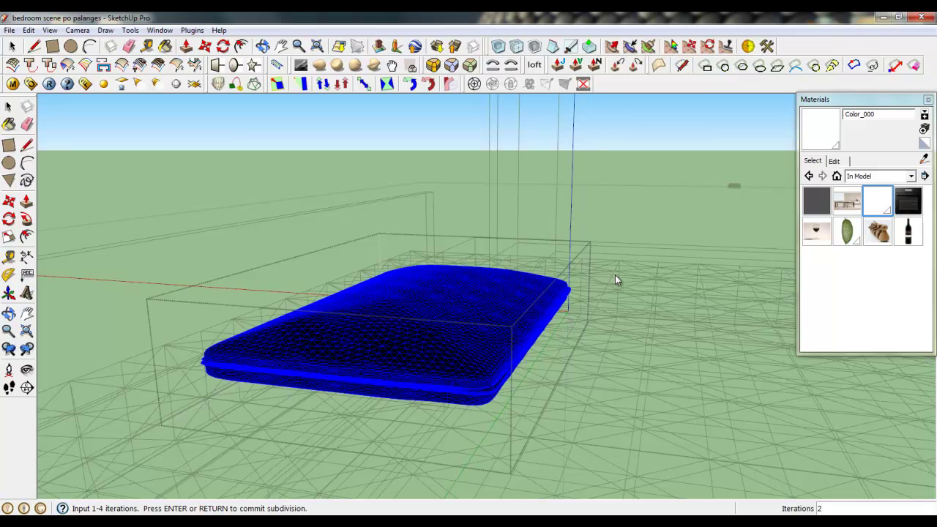
{"action": "key", "text": "Return"}
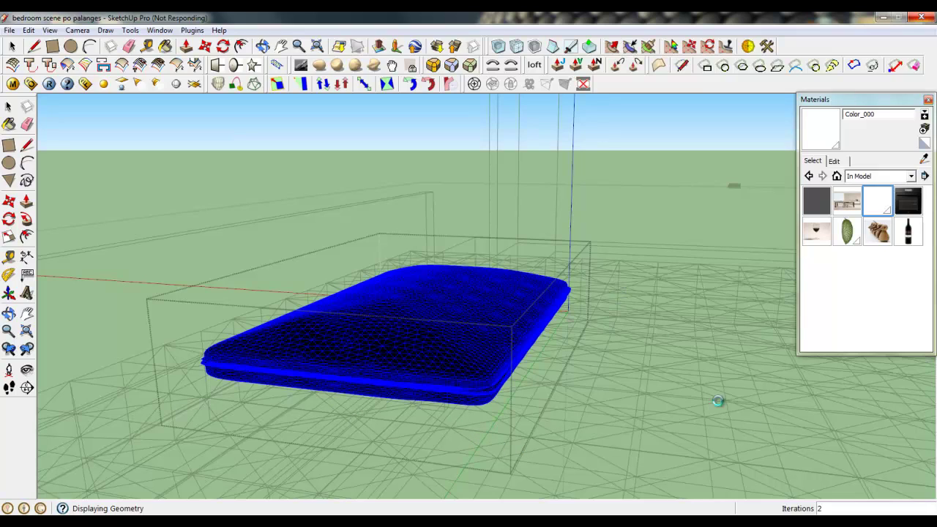
{"action": "left_click", "coordinate": [236, 521]}
{"action": "left_click", "coordinate": [883, 489]}
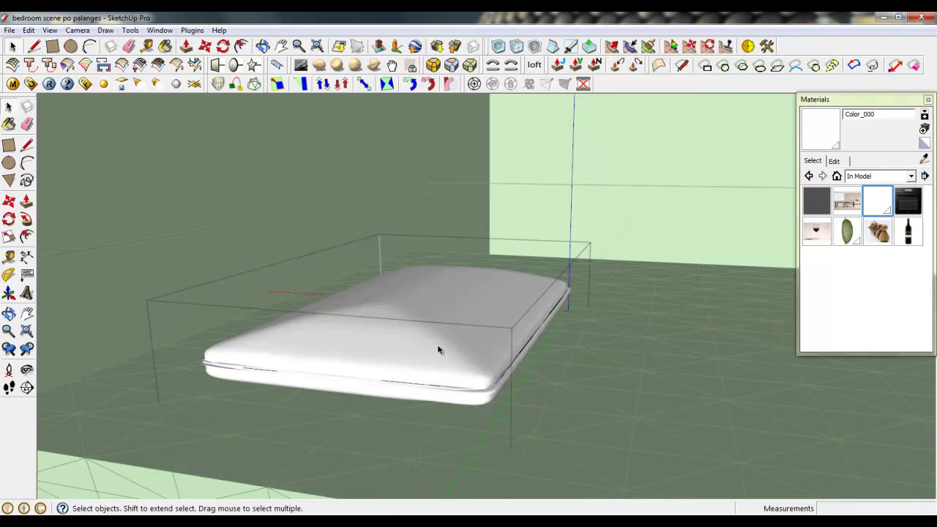
Inspect the smoothed pillow's trim and lower half, and select its upper cushion surface
{"action": "left_click", "coordinate": [438, 350]}
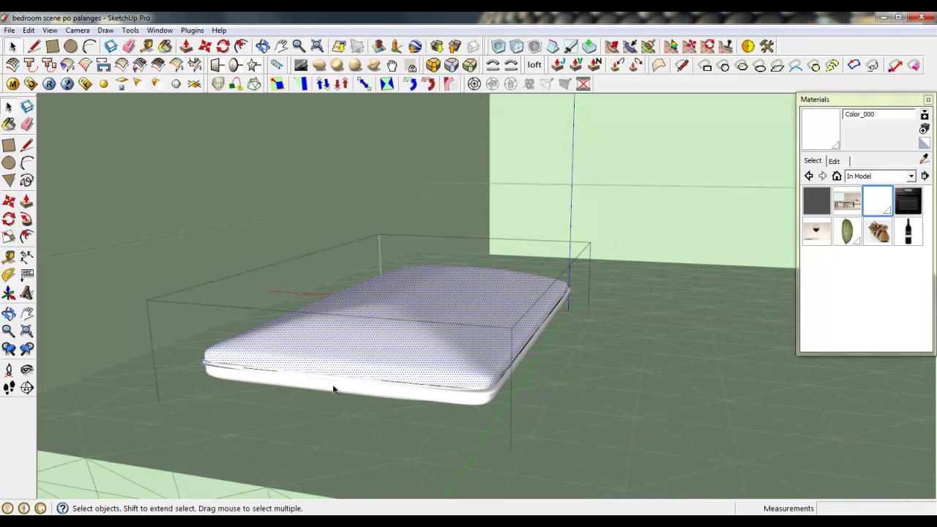
{"action": "scroll", "coordinate": [396, 388], "scroll_direction": "up", "scroll_amount": 2}
{"action": "middle_click_drag", "start_coordinate": [451, 386], "coordinate": [364, 377]}
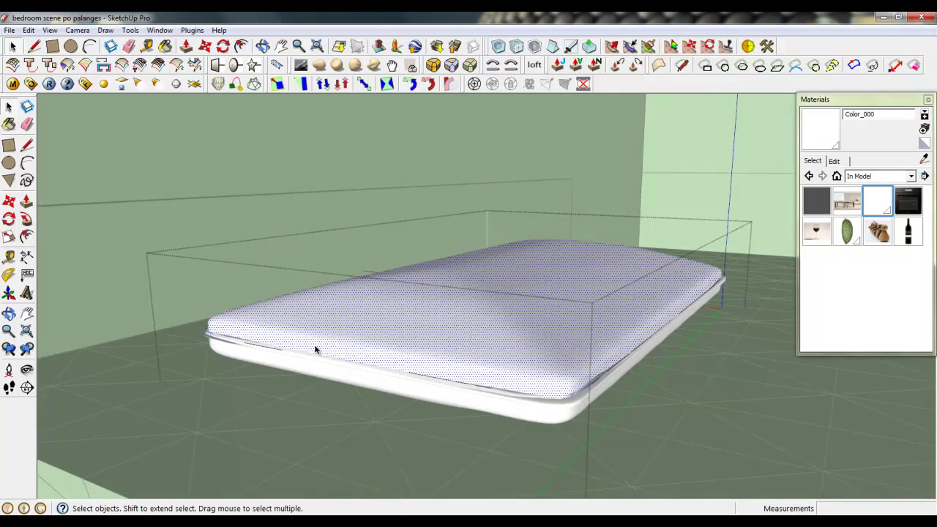
{"action": "scroll", "coordinate": [326, 354], "scroll_direction": "down", "scroll_amount": 2}
{"action": "scroll", "coordinate": [462, 395], "scroll_direction": "up", "scroll_amount": 3}
{"action": "middle_click_drag", "start_coordinate": [480, 402], "coordinate": [523, 308]}
{"action": "left_click", "coordinate": [514, 369]}
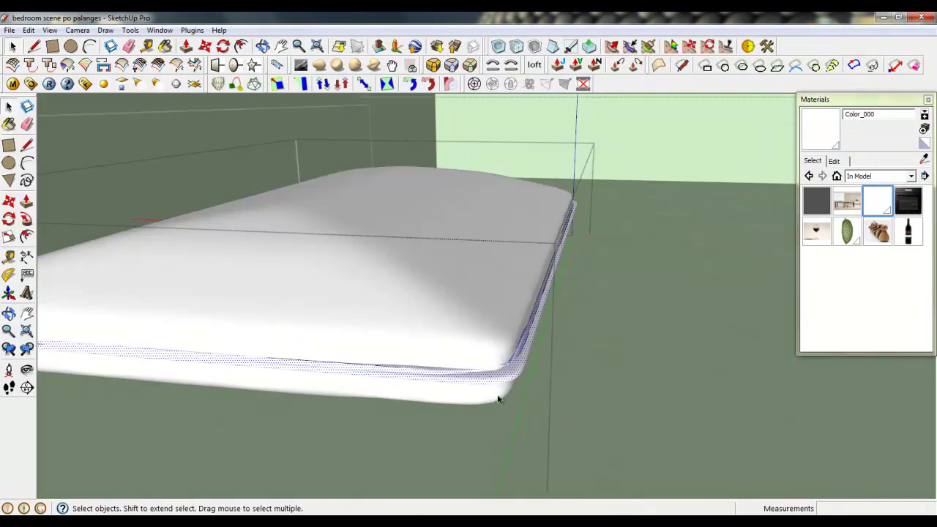
{"action": "left_click", "coordinate": [497, 395]}
{"action": "left_click", "coordinate": [507, 323]}
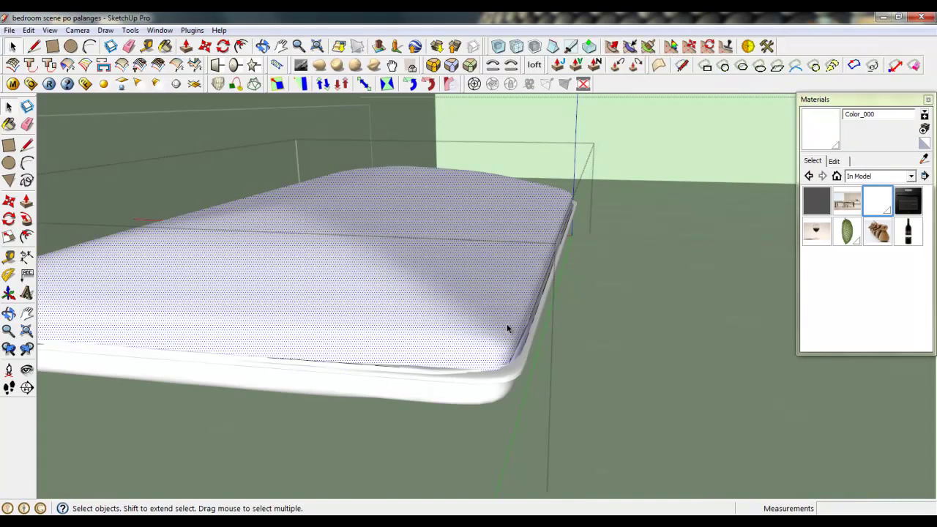
Set the sculpting brush to a radius of 250 mm and a strength of 25 %
{"action": "left_click", "coordinate": [301, 66]}
{"action": "left_click_drag", "start_coordinate": [485, 195], "coordinate": [452, 195]}
{"action": "type", "text": "250,0mm"}
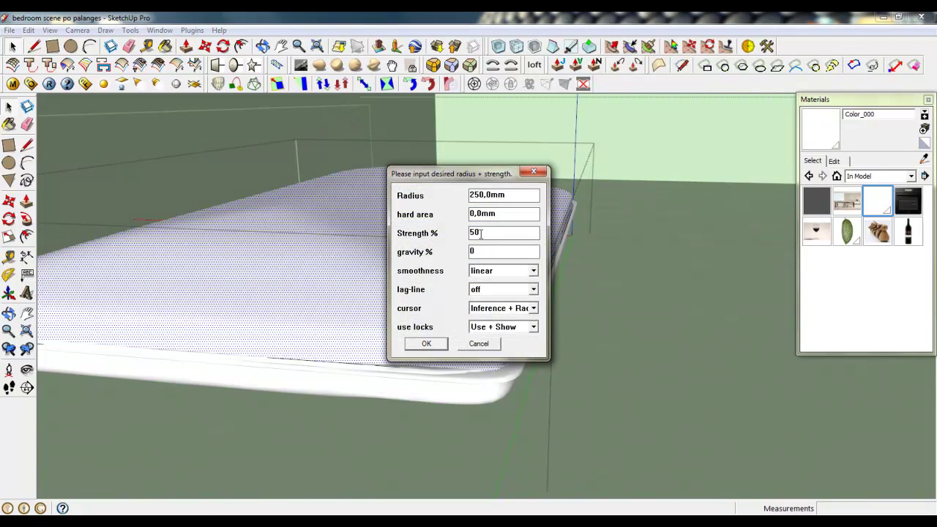
{"action": "left_click_drag", "start_coordinate": [481, 233], "coordinate": [451, 235]}
{"action": "type", "text": "25"}
{"action": "left_click", "coordinate": [438, 347]}
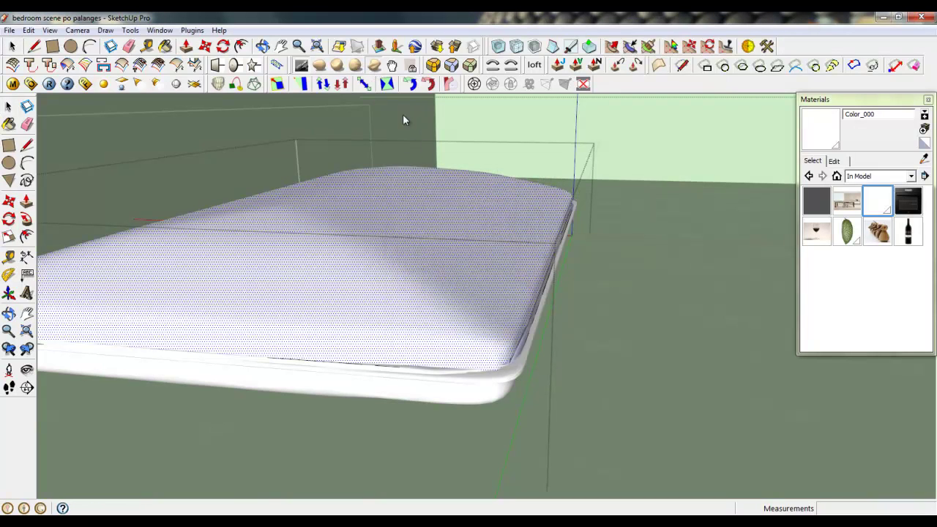
Show hidden geometry on the pillow and set the sculpting brush radius to 100 mm
{"action": "left_click", "coordinate": [50, 31]}
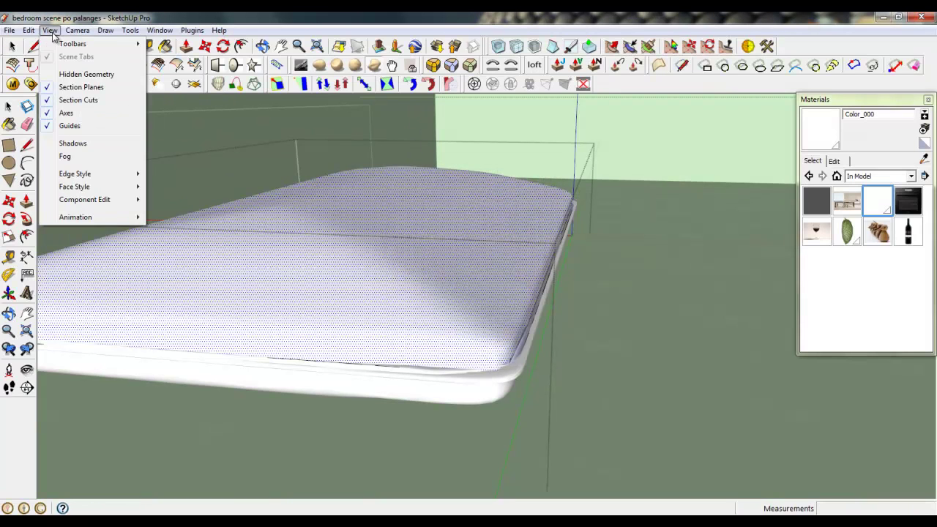
{"action": "left_click", "coordinate": [73, 74]}
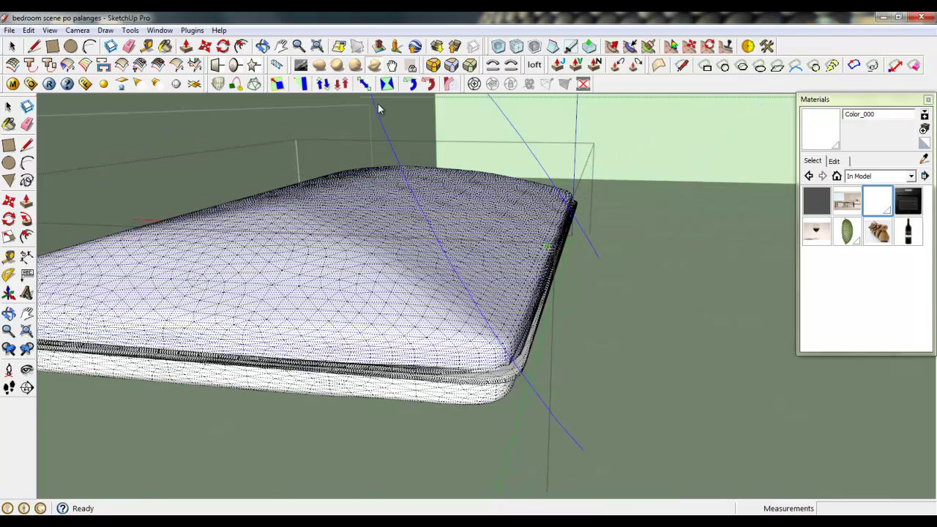
{"action": "left_click", "coordinate": [319, 65]}
{"action": "left_click_drag", "start_coordinate": [484, 196], "coordinate": [453, 195]}
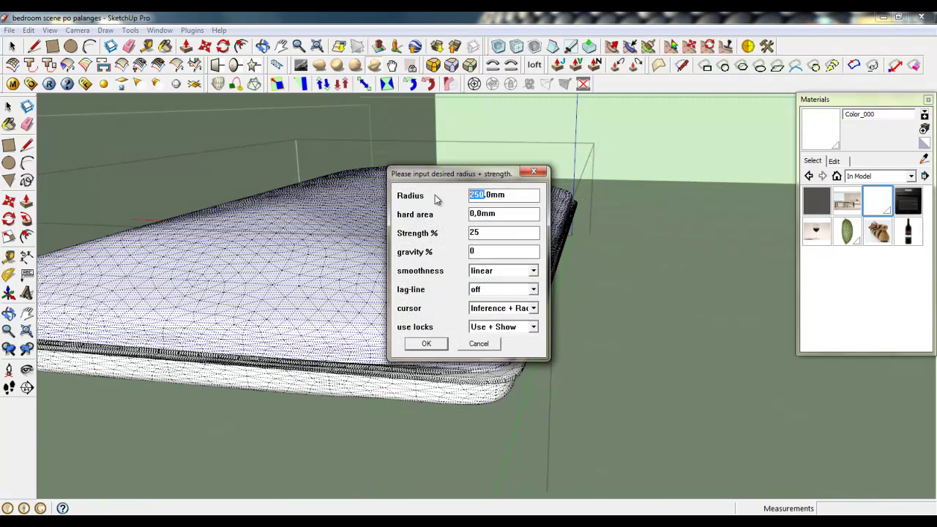
{"action": "type", "text": "100"}
{"action": "left_click", "coordinate": [427, 345]}
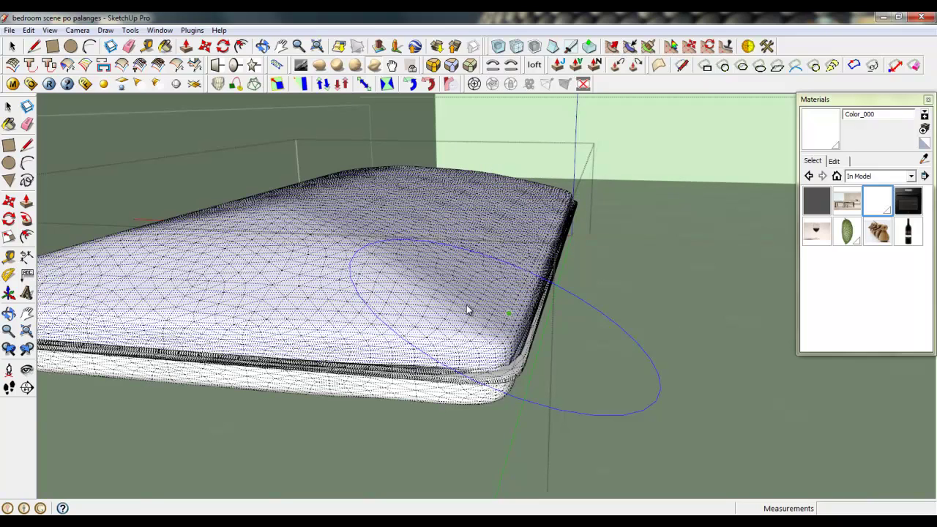
Sculpt the pillow's upper cushion along its edges and corners, switching to another sculpting brush
{"action": "mouse_move", "coordinate": [448, 287]}
{"action": "middle_mouse_down"}
{"action": "mouse_move", "coordinate": [295, 210]}
{"action": "mouse_move", "coordinate": [209, 211]}
{"action": "mouse_move", "coordinate": [212, 305]}
{"action": "mouse_move", "coordinate": [261, 335]}
{"action": "mouse_move", "coordinate": [484, 350]}
{"action": "middle_mouse_up"}
{"action": "scroll", "coordinate": [481, 305], "scroll_direction": "up", "scroll_amount": 3}
{"action": "middle_click_drag", "start_coordinate": [401, 321], "coordinate": [622, 272]}
{"action": "scroll", "coordinate": [421, 303], "scroll_direction": "up", "scroll_amount": 2}
{"action": "scroll", "coordinate": [421, 303], "scroll_direction": "up", "scroll_amount": 1}
{"action": "left_click", "coordinate": [375, 67]}
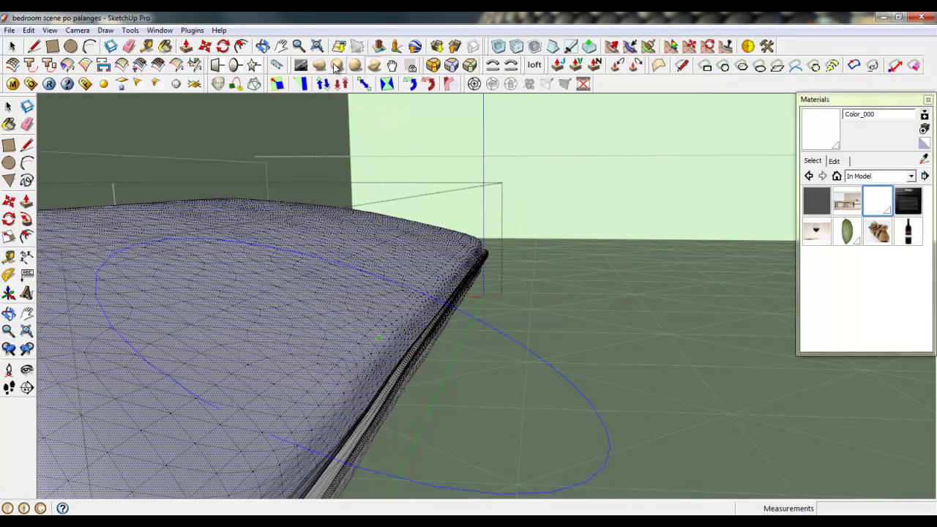
{"action": "scroll", "coordinate": [400, 287], "scroll_direction": "down", "scroll_amount": 5}
{"action": "middle_click_drag", "start_coordinate": [419, 371], "coordinate": [393, 318]}
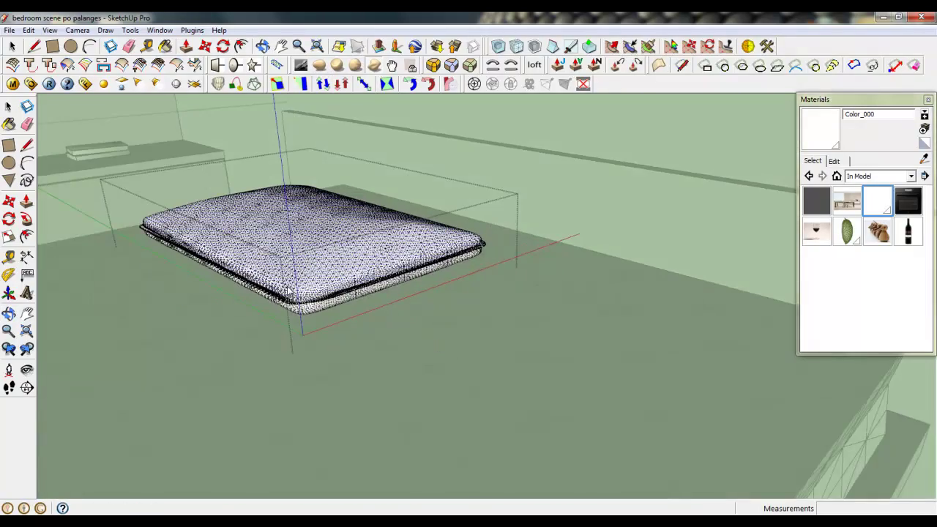
{"action": "scroll", "coordinate": [242, 326], "scroll_direction": "up", "scroll_amount": 6}
{"action": "middle_click_drag", "start_coordinate": [238, 329], "coordinate": [163, 227]}
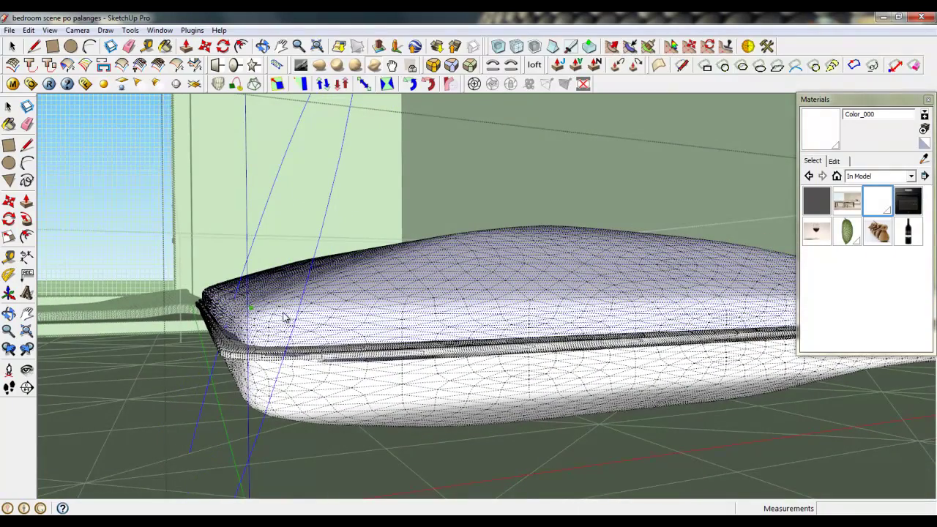
Leave the sculpting brush and close the pillow group
{"action": "middle_click_drag", "start_coordinate": [283, 297], "coordinate": [383, 240]}
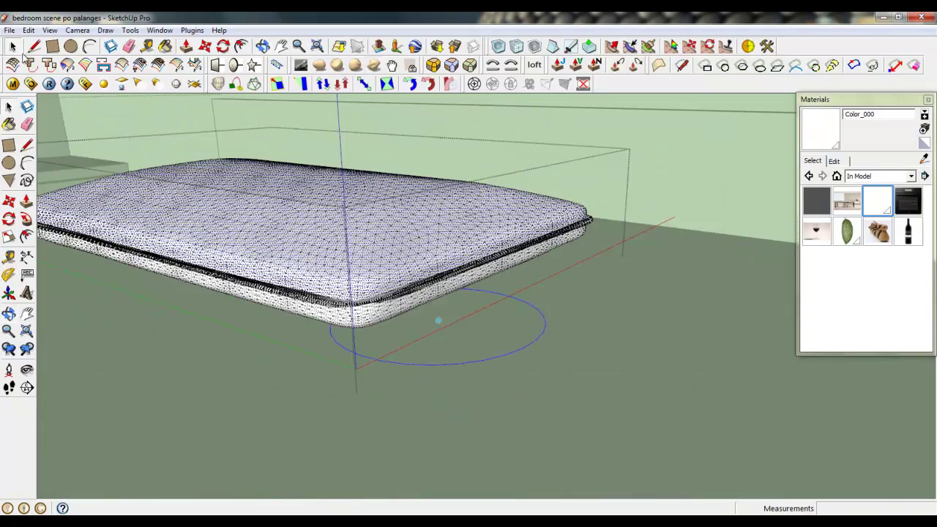
{"action": "right_click", "coordinate": [439, 329]}
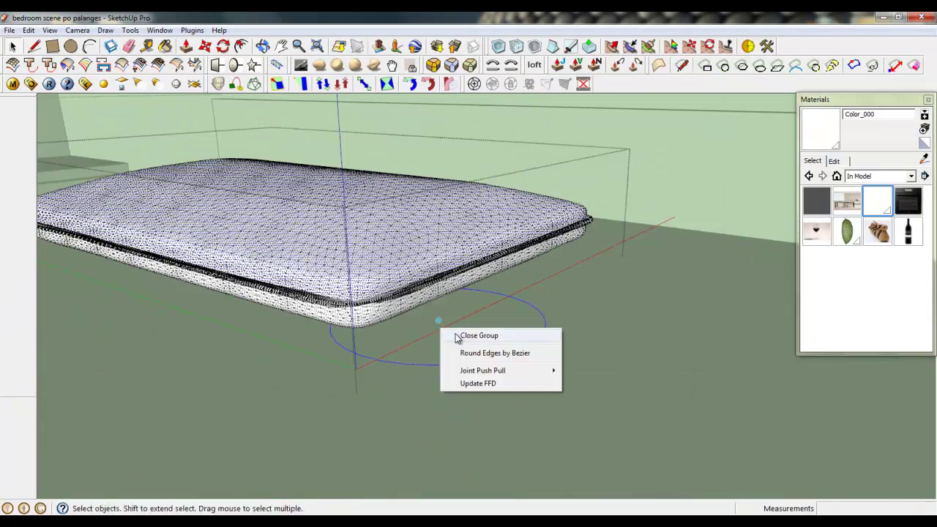
{"action": "key", "text": "Escape"}
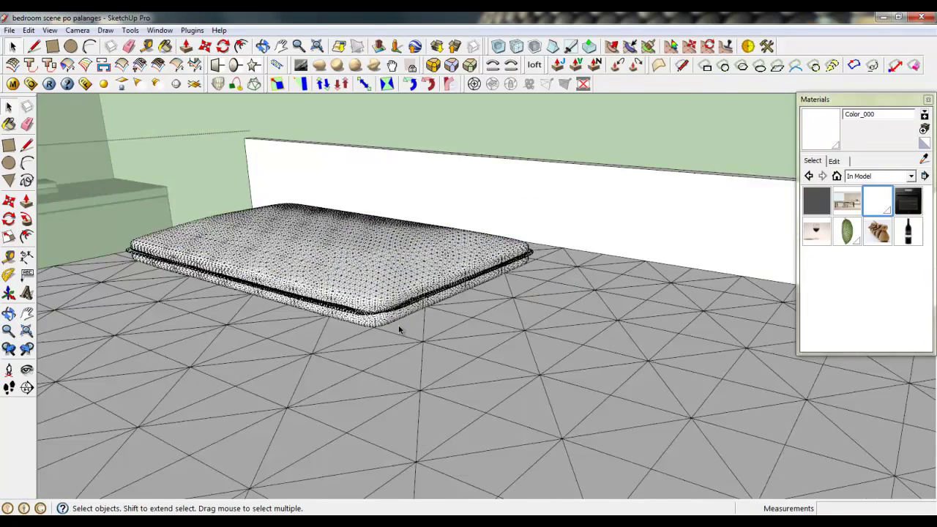
Scale the pillow on the bed to about 0.95 along its width
{"action": "scroll", "coordinate": [398, 324], "scroll_direction": "down", "scroll_amount": 5}
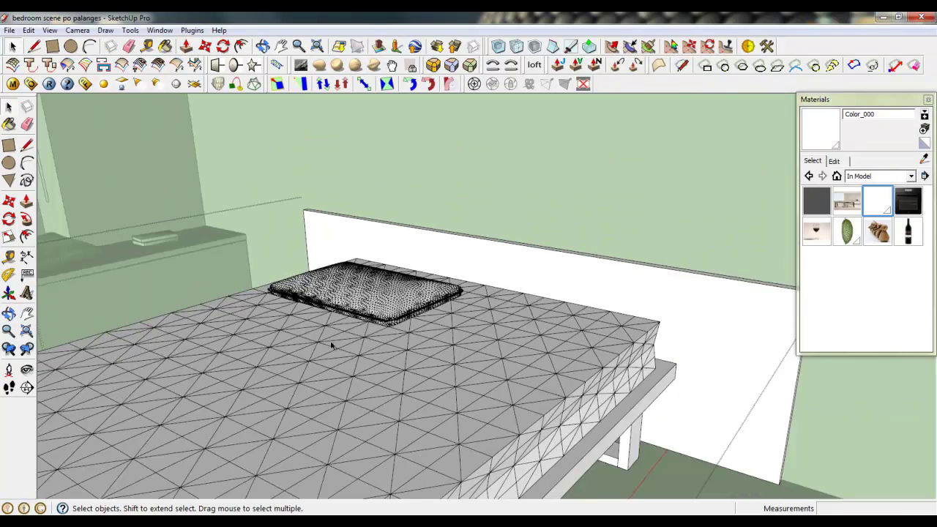
{"action": "middle_click_drag", "start_coordinate": [332, 345], "coordinate": [542, 278]}
{"action": "left_click", "coordinate": [541, 278]}
{"action": "key", "text": "s"}
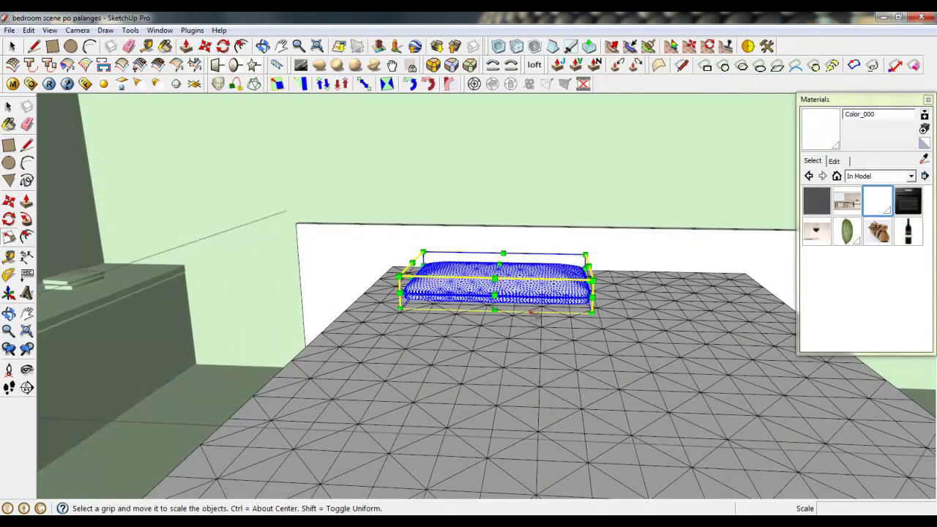
{"action": "scroll", "coordinate": [534, 315], "scroll_direction": "up", "scroll_amount": 3}
{"action": "left_click_drag", "start_coordinate": [631, 262], "coordinate": [595, 262]}
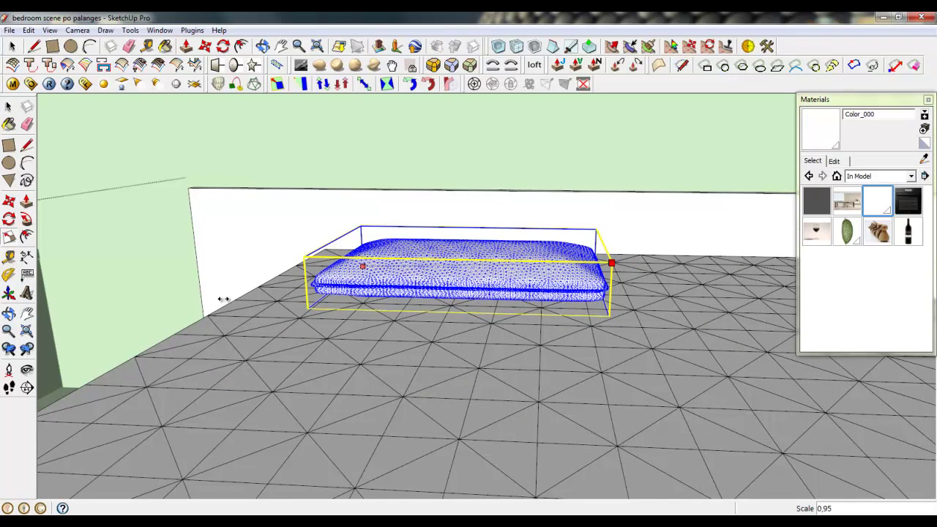
Inspect the pillow's placement on the mattress from the foot of the bed
{"action": "scroll", "coordinate": [224, 300], "scroll_direction": "down", "scroll_amount": 1}
{"action": "scroll", "coordinate": [251, 260], "scroll_direction": "up", "scroll_amount": 10}
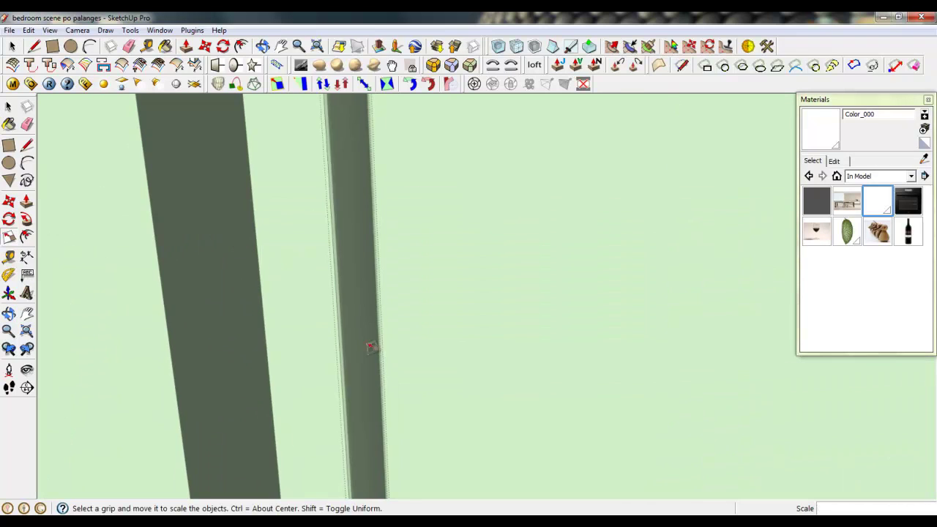
{"action": "scroll", "coordinate": [499, 272], "scroll_direction": "up", "scroll_amount": 8}
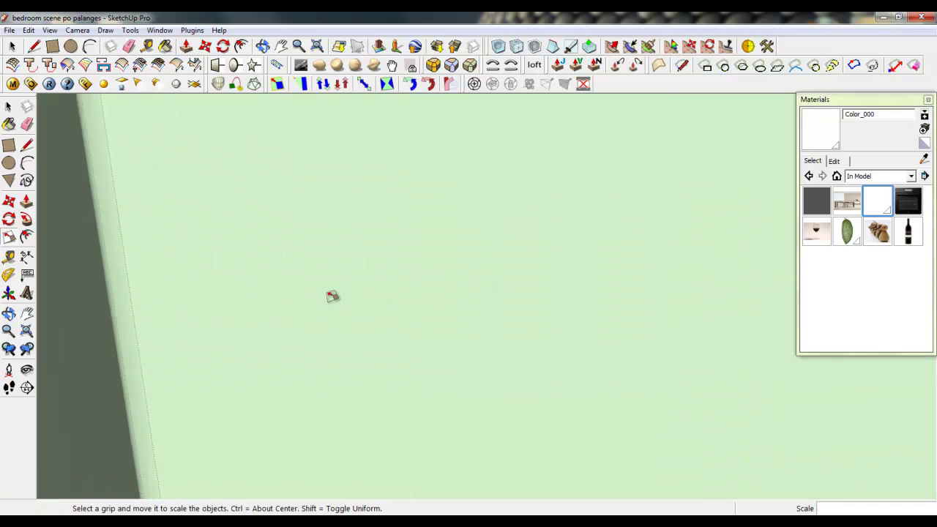
{"action": "scroll", "coordinate": [361, 321], "scroll_direction": "down", "scroll_amount": 10}
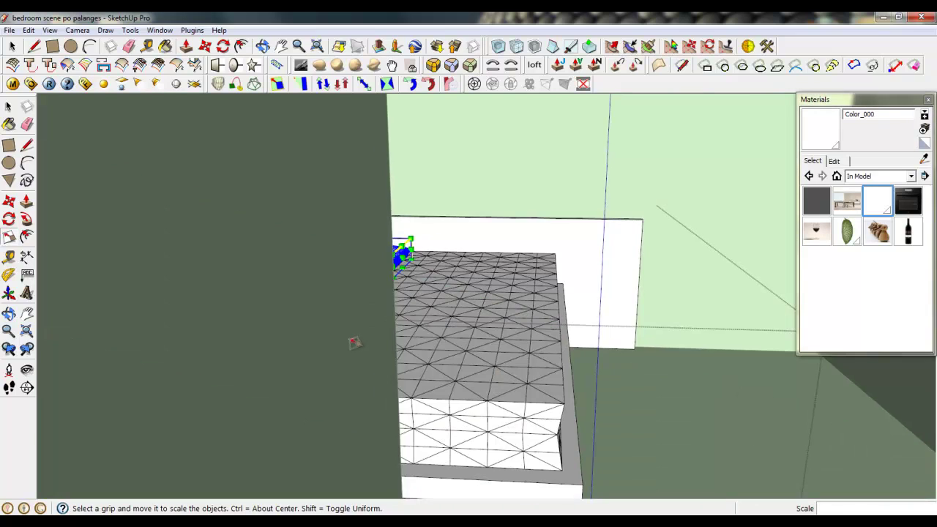
{"action": "scroll", "coordinate": [356, 346], "scroll_direction": "down", "scroll_amount": 1}
{"action": "mouse_move", "coordinate": [472, 357]}
{"action": "middle_mouse_down"}
{"action": "mouse_move", "coordinate": [433, 360]}
{"action": "mouse_move", "coordinate": [461, 365]}
{"action": "middle_mouse_up"}
{"action": "scroll", "coordinate": [461, 365], "scroll_direction": "up", "scroll_amount": 2}
{"action": "left_click", "coordinate": [31, 372]}
{"action": "left_click_drag", "start_coordinate": [440, 300], "coordinate": [343, 327]}
{"action": "scroll", "coordinate": [213, 329], "scroll_direction": "down", "scroll_amount": 1}
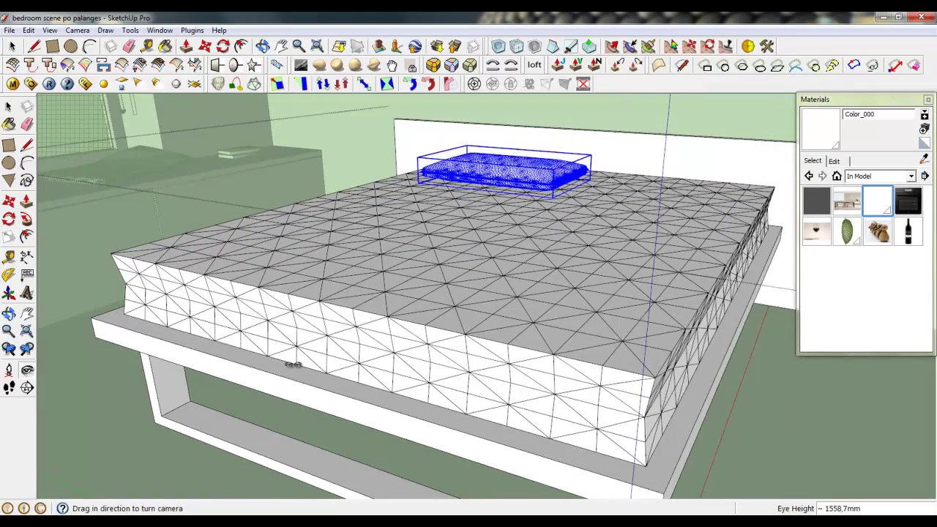
{"action": "middle_click_drag", "start_coordinate": [386, 349], "coordinate": [369, 344]}
Reopen the bed's group and draw a rectangle about 521.9 by 1075.3 mm across the mattress's upper surface
{"action": "left_click", "coordinate": [11, 46]}
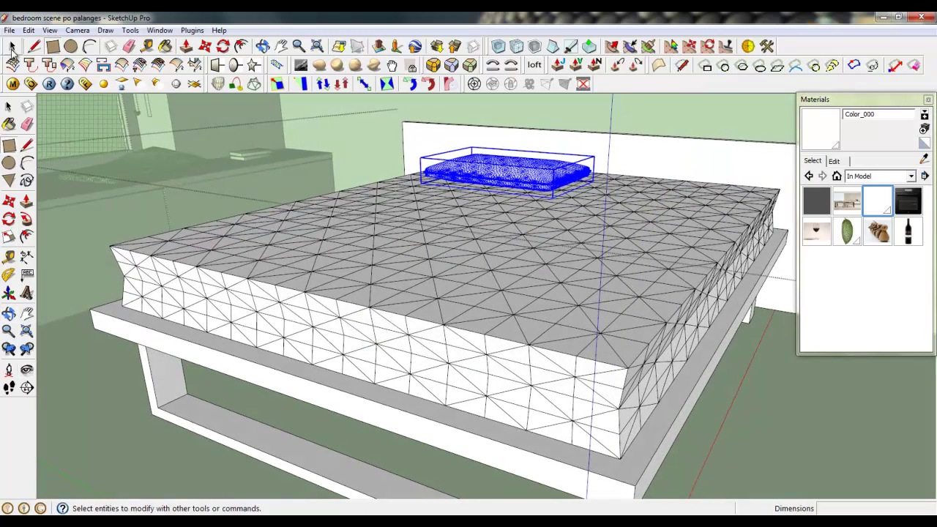
{"action": "right_click", "coordinate": [364, 151]}
{"action": "left_click", "coordinate": [371, 159]}
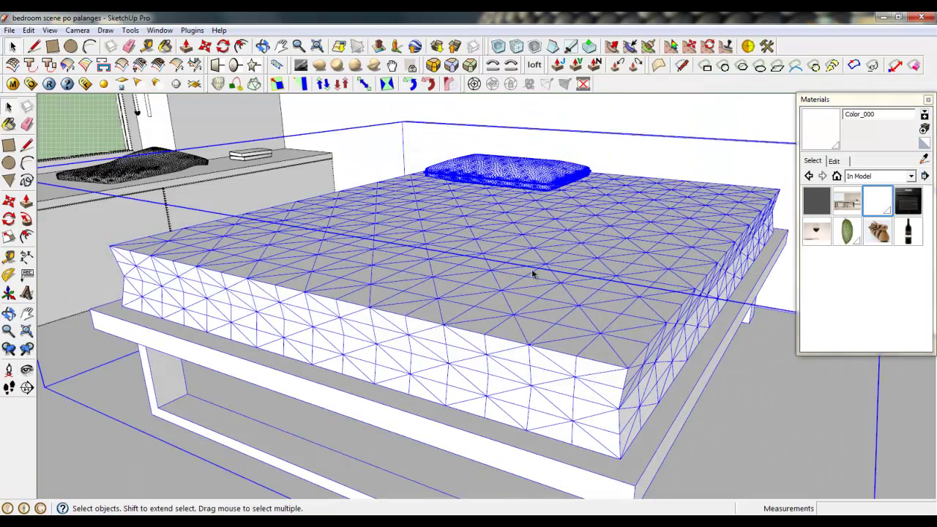
{"action": "double_click", "coordinate": [361, 285]}
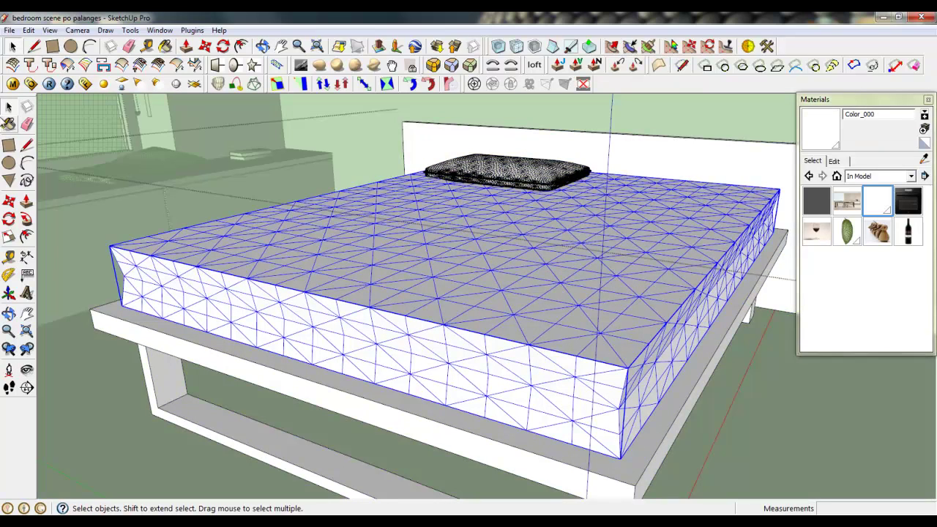
{"action": "left_click", "coordinate": [9, 145]}
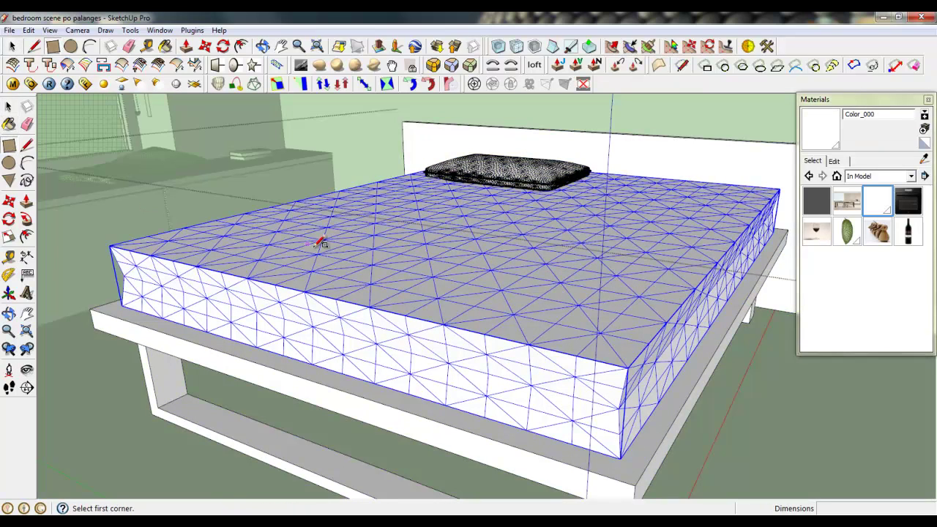
{"action": "left_click", "coordinate": [270, 244]}
{"action": "left_click", "coordinate": [709, 257]}
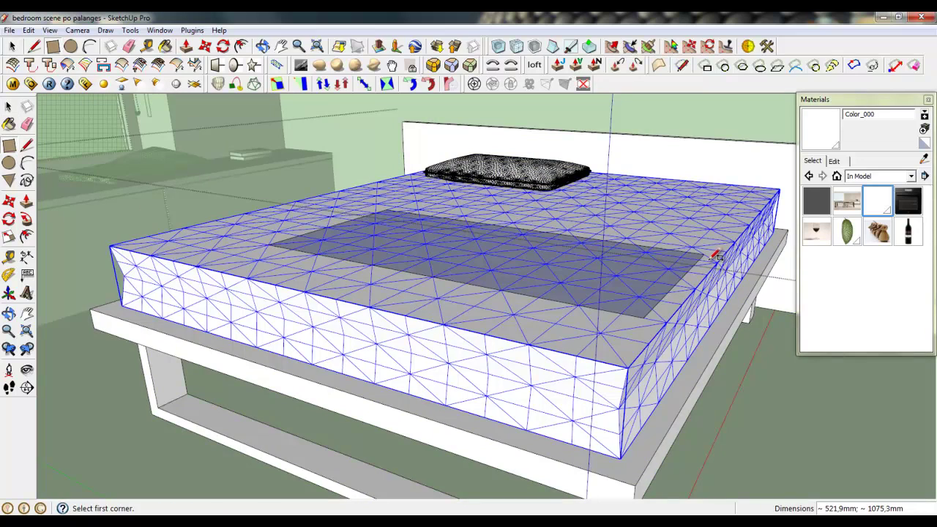
Subdivide and smooth the entire mattress mesh with 2 iterations
{"action": "left_click", "coordinate": [12, 47]}
{"action": "triple_click", "coordinate": [433, 309]}
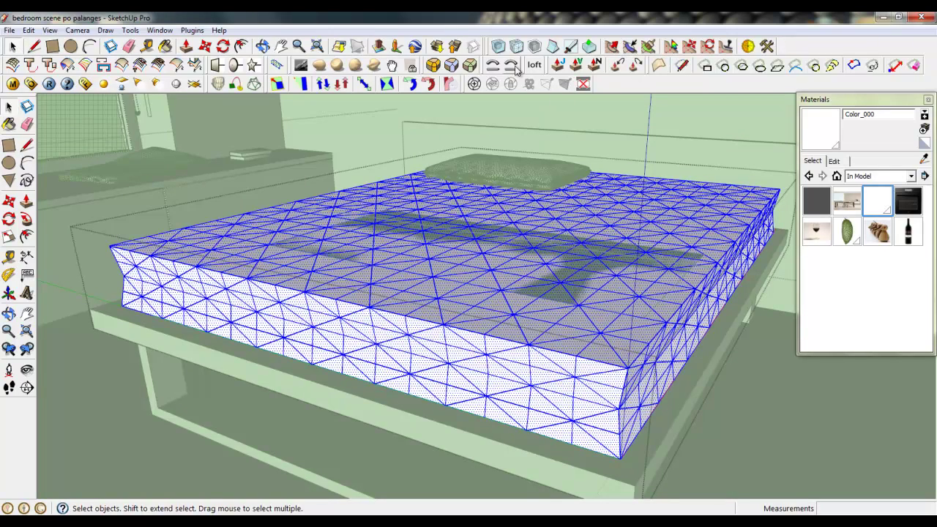
{"action": "left_click", "coordinate": [501, 49]}
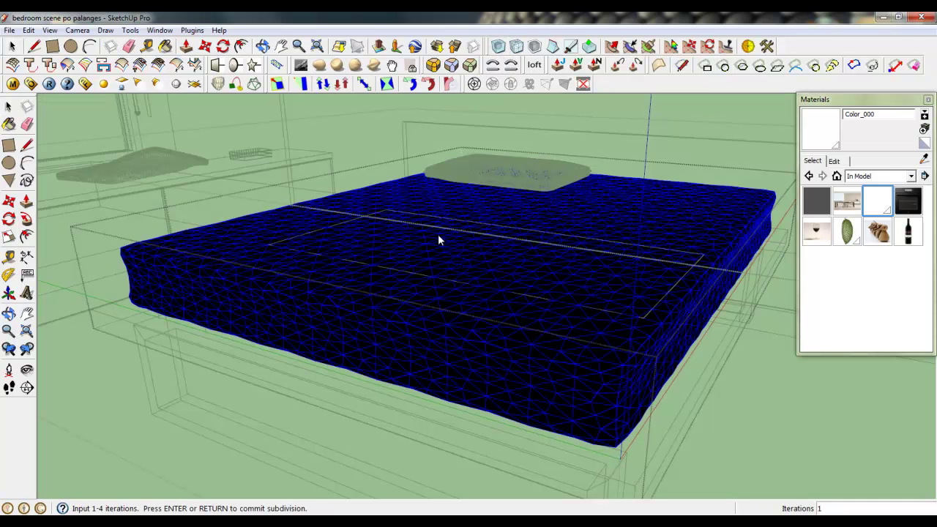
{"action": "key", "text": "Return"}
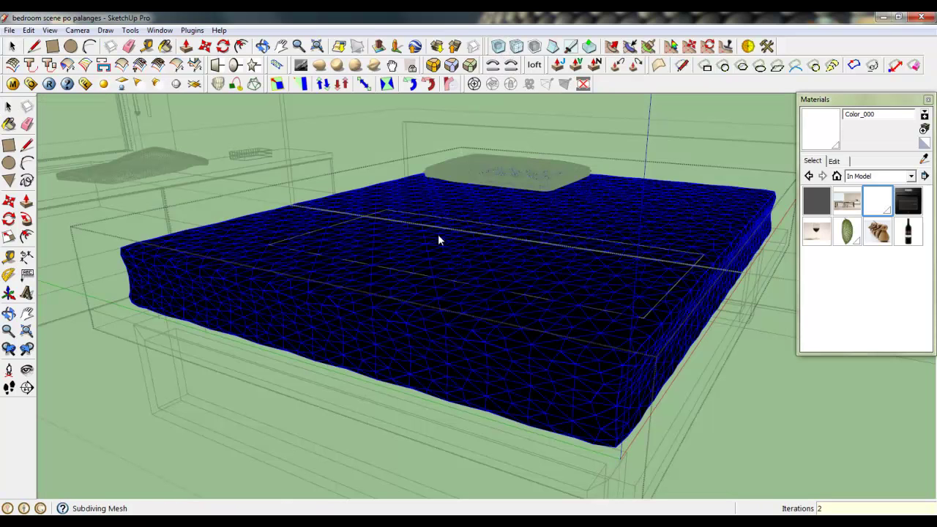
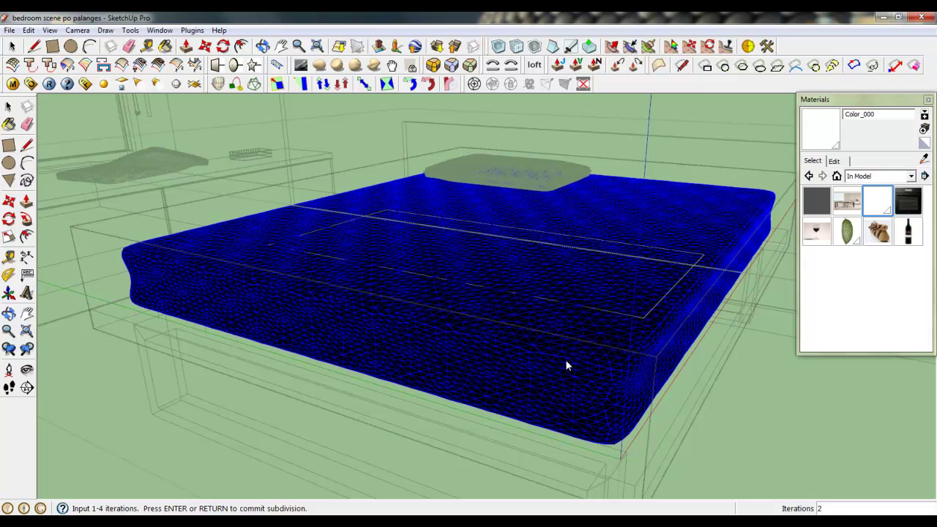
{"action": "key", "text": "Return"}
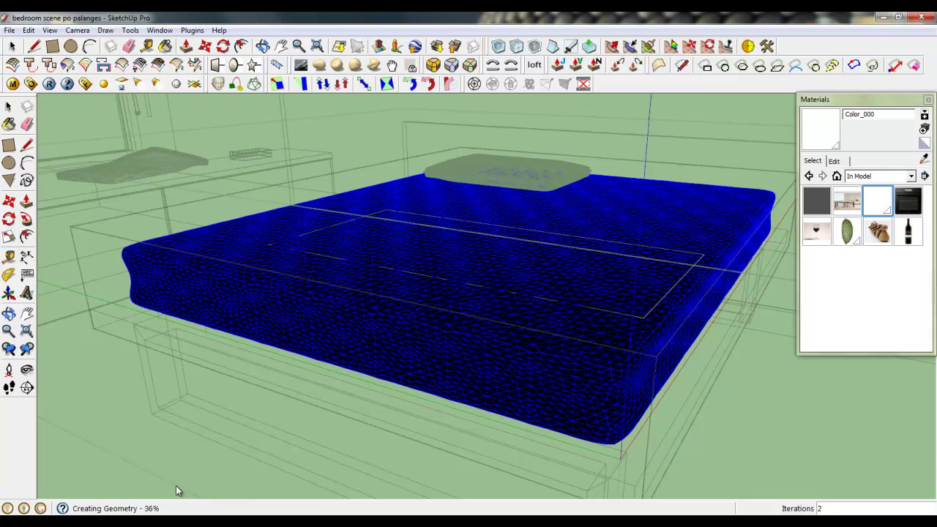
{"action": "left_click", "coordinate": [879, 472]}
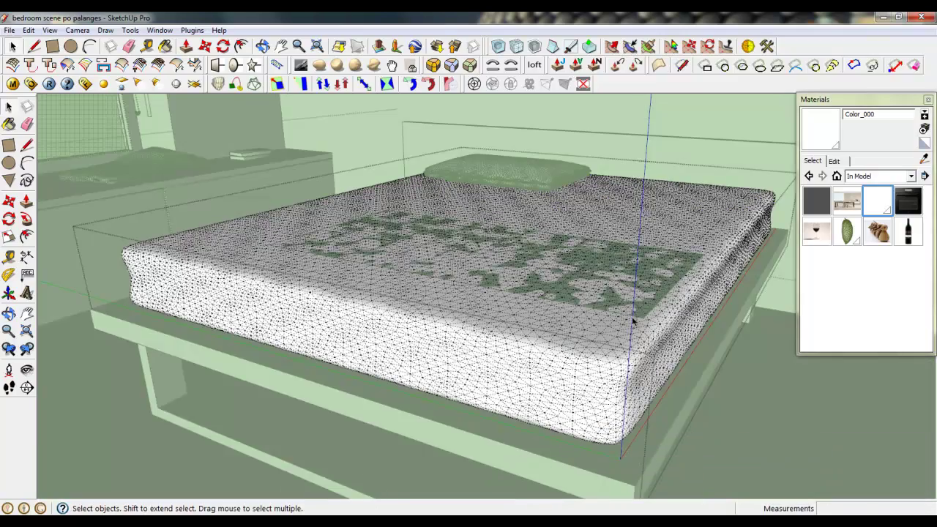
Leave the mattress group and make a group from the rectangle's face and edges on the mattress
{"action": "scroll", "coordinate": [660, 335], "scroll_direction": "up", "scroll_amount": 2}
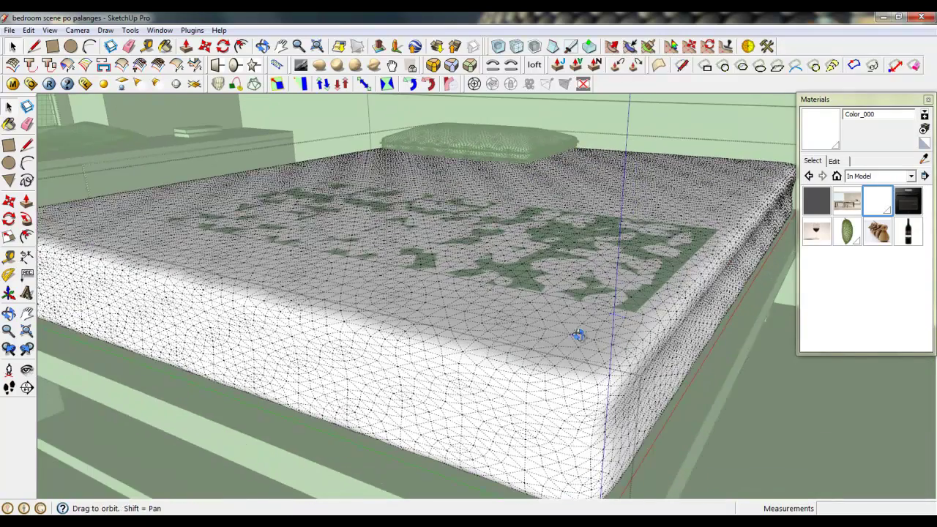
{"action": "middle_click_drag", "start_coordinate": [579, 335], "coordinate": [588, 318]}
{"action": "scroll", "coordinate": [588, 318], "scroll_direction": "down", "scroll_amount": 2}
{"action": "right_click", "coordinate": [642, 146]}
{"action": "left_click", "coordinate": [645, 150]}
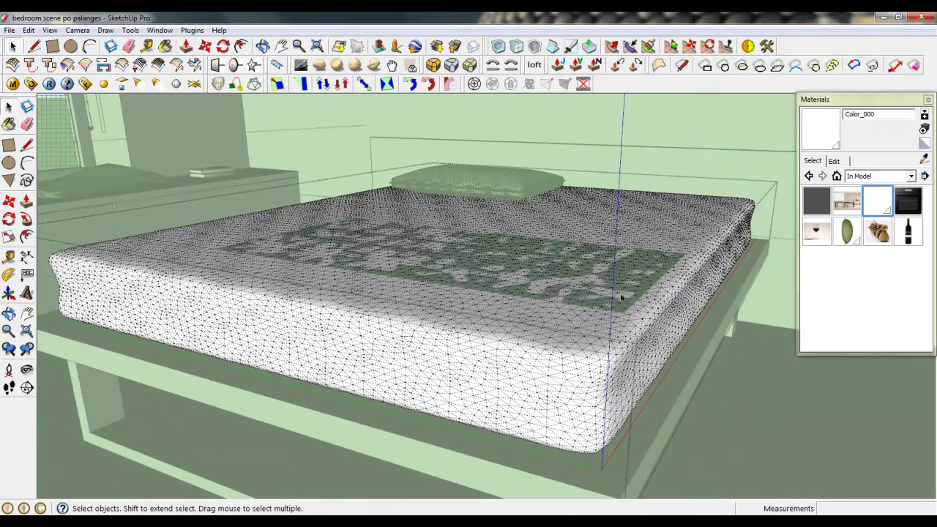
{"action": "scroll", "coordinate": [625, 310], "scroll_direction": "up", "scroll_amount": 3}
{"action": "left_click", "coordinate": [626, 311]}
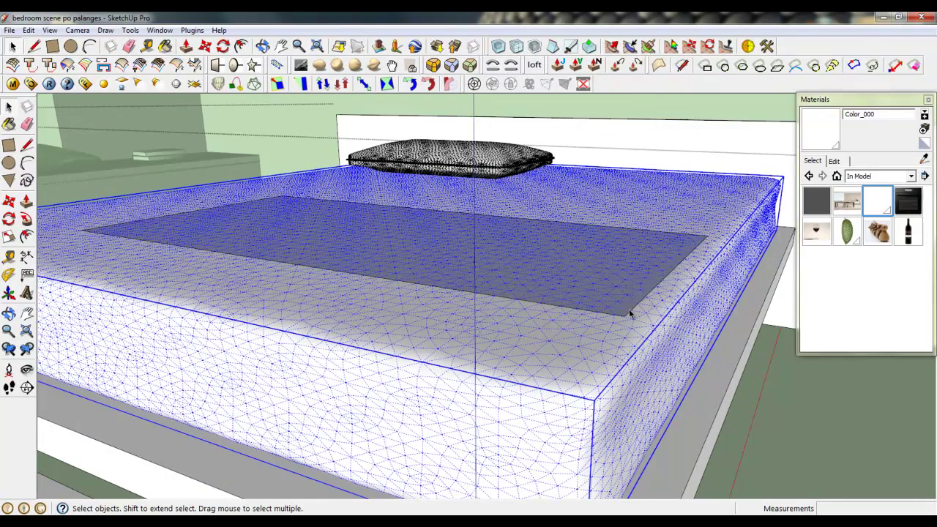
{"action": "left_click", "coordinate": [629, 312]}
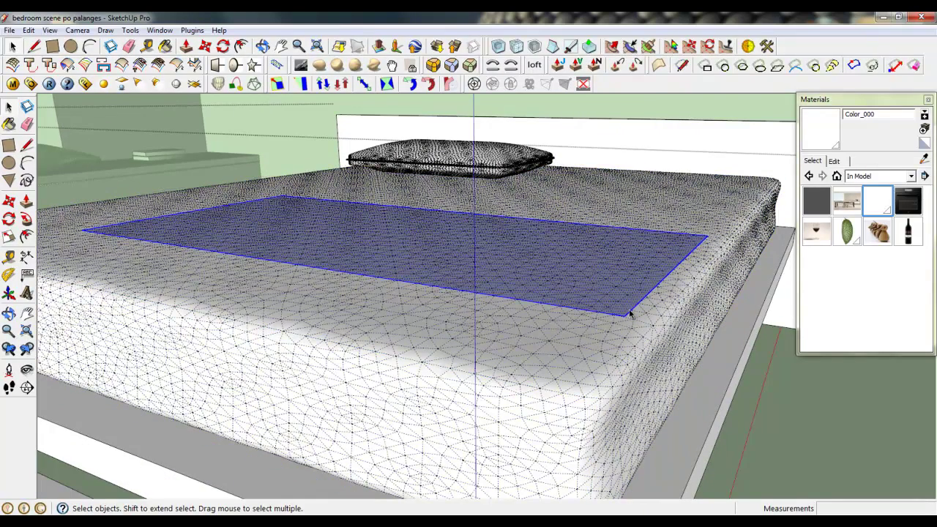
{"action": "right_click", "coordinate": [630, 314]}
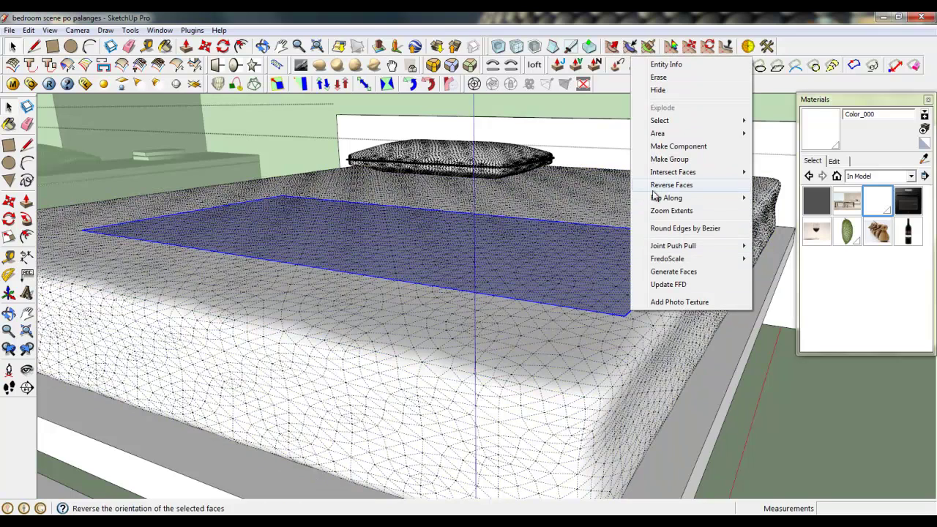
{"action": "left_click", "coordinate": [662, 159]}
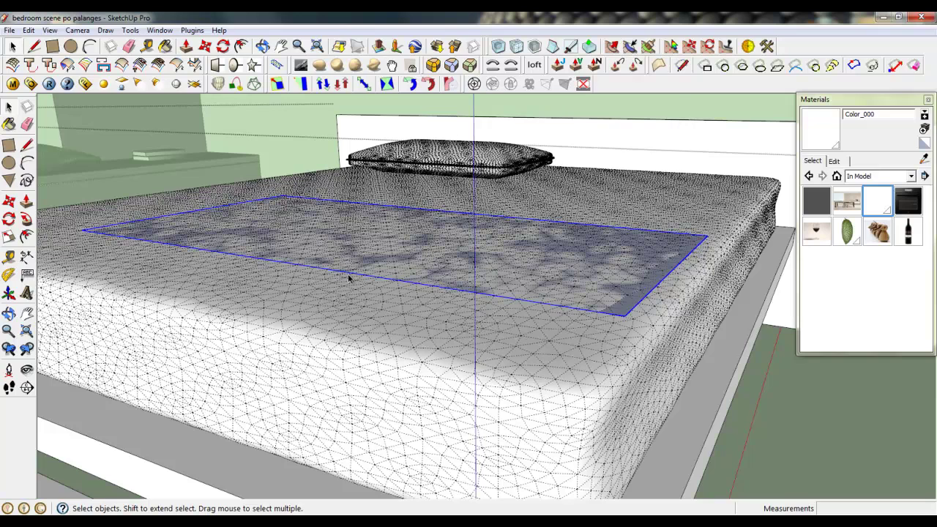
Open the rectangle's group and push/pull its face up by 6 mm
{"action": "double_click", "coordinate": [629, 313]}
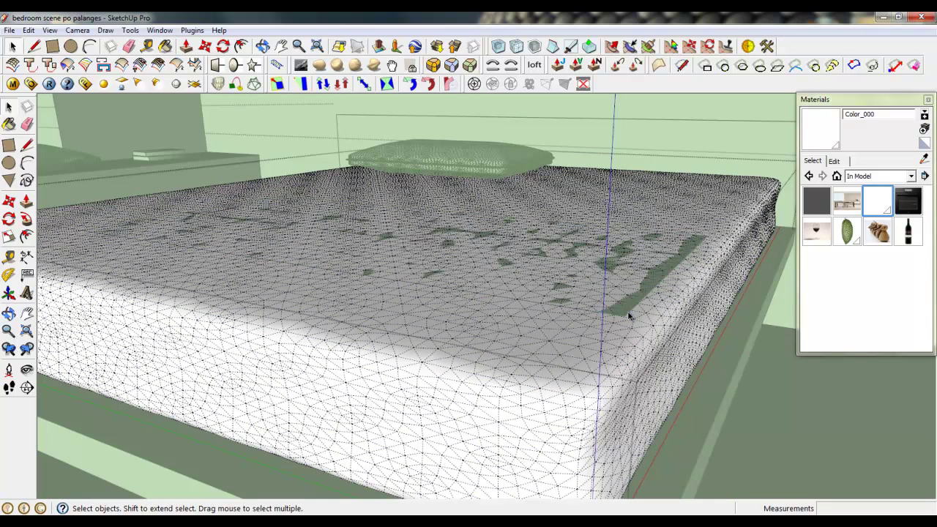
{"action": "double_click", "coordinate": [629, 314]}
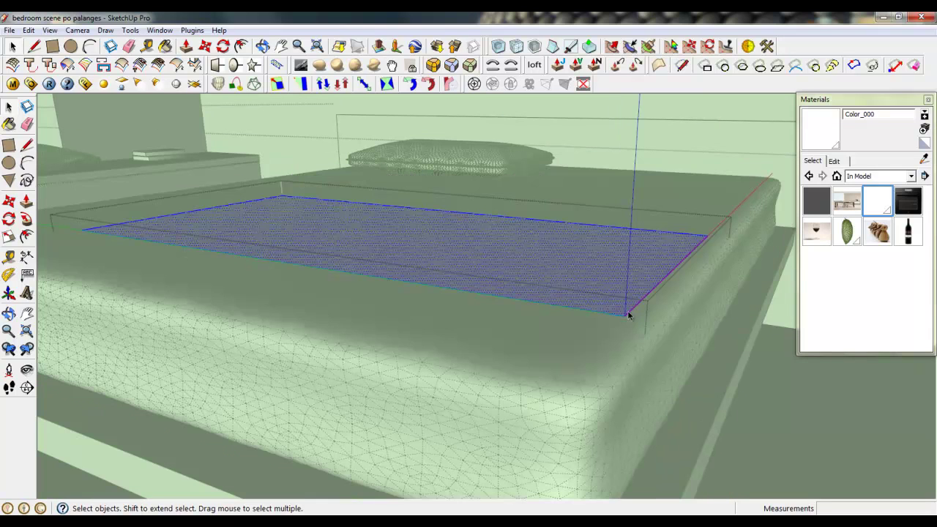
{"action": "left_click", "coordinate": [186, 45]}
{"action": "left_click", "coordinate": [398, 272]}
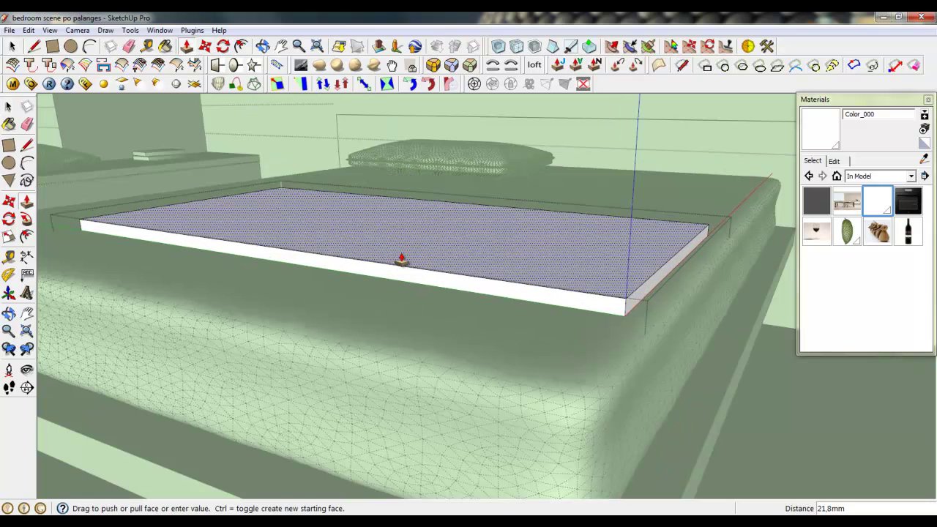
{"action": "key", "text": "Return"}
Extend the thin slab's short end face 350 mm past the mattress edge, creating a new starting face
{"action": "scroll", "coordinate": [403, 261], "scroll_direction": "down", "scroll_amount": 3}
{"action": "scroll", "coordinate": [557, 299], "scroll_direction": "up", "scroll_amount": 3}
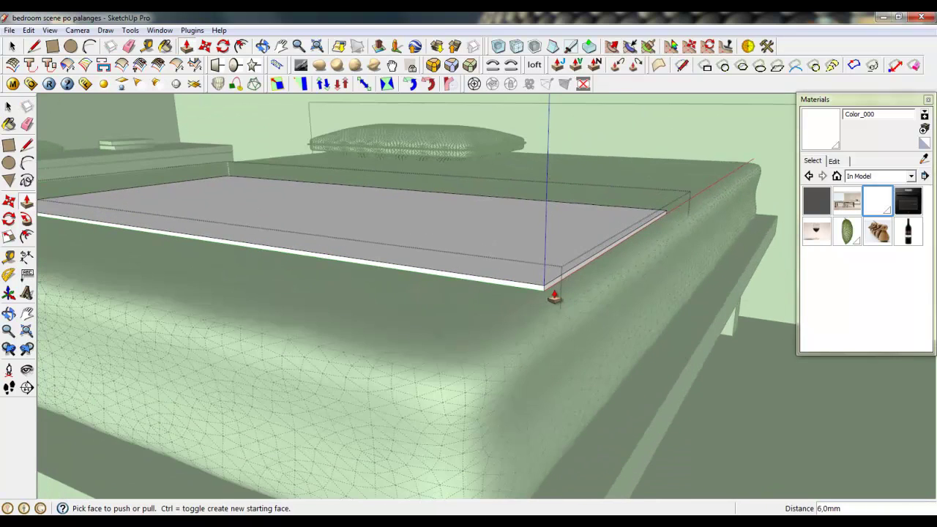
{"action": "scroll", "coordinate": [318, 294], "scroll_direction": "down", "scroll_amount": 3}
{"action": "scroll", "coordinate": [528, 302], "scroll_direction": "up", "scroll_amount": 3}
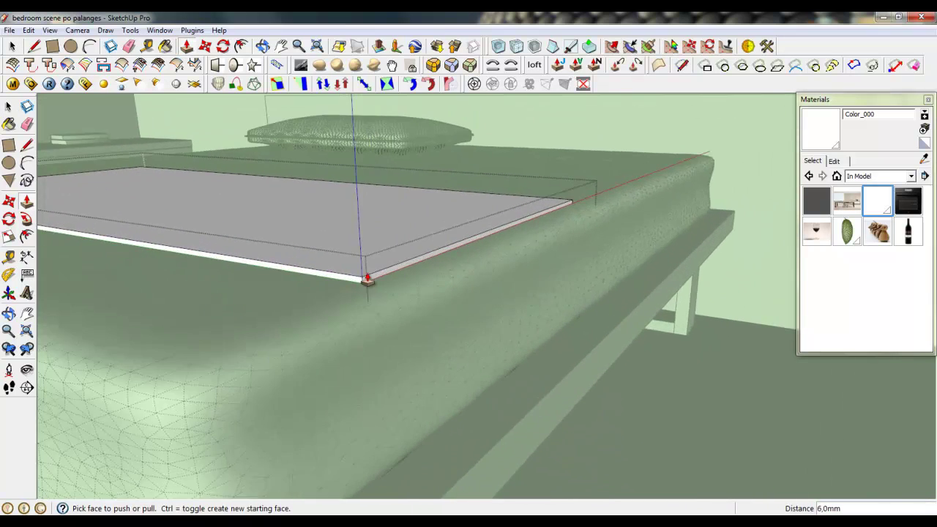
{"action": "left_click", "coordinate": [373, 282]}
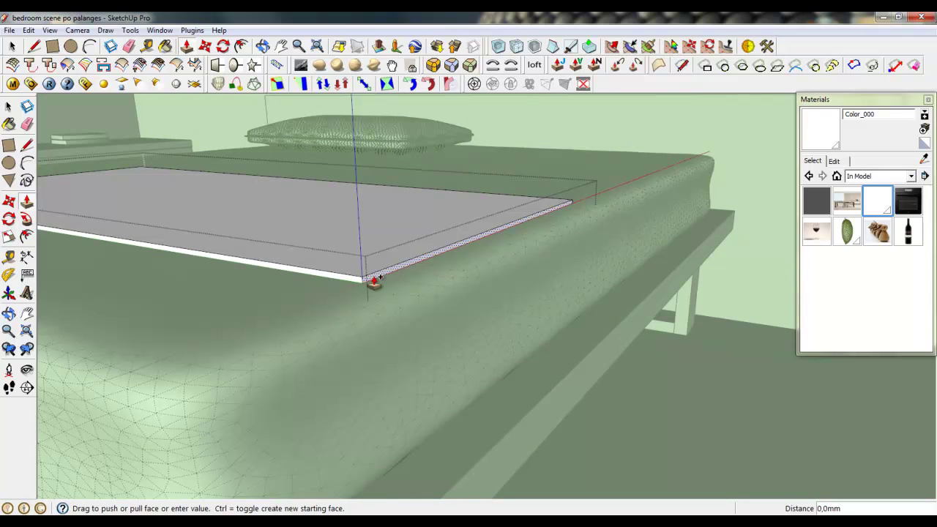
{"action": "middle_click_drag", "start_coordinate": [615, 325], "coordinate": [649, 304]}
{"action": "scroll", "coordinate": [649, 304], "scroll_direction": "down", "scroll_amount": 3}
{"action": "scroll", "coordinate": [725, 341], "scroll_direction": "up", "scroll_amount": 2}
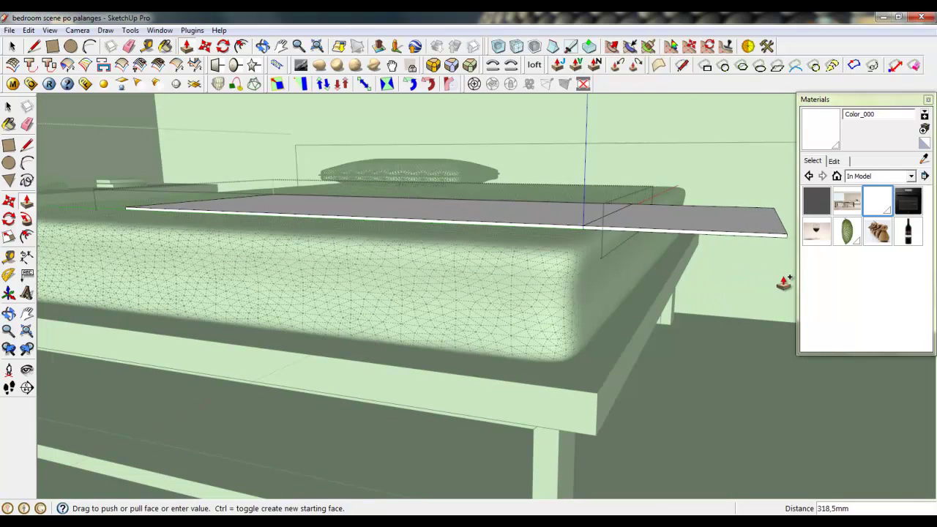
{"action": "key", "text": "Return"}
Turn off the display of hidden geometry in the model
{"action": "middle_click_drag", "start_coordinate": [620, 237], "coordinate": [420, 486]}
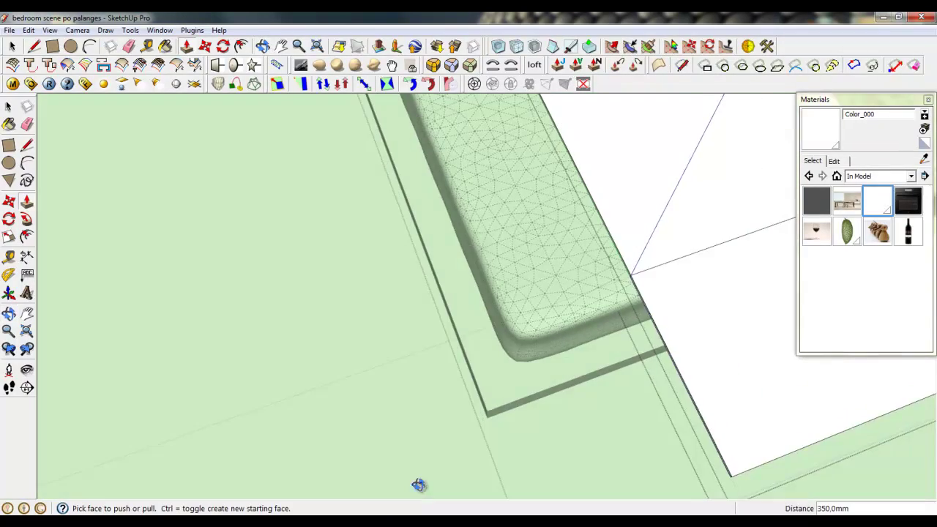
{"action": "scroll", "coordinate": [325, 402], "scroll_direction": "down", "scroll_amount": 3}
{"action": "middle_click_drag", "start_coordinate": [414, 359], "coordinate": [462, 333]}
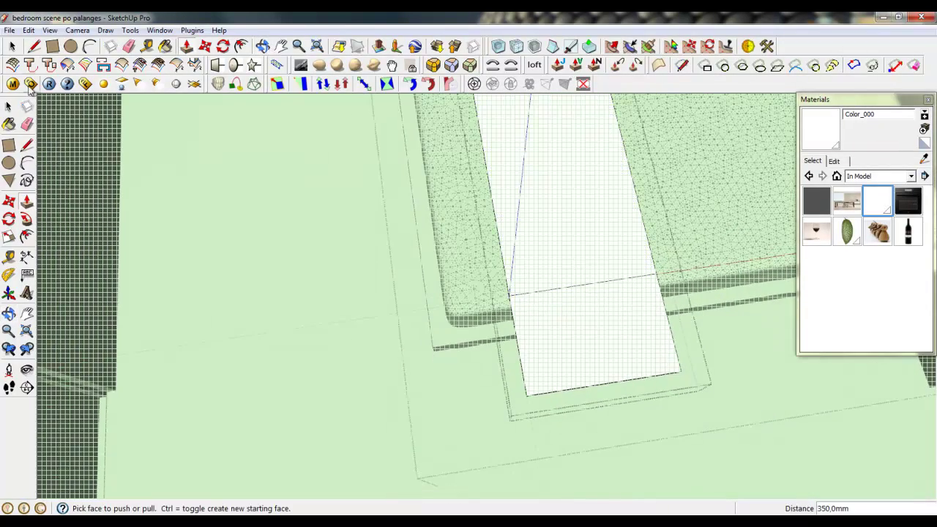
{"action": "left_click", "coordinate": [49, 30]}
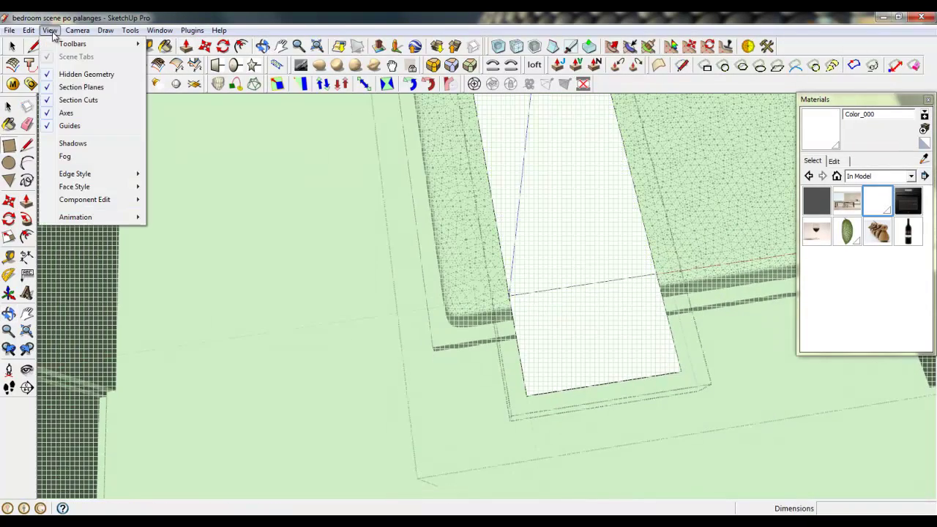
{"action": "left_click", "coordinate": [63, 76]}
Switch the camera to parallel projection and show the blanket slab in the standard top view
{"action": "left_click", "coordinate": [80, 30]}
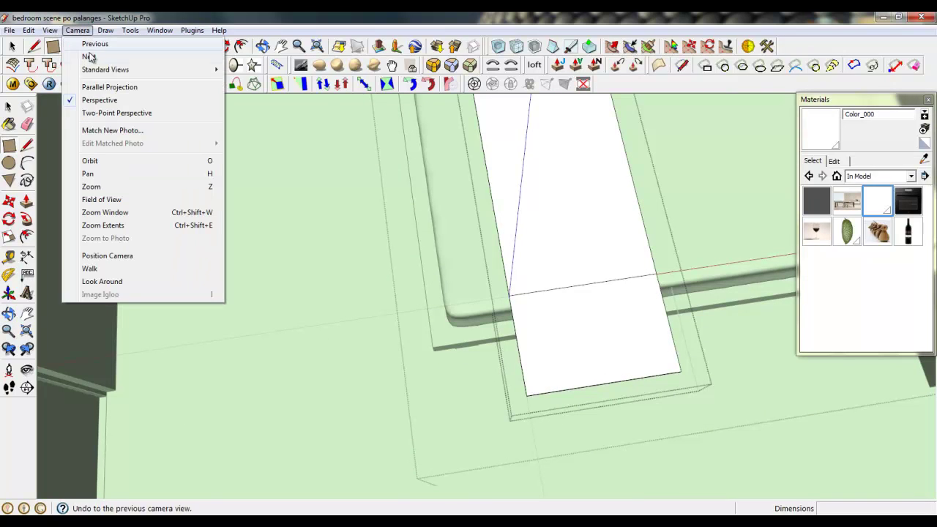
{"action": "left_click", "coordinate": [99, 88]}
{"action": "left_click", "coordinate": [78, 30]}
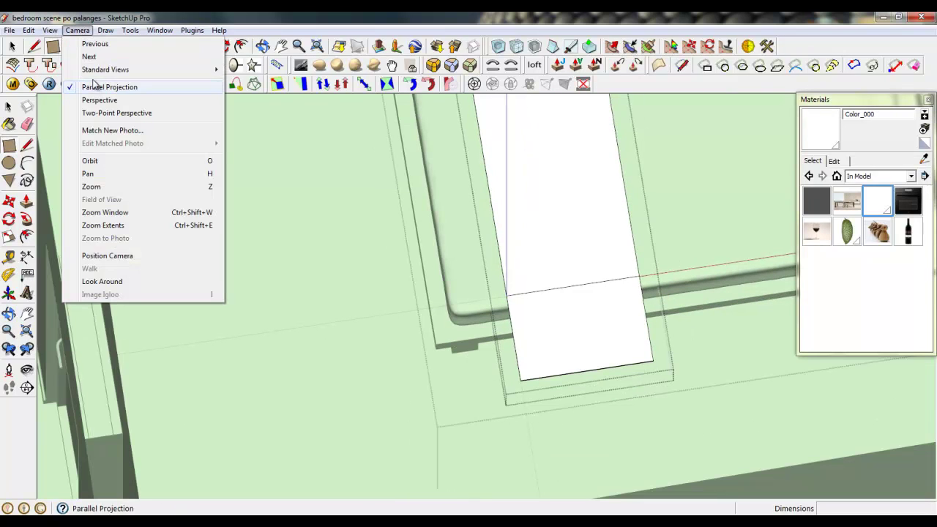
{"action": "mouse_move", "coordinate": [209, 69]}
{"action": "left_click", "coordinate": [247, 70]}
{"action": "scroll", "coordinate": [372, 322], "scroll_direction": "down", "scroll_amount": 3}
{"action": "scroll", "coordinate": [672, 283], "scroll_direction": "up", "scroll_amount": 4}
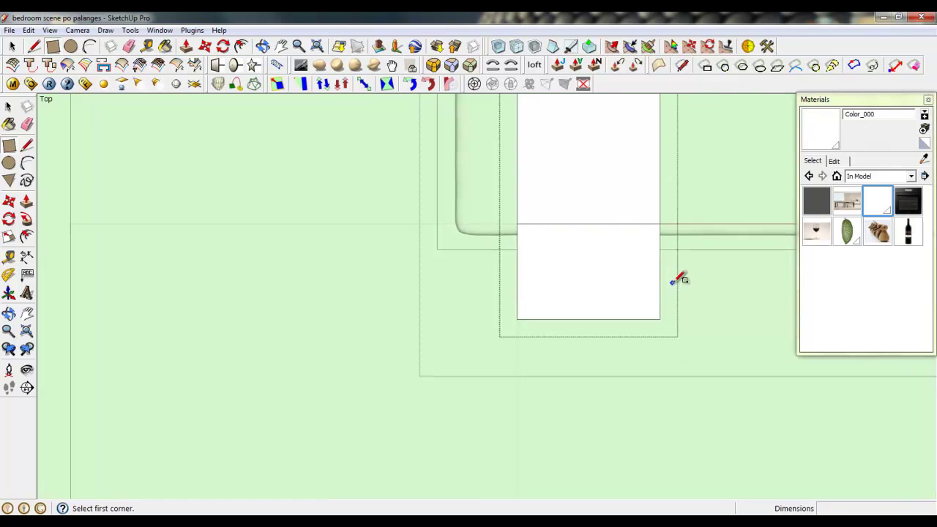
{"action": "scroll", "coordinate": [542, 422], "scroll_direction": "down", "scroll_amount": 4}
{"action": "scroll", "coordinate": [579, 344], "scroll_direction": "up", "scroll_amount": 2}
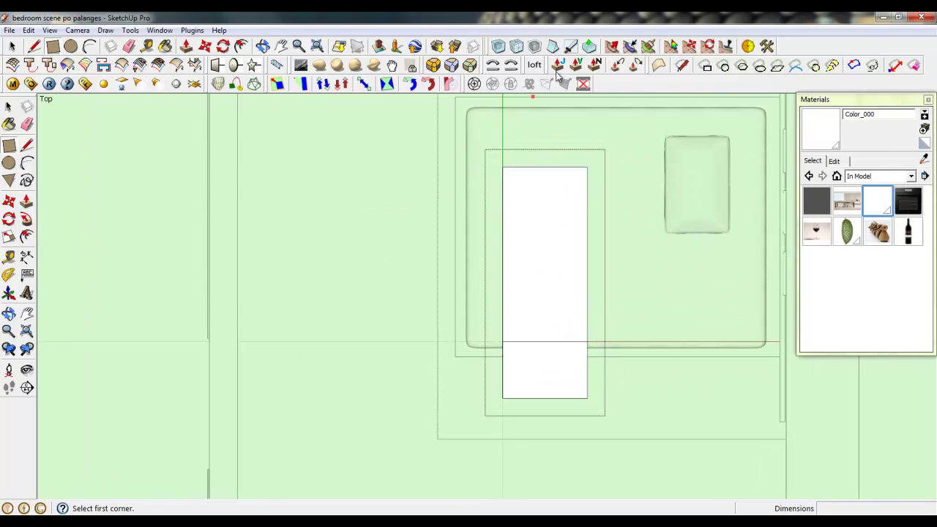
Knife-cut the slab lengthwise with a straight line just inside its long edge facing the pillow
{"action": "left_click", "coordinate": [570, 47]}
{"action": "scroll", "coordinate": [577, 158], "scroll_direction": "up", "scroll_amount": 6}
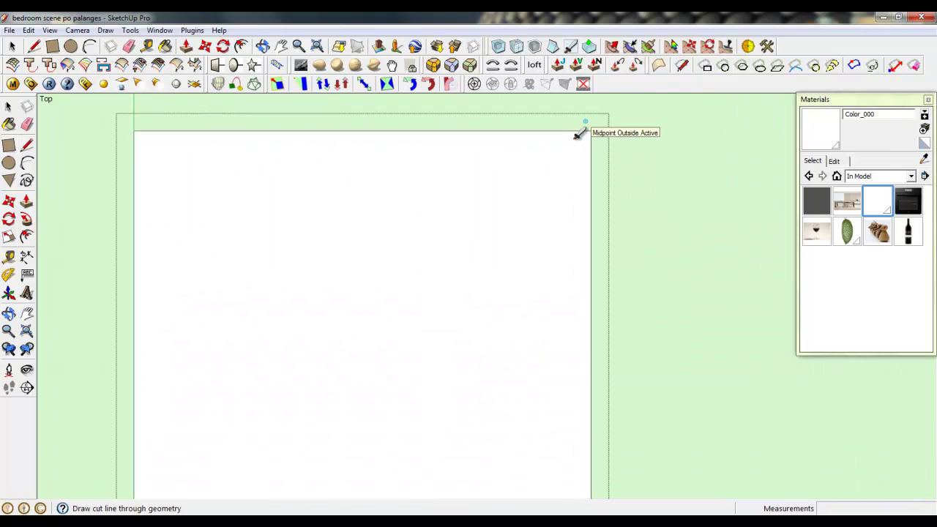
{"action": "scroll", "coordinate": [577, 134], "scroll_direction": "down", "scroll_amount": 5}
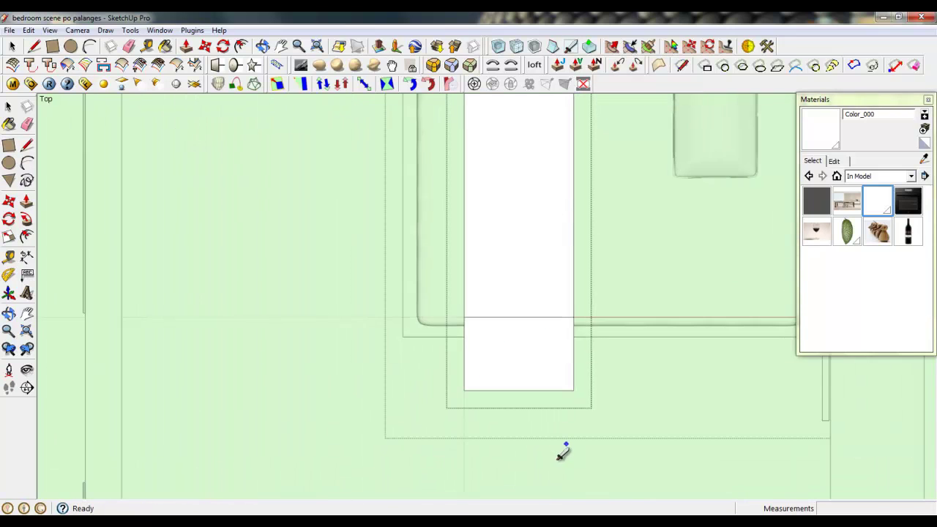
{"action": "scroll", "coordinate": [571, 355], "scroll_direction": "up", "scroll_amount": 3}
{"action": "scroll", "coordinate": [571, 344], "scroll_direction": "up", "scroll_amount": 4}
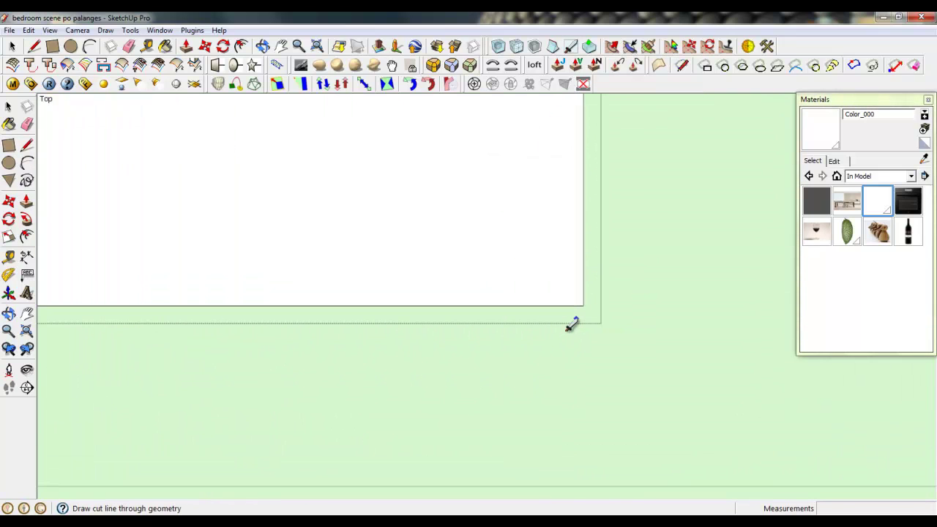
{"action": "left_click", "coordinate": [577, 319]}
{"action": "scroll", "coordinate": [544, 389], "scroll_direction": "down", "scroll_amount": 6}
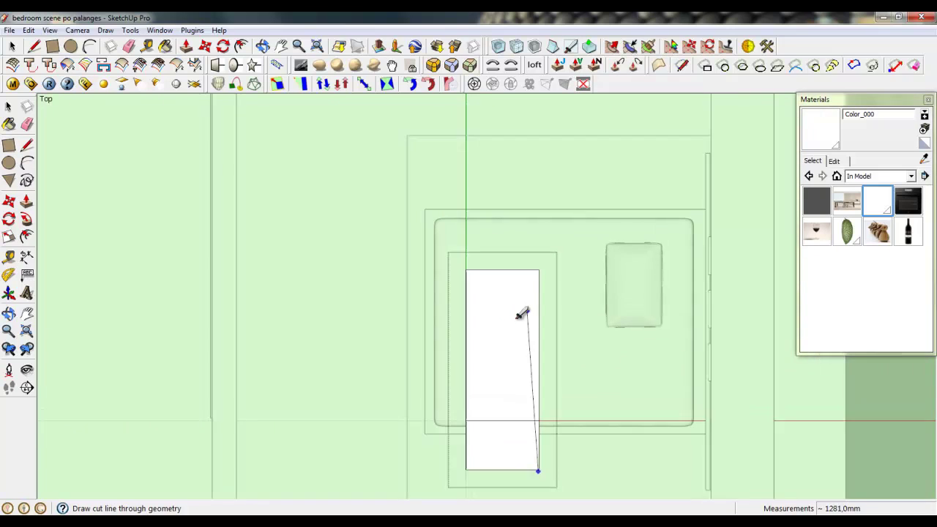
{"action": "scroll", "coordinate": [532, 231], "scroll_direction": "up", "scroll_amount": 3}
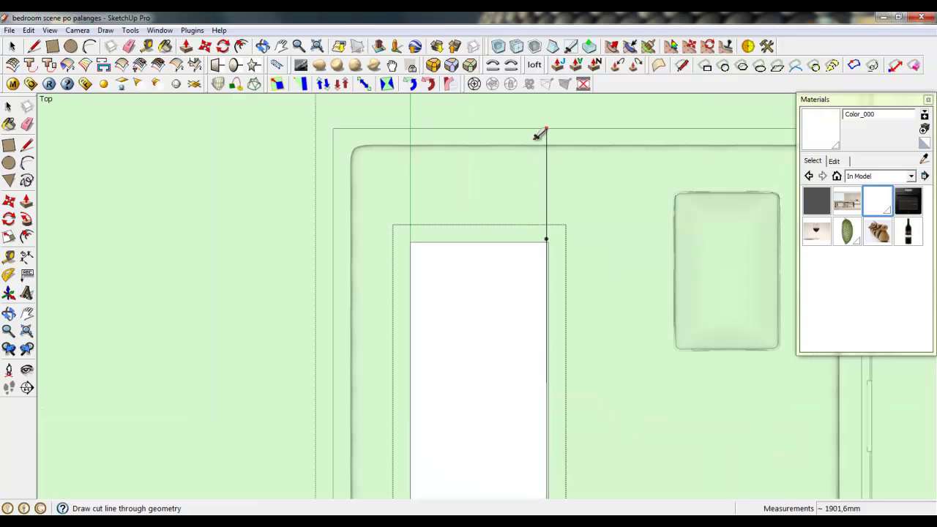
{"action": "left_click", "coordinate": [544, 130]}
{"action": "scroll", "coordinate": [542, 118], "scroll_direction": "down", "scroll_amount": 3}
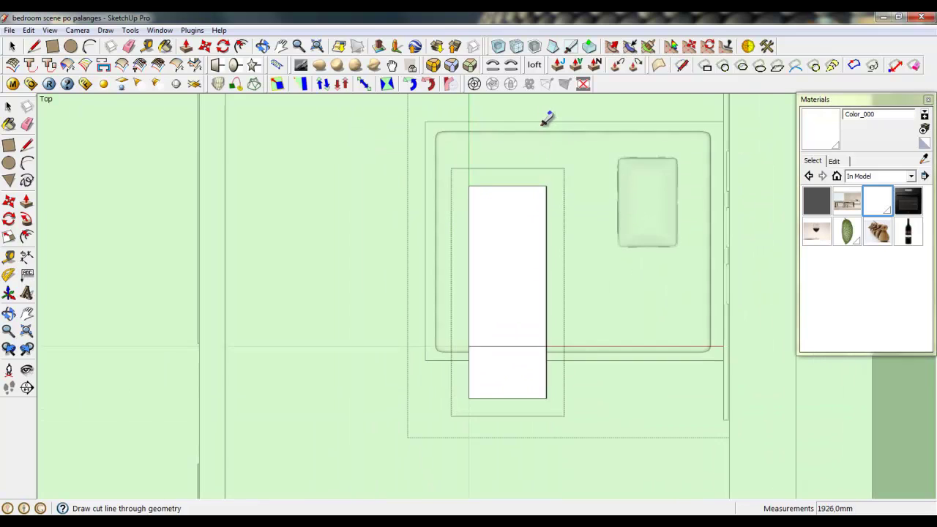
Knife-cut the slab lengthwise just inside its other long edge, the one facing away from the pillow
{"action": "scroll", "coordinate": [517, 273], "scroll_direction": "down", "scroll_amount": 2}
{"action": "scroll", "coordinate": [466, 322], "scroll_direction": "up", "scroll_amount": 8}
{"action": "scroll", "coordinate": [450, 320], "scroll_direction": "up", "scroll_amount": 1}
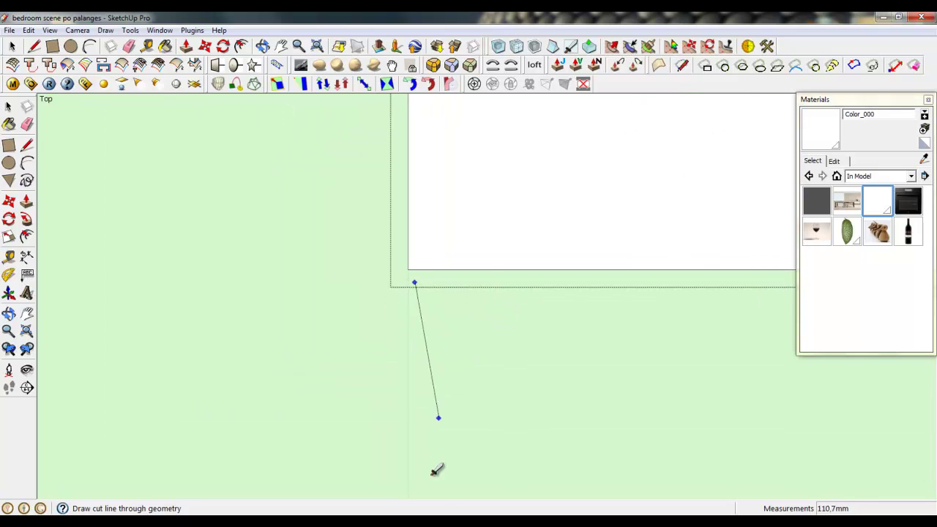
{"action": "scroll", "coordinate": [437, 469], "scroll_direction": "down", "scroll_amount": 5}
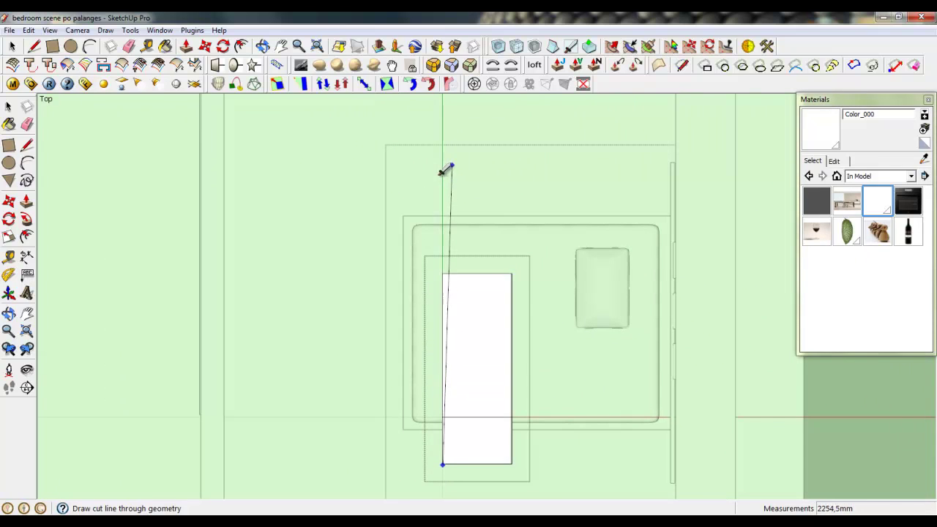
Knife-cut the slab's overhanging end crosswise with six parallel lines, one just inside the short edge and five spaced toward the mattress edge
{"action": "scroll", "coordinate": [429, 443], "scroll_direction": "up", "scroll_amount": 5}
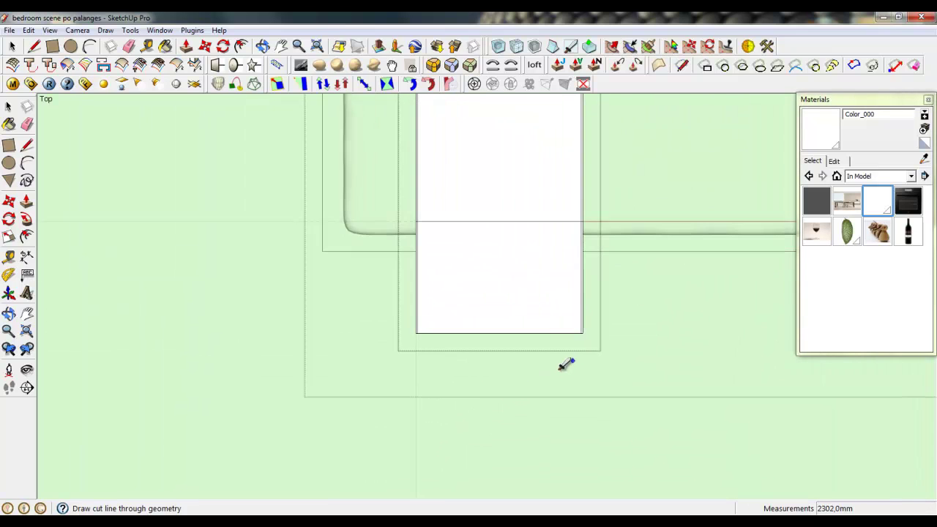
{"action": "left_click", "coordinate": [256, 330]}
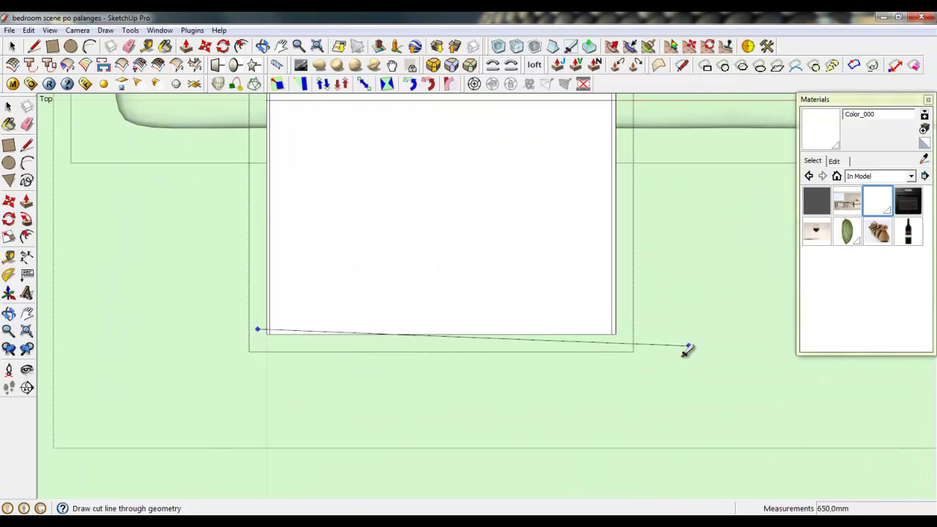
{"action": "left_click", "coordinate": [230, 299]}
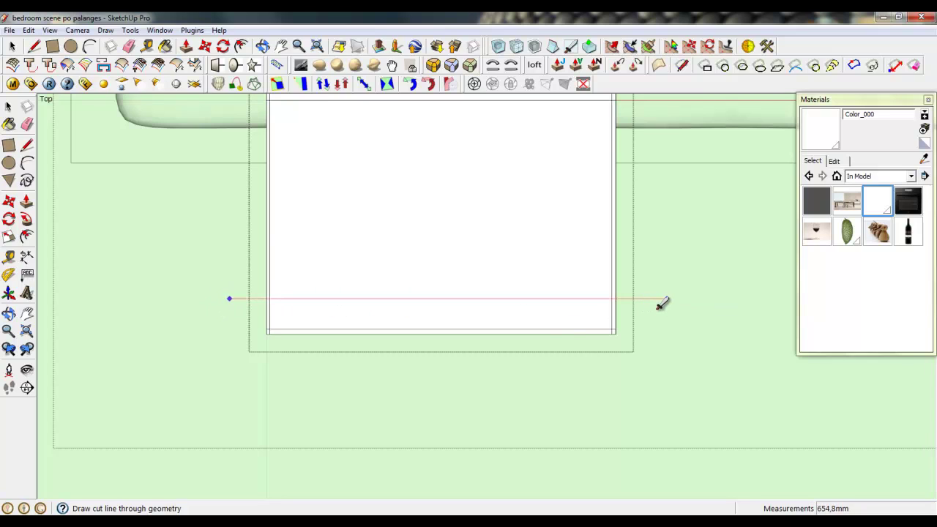
{"action": "left_click", "coordinate": [247, 260]}
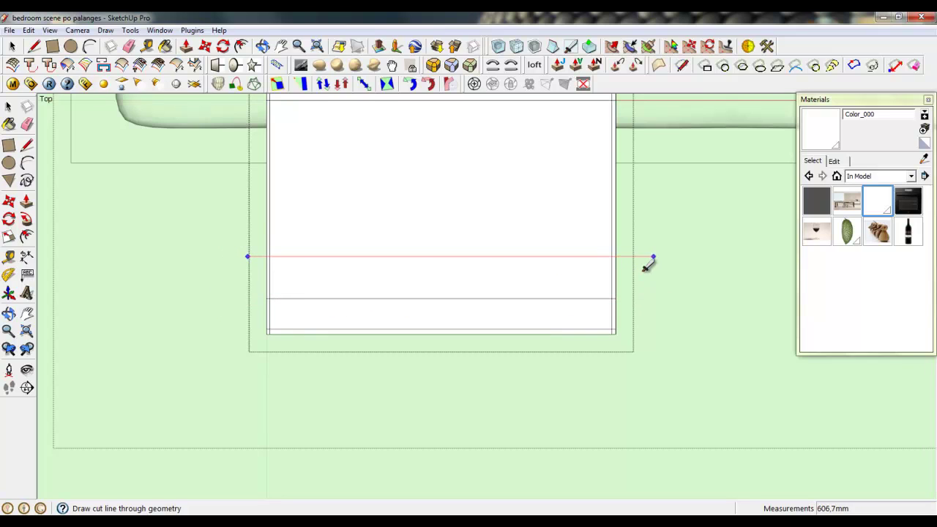
{"action": "left_click", "coordinate": [649, 262]}
{"action": "scroll", "coordinate": [637, 396], "scroll_direction": "down", "scroll_amount": 3}
{"action": "scroll", "coordinate": [608, 322], "scroll_direction": "up", "scroll_amount": 2}
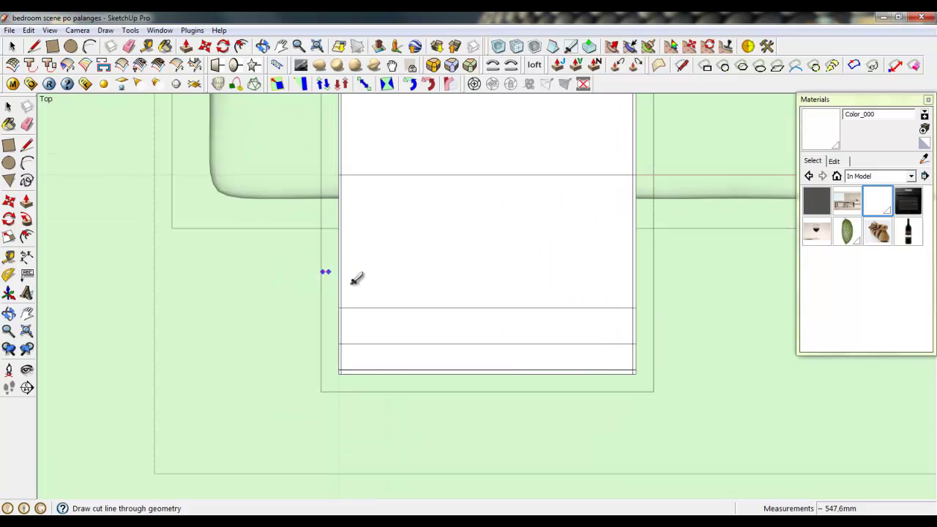
{"action": "left_click", "coordinate": [331, 244]}
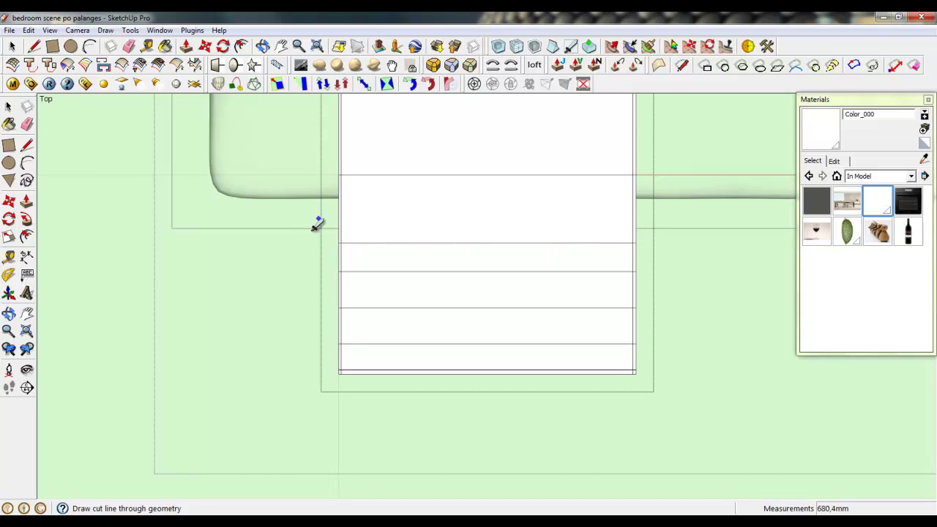
{"action": "left_click", "coordinate": [330, 215]}
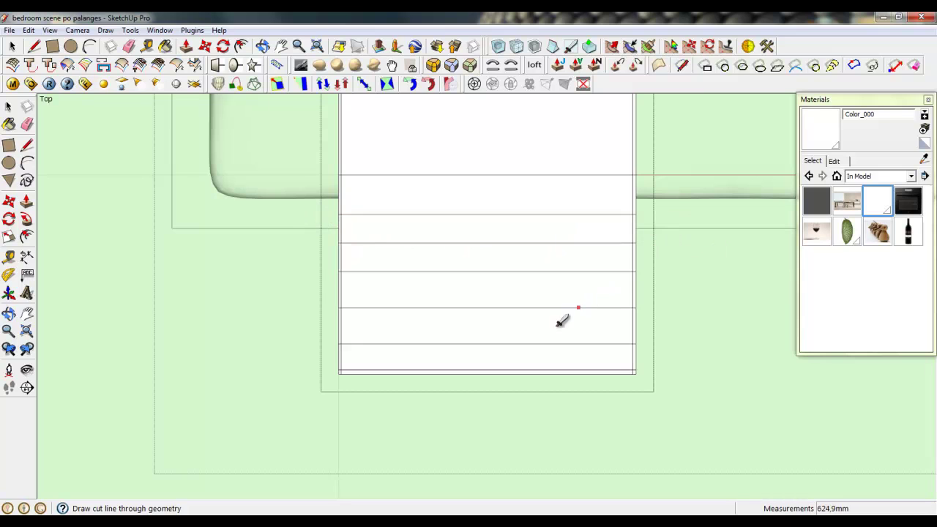
Return the camera to perspective and view the cut end of the slab at an angle
{"action": "middle_click_drag", "start_coordinate": [561, 321], "coordinate": [520, 273]}
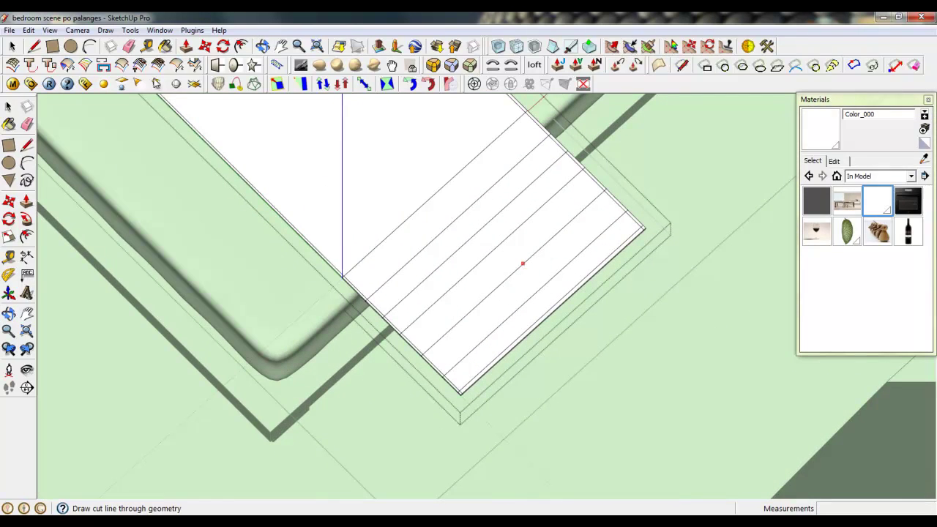
{"action": "left_click", "coordinate": [77, 31]}
{"action": "left_click", "coordinate": [92, 95]}
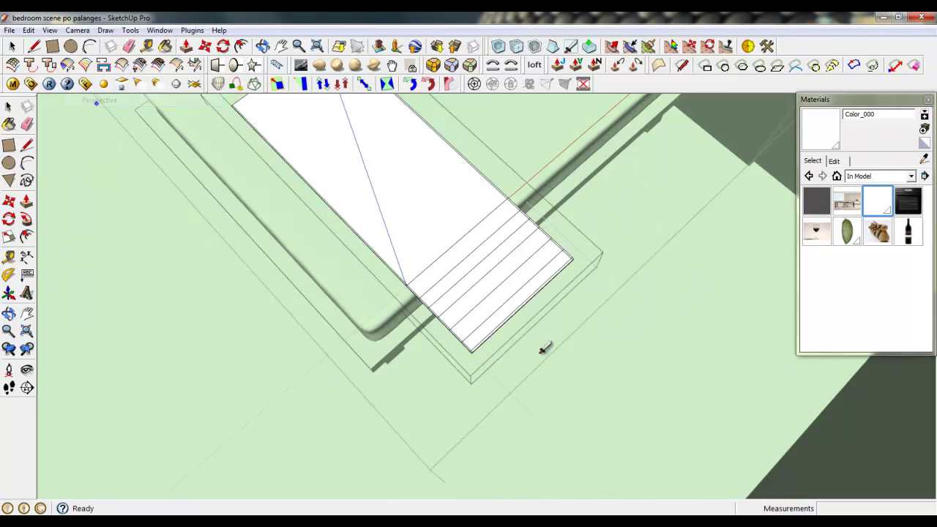
{"action": "middle_click_drag", "start_coordinate": [459, 284], "coordinate": [525, 258]}
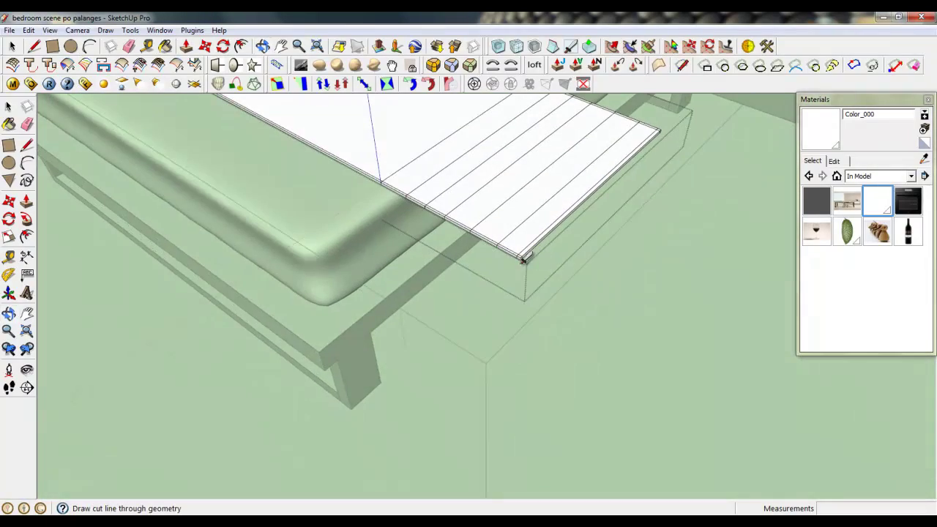
Select the slab's entire geometry and subdivide its mesh
{"action": "left_click", "coordinate": [12, 46]}
{"action": "triple_click", "coordinate": [479, 176]}
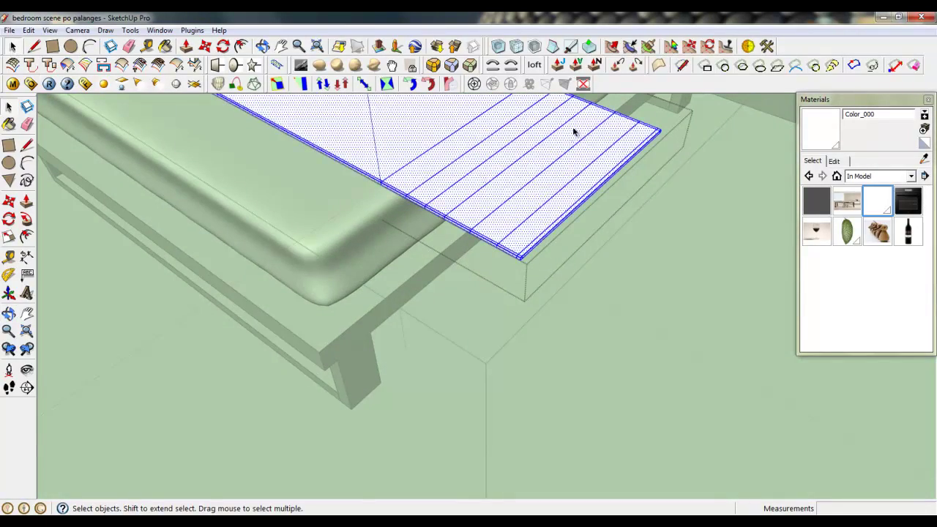
{"action": "middle_click_drag", "start_coordinate": [575, 132], "coordinate": [510, 259]}
{"action": "scroll", "coordinate": [518, 257], "scroll_direction": "up", "scroll_amount": 3}
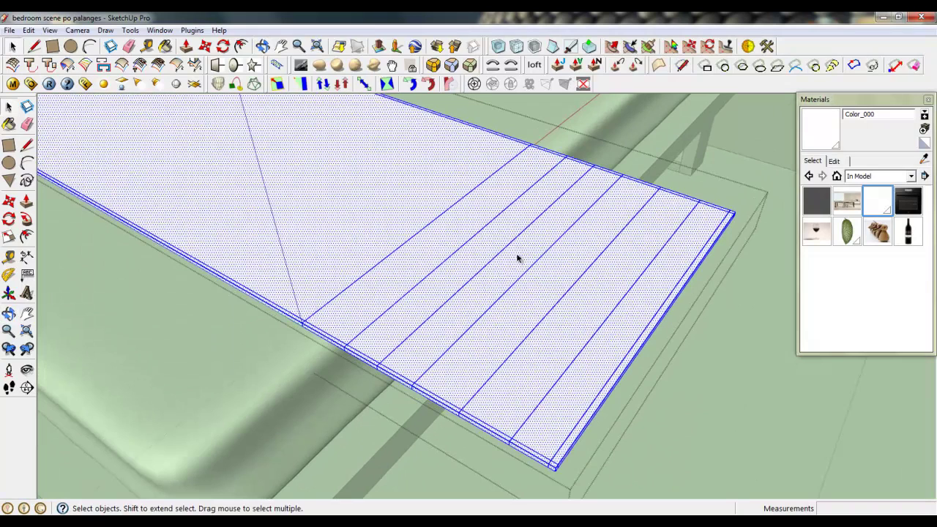
{"action": "left_click", "coordinate": [518, 47]}
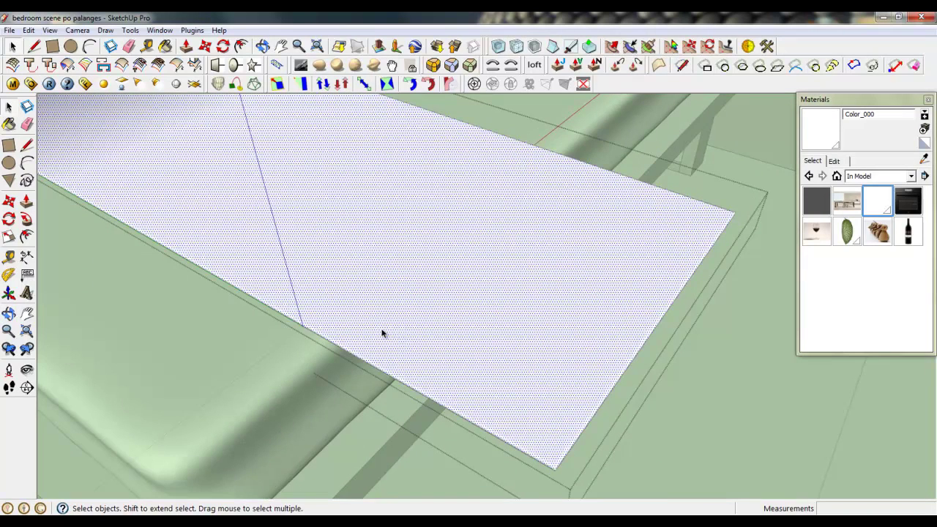
{"action": "scroll", "coordinate": [426, 310], "scroll_direction": "down", "scroll_amount": 2}
Set Soften Edges to 0 degrees between normals for the subdivided slab
{"action": "right_click", "coordinate": [425, 309]}
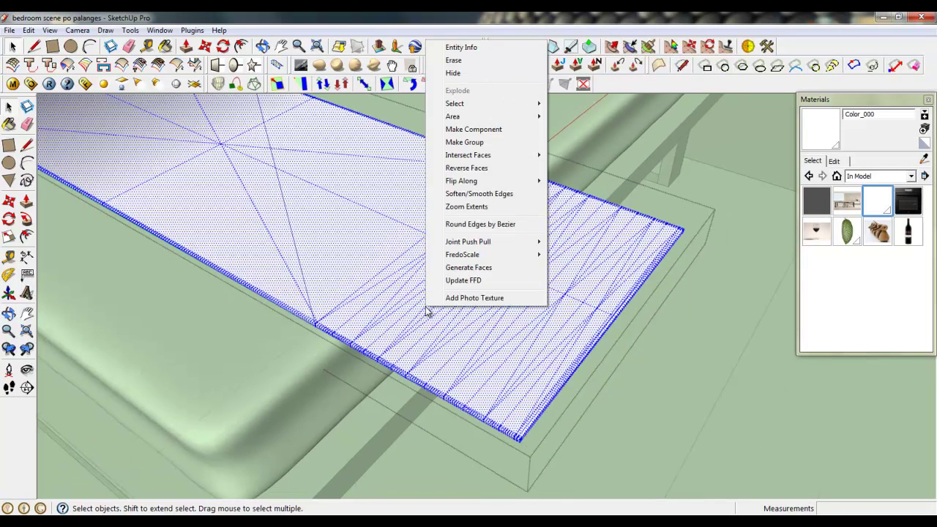
{"action": "left_click", "coordinate": [479, 193]}
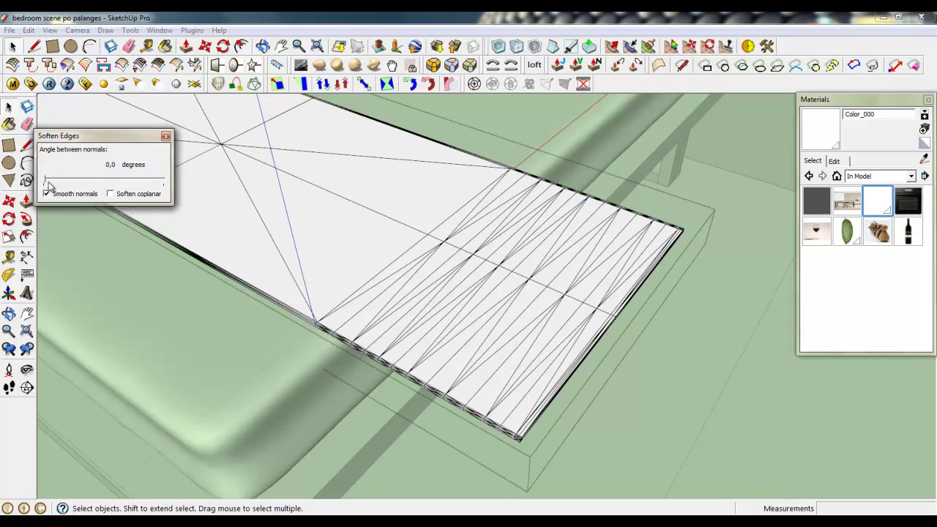
{"action": "left_click", "coordinate": [166, 138]}
Select the blanket's overhanging end and try to bend it downward from the fold line with Radial Bending in a side view
{"action": "middle_click_drag", "start_coordinate": [446, 337], "coordinate": [407, 310]}
{"action": "scroll", "coordinate": [348, 428], "scroll_direction": "up", "scroll_amount": 3}
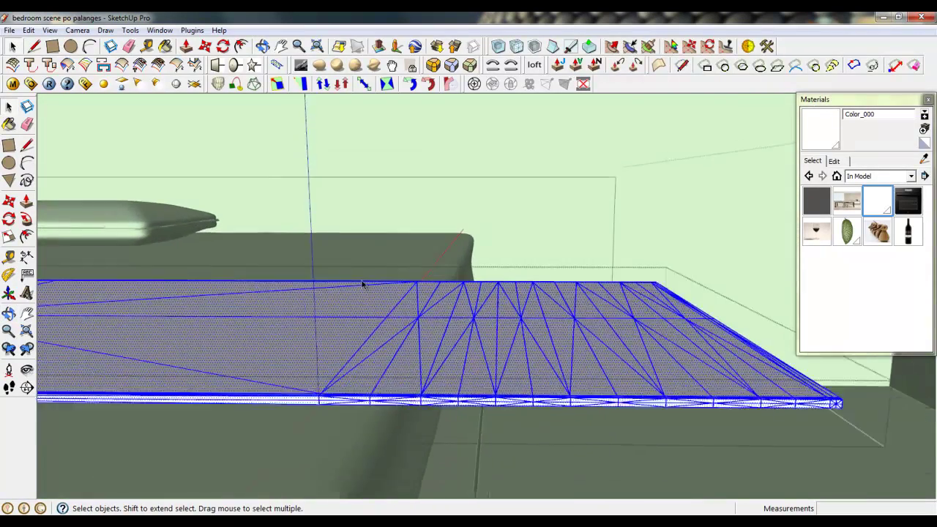
{"action": "scroll", "coordinate": [363, 283], "scroll_direction": "down", "scroll_amount": 5}
{"action": "left_click_drag", "start_coordinate": [342, 243], "coordinate": [553, 361]}
{"action": "middle_click_drag", "start_coordinate": [553, 360], "coordinate": [476, 277]}
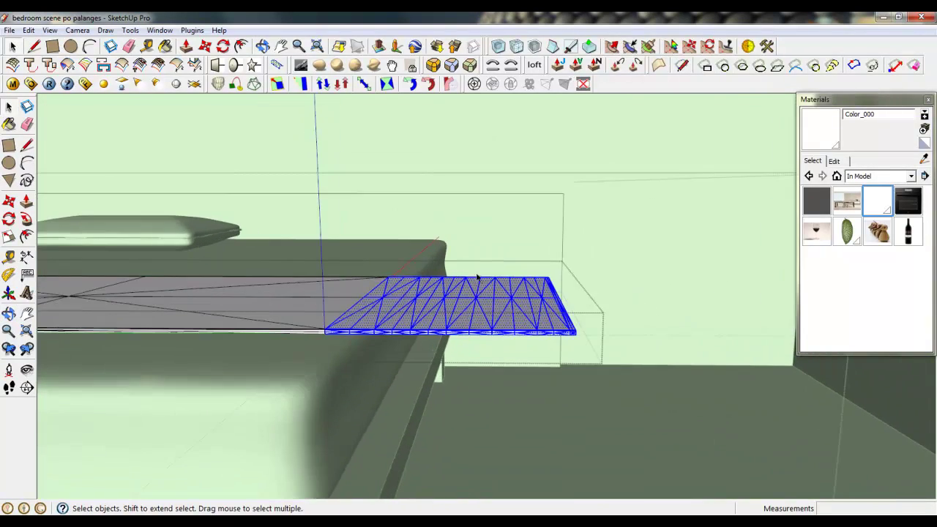
{"action": "middle_click_drag", "start_coordinate": [353, 309], "coordinate": [316, 237]}
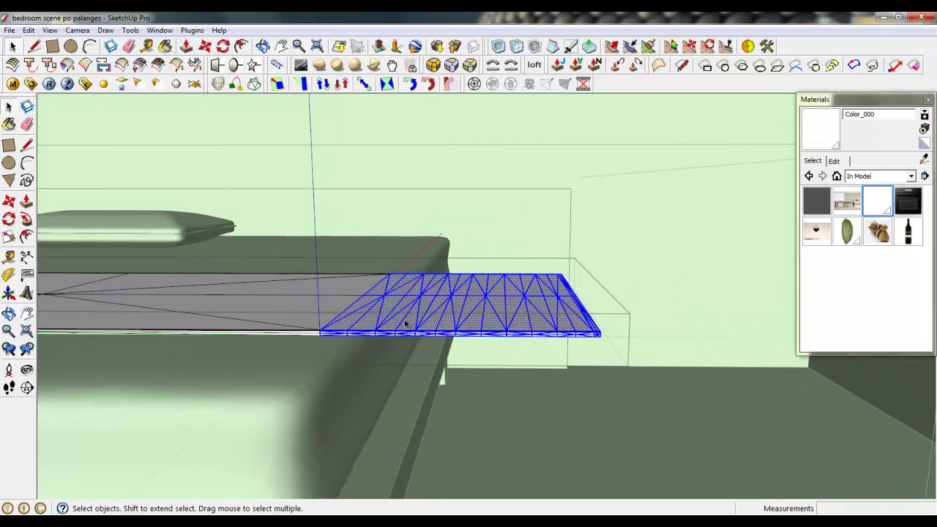
{"action": "mouse_move", "coordinate": [405, 323]}
{"action": "middle_mouse_down"}
{"action": "mouse_move", "coordinate": [404, 293]}
{"action": "mouse_move", "coordinate": [367, 372]}
{"action": "mouse_move", "coordinate": [406, 334]}
{"action": "middle_mouse_up"}
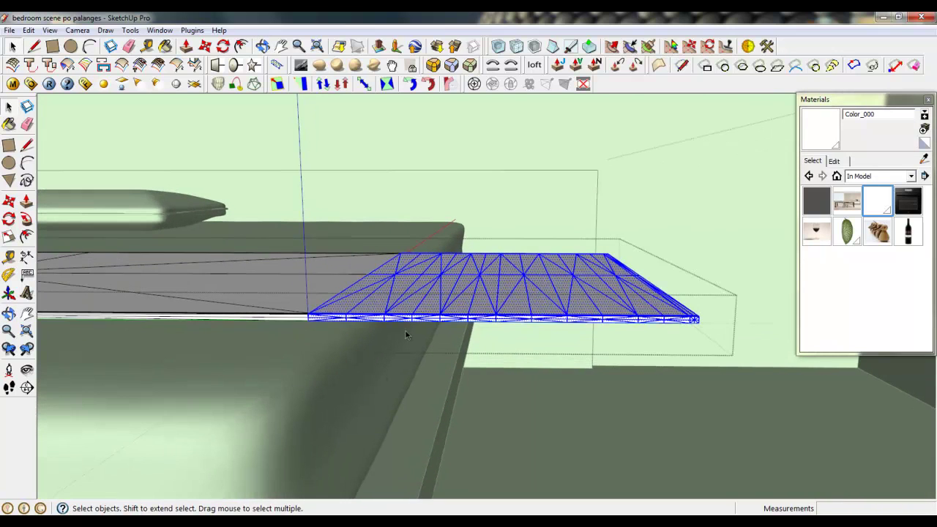
{"action": "left_click", "coordinate": [451, 85]}
{"action": "middle_click_drag", "start_coordinate": [334, 316], "coordinate": [335, 272]}
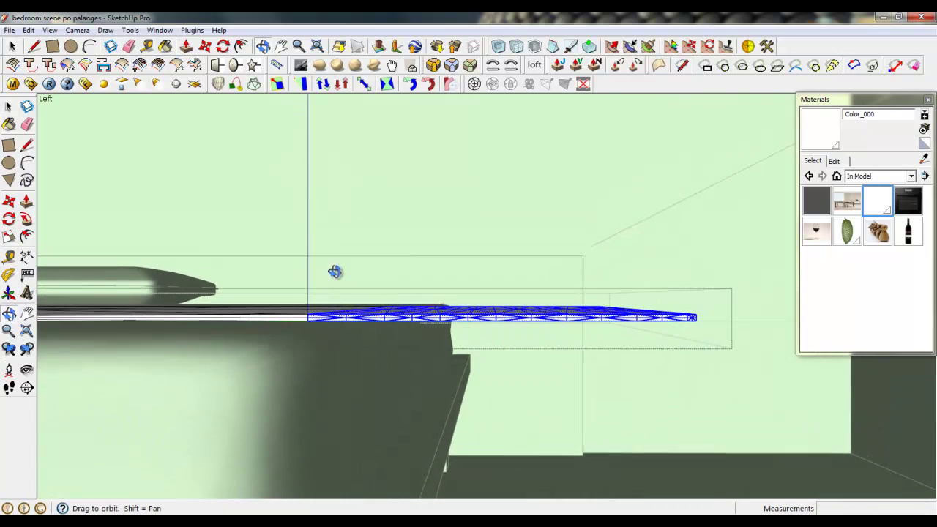
{"action": "left_click", "coordinate": [314, 317]}
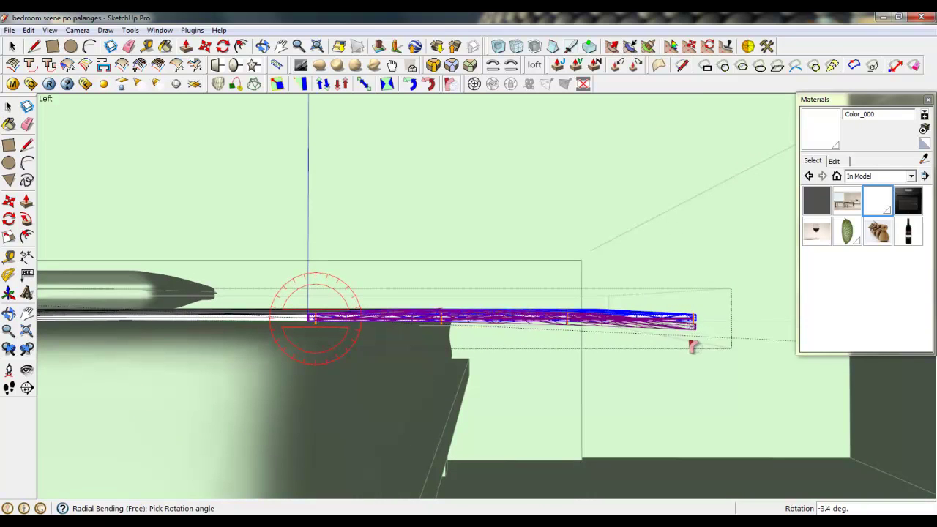
{"action": "left_click", "coordinate": [695, 323]}
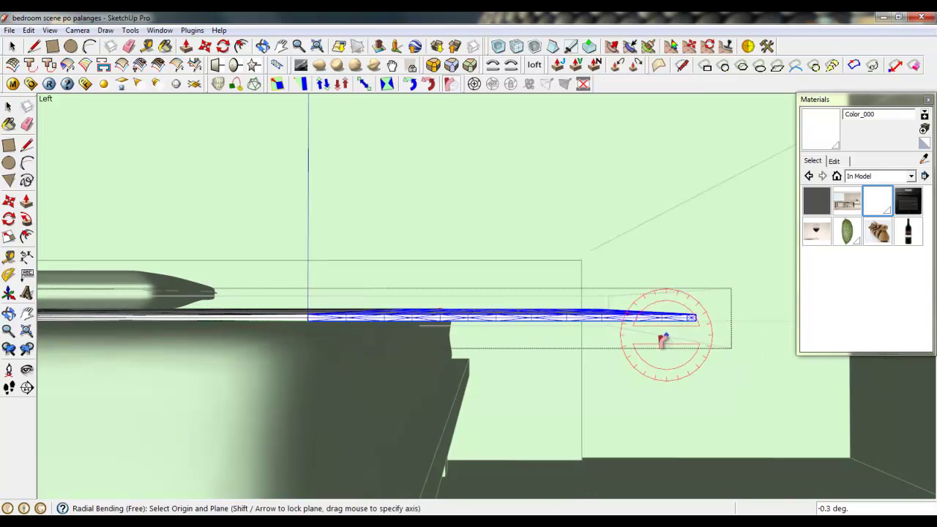
Try another radial bend of the selected end, using a short reference direction of about 46 mm from the fold line
{"action": "left_click", "coordinate": [309, 317]}
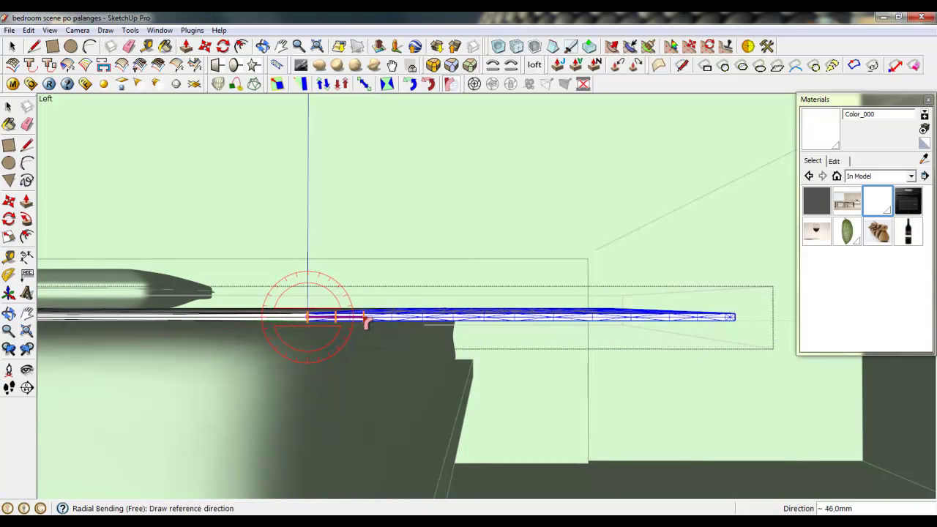
{"action": "left_click", "coordinate": [365, 321]}
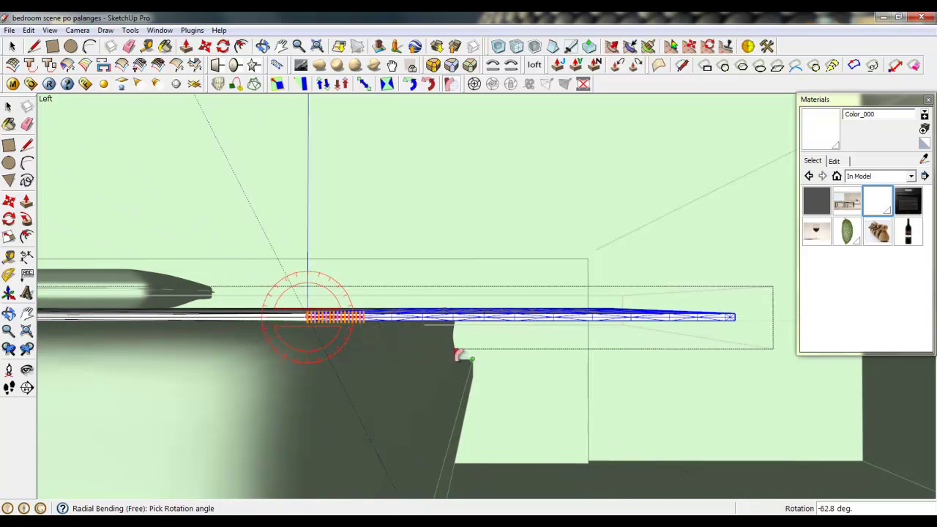
{"action": "left_click", "coordinate": [375, 322]}
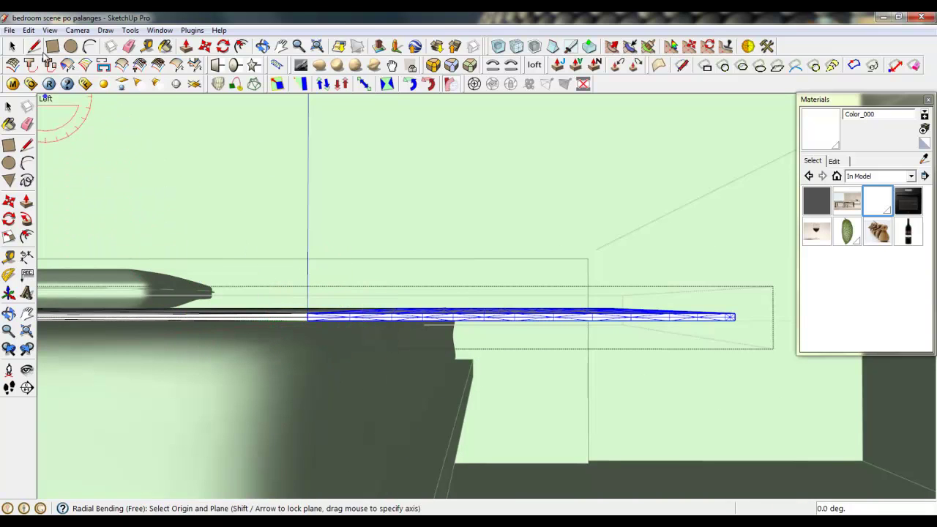
Turn on the display of hidden geometry in the model
{"action": "left_click", "coordinate": [50, 30]}
{"action": "left_click", "coordinate": [66, 71]}
{"action": "scroll", "coordinate": [300, 346], "scroll_direction": "up", "scroll_amount": 1}
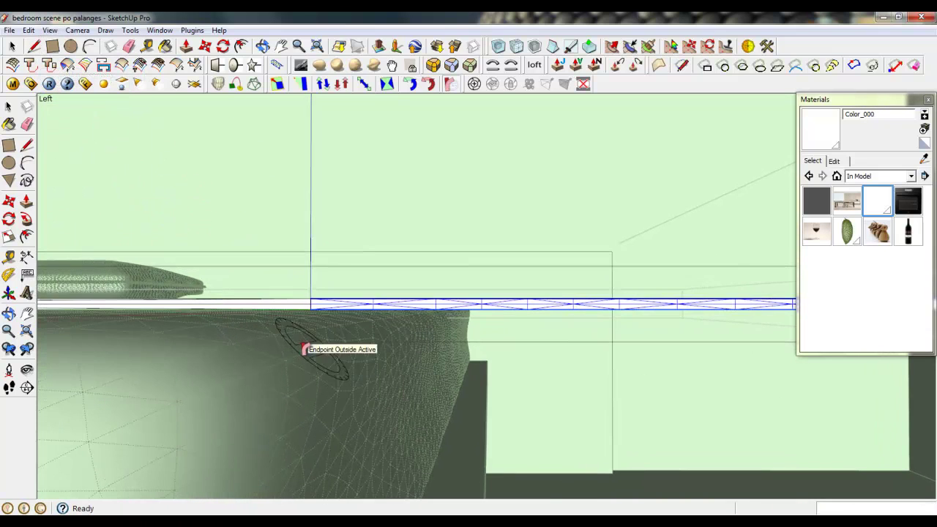
{"action": "left_click", "coordinate": [321, 305]}
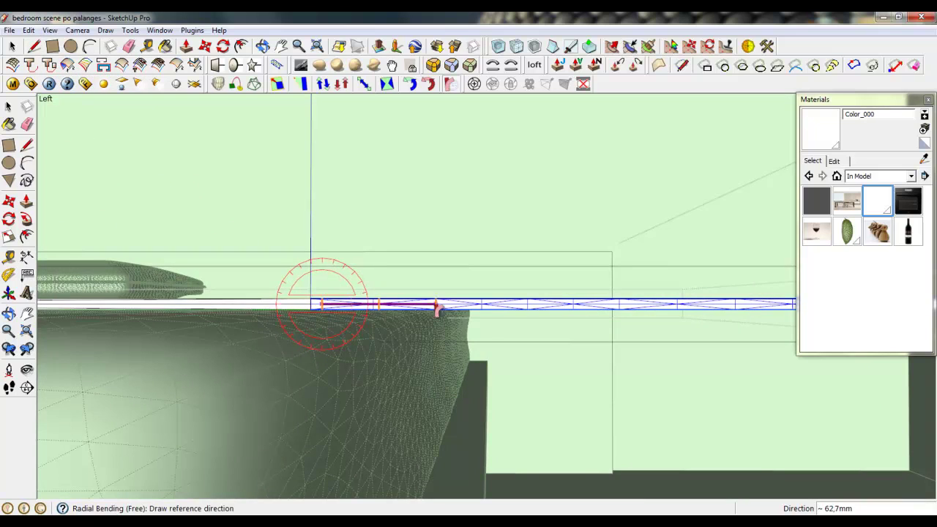
{"action": "left_click", "coordinate": [522, 311]}
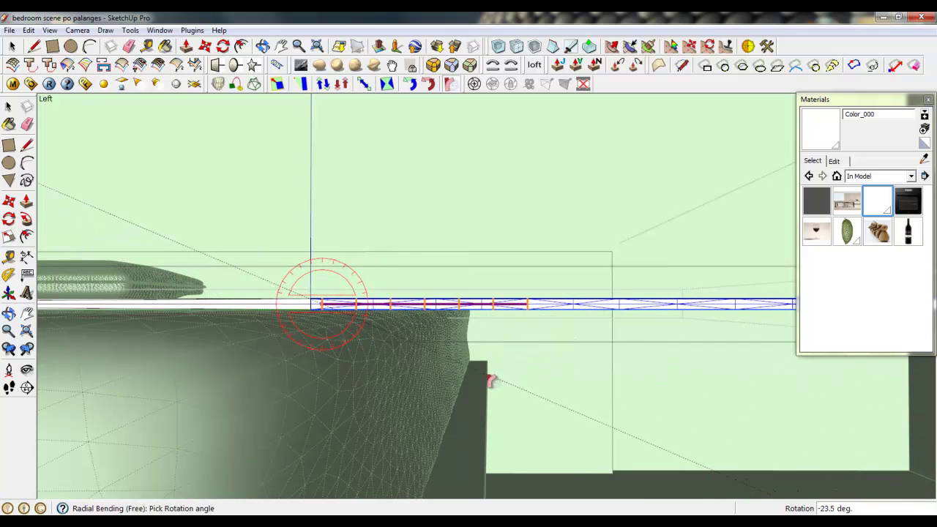
{"action": "left_click", "coordinate": [12, 47]}
Select the blanket's overhanging end and radially bend it down over the mattress edge by about 76 degrees from the fold line
{"action": "middle_click_drag", "start_coordinate": [452, 314], "coordinate": [328, 272]}
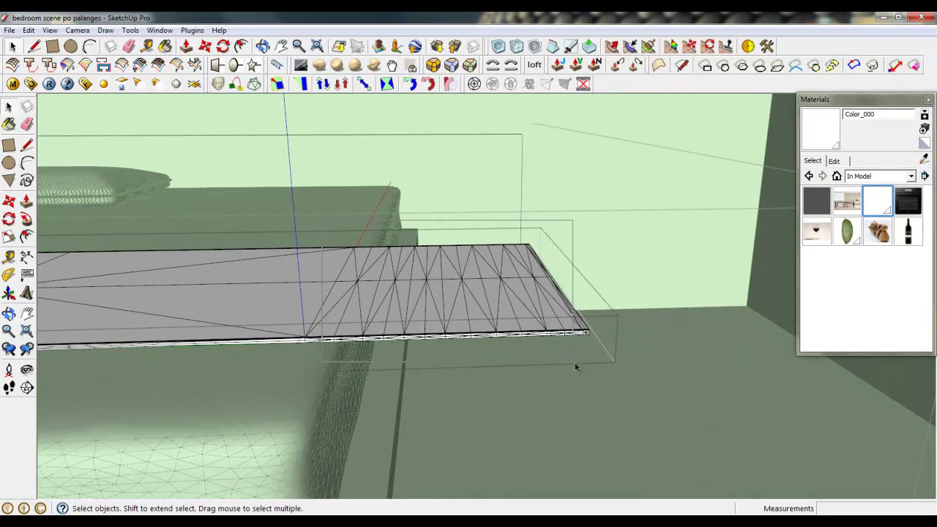
{"action": "left_click_drag", "start_coordinate": [575, 364], "coordinate": [595, 367]}
{"action": "left_click_drag", "start_coordinate": [303, 203], "coordinate": [654, 392]}
{"action": "scroll", "coordinate": [309, 327], "scroll_direction": "up", "scroll_amount": 3}
{"action": "middle_click_drag", "start_coordinate": [311, 337], "coordinate": [284, 294]}
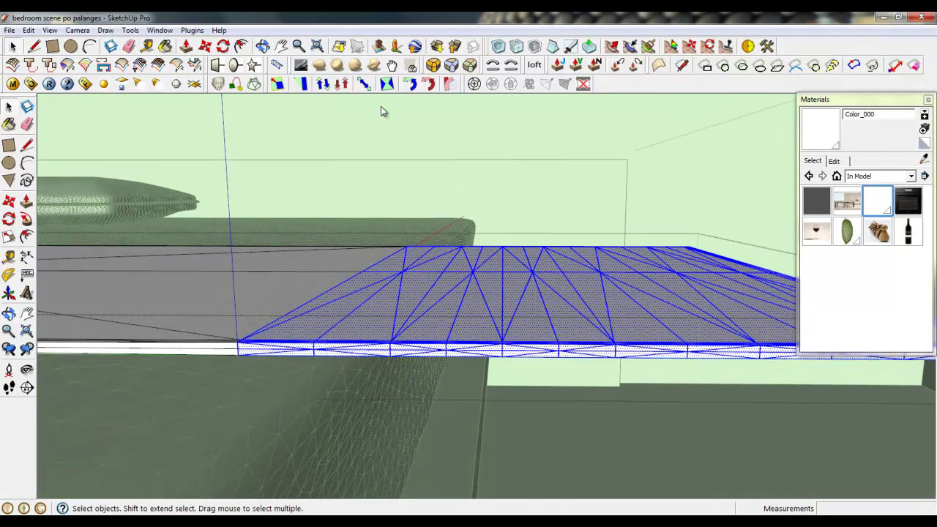
{"action": "left_click", "coordinate": [448, 84]}
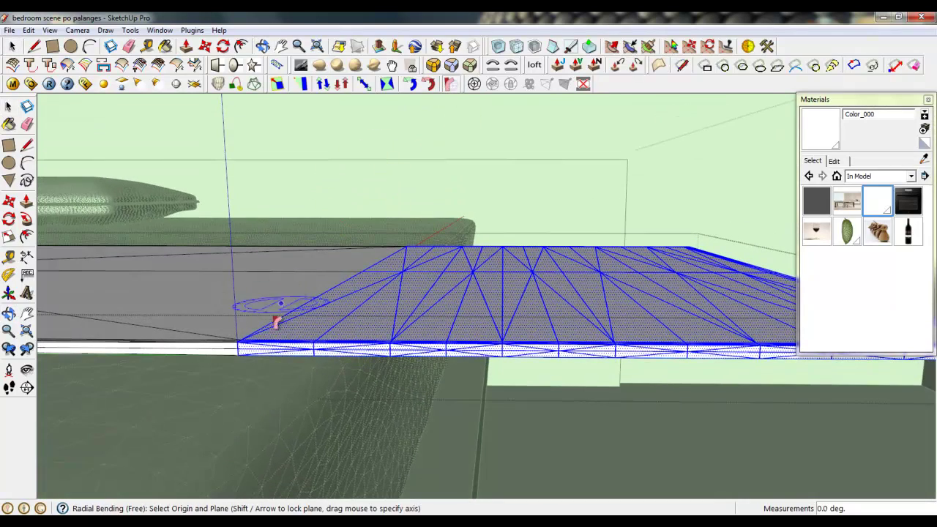
{"action": "left_click", "coordinate": [246, 350]}
{"action": "left_click", "coordinate": [487, 355]}
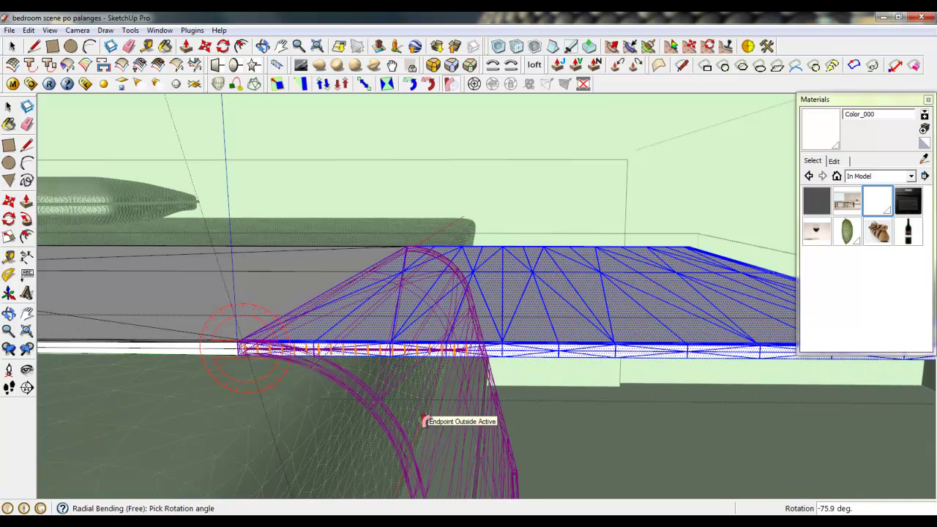
{"action": "left_click", "coordinate": [425, 421]}
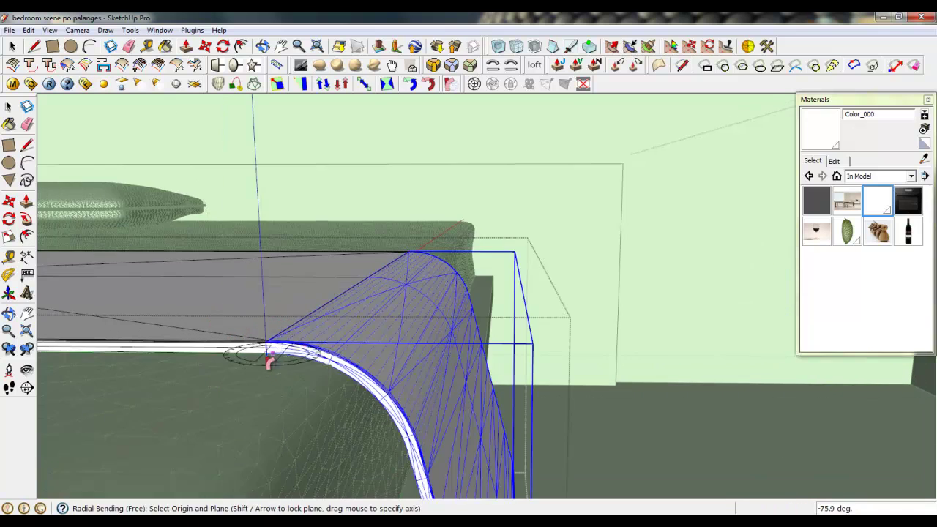
Radially bend the hanging part of the blanket outward, away from the bed, starting just below the upper curve
{"action": "middle_click_drag", "start_coordinate": [268, 359], "coordinate": [424, 275]}
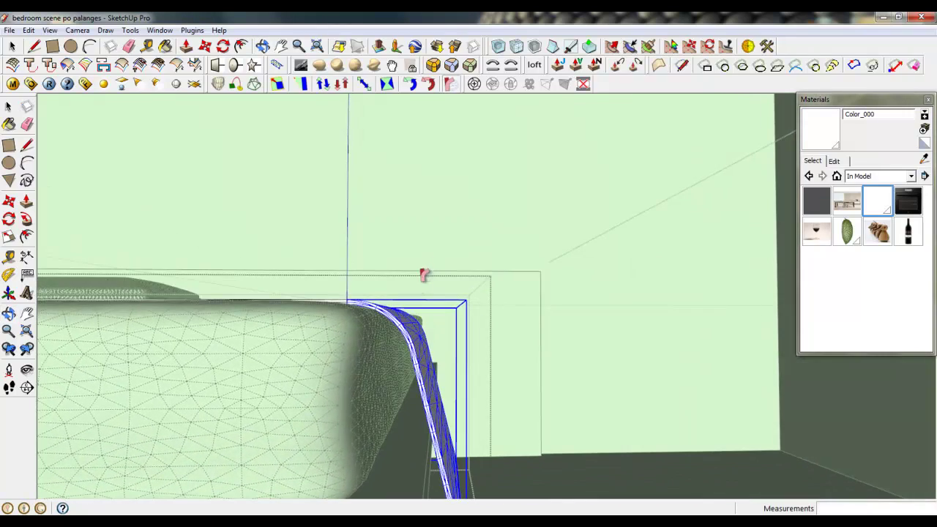
{"action": "scroll", "coordinate": [424, 326], "scroll_direction": "down", "scroll_amount": 2}
{"action": "scroll", "coordinate": [419, 383], "scroll_direction": "up", "scroll_amount": 5}
{"action": "left_click", "coordinate": [428, 315]}
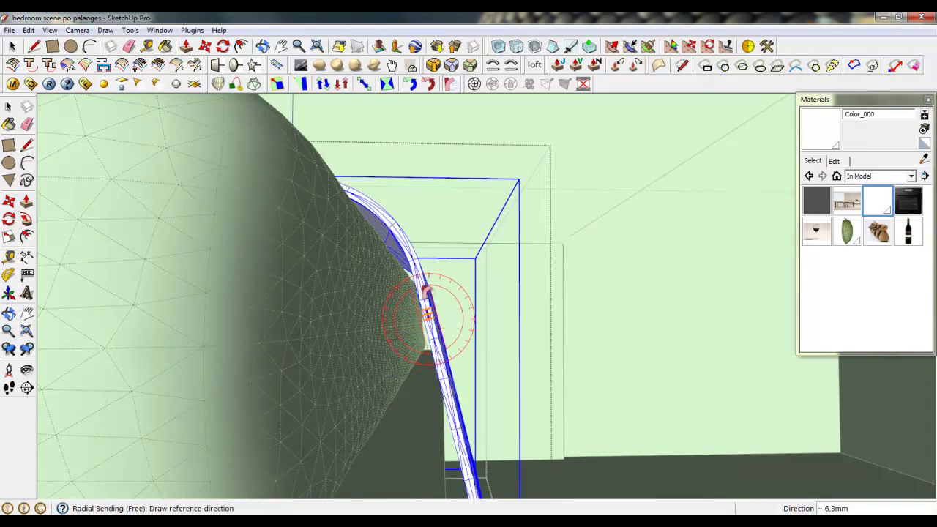
{"action": "scroll", "coordinate": [427, 311], "scroll_direction": "down", "scroll_amount": 3}
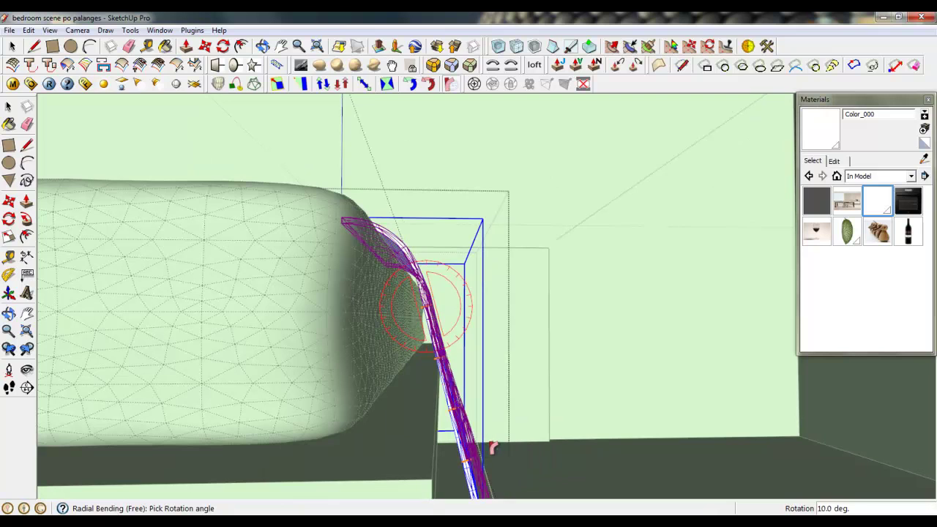
{"action": "left_click", "coordinate": [513, 433]}
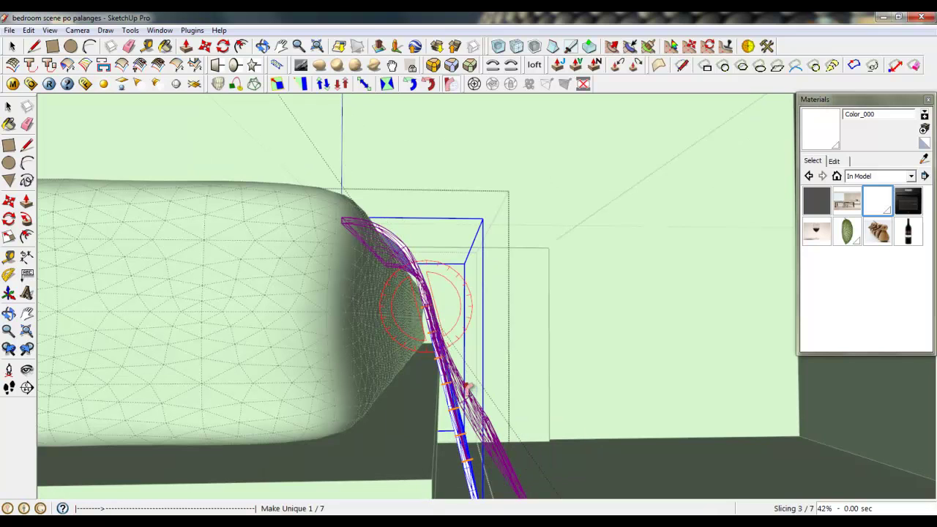
Radially bend the hanging part back toward the bed frame by about 30 degrees, with the reference running from the upper curve to its lower end
{"action": "left_click", "coordinate": [410, 263]}
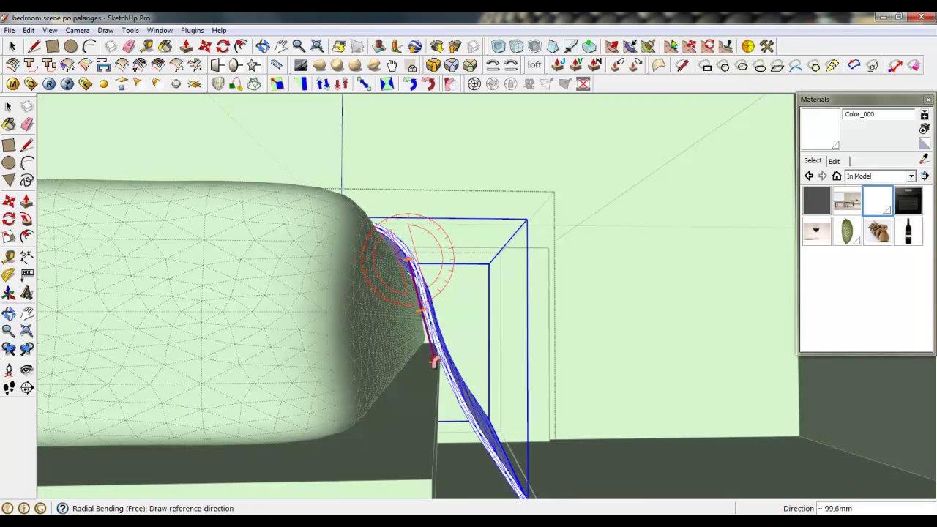
{"action": "middle_click_drag", "start_coordinate": [434, 357], "coordinate": [437, 336]}
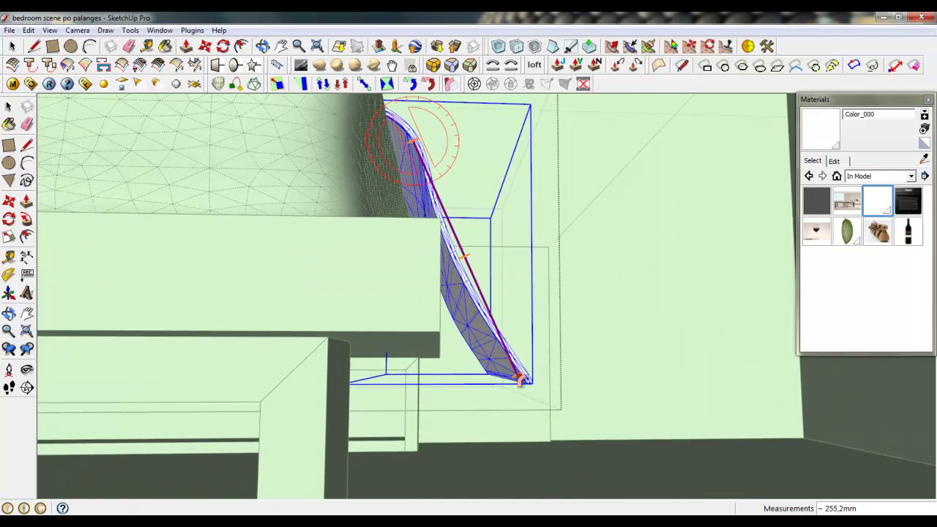
{"action": "left_click", "coordinate": [523, 379]}
{"action": "middle_click_drag", "start_coordinate": [522, 379], "coordinate": [513, 412]}
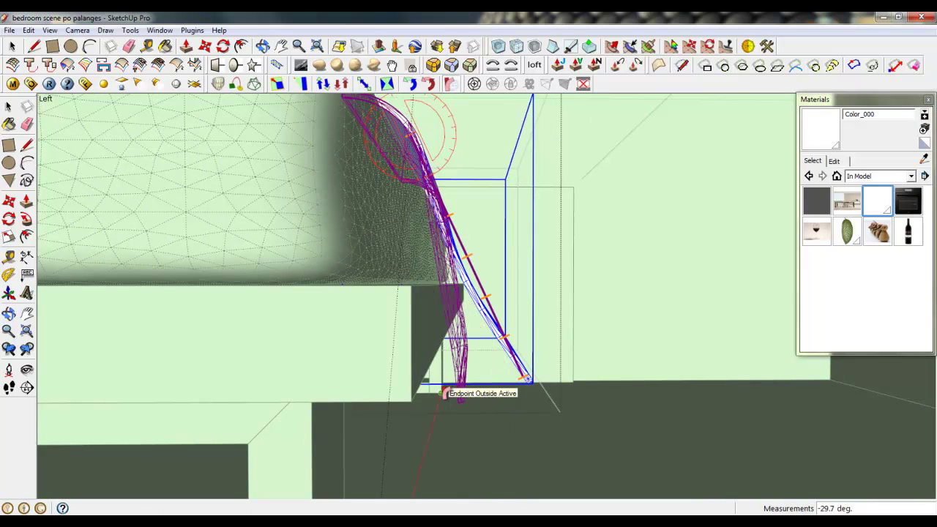
{"action": "left_click", "coordinate": [445, 391]}
Radially bend the lowest part of the blanket 10 degrees inward beside the bed frame and deselect it
{"action": "middle_click_drag", "start_coordinate": [400, 320], "coordinate": [405, 342]}
{"action": "left_click", "coordinate": [435, 315]}
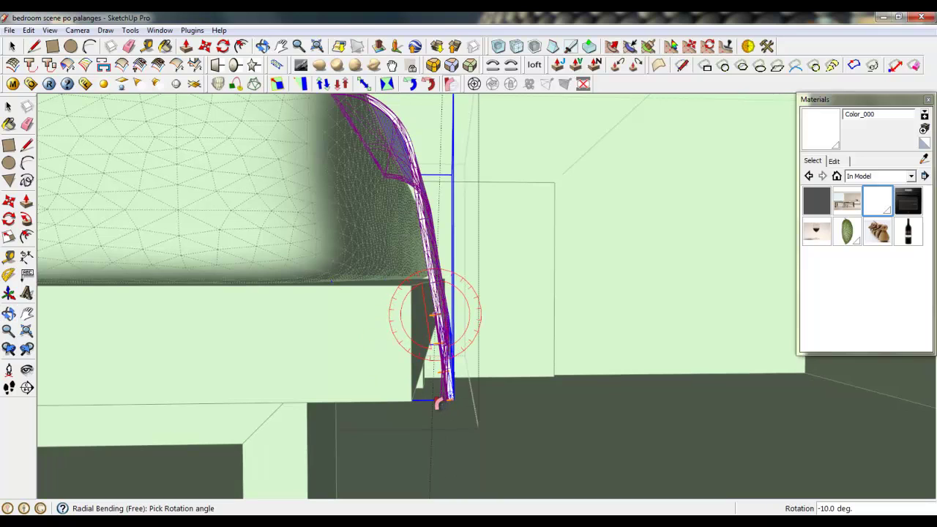
{"action": "left_click", "coordinate": [432, 402]}
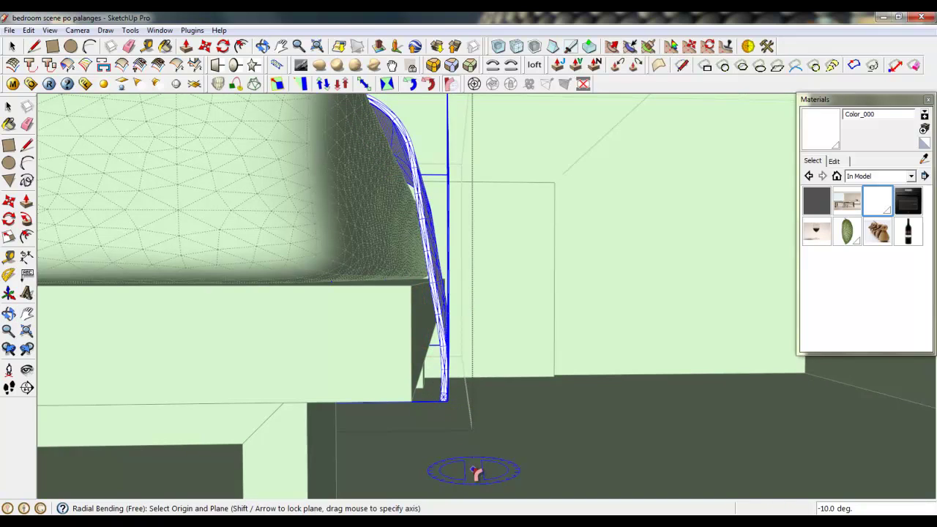
{"action": "middle_click_drag", "start_coordinate": [477, 444], "coordinate": [256, 438]}
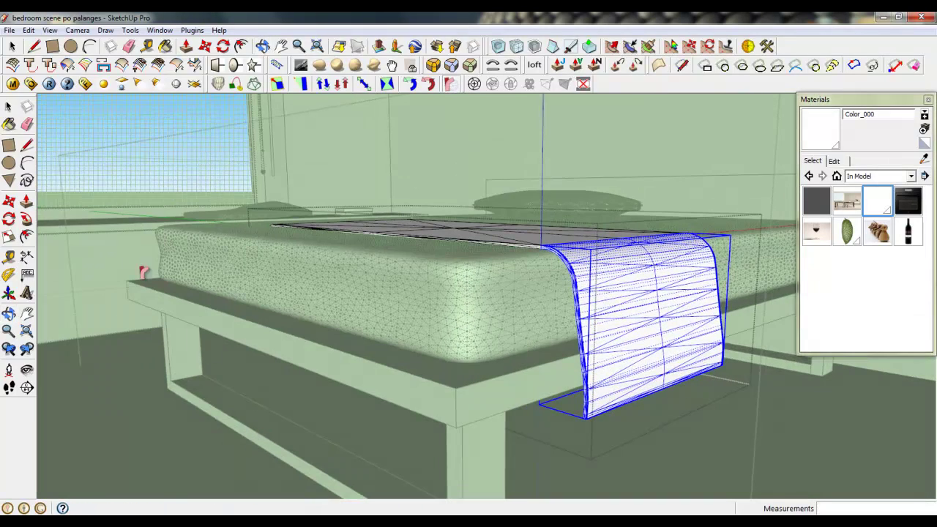
{"action": "left_click", "coordinate": [85, 166]}
Examine the bent blanket's curve and mesh edges over the mattress edge from close up and from a distance
{"action": "scroll", "coordinate": [302, 329], "scroll_direction": "down", "scroll_amount": 2}
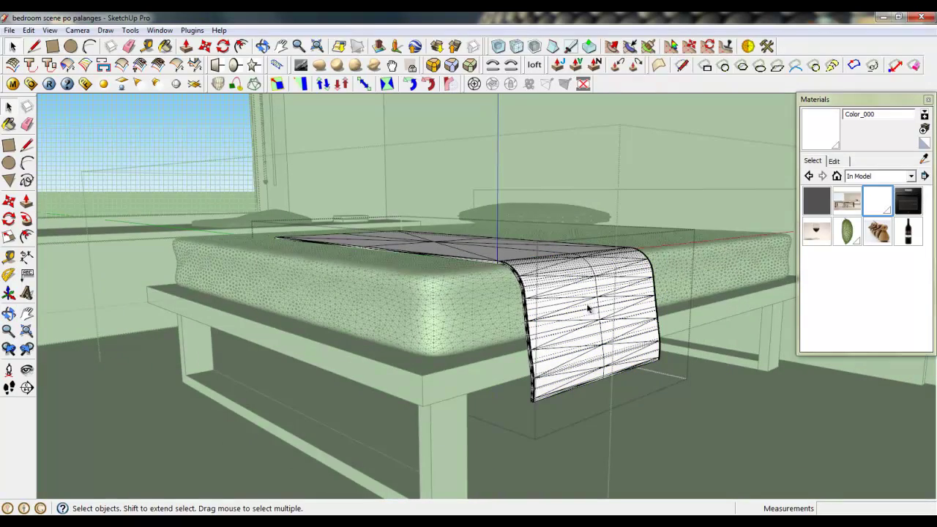
{"action": "scroll", "coordinate": [588, 309], "scroll_direction": "up", "scroll_amount": 8}
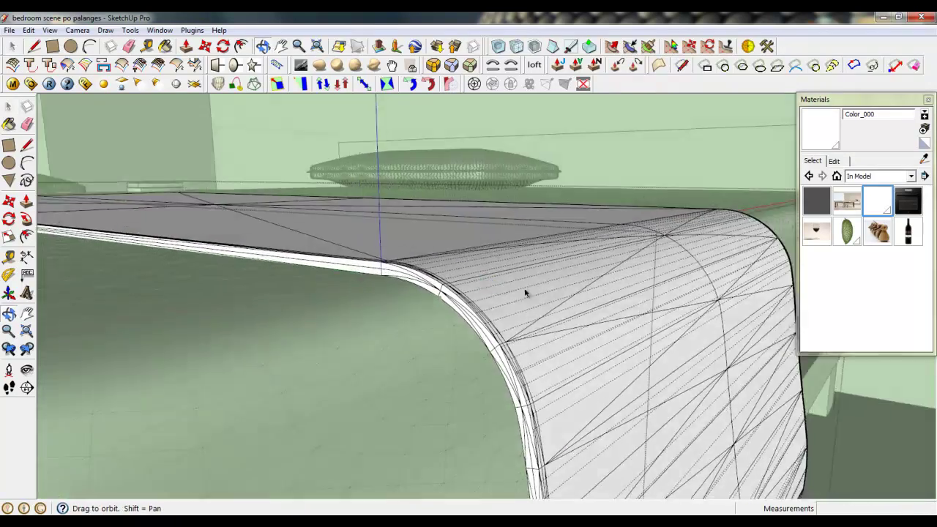
{"action": "middle_click_drag", "start_coordinate": [525, 293], "coordinate": [412, 288]}
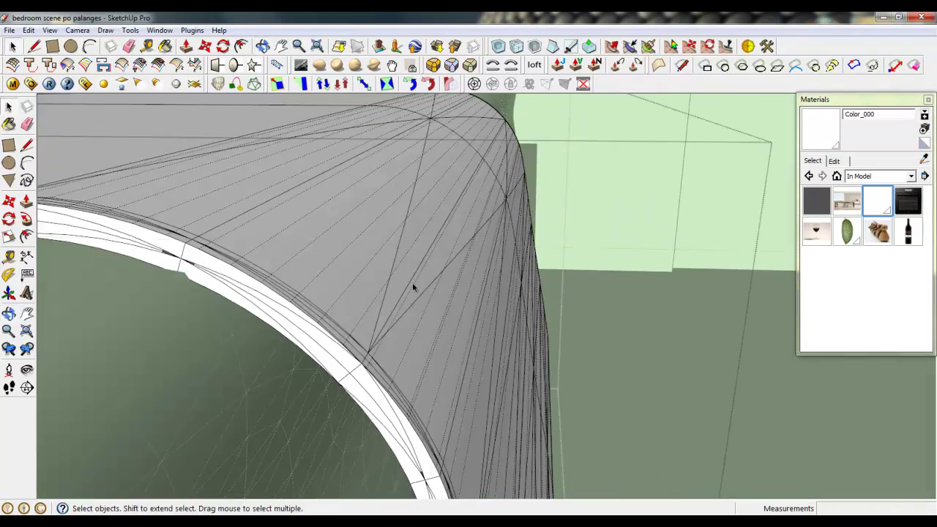
{"action": "scroll", "coordinate": [439, 252], "scroll_direction": "down", "scroll_amount": 10}
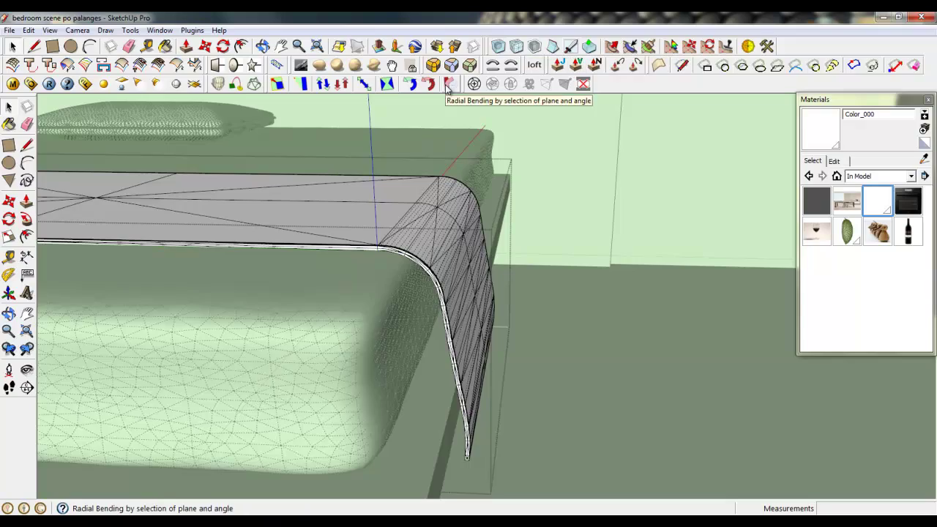
{"action": "scroll", "coordinate": [389, 242], "scroll_direction": "up", "scroll_amount": 5}
{"action": "scroll", "coordinate": [390, 241], "scroll_direction": "down", "scroll_amount": 8}
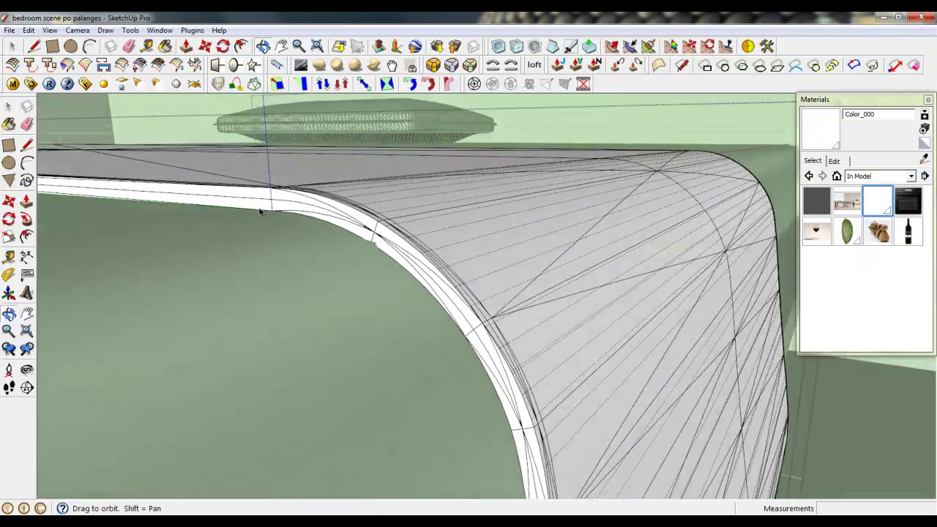
{"action": "scroll", "coordinate": [460, 197], "scroll_direction": "down", "scroll_amount": 2}
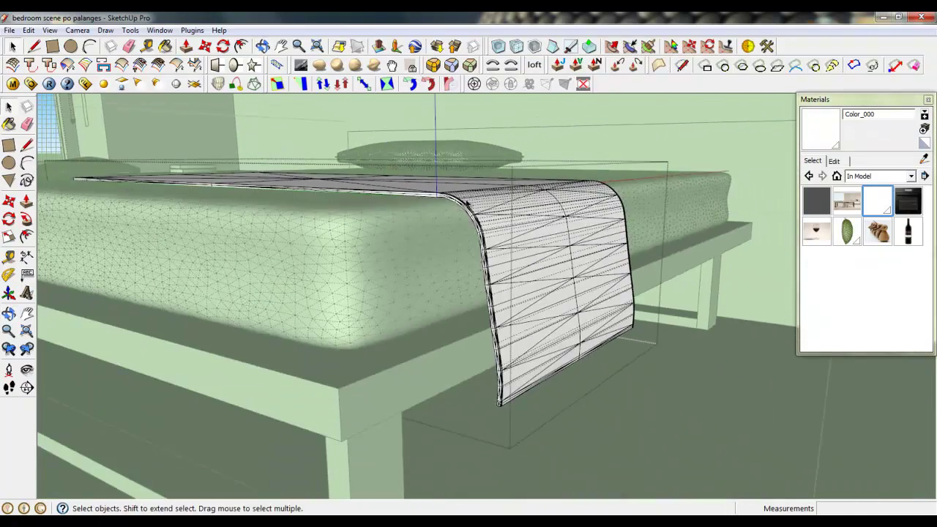
{"action": "scroll", "coordinate": [466, 203], "scroll_direction": "up", "scroll_amount": 5}
{"action": "middle_click_drag", "start_coordinate": [475, 237], "coordinate": [456, 219]}
{"action": "scroll", "coordinate": [553, 251], "scroll_direction": "down", "scroll_amount": 2}
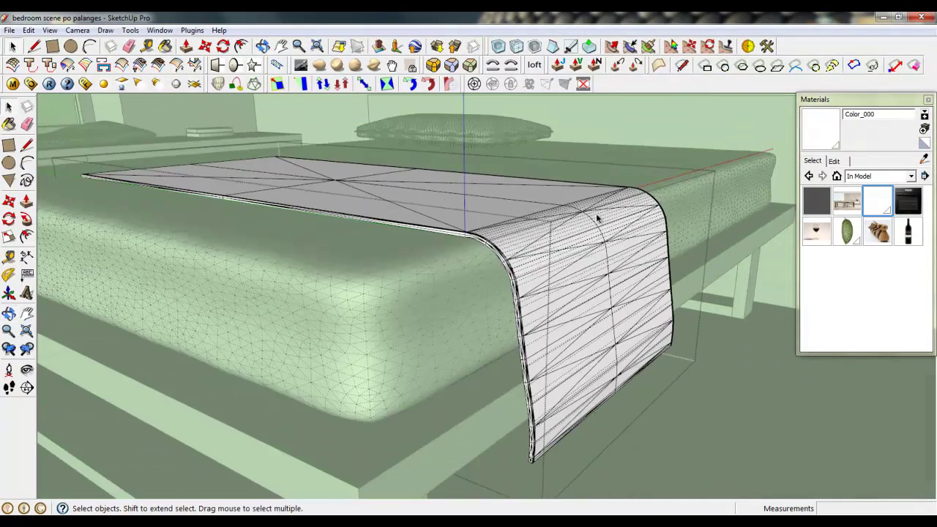
Turn off the display of hidden geometry and close the blanket group
{"action": "middle_click_drag", "start_coordinate": [605, 276], "coordinate": [496, 466]}
{"action": "scroll", "coordinate": [496, 465], "scroll_direction": "down", "scroll_amount": 3}
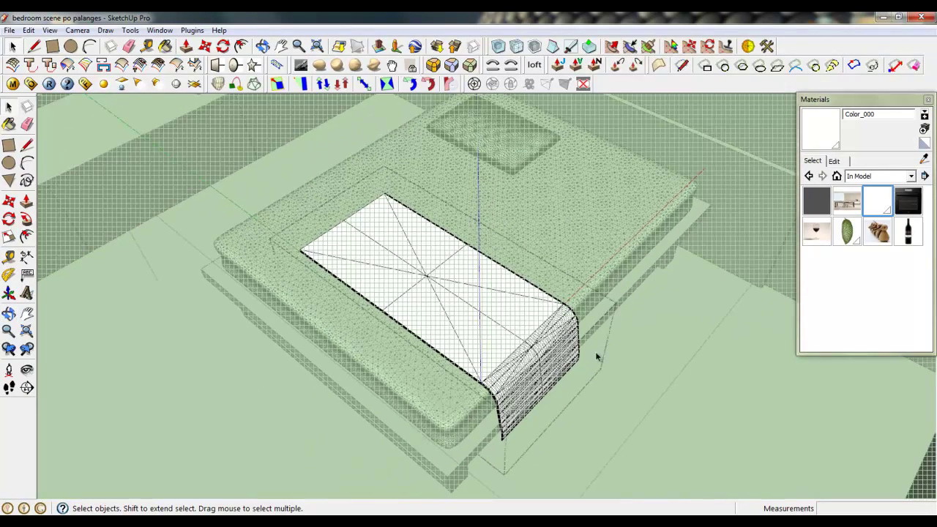
{"action": "left_click", "coordinate": [50, 30]}
{"action": "left_click", "coordinate": [67, 73]}
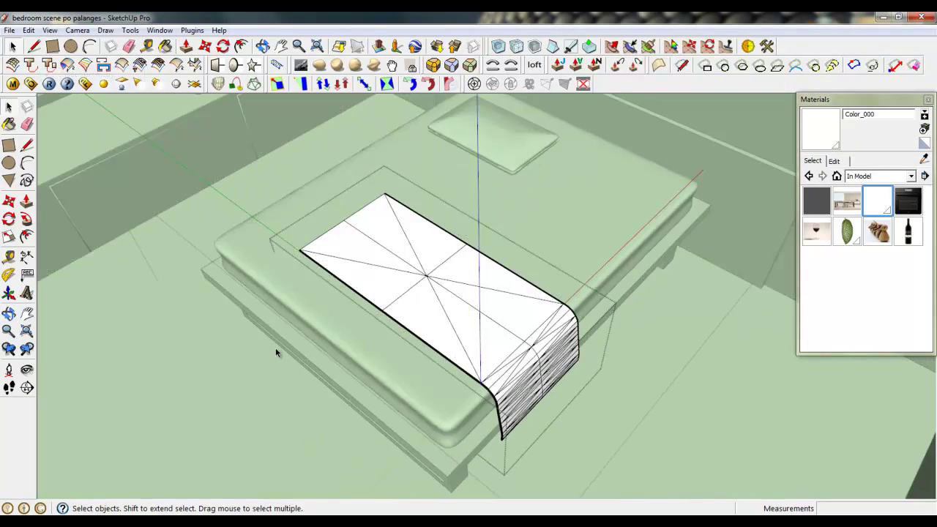
{"action": "scroll", "coordinate": [279, 352], "scroll_direction": "down", "scroll_amount": 3}
{"action": "right_click", "coordinate": [427, 276]}
{"action": "left_click", "coordinate": [427, 276]}
Inside the headboard group, outline a rectangle from the bed frame's end corner to the headboard's side edge, matching the frame's thickness
{"action": "middle_click_drag", "start_coordinate": [432, 277], "coordinate": [583, 238]}
{"action": "scroll", "coordinate": [583, 236], "scroll_direction": "up", "scroll_amount": 7}
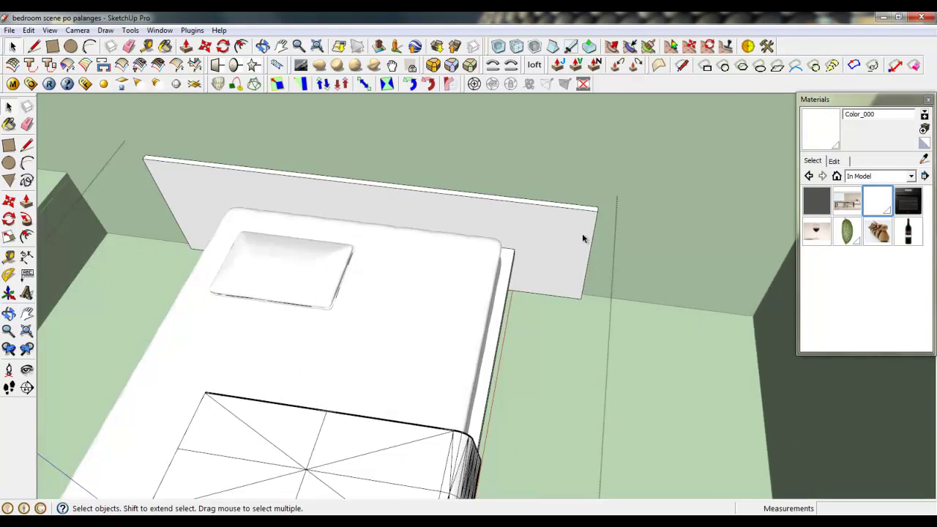
{"action": "middle_click_drag", "start_coordinate": [554, 272], "coordinate": [485, 155]}
{"action": "scroll", "coordinate": [469, 352], "scroll_direction": "up", "scroll_amount": 4}
{"action": "double_click", "coordinate": [389, 274]}
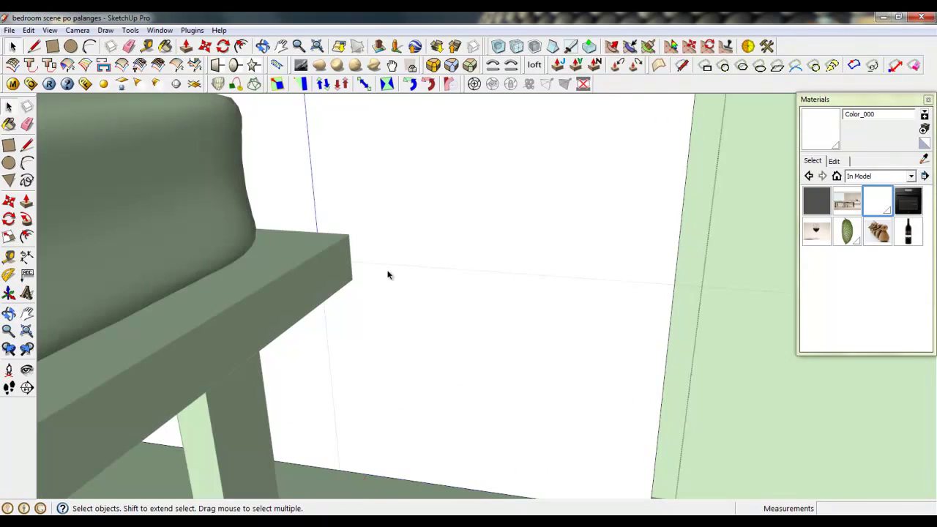
{"action": "left_click", "coordinate": [52, 47]}
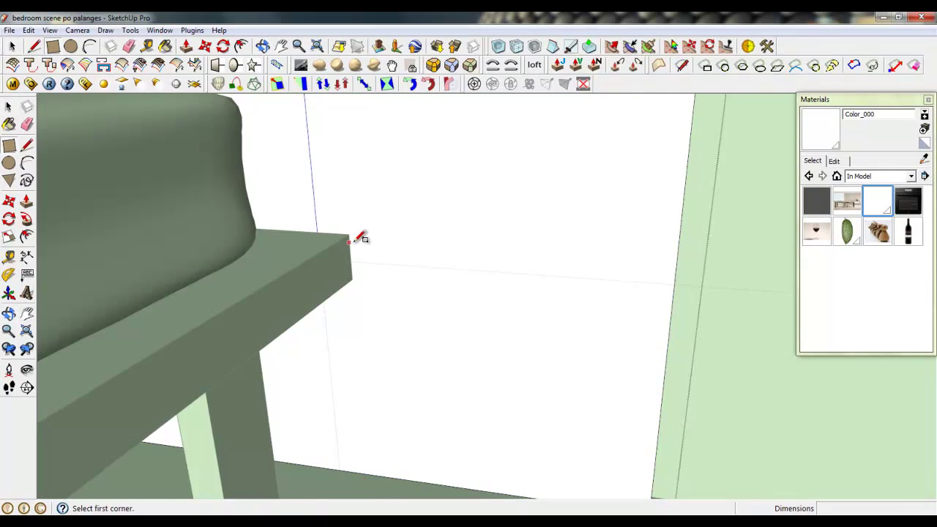
{"action": "key", "text": "l"}
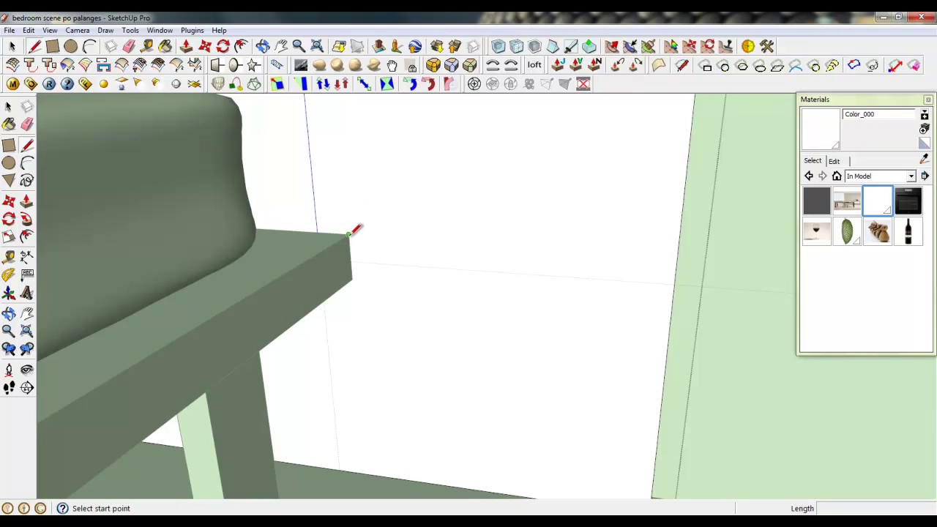
{"action": "left_click", "coordinate": [349, 235]}
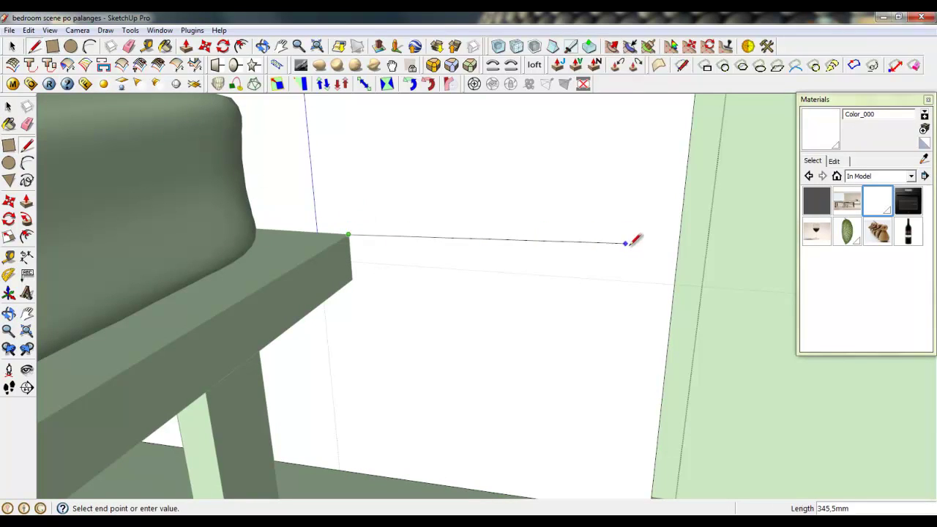
{"action": "left_click", "coordinate": [671, 255]}
{"action": "left_click", "coordinate": [665, 304]}
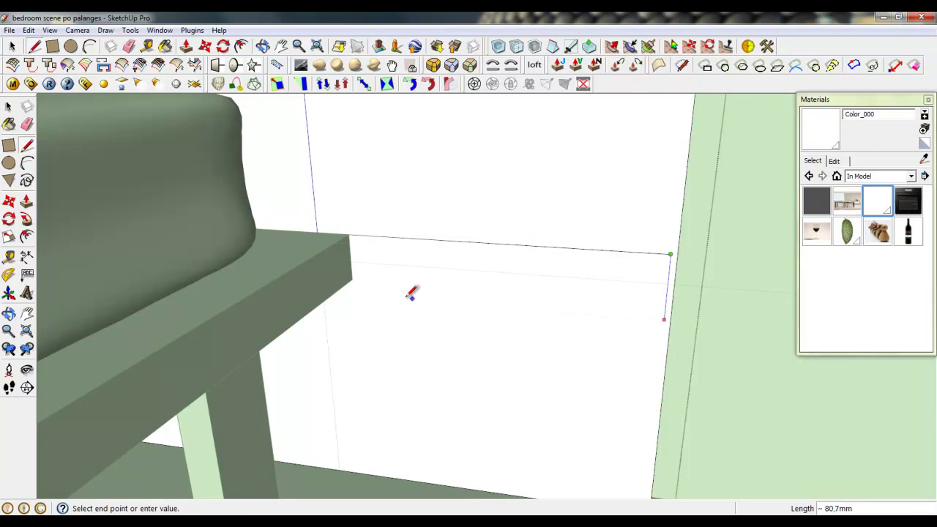
{"action": "left_click", "coordinate": [352, 279]}
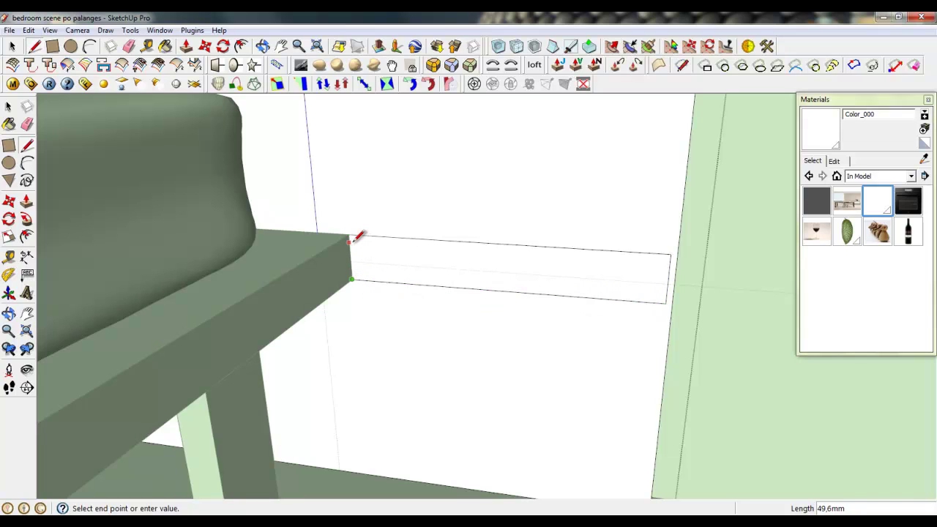
{"action": "key", "text": "space"}
Group the rectangle on the headboard and extrude it 350 mm along the bed frame as a bedside shelf
{"action": "right_click", "coordinate": [396, 253]}
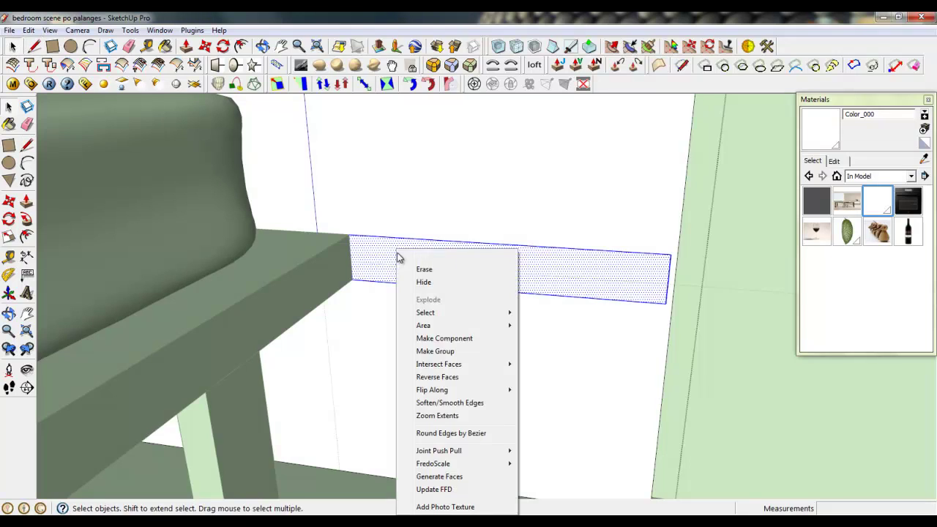
{"action": "left_click", "coordinate": [438, 349]}
{"action": "mouse_move", "coordinate": [400, 254]}
{"action": "middle_mouse_down"}
{"action": "mouse_move", "coordinate": [420, 286]}
{"action": "mouse_move", "coordinate": [405, 268]}
{"action": "middle_mouse_up"}
{"action": "left_click", "coordinate": [186, 47]}
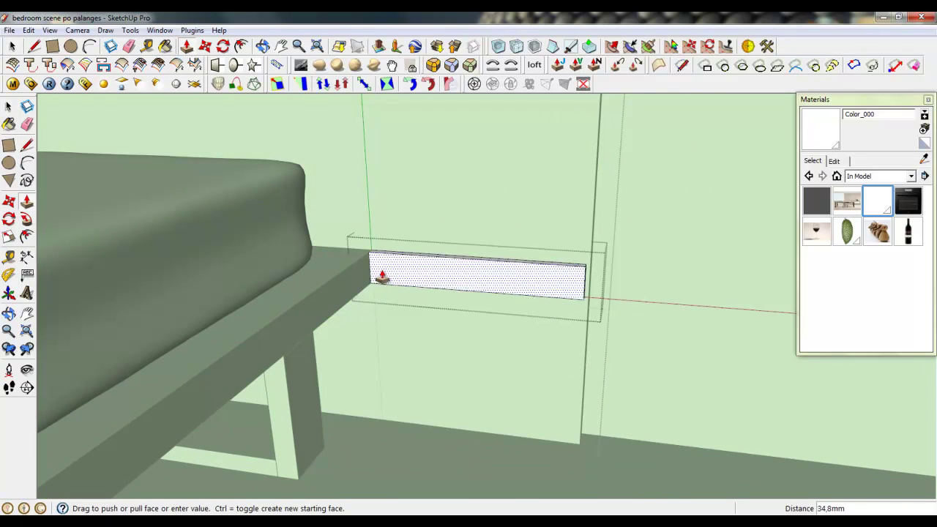
{"action": "left_click", "coordinate": [388, 271]}
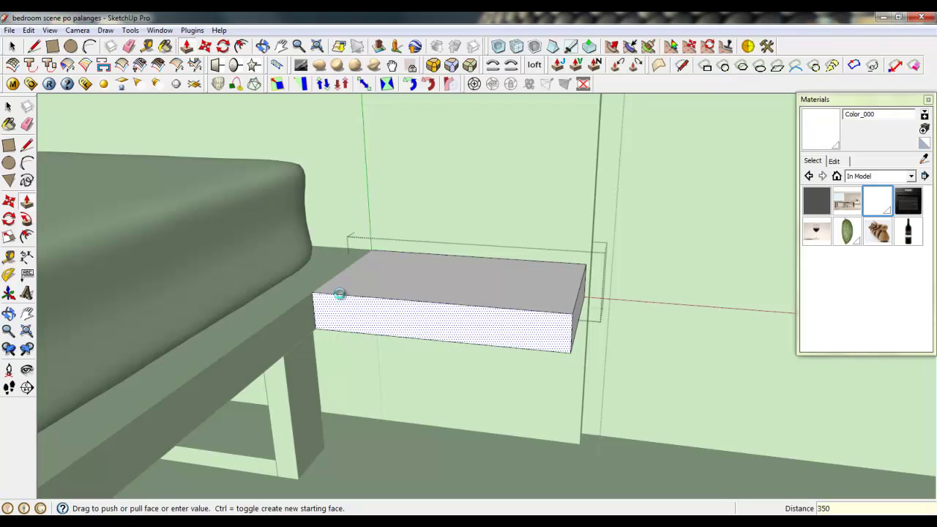
{"action": "key", "text": "Return"}
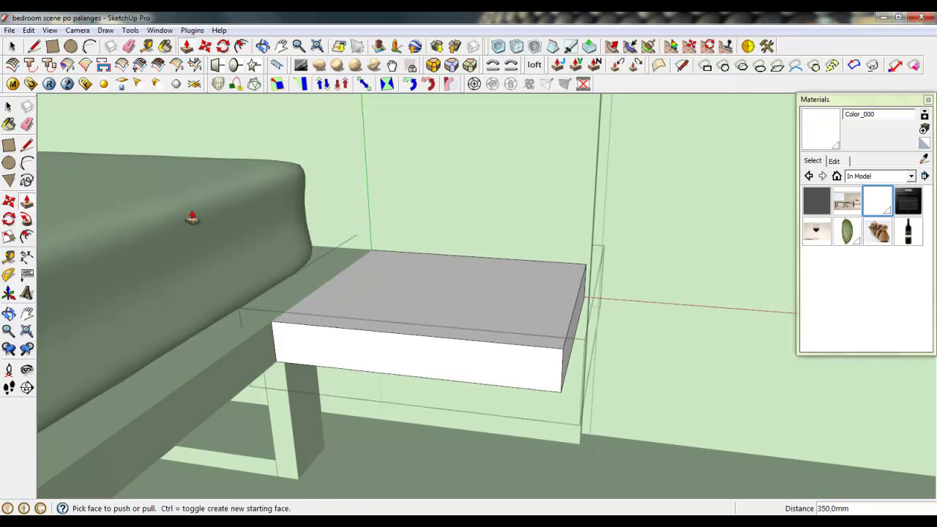
Round all edges of the bedside shelf with a 1.0 mm offset and 3 segments, and close its group
{"action": "left_click", "coordinate": [12, 47]}
{"action": "middle_click_drag", "start_coordinate": [364, 329], "coordinate": [387, 333]}
{"action": "triple_click", "coordinate": [388, 333]}
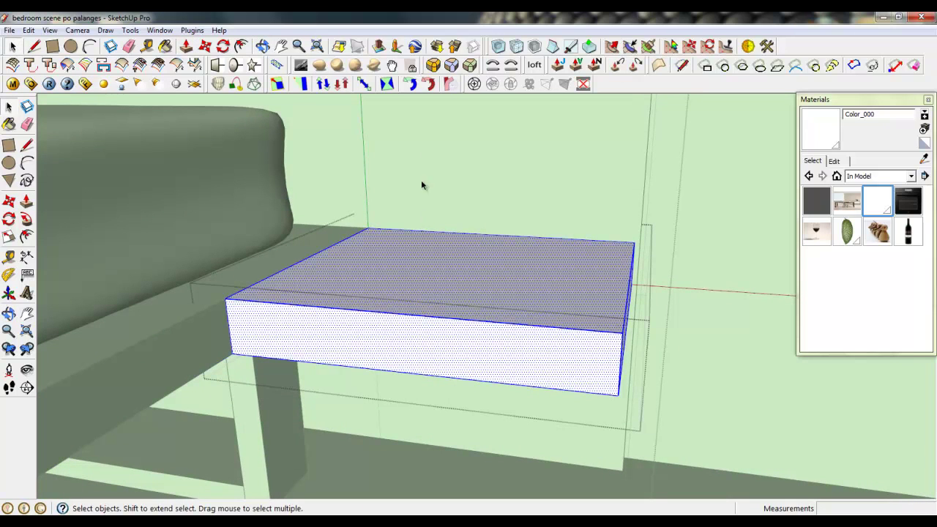
{"action": "left_click", "coordinate": [432, 66]}
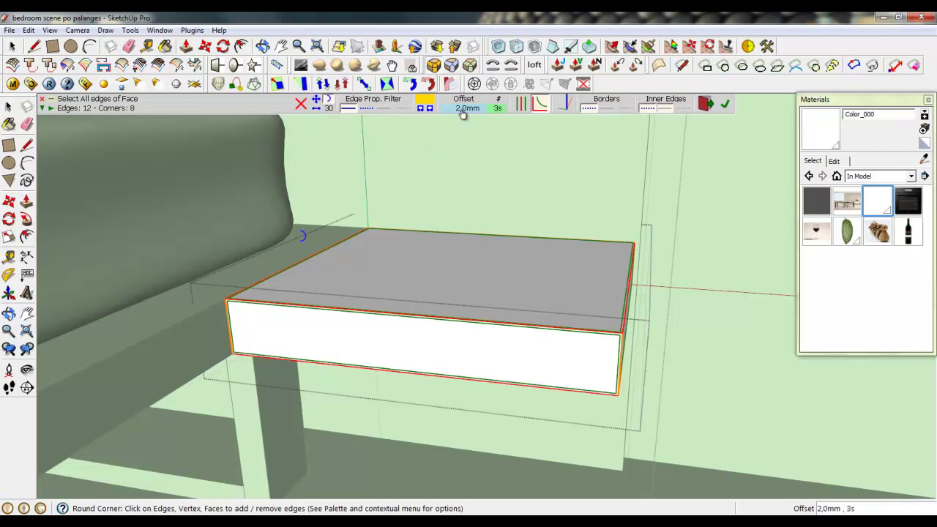
{"action": "left_click", "coordinate": [462, 109]}
{"action": "double_click", "coordinate": [473, 223]}
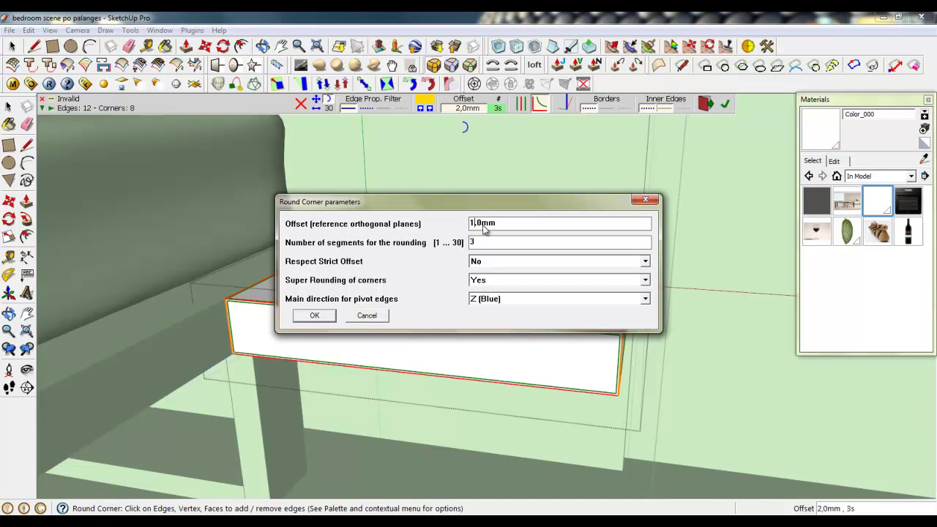
{"action": "left_click", "coordinate": [317, 315]}
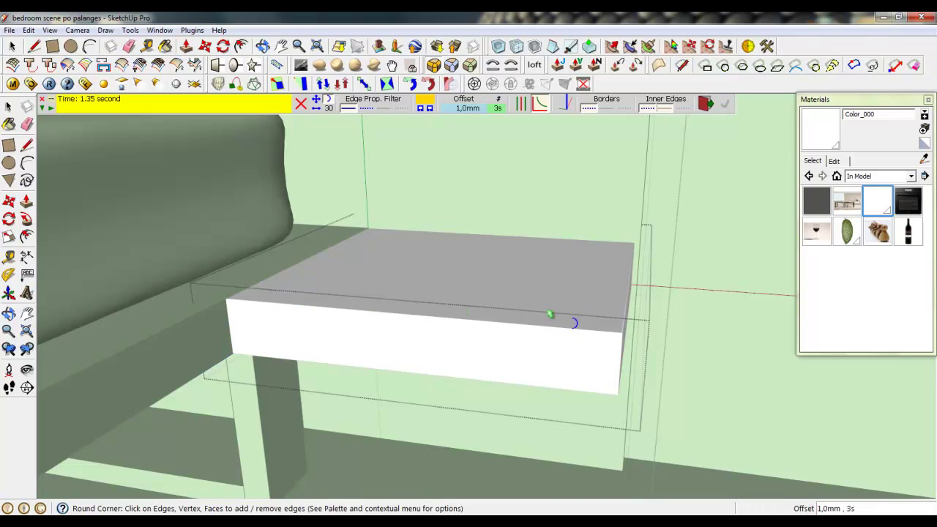
{"action": "right_click", "coordinate": [456, 181]}
{"action": "left_click", "coordinate": [480, 184]}
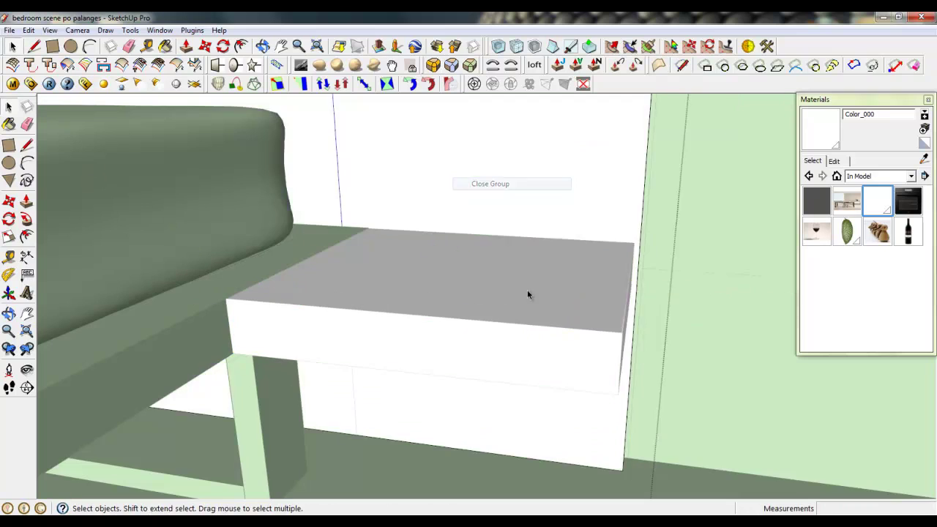
Copy the bedside shelf about 1996 mm across to the opposite end of the headboard
{"action": "middle_click_drag", "start_coordinate": [527, 289], "coordinate": [482, 312]}
{"action": "left_click", "coordinate": [481, 313]}
{"action": "left_click", "coordinate": [206, 47]}
{"action": "middle_click_drag", "start_coordinate": [366, 245], "coordinate": [486, 323]}
{"action": "scroll", "coordinate": [486, 319], "scroll_direction": "up", "scroll_amount": 1}
{"action": "left_click", "coordinate": [511, 272]}
{"action": "scroll", "coordinate": [590, 263], "scroll_direction": "down", "scroll_amount": 3}
{"action": "scroll", "coordinate": [591, 263], "scroll_direction": "down", "scroll_amount": 3}
{"action": "left_click", "coordinate": [614, 272]}
{"action": "key", "text": "ctrl"}
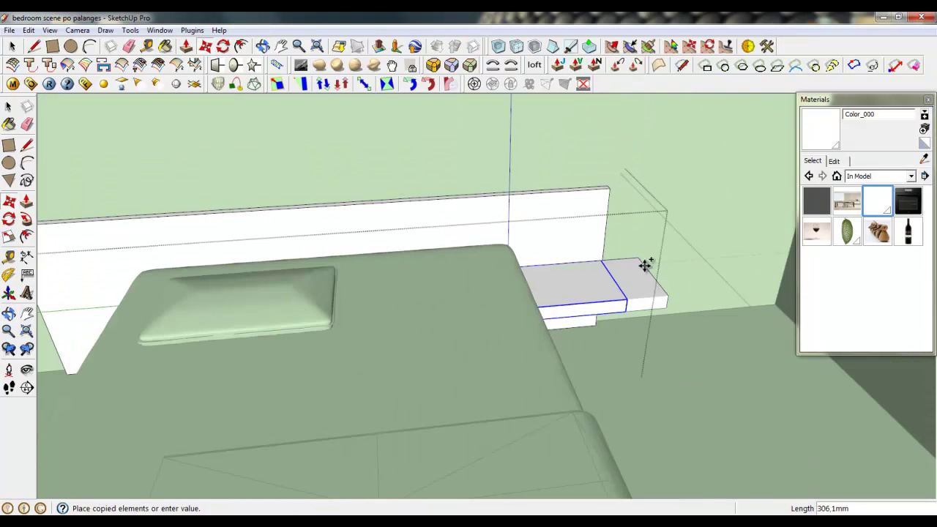
{"action": "middle_click_drag", "start_coordinate": [288, 285], "coordinate": [269, 316]}
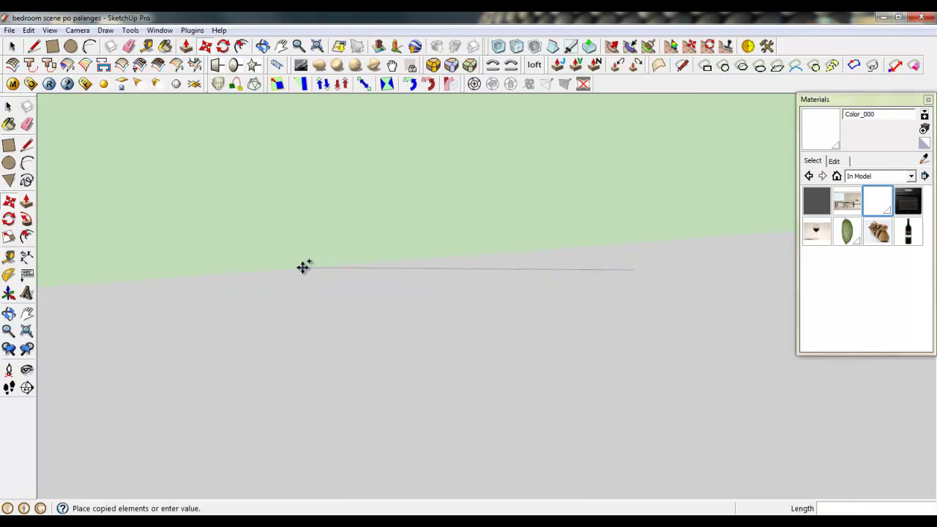
{"action": "scroll", "coordinate": [305, 268], "scroll_direction": "up", "scroll_amount": 5}
{"action": "scroll", "coordinate": [304, 292], "scroll_direction": "up", "scroll_amount": 3}
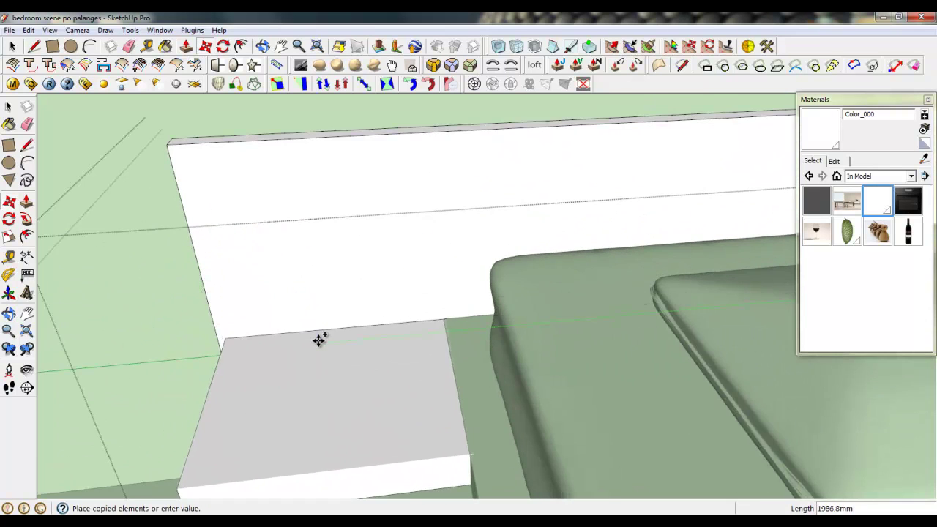
{"action": "left_click", "coordinate": [314, 339]}
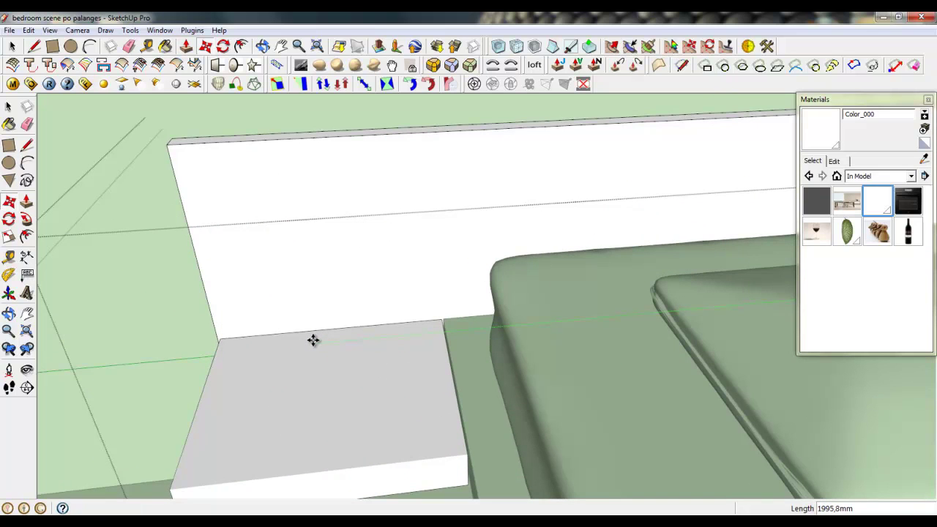
Round all edges of the bed frame's platform with a 1.0 mm offset and 6 segments
{"action": "key", "text": "space"}
{"action": "scroll", "coordinate": [450, 354], "scroll_direction": "down", "scroll_amount": 3}
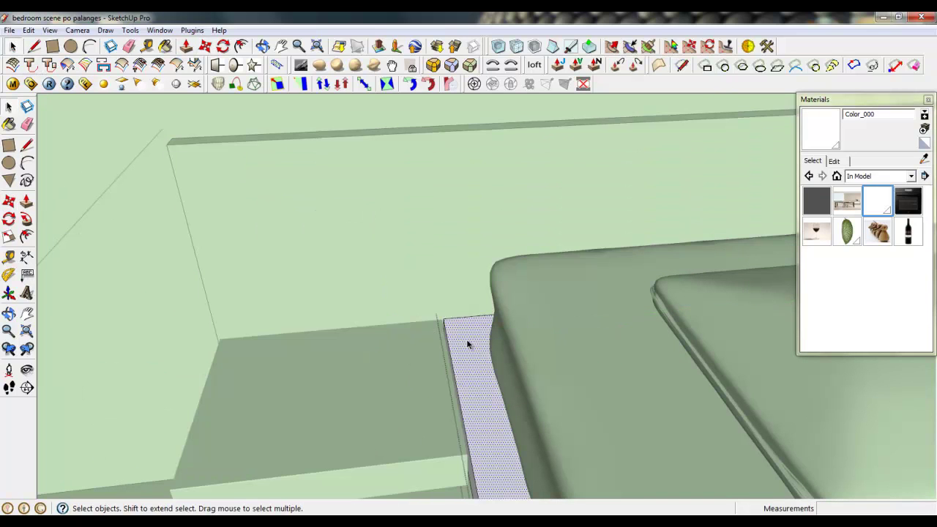
{"action": "middle_click_drag", "start_coordinate": [435, 318], "coordinate": [484, 243]}
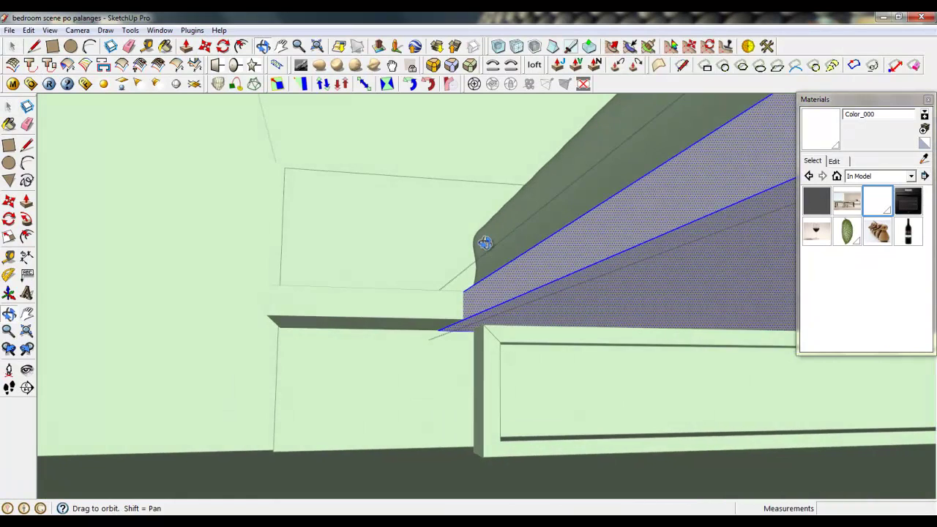
{"action": "scroll", "coordinate": [487, 227], "scroll_direction": "up", "scroll_amount": 2}
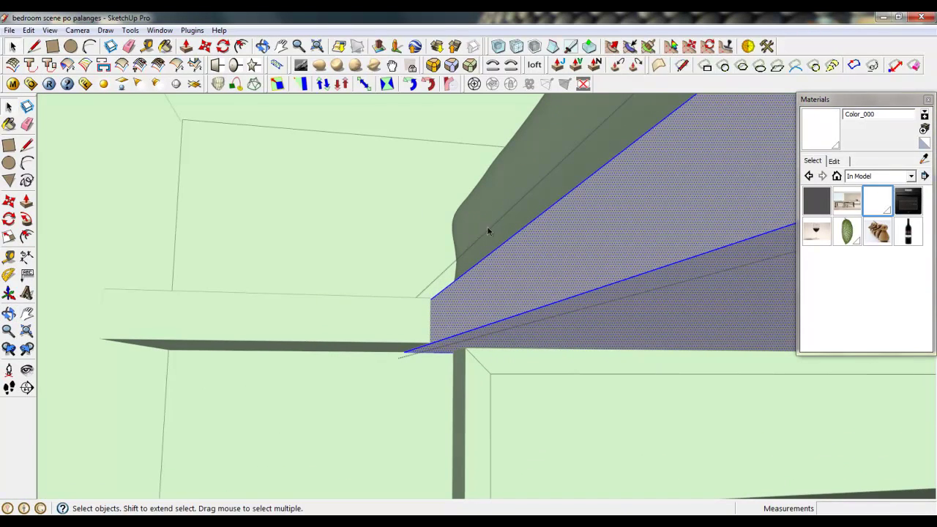
{"action": "left_click", "coordinate": [436, 65]}
{"action": "middle_click_drag", "start_coordinate": [474, 307], "coordinate": [481, 162]}
{"action": "left_click", "coordinate": [467, 108]}
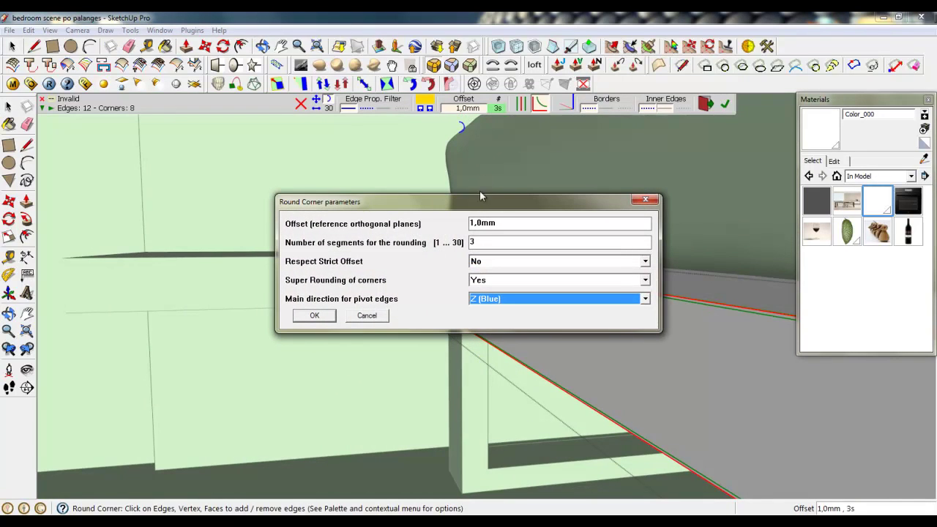
{"action": "left_click_drag", "start_coordinate": [484, 241], "coordinate": [463, 243]}
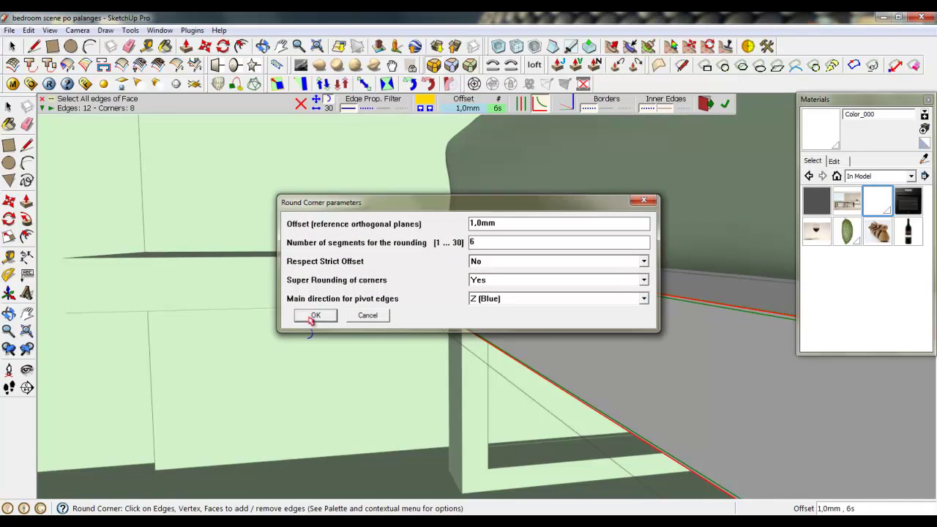
{"action": "left_click", "coordinate": [312, 315]}
{"action": "key", "text": "Return"}
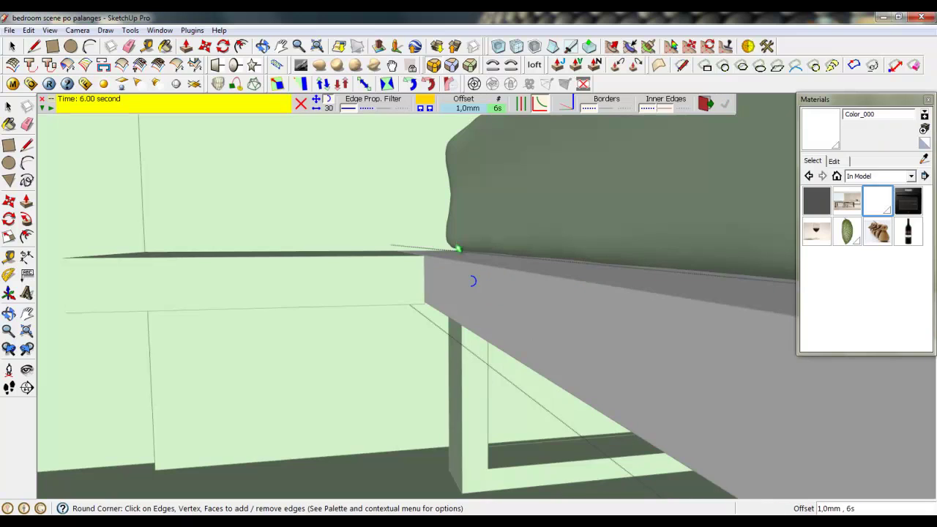
{"action": "middle_click_drag", "start_coordinate": [473, 287], "coordinate": [487, 340]}
{"action": "left_click", "coordinate": [12, 46]}
Round the headboard's edges with a 1.0 mm offset and 3 segments, and close the headboard group
{"action": "scroll", "coordinate": [317, 235], "scroll_direction": "down", "scroll_amount": 3}
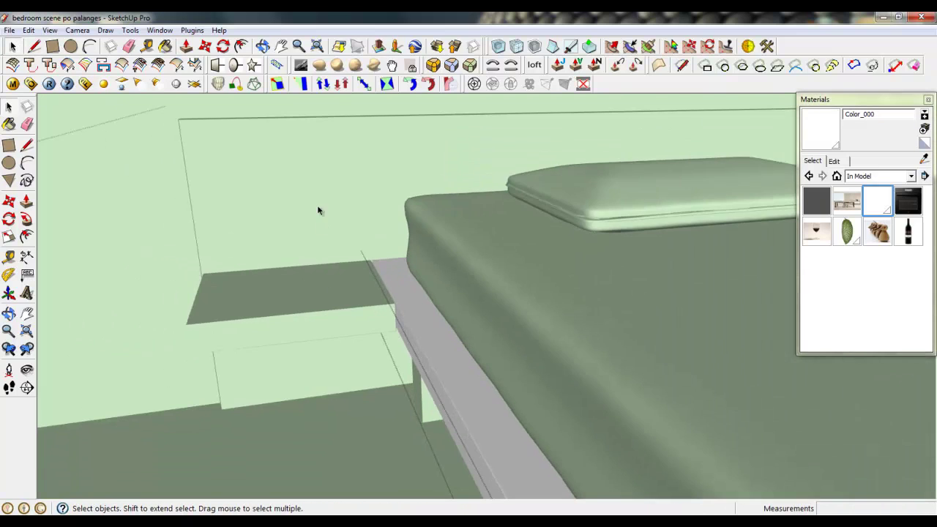
{"action": "double_click", "coordinate": [318, 208]}
{"action": "double_click", "coordinate": [318, 207]}
{"action": "left_click", "coordinate": [434, 66]}
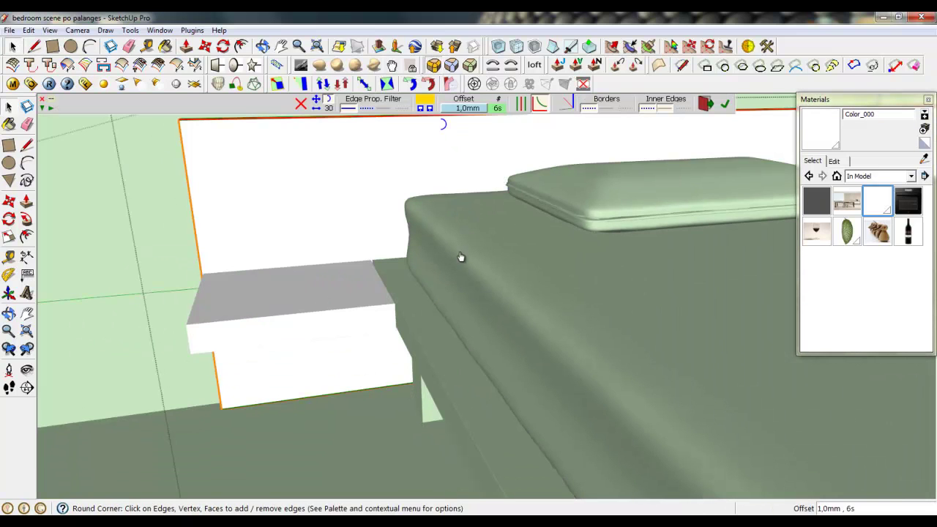
{"action": "left_click", "coordinate": [497, 109]}
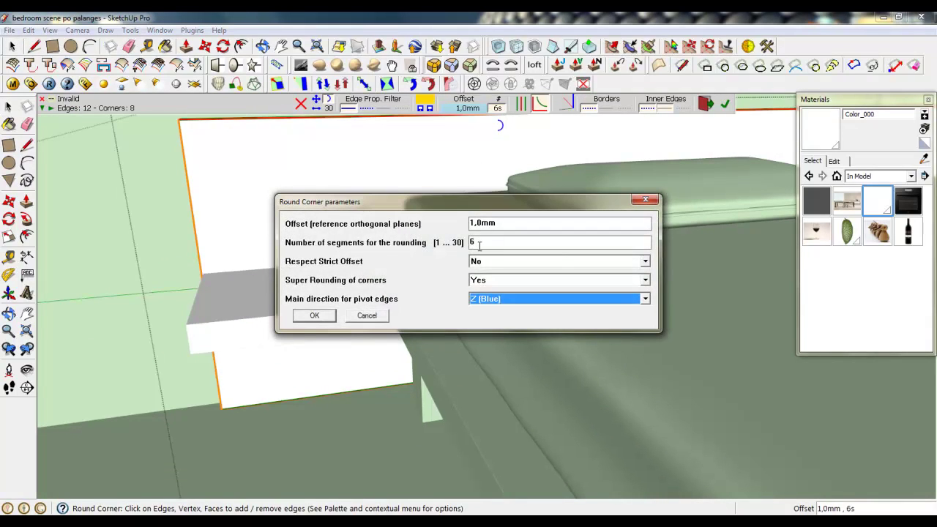
{"action": "left_click_drag", "start_coordinate": [480, 244], "coordinate": [457, 247]}
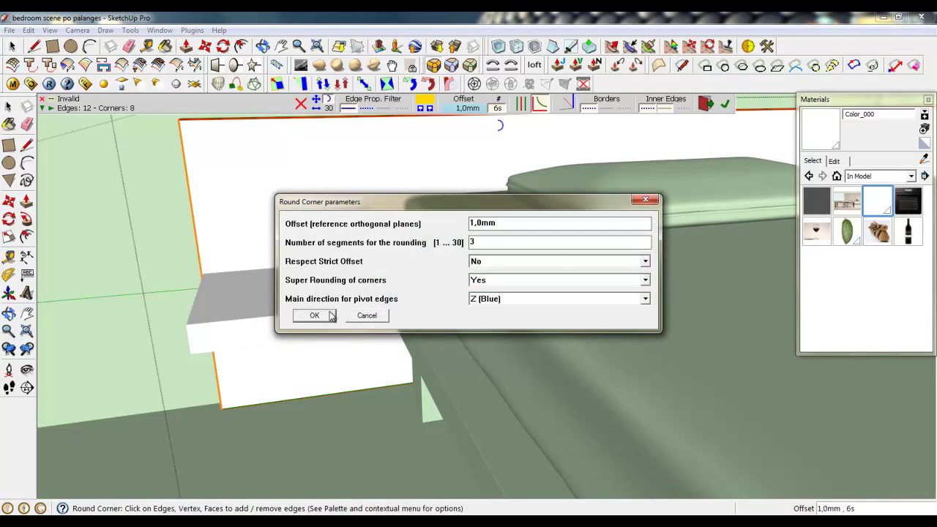
{"action": "left_click", "coordinate": [331, 315]}
{"action": "key", "text": "Return"}
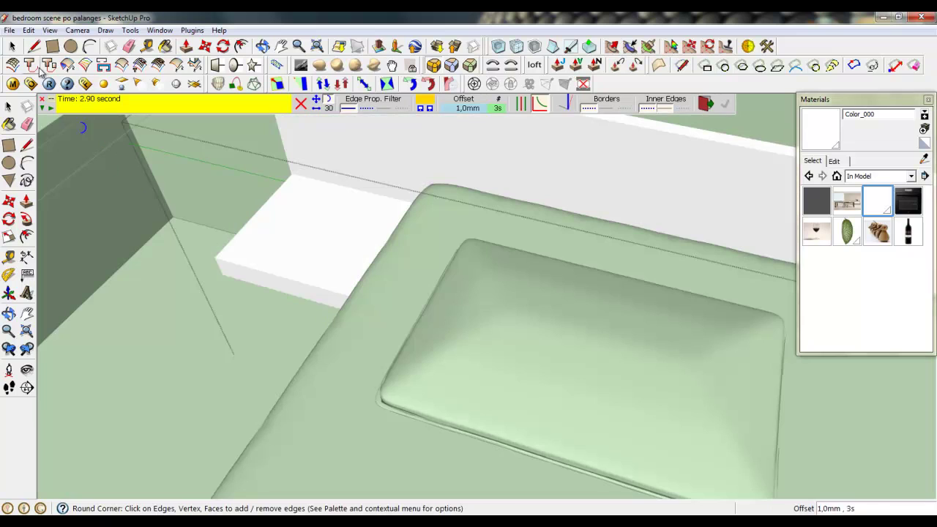
{"action": "key", "text": "space"}
{"action": "right_click", "coordinate": [202, 223]}
{"action": "left_click", "coordinate": [224, 230]}
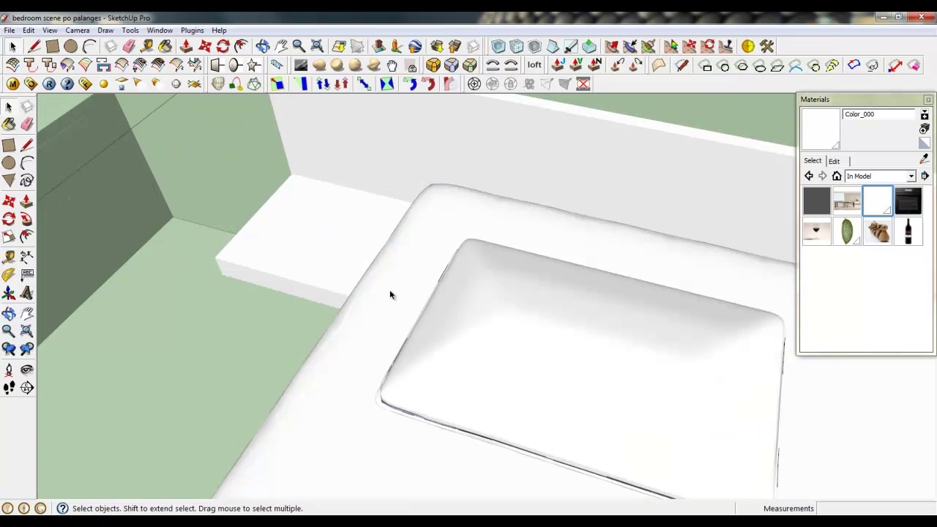
{"action": "scroll", "coordinate": [554, 224], "scroll_direction": "down", "scroll_amount": 10}
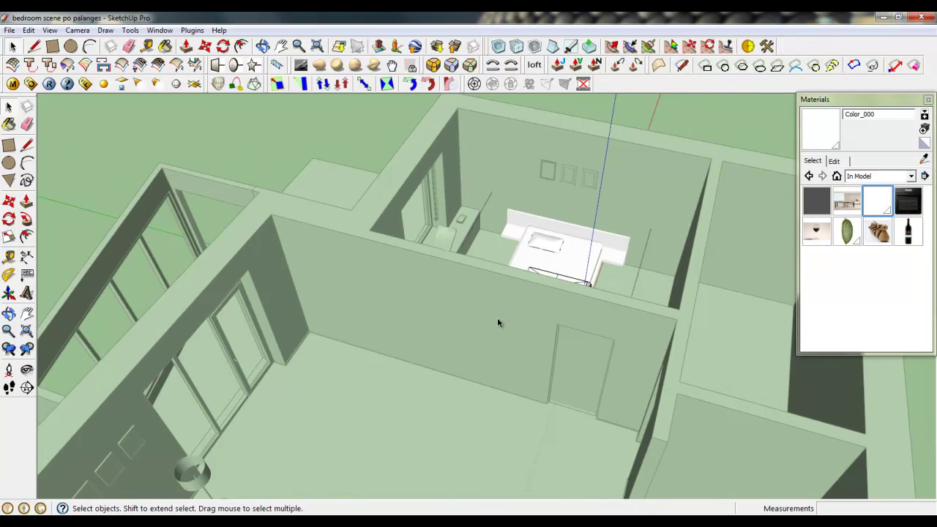
Close the bed group that is open for editing
{"action": "scroll", "coordinate": [476, 300], "scroll_direction": "down", "scroll_amount": 3}
{"action": "right_click", "coordinate": [355, 394]}
{"action": "left_click", "coordinate": [369, 401]}
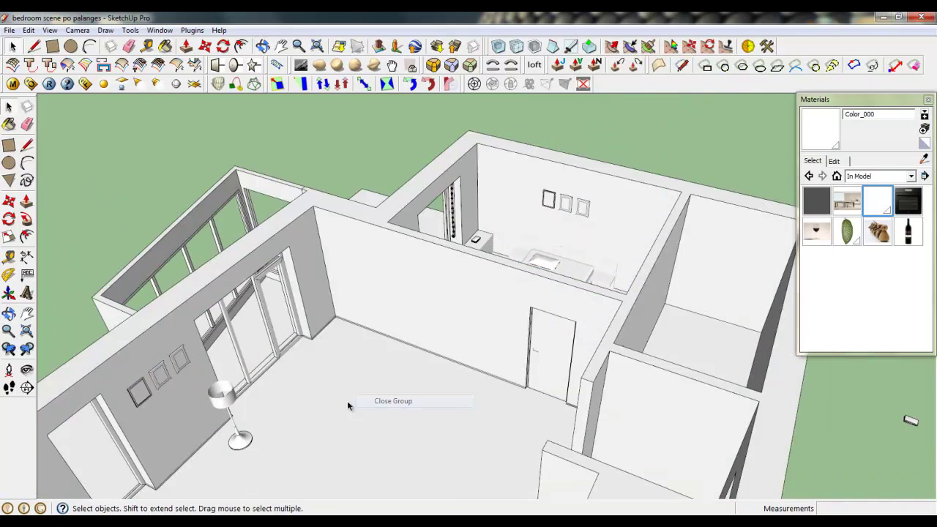
Move the floor lamp from the living room onto the bedroom floor beside the bedside shelf
{"action": "left_click", "coordinate": [242, 439]}
{"action": "left_click", "coordinate": [205, 46]}
{"action": "scroll", "coordinate": [242, 454], "scroll_direction": "up", "scroll_amount": 10}
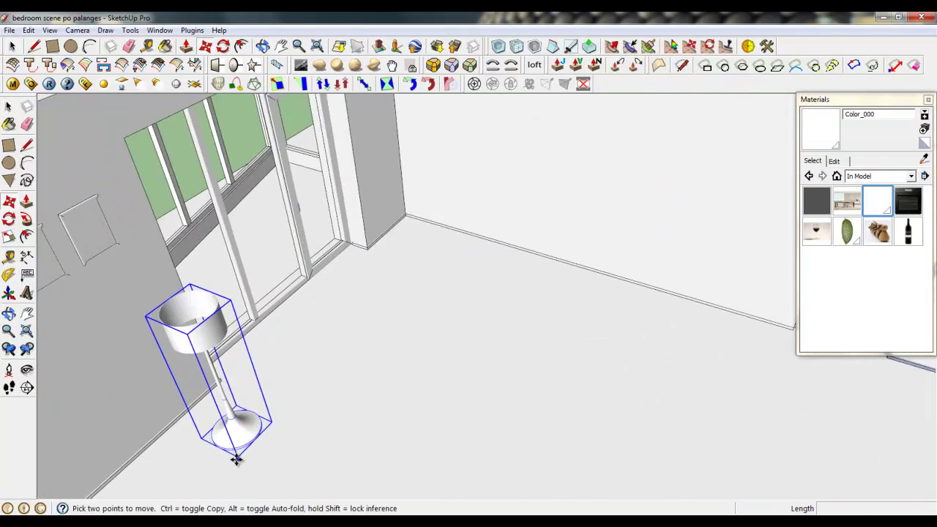
{"action": "left_click", "coordinate": [260, 436]}
{"action": "scroll", "coordinate": [297, 418], "scroll_direction": "down", "scroll_amount": 10}
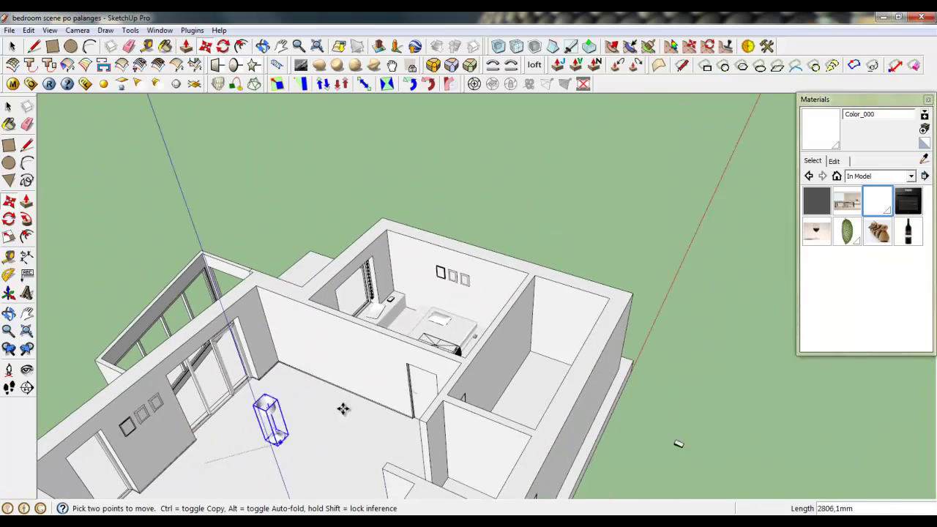
{"action": "middle_click_drag", "start_coordinate": [344, 408], "coordinate": [498, 393]}
{"action": "scroll", "coordinate": [498, 394], "scroll_direction": "up", "scroll_amount": 8}
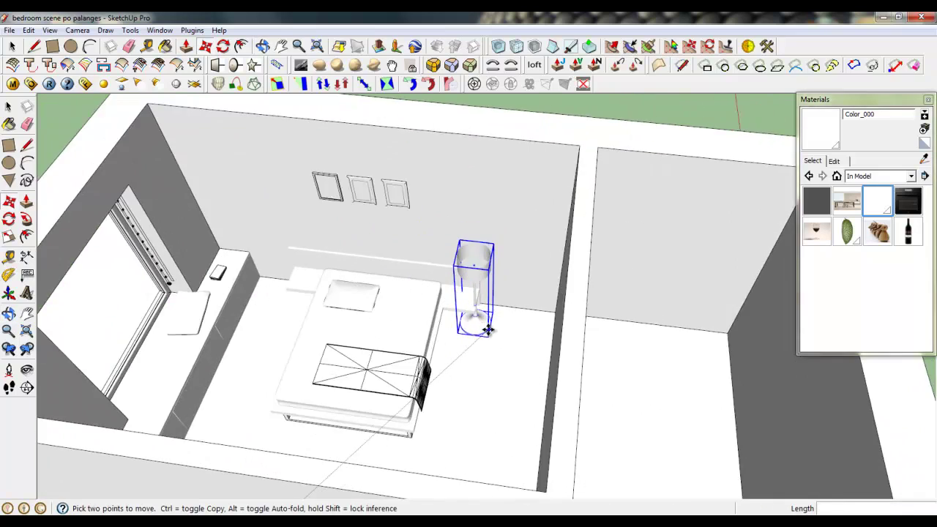
{"action": "left_click", "coordinate": [518, 334]}
{"action": "left_click", "coordinate": [12, 46]}
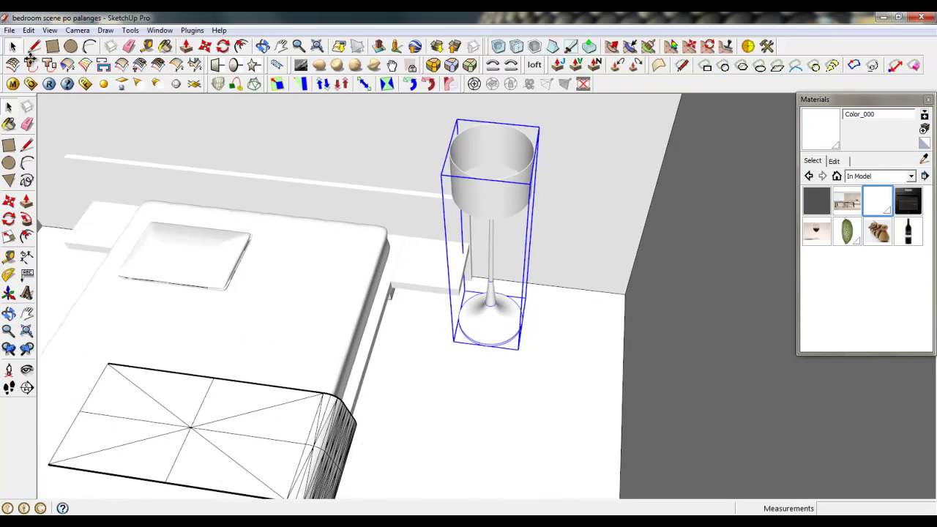
Open the lamp group for editing and delete the pole between the shade and the tapered stem
{"action": "scroll", "coordinate": [506, 196], "scroll_direction": "up", "scroll_amount": 1}
{"action": "double_click", "coordinate": [506, 197]}
{"action": "scroll", "coordinate": [491, 248], "scroll_direction": "up", "scroll_amount": 3}
{"action": "left_click", "coordinate": [493, 253]}
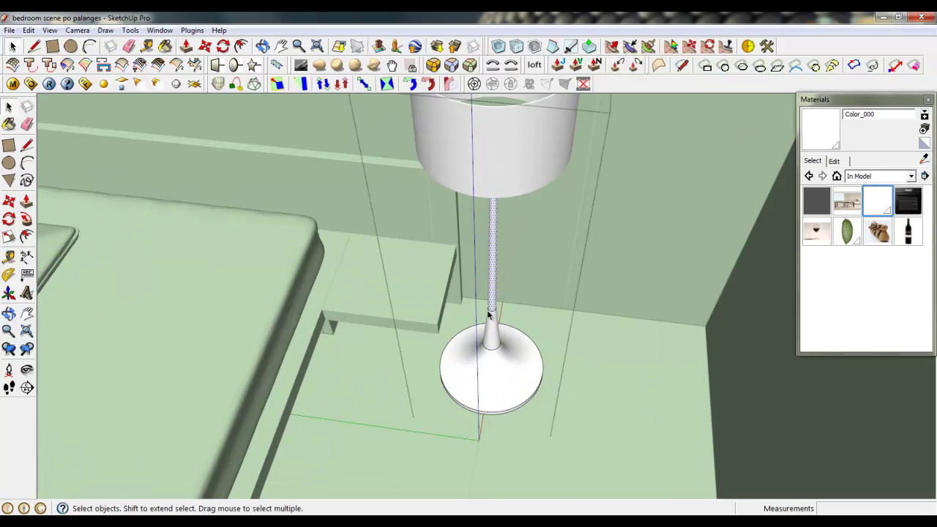
{"action": "key", "text": "Delete"}
Cap the open top of the tapered stem with a face by drawing a line across it and erasing that line
{"action": "scroll", "coordinate": [489, 313], "scroll_direction": "up", "scroll_amount": 3}
{"action": "left_click", "coordinate": [34, 45]}
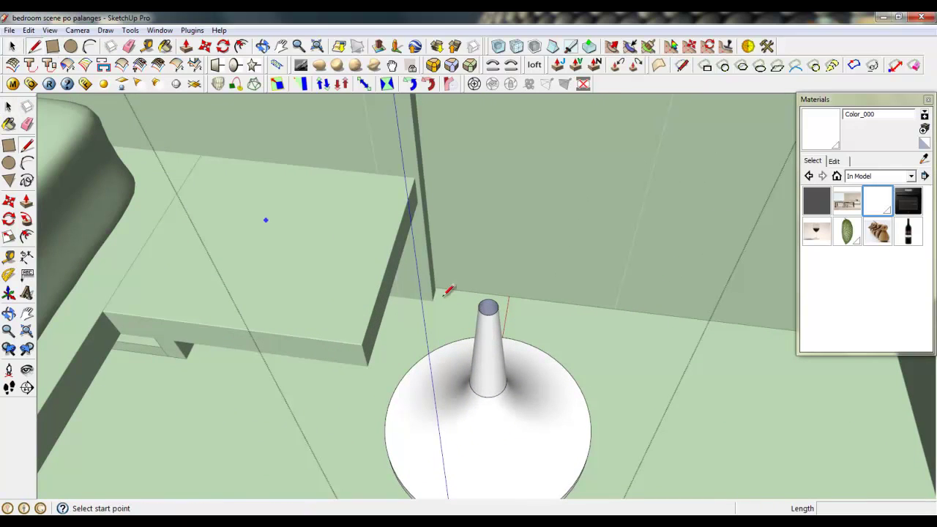
{"action": "left_click", "coordinate": [483, 300]}
{"action": "left_click", "coordinate": [490, 309]}
{"action": "scroll", "coordinate": [490, 310], "scroll_direction": "up", "scroll_amount": 3}
{"action": "right_click", "coordinate": [484, 304]}
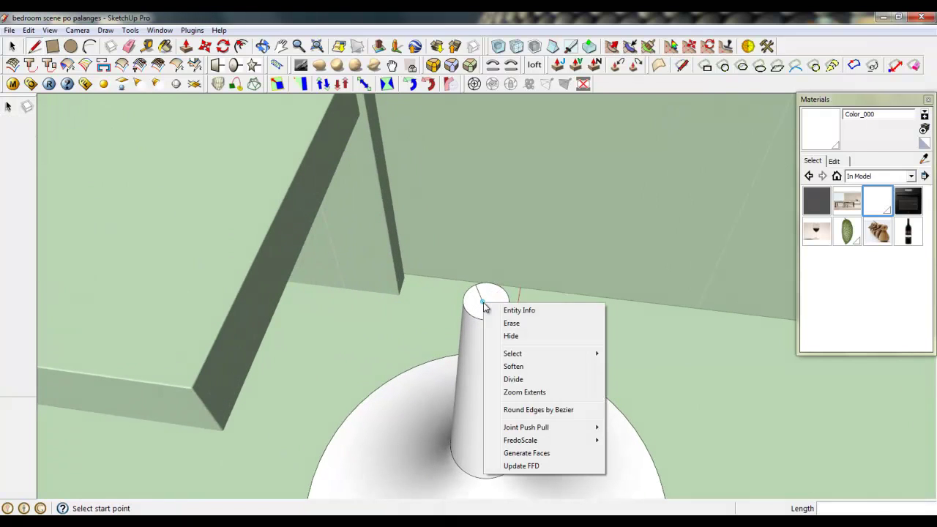
{"action": "left_click", "coordinate": [511, 323]}
Push/Pull the stem's cap face upward to form a short pole
{"action": "left_click", "coordinate": [186, 45]}
{"action": "left_click", "coordinate": [482, 326]}
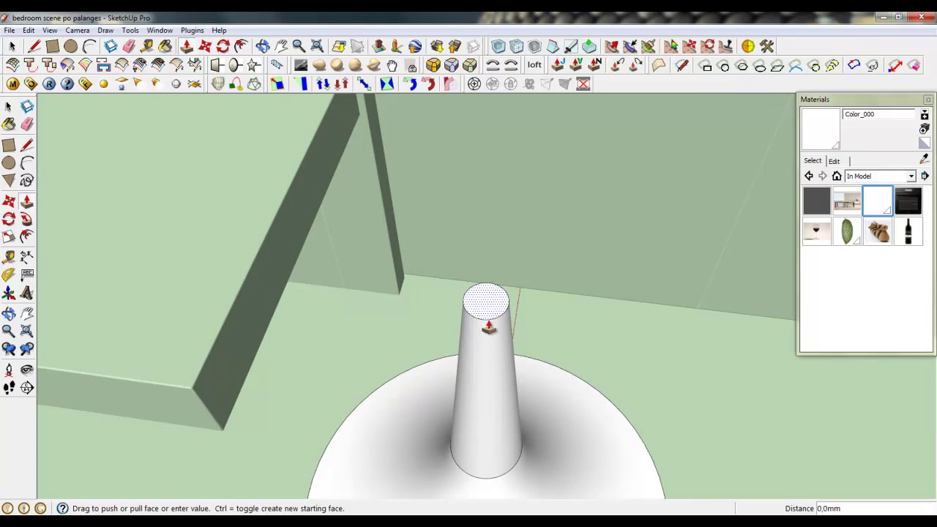
{"action": "scroll", "coordinate": [489, 327], "scroll_direction": "down", "scroll_amount": 2}
{"action": "left_click", "coordinate": [492, 144]}
{"action": "scroll", "coordinate": [529, 410], "scroll_direction": "down", "scroll_amount": 3}
{"action": "middle_click_drag", "start_coordinate": [531, 414], "coordinate": [470, 286]}
Scale the lamp base with its stem and pole down uniformly to bedside-lamp size
{"action": "left_click", "coordinate": [12, 47]}
{"action": "triple_click", "coordinate": [558, 430]}
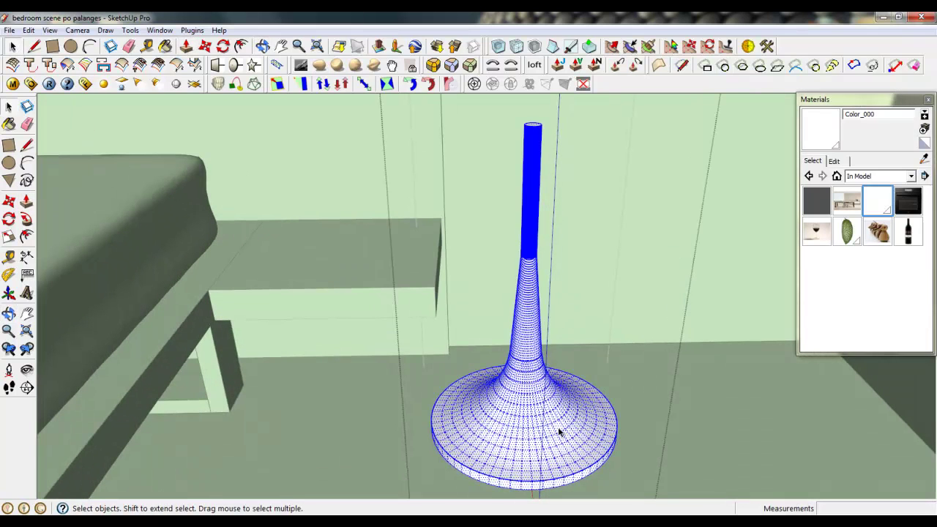
{"action": "left_click", "coordinate": [9, 237]}
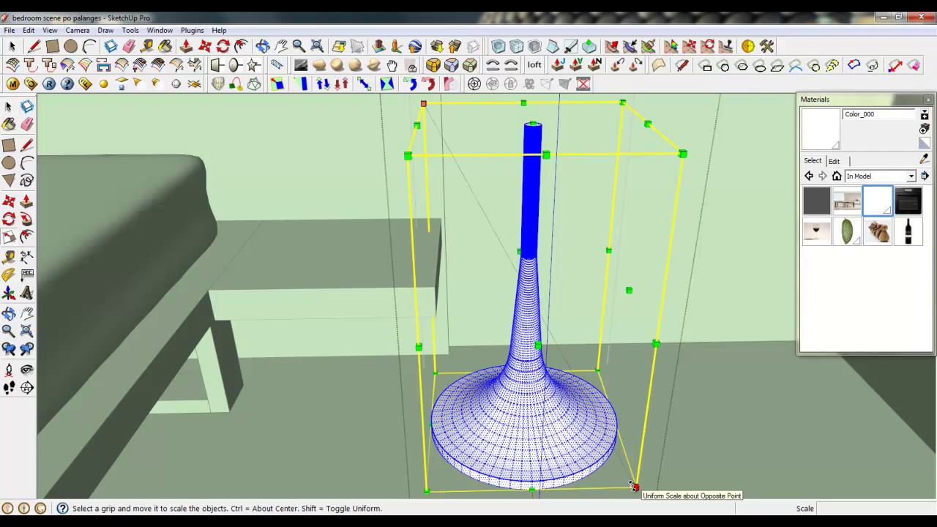
{"action": "left_click_drag", "start_coordinate": [634, 486], "coordinate": [528, 245]}
Move the scaled lamp base about 266 mm onto the top of the bedside shelf
{"action": "left_click", "coordinate": [206, 46]}
{"action": "scroll", "coordinate": [435, 186], "scroll_direction": "up", "scroll_amount": 4}
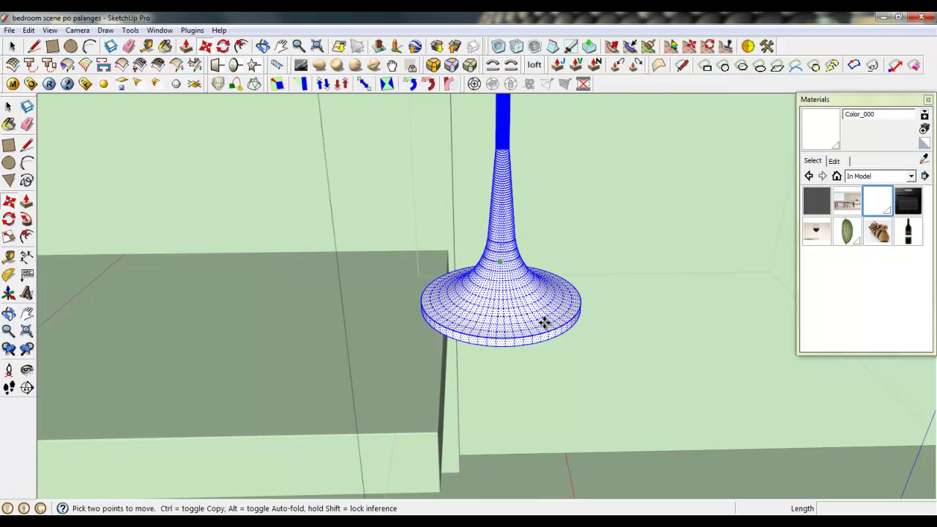
{"action": "left_click_drag", "start_coordinate": [543, 325], "coordinate": [322, 310]}
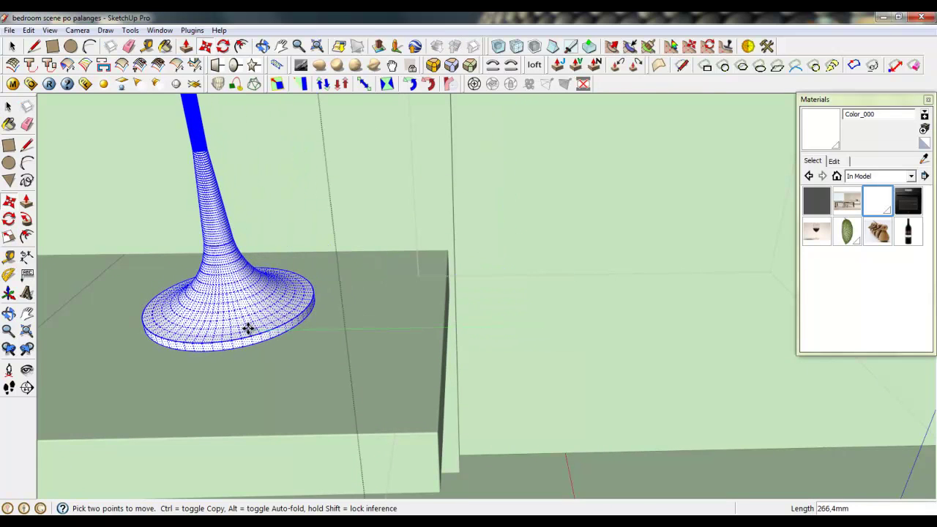
{"action": "left_click", "coordinate": [244, 328]}
{"action": "left_click", "coordinate": [13, 47]}
{"action": "scroll", "coordinate": [182, 335], "scroll_direction": "up", "scroll_amount": 4}
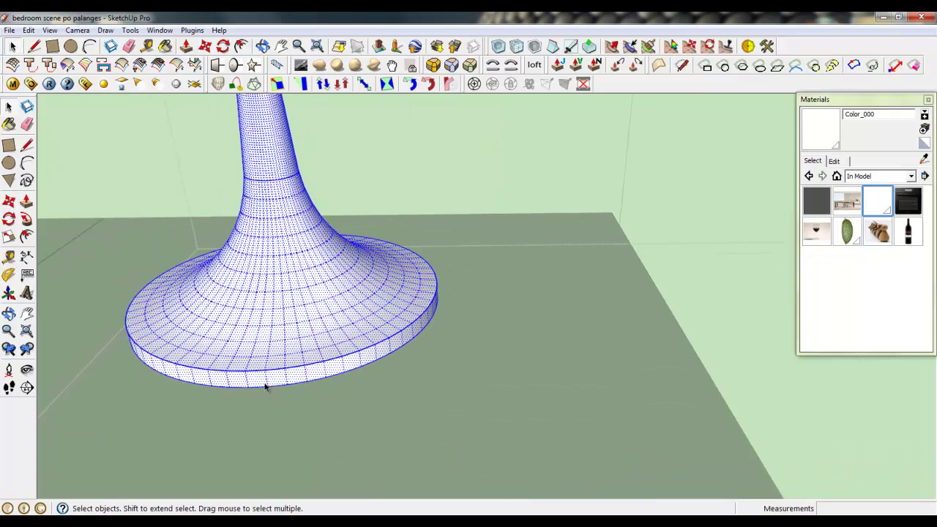
{"action": "left_click", "coordinate": [265, 386]}
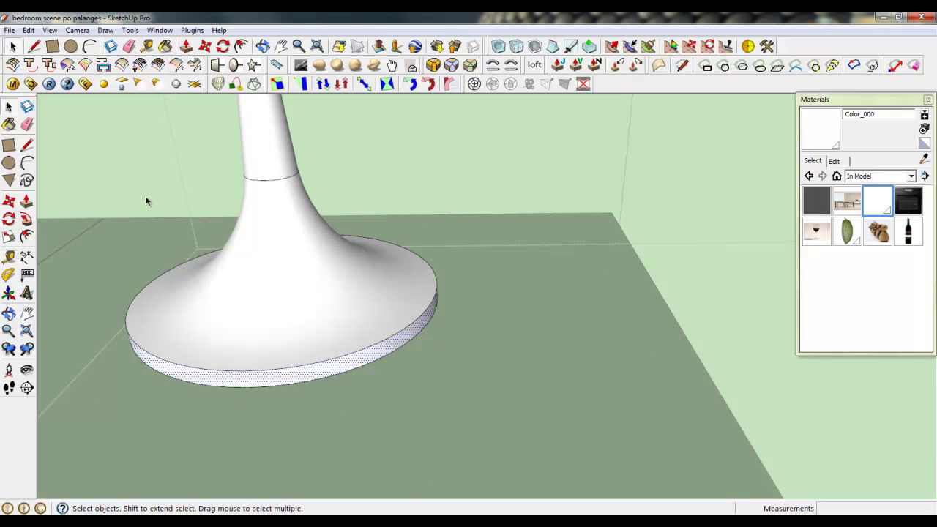
{"action": "left_click", "coordinate": [414, 85]}
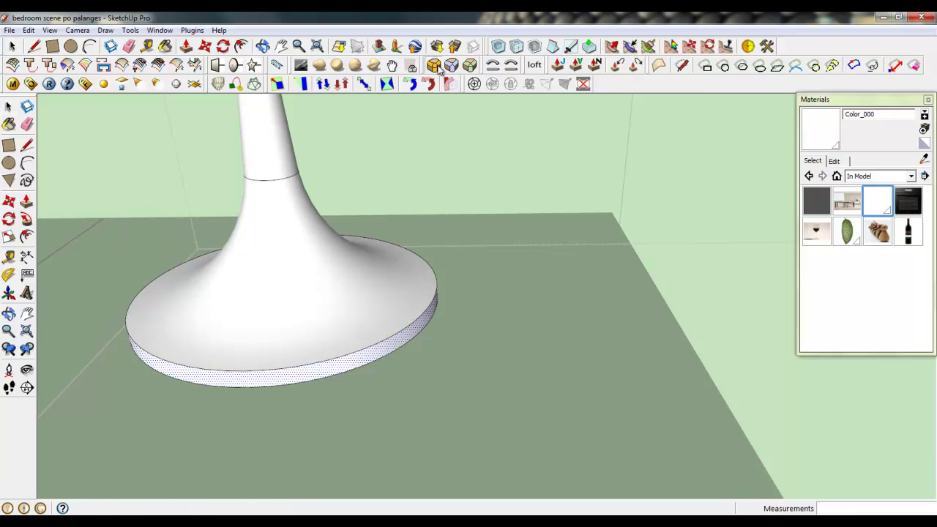
{"action": "left_click", "coordinate": [372, 357]}
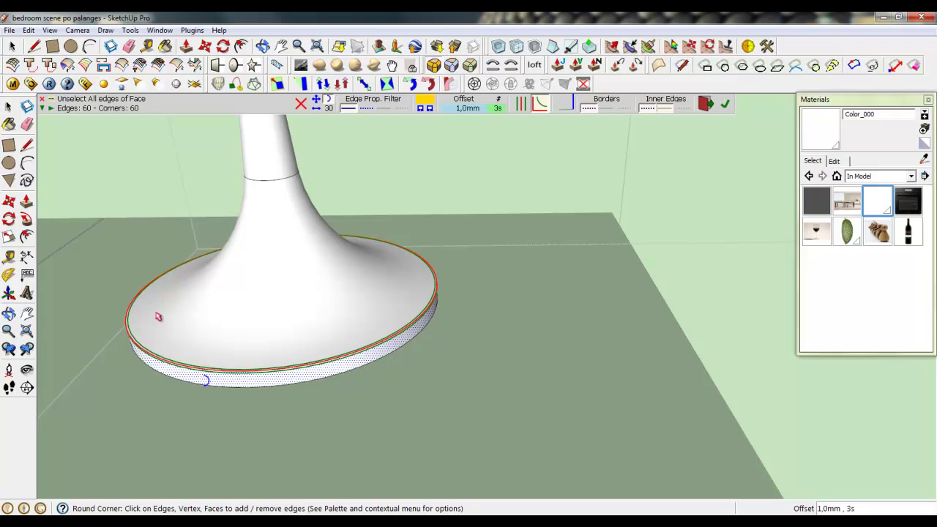
{"action": "left_click", "coordinate": [14, 47]}
Try to close the open underside of the lamp base with lines between points on its bottom edge
{"action": "scroll", "coordinate": [508, 214], "scroll_direction": "up", "scroll_amount": 5}
{"action": "middle_click_drag", "start_coordinate": [359, 376], "coordinate": [564, 238]}
{"action": "left_click", "coordinate": [35, 47]}
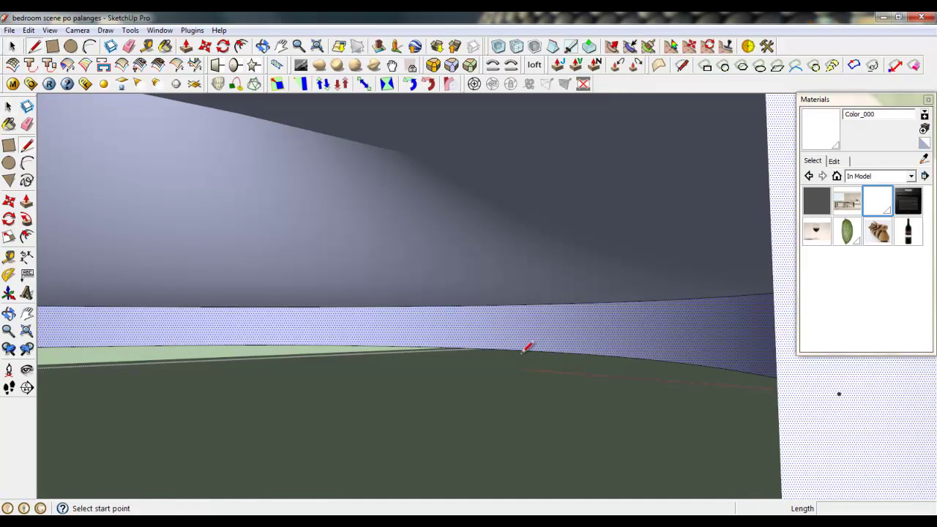
{"action": "left_click", "coordinate": [404, 343]}
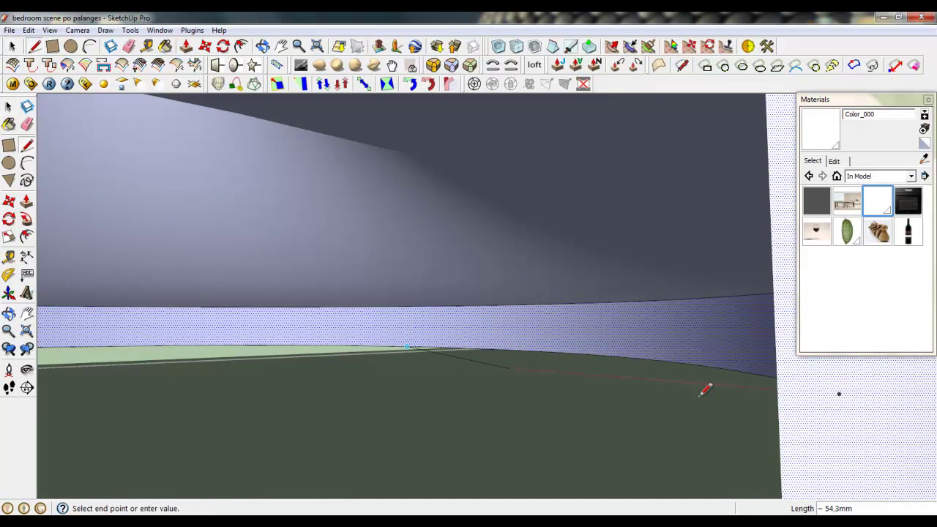
{"action": "left_click", "coordinate": [743, 371]}
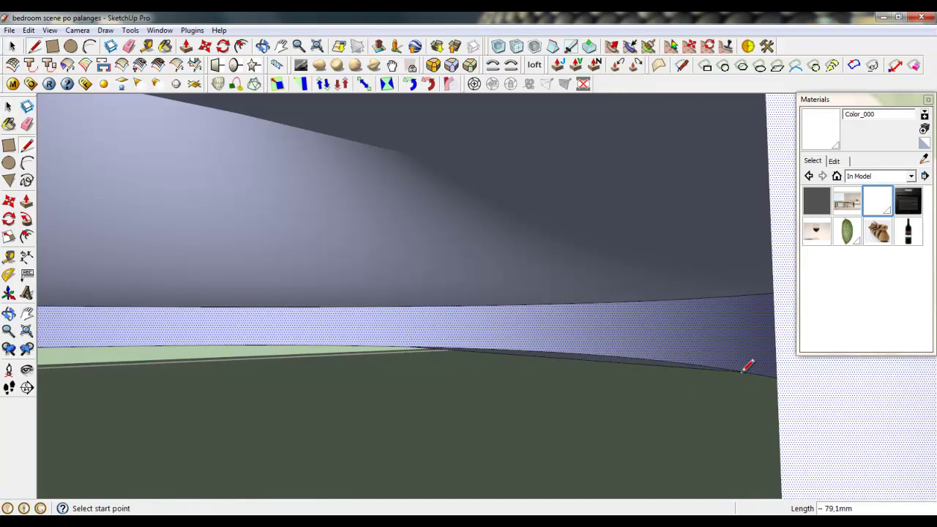
{"action": "left_click", "coordinate": [341, 343]}
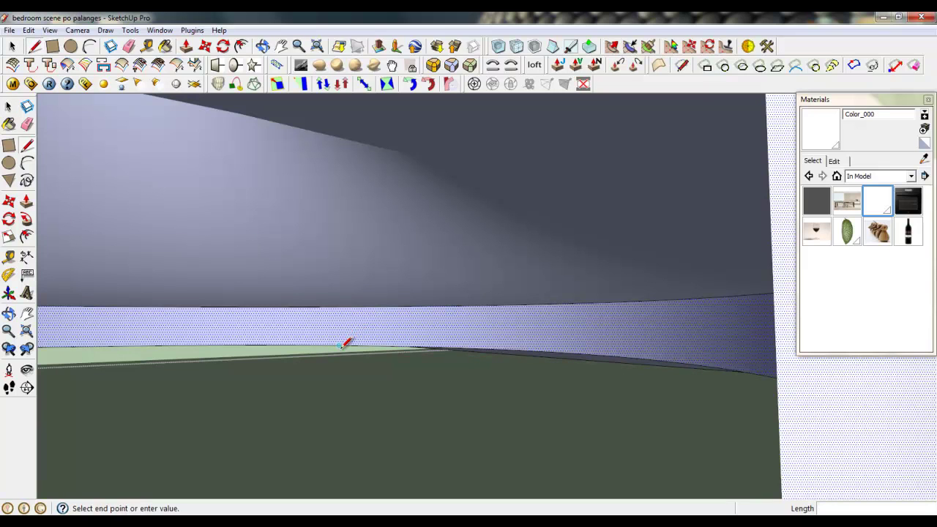
{"action": "left_click", "coordinate": [453, 350]}
{"action": "middle_click_drag", "start_coordinate": [532, 359], "coordinate": [455, 385]}
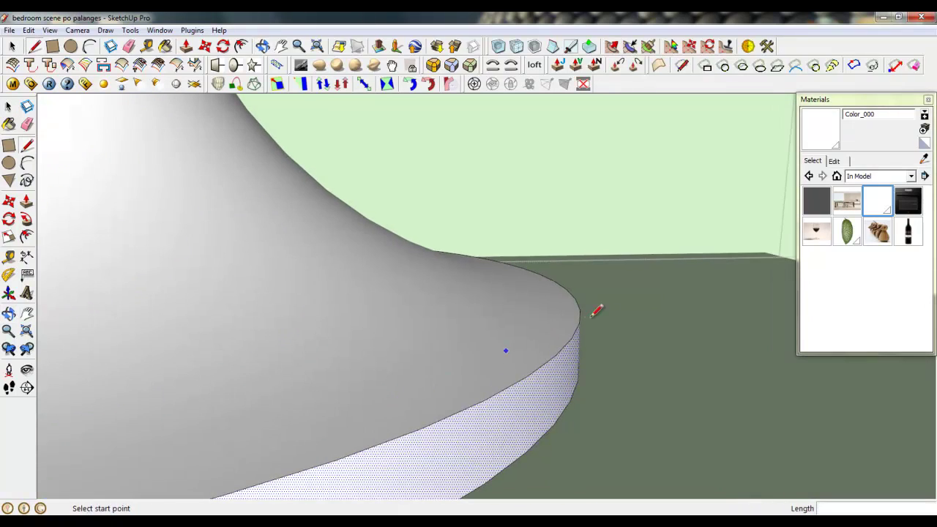
{"action": "scroll", "coordinate": [606, 330], "scroll_direction": "down", "scroll_amount": 5}
{"action": "middle_click_drag", "start_coordinate": [613, 339], "coordinate": [567, 359]}
Raise the whole lamp base 0.5 mm along the blue axis above the shelf
{"action": "left_click", "coordinate": [12, 50]}
{"action": "scroll", "coordinate": [315, 348], "scroll_direction": "up", "scroll_amount": 2}
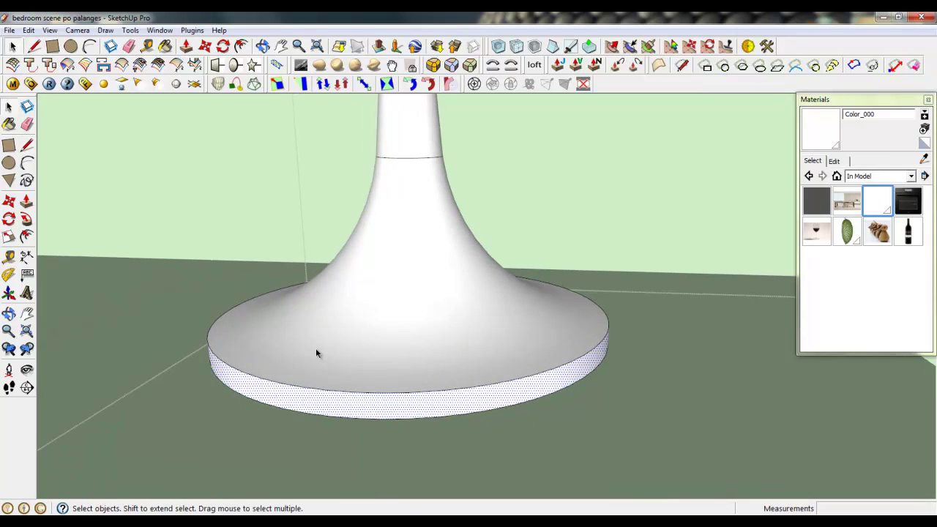
{"action": "triple_click", "coordinate": [256, 335]}
{"action": "left_click", "coordinate": [208, 47]}
{"action": "scroll", "coordinate": [322, 408], "scroll_direction": "up", "scroll_amount": 3}
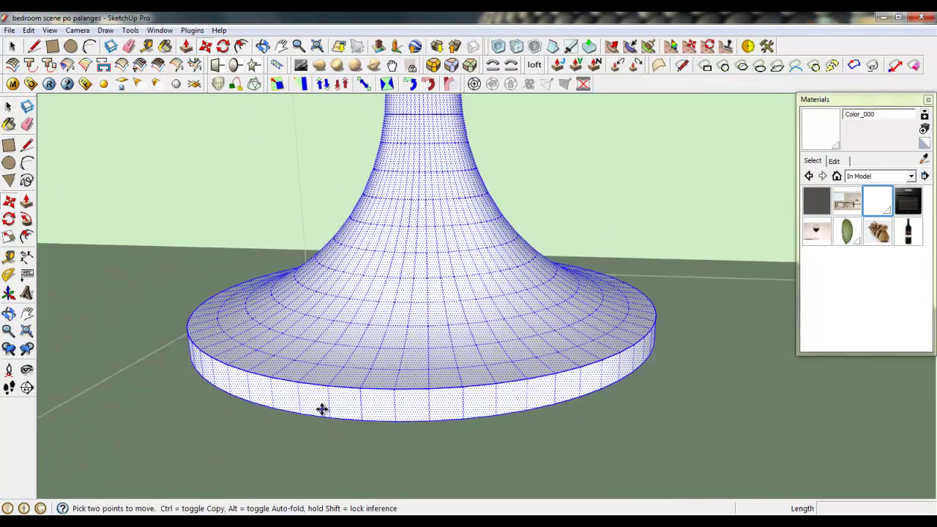
{"action": "left_click", "coordinate": [295, 415]}
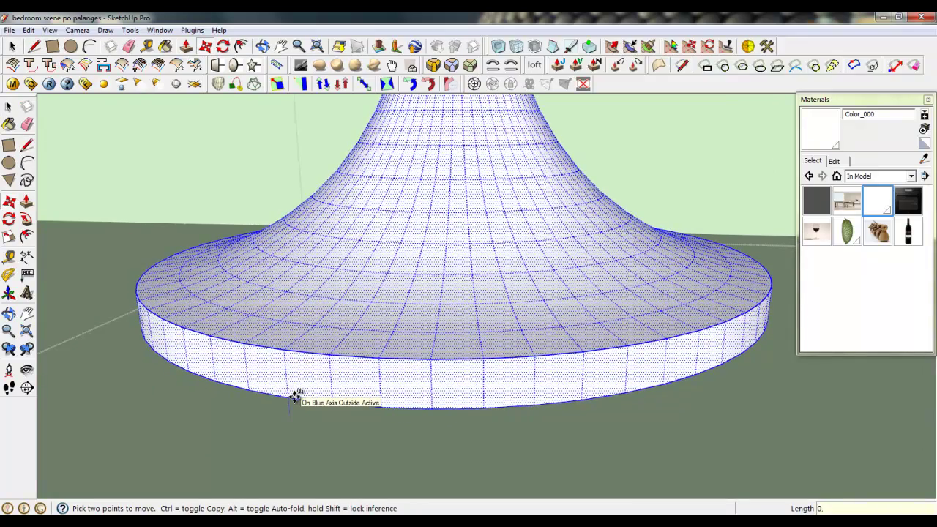
{"action": "type", "text": "0,5"}
{"action": "key", "text": "Return"}
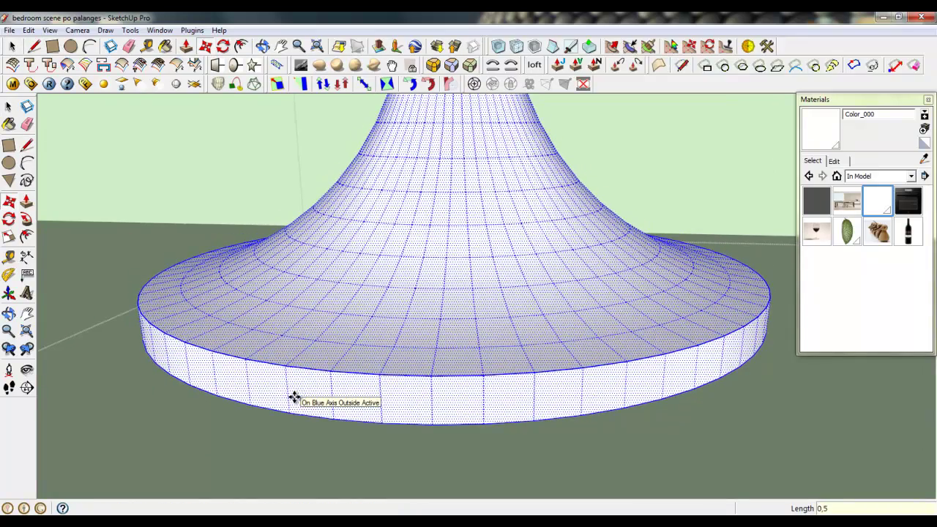
Round the upper rim of the lamp base with a 1.0 mm offset and 3 segments
{"action": "left_click", "coordinate": [13, 48]}
{"action": "scroll", "coordinate": [645, 369], "scroll_direction": "down", "scroll_amount": 3}
{"action": "left_click", "coordinate": [627, 376]}
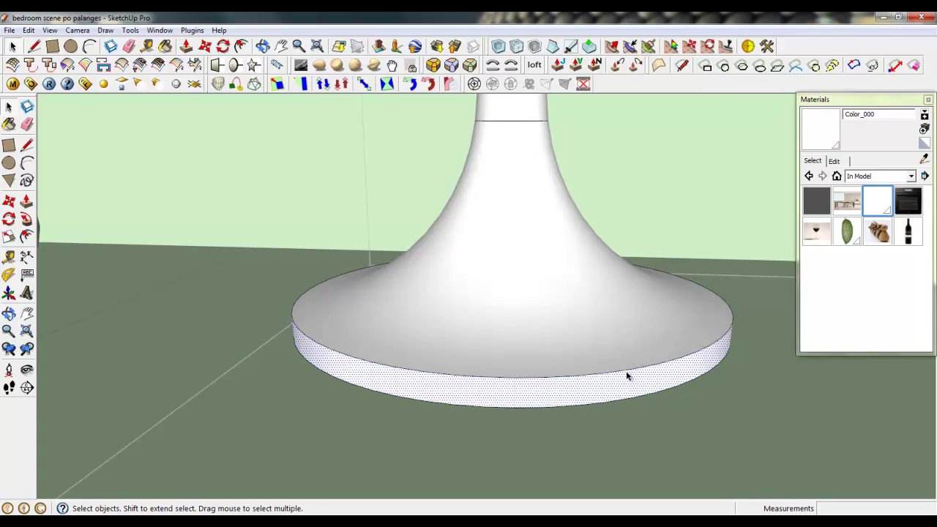
{"action": "left_click", "coordinate": [624, 369]}
{"action": "double_click", "coordinate": [627, 385]}
{"action": "left_click", "coordinate": [620, 380], "text": "shift"}
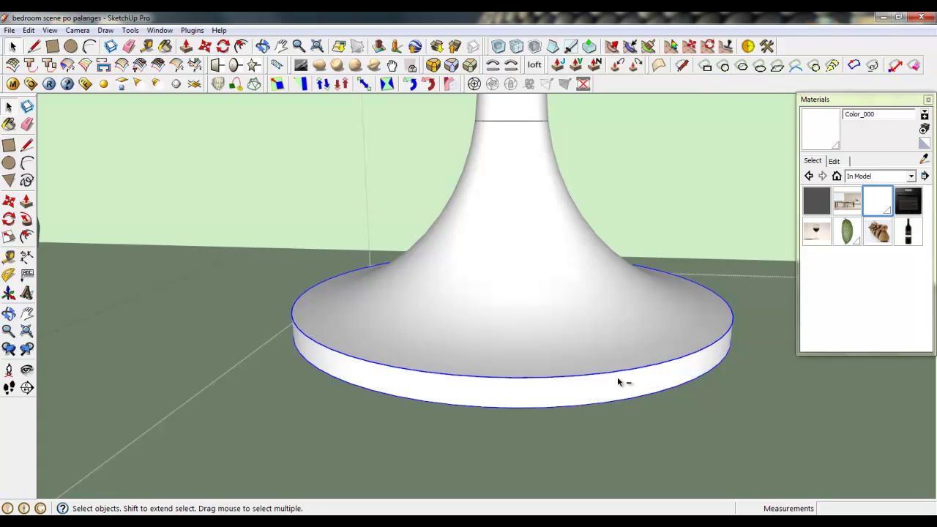
{"action": "scroll", "coordinate": [619, 380], "scroll_direction": "up", "scroll_amount": 2}
{"action": "left_click", "coordinate": [433, 66]}
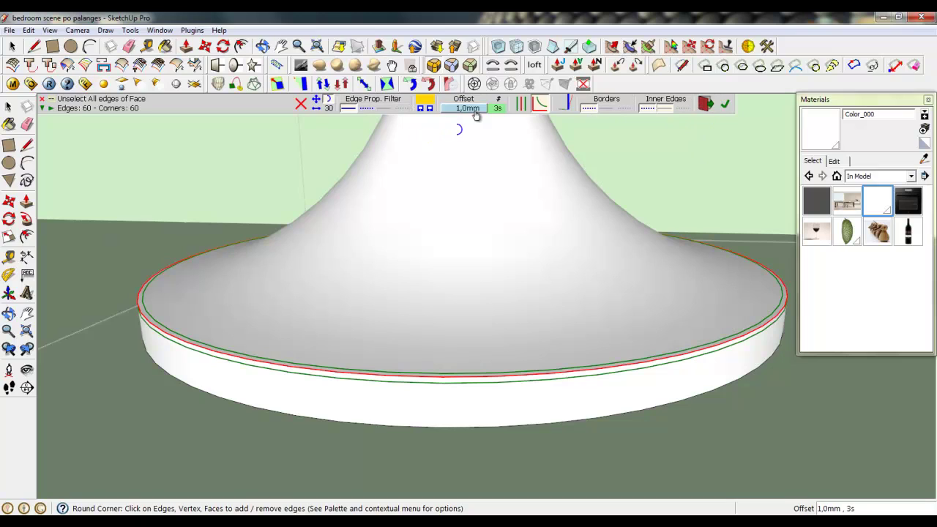
{"action": "left_click", "coordinate": [725, 104]}
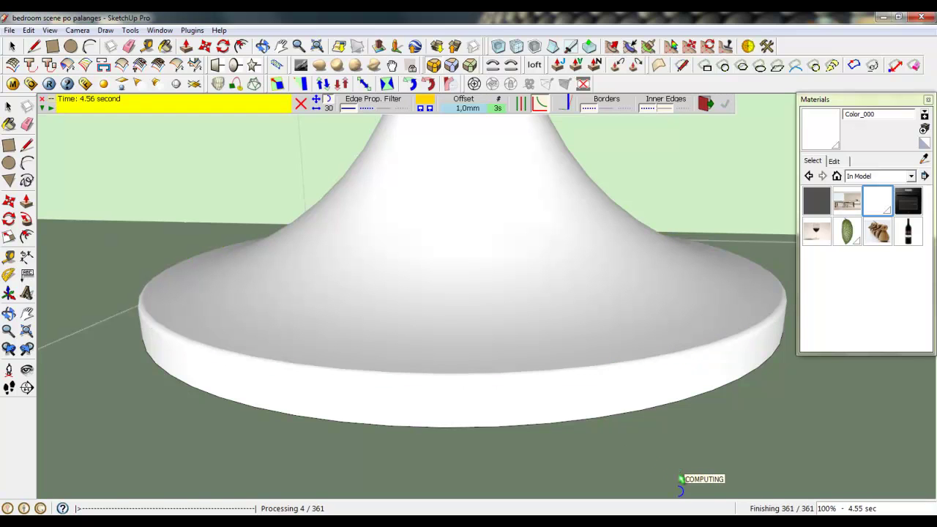
{"action": "left_click", "coordinate": [11, 46]}
Move the lampshade down onto the short pole of the bedside lamp
{"action": "scroll", "coordinate": [309, 372], "scroll_direction": "down", "scroll_amount": 5}
{"action": "scroll", "coordinate": [487, 468], "scroll_direction": "down", "scroll_amount": 4}
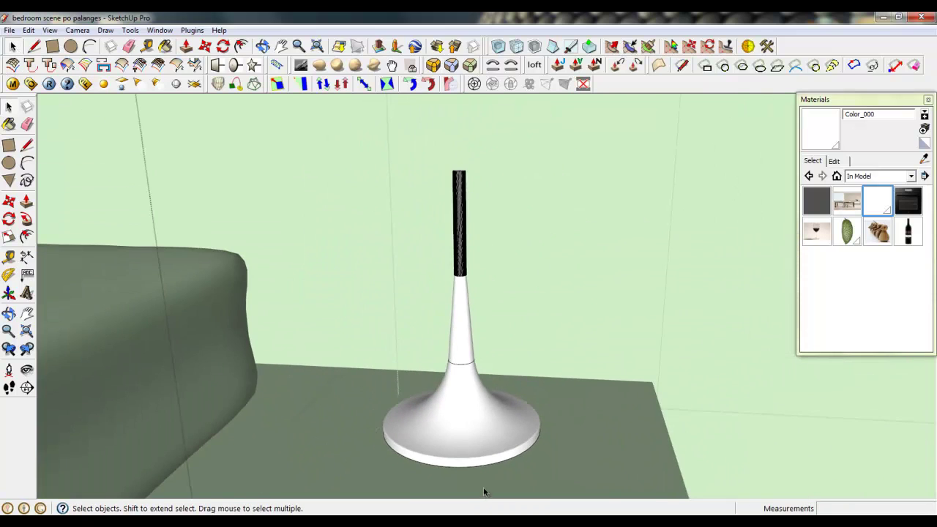
{"action": "scroll", "coordinate": [490, 463], "scroll_direction": "down", "scroll_amount": 6}
{"action": "right_click", "coordinate": [550, 307]}
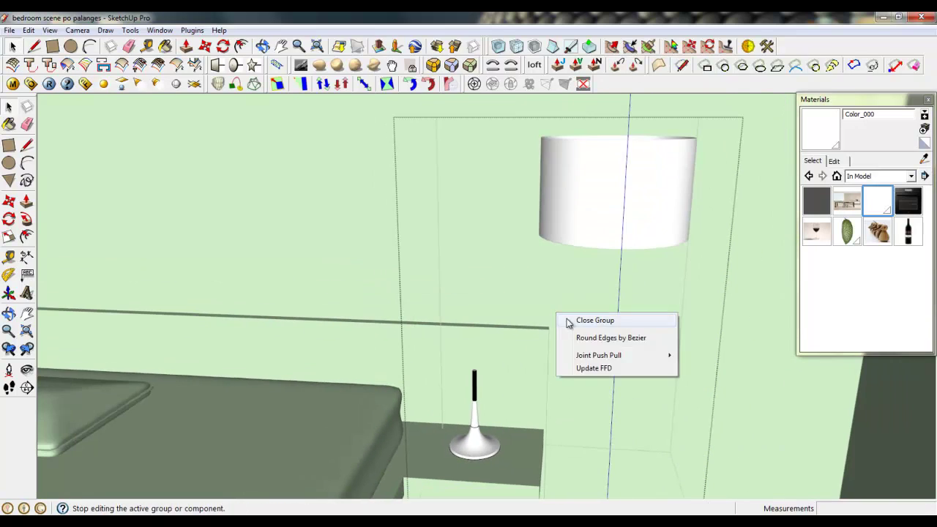
{"action": "left_click", "coordinate": [578, 319]}
{"action": "double_click", "coordinate": [590, 218]}
{"action": "left_click", "coordinate": [205, 46]}
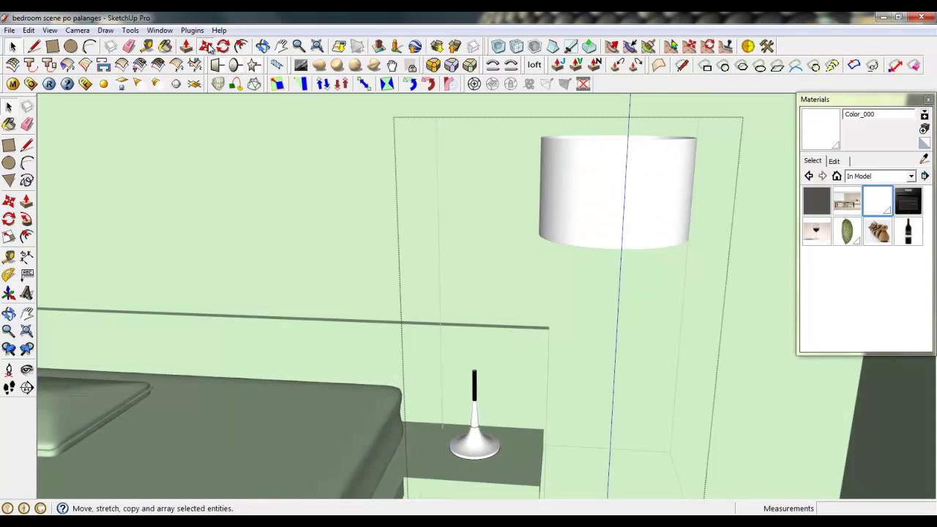
{"action": "left_click_drag", "start_coordinate": [583, 211], "coordinate": [489, 363]}
Scale the lampshade down uniformly in two passes, using a factor of 0.89 for the second
{"action": "scroll", "coordinate": [487, 401], "scroll_direction": "up", "scroll_amount": 1}
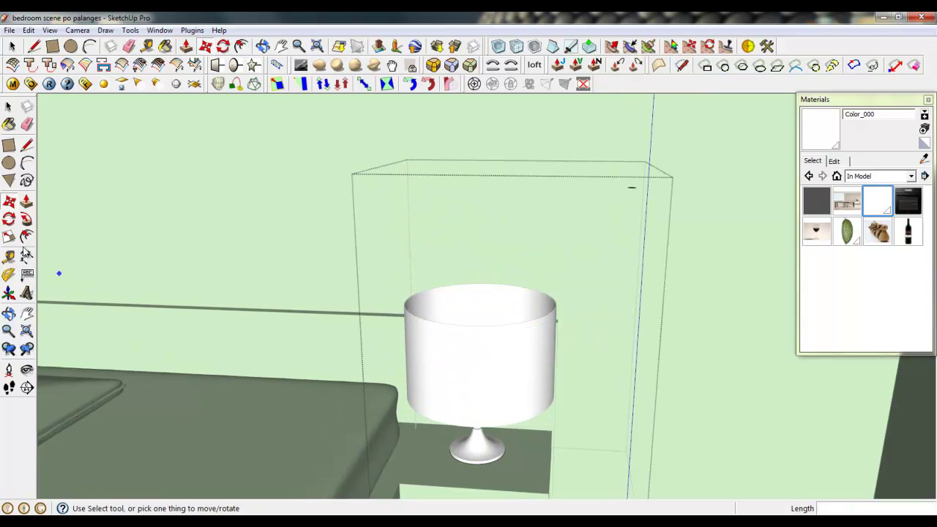
{"action": "left_click", "coordinate": [9, 236]}
{"action": "left_click", "coordinate": [555, 329]}
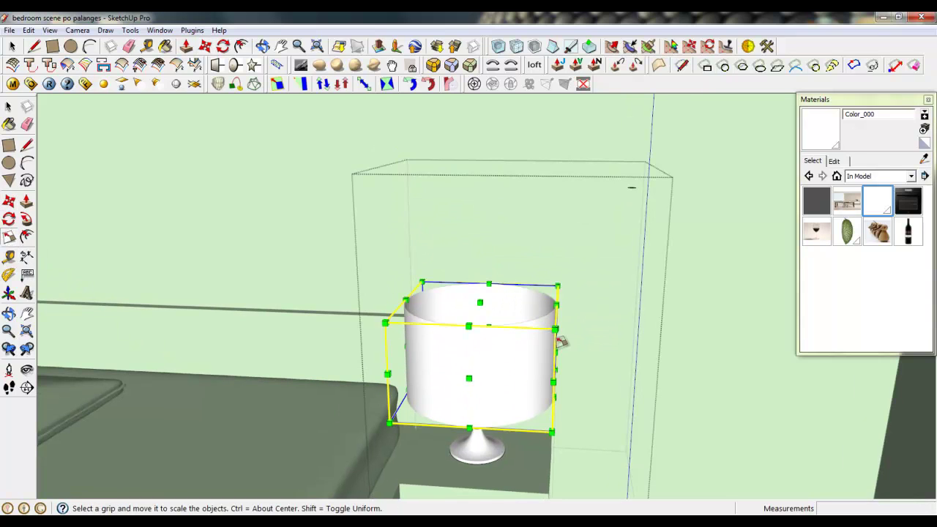
{"action": "left_click_drag", "start_coordinate": [556, 330], "coordinate": [487, 349]}
{"action": "scroll", "coordinate": [496, 439], "scroll_direction": "up", "scroll_amount": 3}
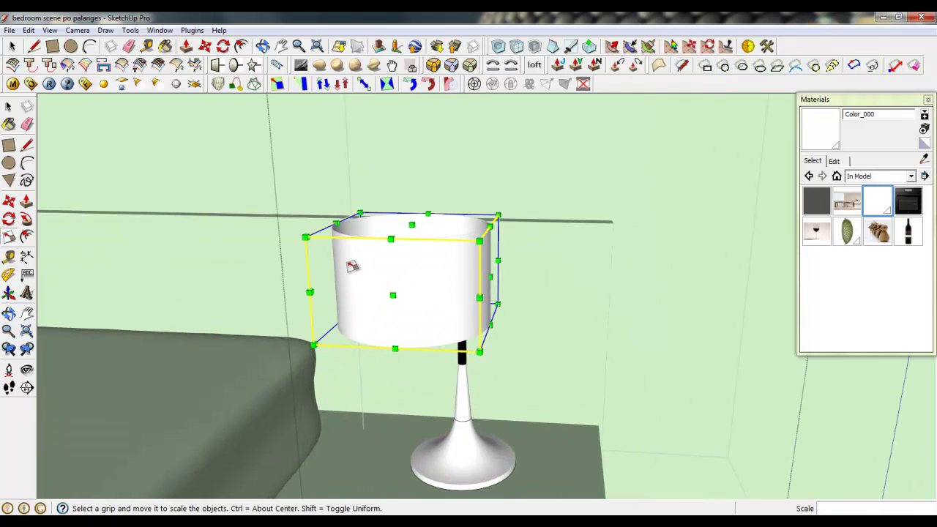
{"action": "left_click_drag", "start_coordinate": [306, 238], "coordinate": [332, 245]}
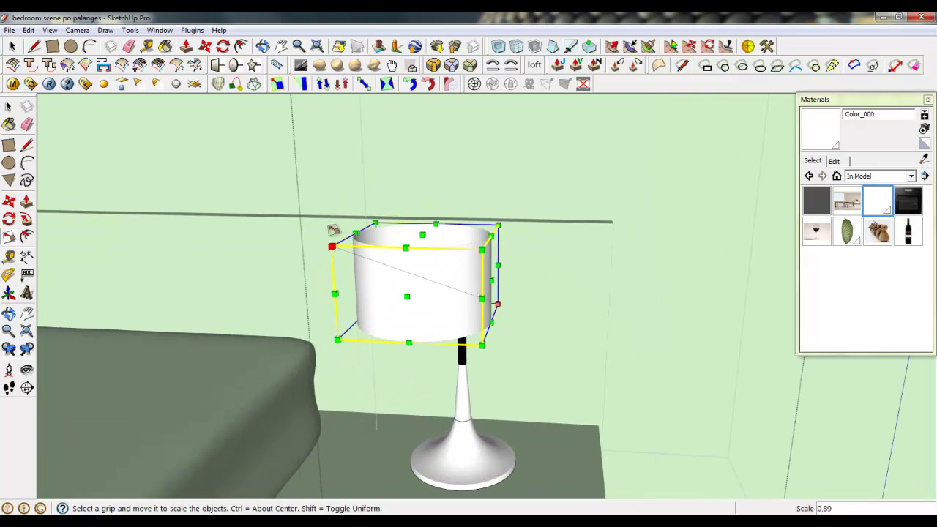
Move the reduced lampshade sideways until it is centred around the pole of the bedside lamp
{"action": "left_click", "coordinate": [206, 45]}
{"action": "scroll", "coordinate": [369, 305], "scroll_direction": "up", "scroll_amount": 3}
{"action": "middle_click_drag", "start_coordinate": [369, 306], "coordinate": [289, 297]}
{"action": "scroll", "coordinate": [301, 296], "scroll_direction": "up", "scroll_amount": 3}
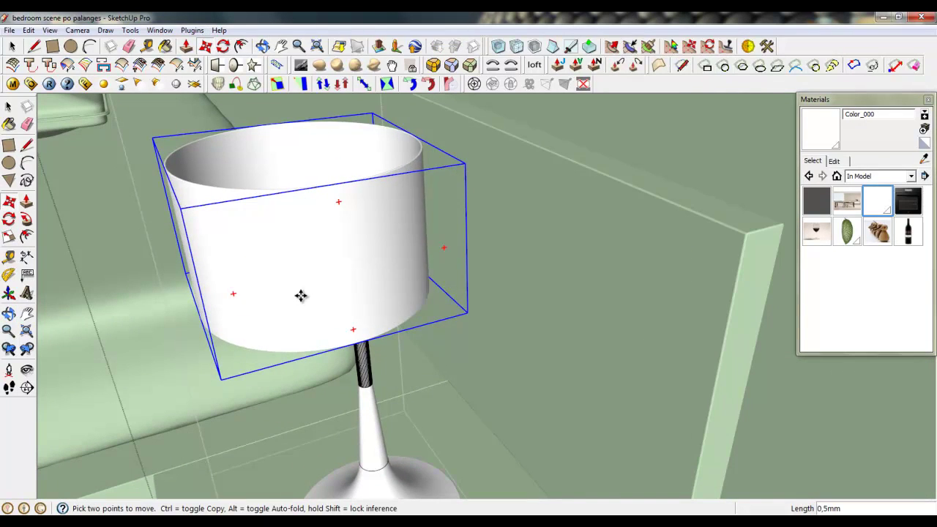
{"action": "left_click_drag", "start_coordinate": [301, 296], "coordinate": [312, 294]}
{"action": "middle_click_drag", "start_coordinate": [312, 294], "coordinate": [498, 362]}
{"action": "scroll", "coordinate": [498, 362], "scroll_direction": "down", "scroll_amount": 3}
{"action": "left_click_drag", "start_coordinate": [497, 389], "coordinate": [558, 391]}
{"action": "middle_click_drag", "start_coordinate": [552, 381], "coordinate": [538, 487]}
{"action": "scroll", "coordinate": [544, 479], "scroll_direction": "up", "scroll_amount": 4}
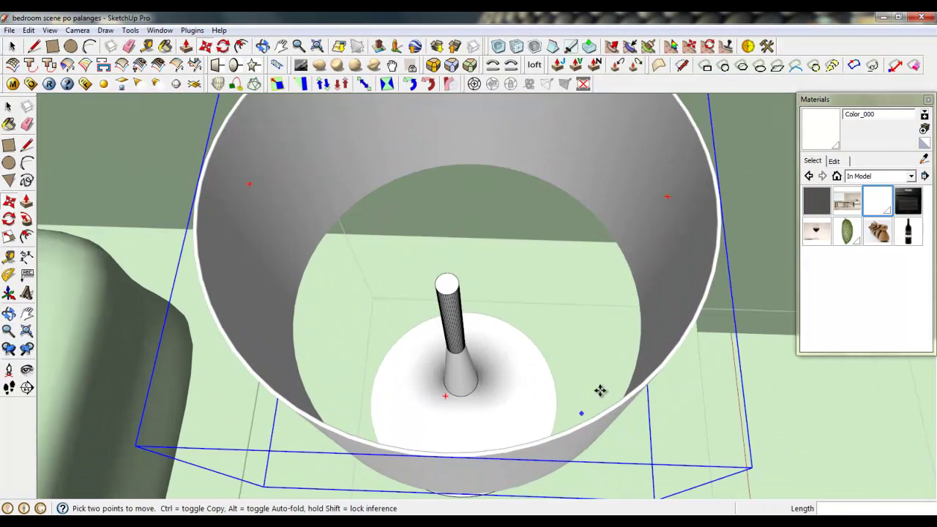
Lower the lampshade over the black pole until it meets the white stem, and close the group
{"action": "scroll", "coordinate": [661, 278], "scroll_direction": "down", "scroll_amount": 3}
{"action": "middle_click_drag", "start_coordinate": [649, 303], "coordinate": [542, 395]}
{"action": "left_click", "coordinate": [494, 117]}
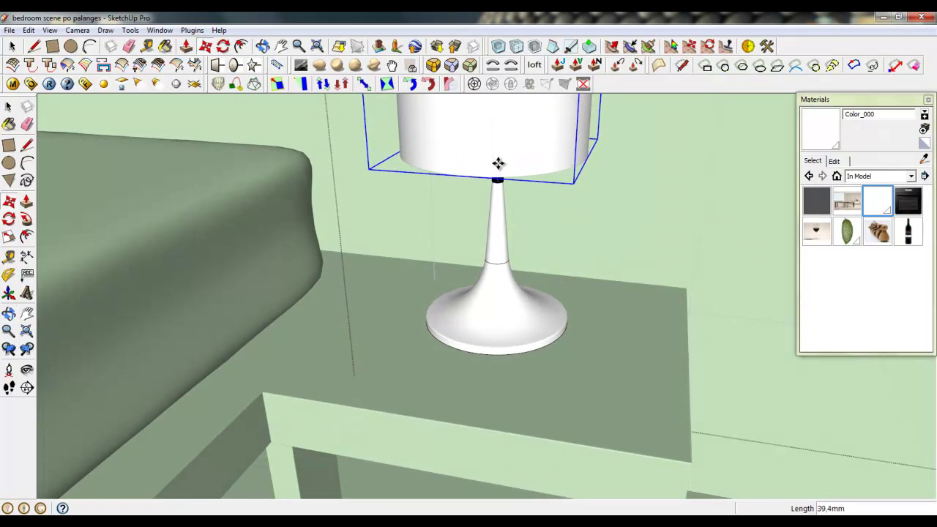
{"action": "middle_click_drag", "start_coordinate": [498, 163], "coordinate": [540, 348]}
{"action": "scroll", "coordinate": [561, 266], "scroll_direction": "up", "scroll_amount": 3}
{"action": "left_click", "coordinate": [542, 228]}
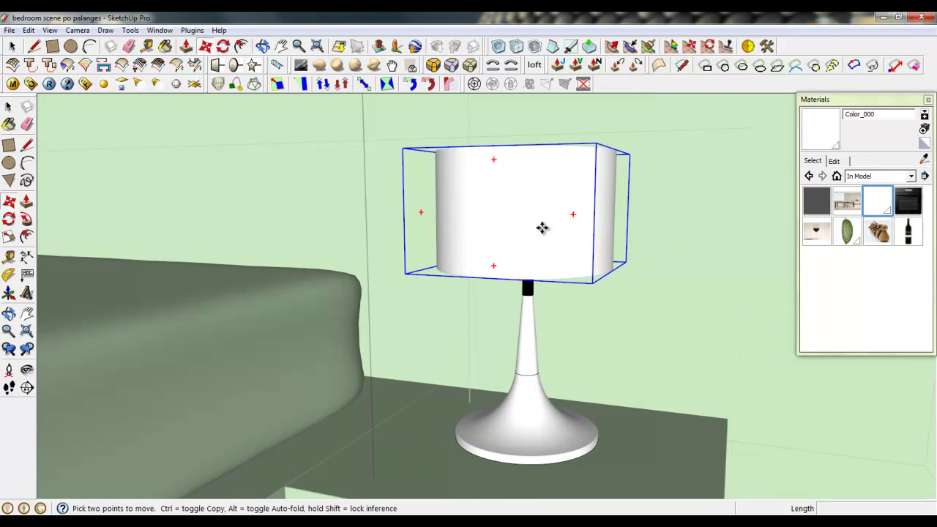
{"action": "left_click", "coordinate": [545, 262]}
{"action": "scroll", "coordinate": [561, 259], "scroll_direction": "down", "scroll_amount": 3}
{"action": "middle_click_drag", "start_coordinate": [561, 260], "coordinate": [160, 149]}
{"action": "key", "text": "space"}
{"action": "right_click", "coordinate": [484, 201]}
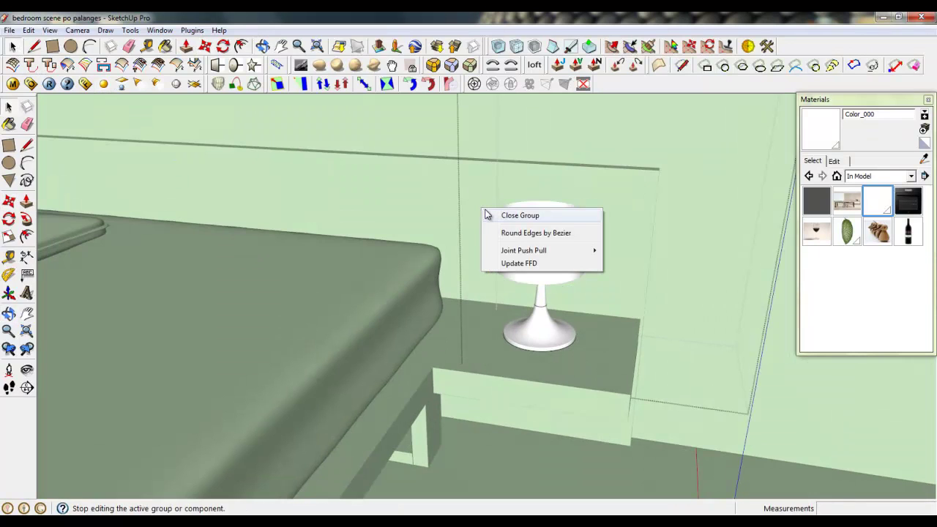
{"action": "left_click", "coordinate": [513, 211]}
Shorten the black pole inside the lampshade with Push/Pull and close the lamp's group
{"action": "scroll", "coordinate": [484, 234], "scroll_direction": "up", "scroll_amount": 5}
{"action": "scroll", "coordinate": [484, 235], "scroll_direction": "up", "scroll_amount": 5}
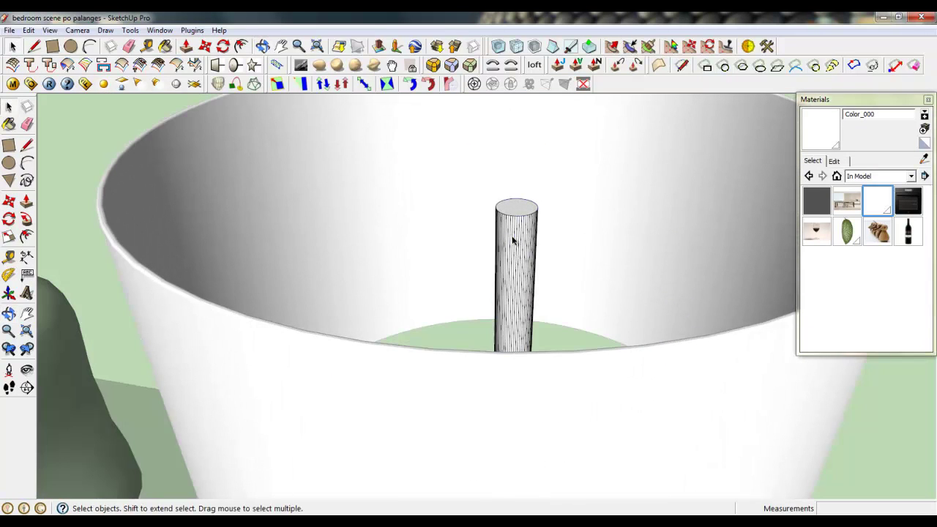
{"action": "key", "text": "p"}
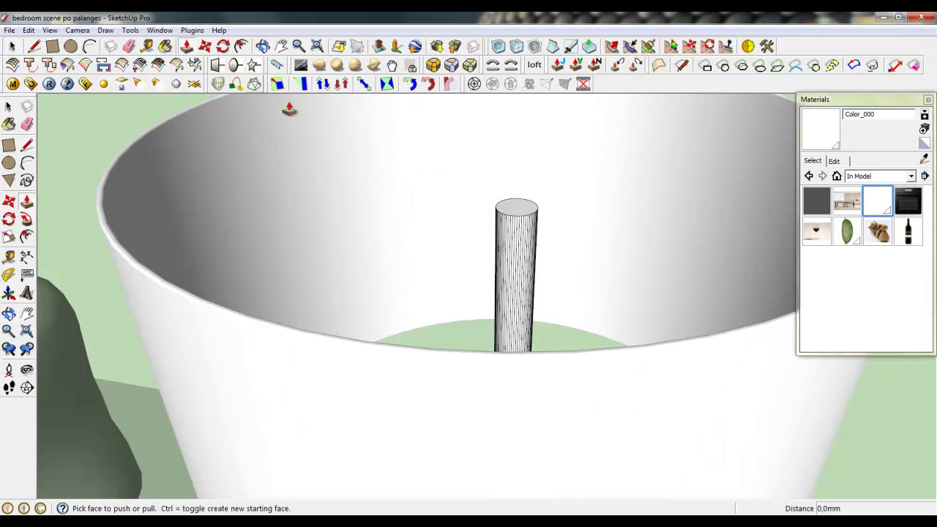
{"action": "left_click_drag", "start_coordinate": [515, 209], "coordinate": [517, 381]}
{"action": "scroll", "coordinate": [513, 262], "scroll_direction": "down", "scroll_amount": 6}
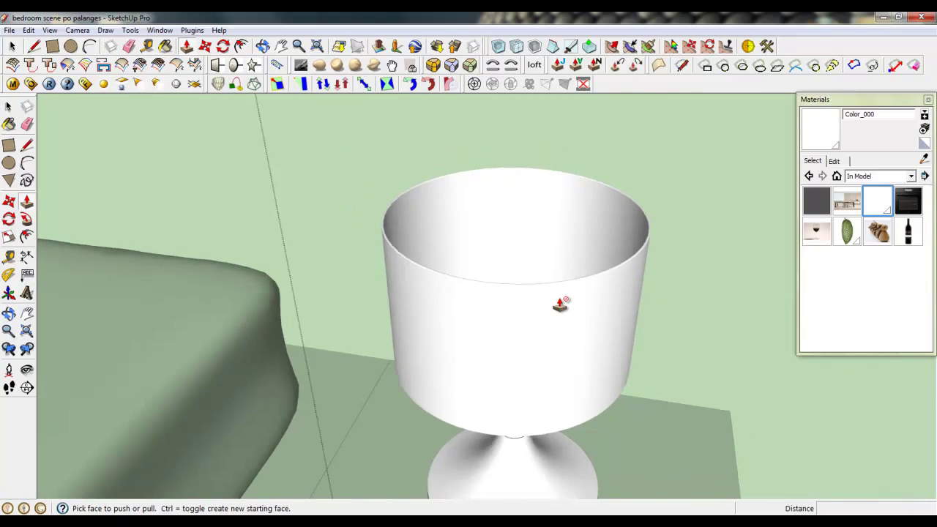
{"action": "right_click", "coordinate": [414, 141]}
{"action": "left_click", "coordinate": [438, 152]}
{"action": "scroll", "coordinate": [613, 271], "scroll_direction": "down", "scroll_amount": 3}
{"action": "left_click_drag", "start_coordinate": [622, 258], "coordinate": [448, 284]}
{"action": "key", "text": "ctrl+z"}
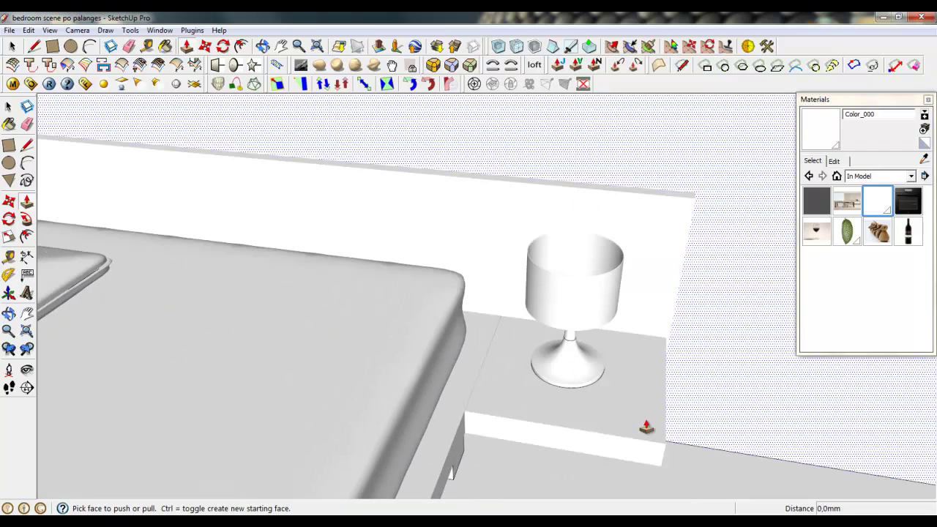
Open the bedside lamp's group, delete the stray geometry floating away from the lamp, and close the group
{"action": "scroll", "coordinate": [647, 427], "scroll_direction": "down", "scroll_amount": 4}
{"action": "middle_click_drag", "start_coordinate": [602, 372], "coordinate": [592, 414]}
{"action": "left_click", "coordinate": [13, 47]}
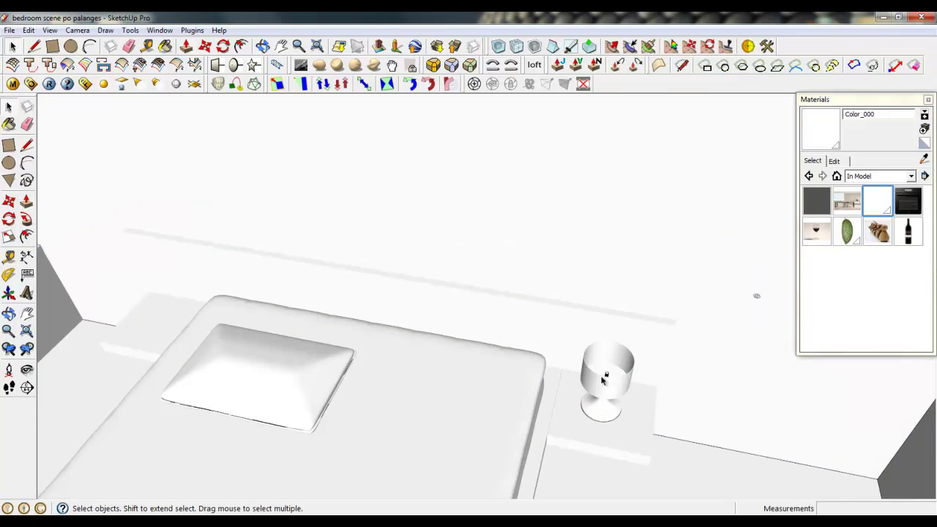
{"action": "left_click", "coordinate": [604, 379]}
{"action": "scroll", "coordinate": [758, 332], "scroll_direction": "up", "scroll_amount": 3}
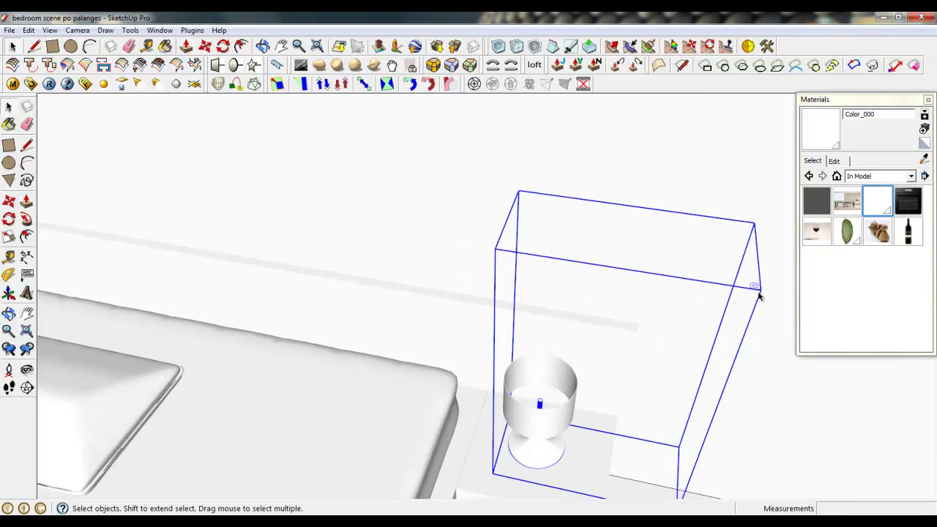
{"action": "double_click", "coordinate": [720, 252]}
{"action": "right_click", "coordinate": [703, 246]}
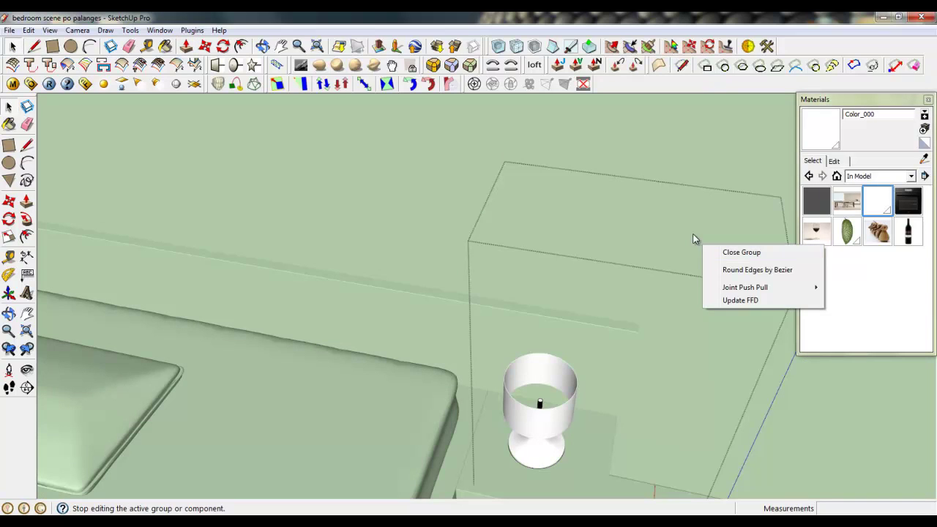
{"action": "left_click", "coordinate": [695, 235]}
{"action": "left_click_drag", "start_coordinate": [718, 247], "coordinate": [766, 312]}
{"action": "right_click", "coordinate": [561, 274]}
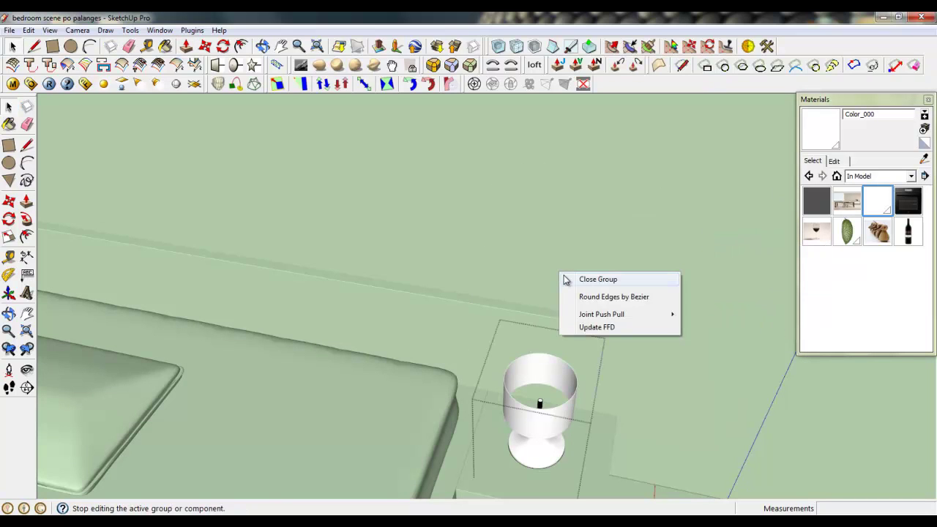
{"action": "left_click", "coordinate": [586, 278]}
Copy the bedside lamp about 1997 mm along the green axis onto the shelf on the bed's opposite side
{"action": "left_click", "coordinate": [557, 415]}
{"action": "scroll", "coordinate": [557, 415], "scroll_direction": "down", "scroll_amount": 3}
{"action": "key", "text": "m"}
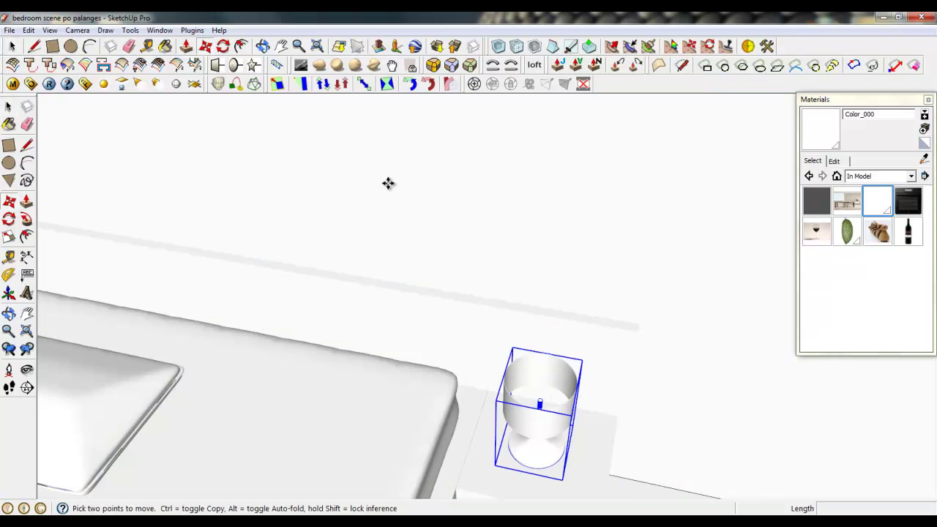
{"action": "middle_click_drag", "start_coordinate": [388, 183], "coordinate": [656, 407]}
{"action": "key", "text": "ctrl"}
{"action": "left_click", "coordinate": [606, 383]}
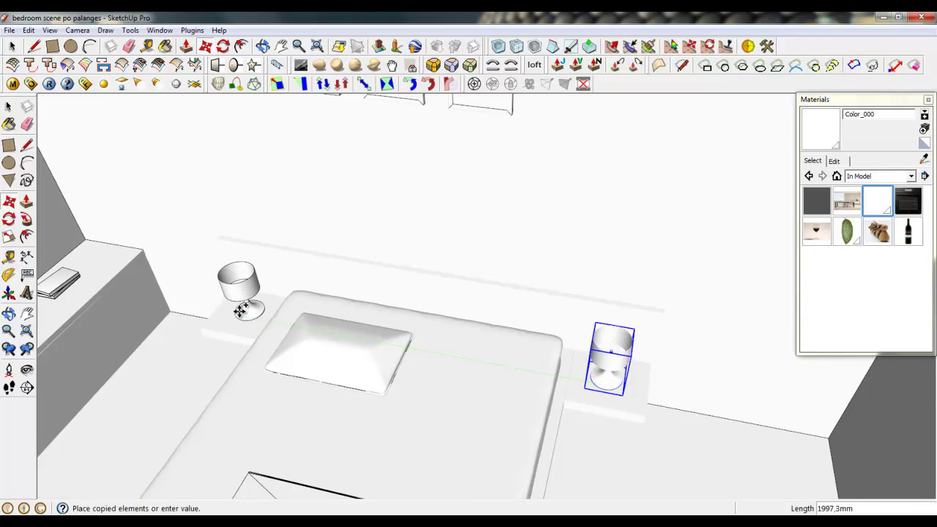
{"action": "left_click", "coordinate": [233, 311]}
{"action": "left_click", "coordinate": [12, 48]}
Examine the bed group, its pillow and draped blanket, and both bedside lamps from several angles
{"action": "middle_click_drag", "start_coordinate": [434, 300], "coordinate": [495, 308]}
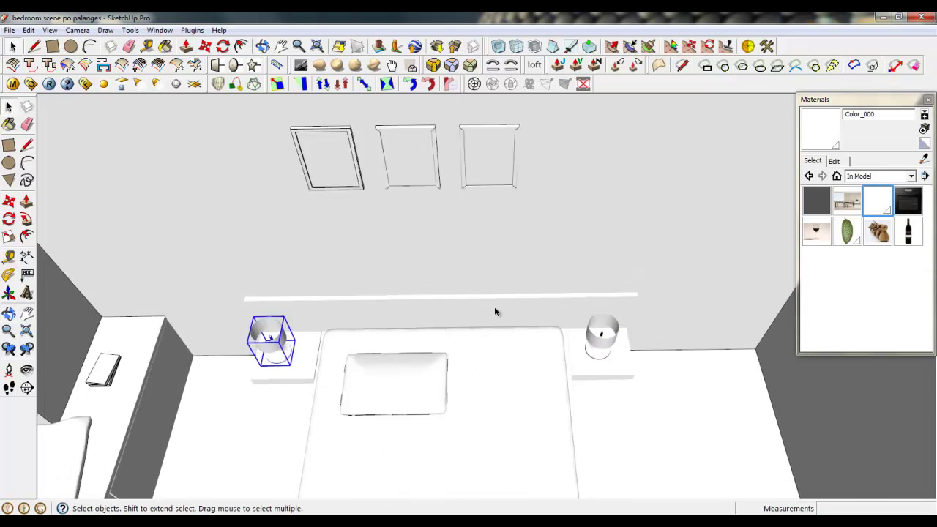
{"action": "scroll", "coordinate": [542, 295], "scroll_direction": "down", "scroll_amount": 4}
{"action": "scroll", "coordinate": [525, 479], "scroll_direction": "up", "scroll_amount": 1}
{"action": "middle_click_drag", "start_coordinate": [525, 477], "coordinate": [477, 310]}
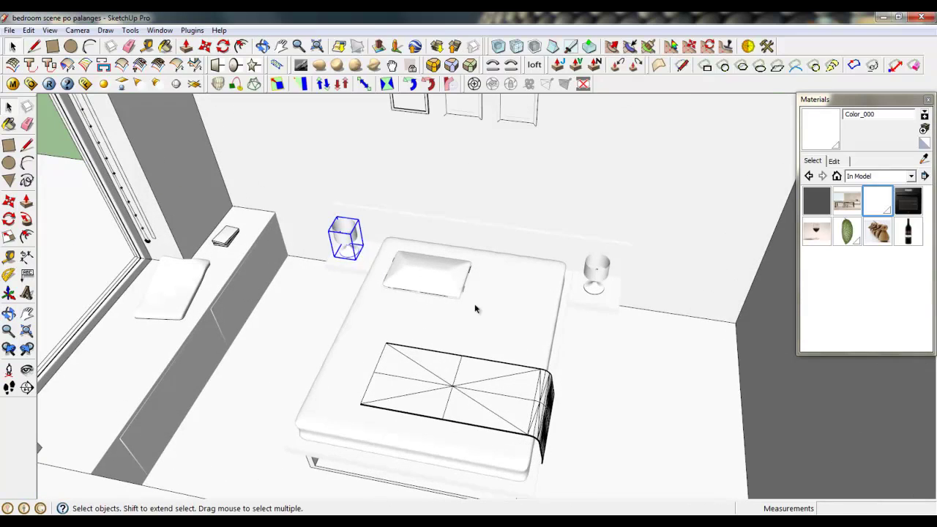
{"action": "left_click", "coordinate": [414, 271]}
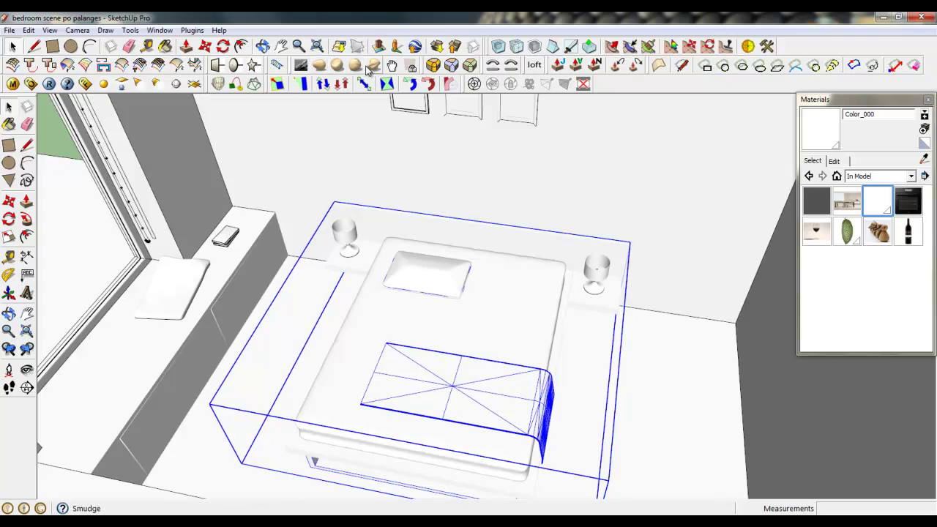
{"action": "scroll", "coordinate": [503, 436], "scroll_direction": "up", "scroll_amount": 2}
{"action": "middle_click_drag", "start_coordinate": [504, 436], "coordinate": [452, 425]}
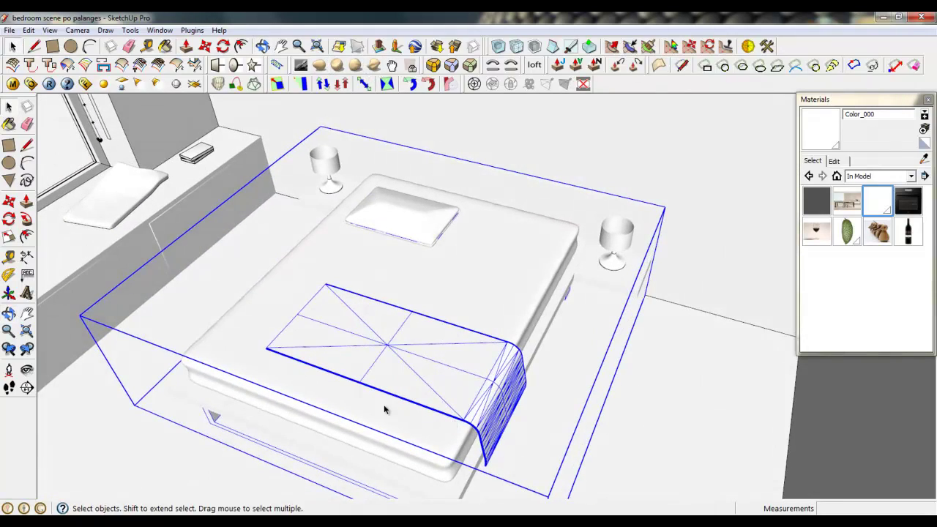
{"action": "scroll", "coordinate": [388, 411], "scroll_direction": "up", "scroll_amount": 5}
{"action": "scroll", "coordinate": [485, 408], "scroll_direction": "up", "scroll_amount": 2}
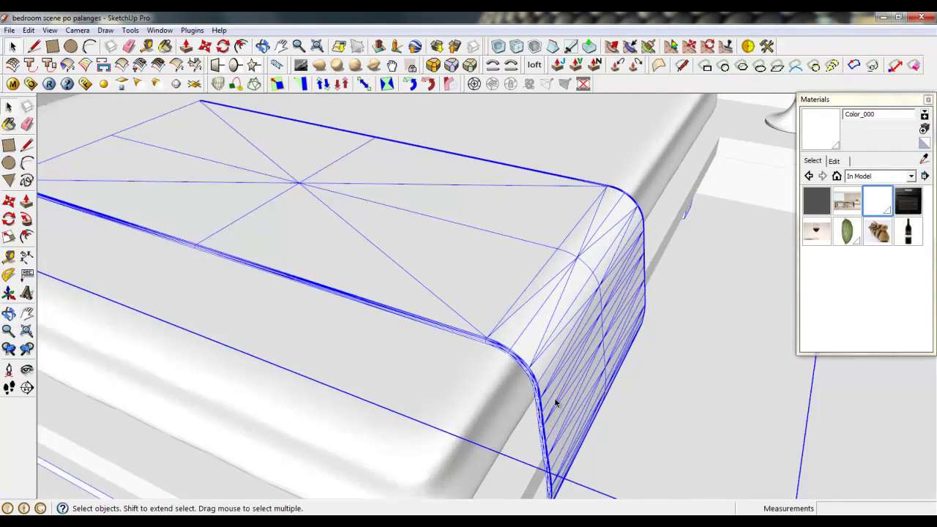
{"action": "scroll", "coordinate": [556, 404], "scroll_direction": "down", "scroll_amount": 5}
{"action": "scroll", "coordinate": [550, 485], "scroll_direction": "down", "scroll_amount": 1}
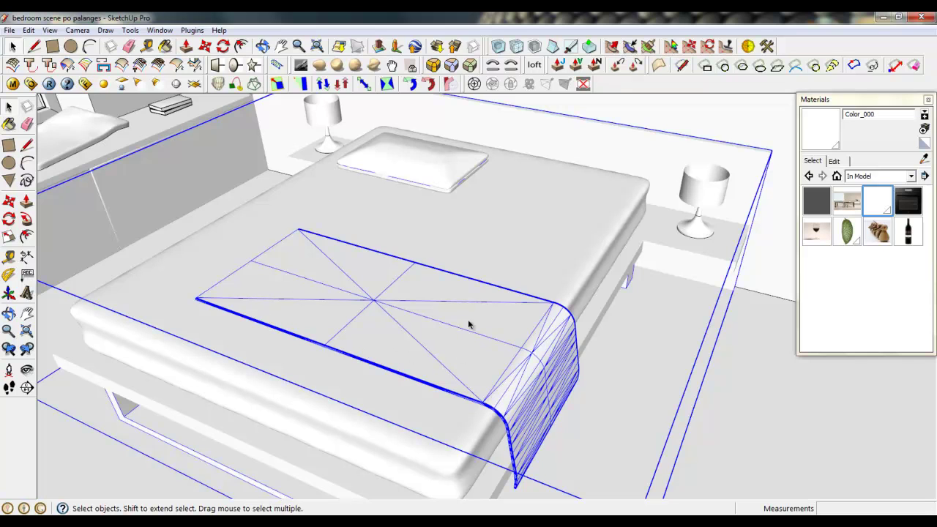
{"action": "middle_click_drag", "start_coordinate": [441, 299], "coordinate": [513, 360]}
{"action": "scroll", "coordinate": [513, 360], "scroll_direction": "down", "scroll_amount": 3}
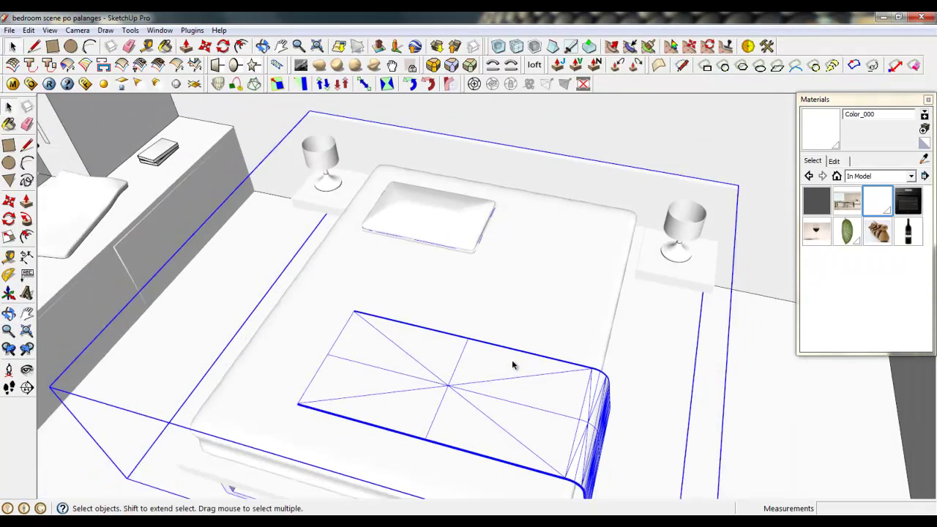
{"action": "scroll", "coordinate": [589, 300], "scroll_direction": "up", "scroll_amount": 4}
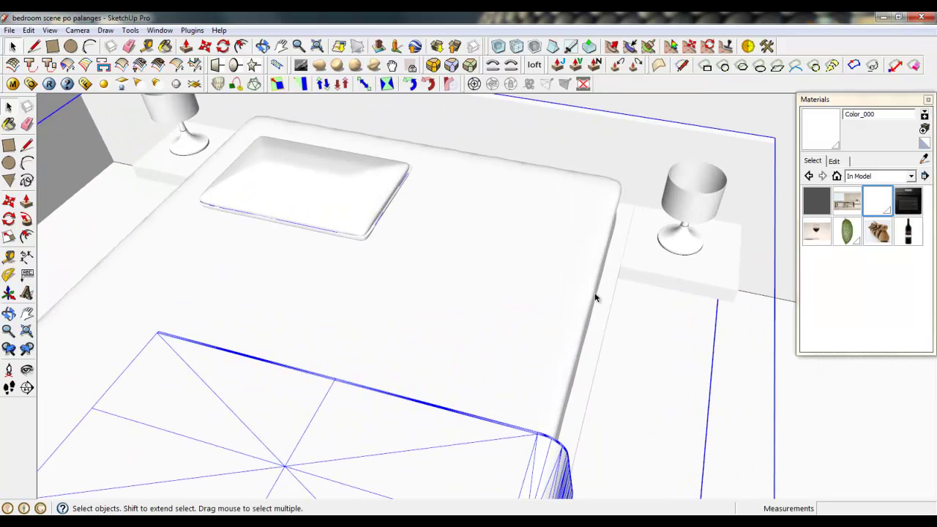
{"action": "scroll", "coordinate": [538, 320], "scroll_direction": "down", "scroll_amount": 5}
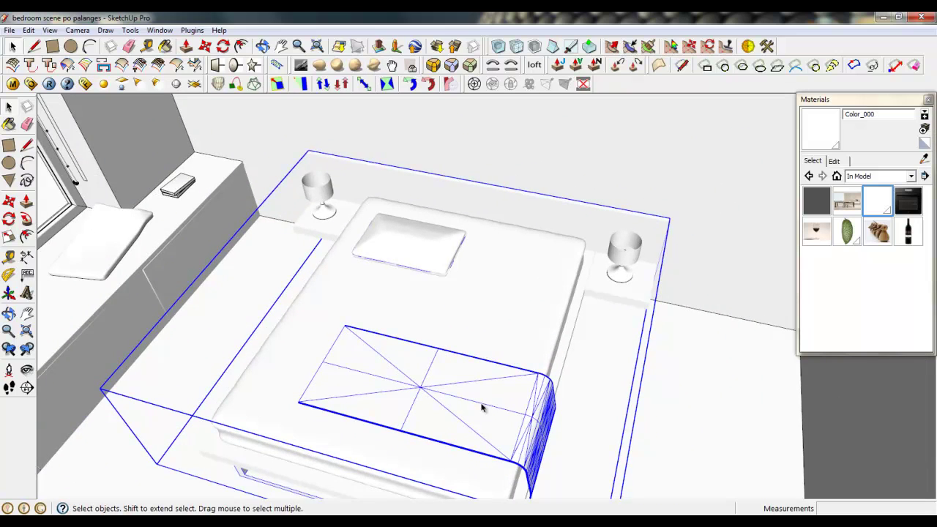
{"action": "middle_click_drag", "start_coordinate": [482, 404], "coordinate": [536, 301]}
{"action": "scroll", "coordinate": [472, 368], "scroll_direction": "up", "scroll_amount": 4}
{"action": "right_click", "coordinate": [629, 299]}
{"action": "left_click", "coordinate": [582, 301]}
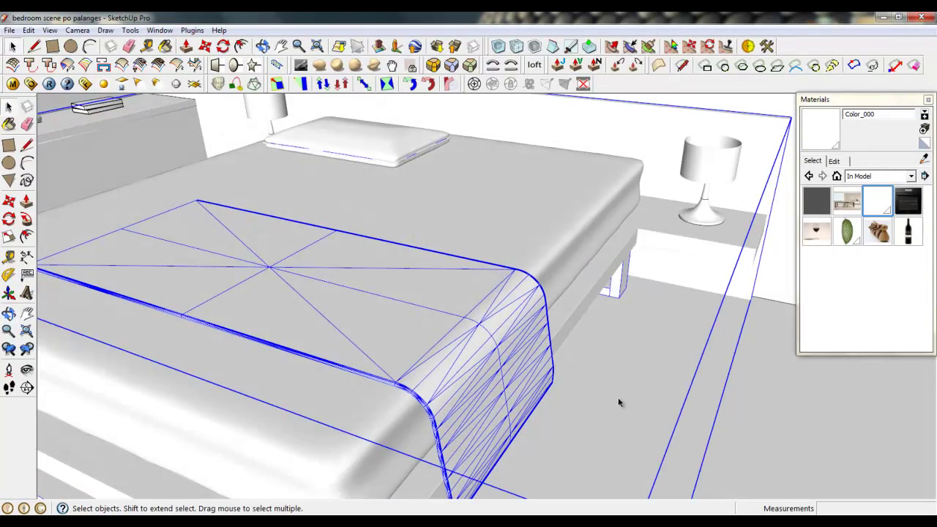
Examine the room's far wall, the doorway beside it and the bed corner from above
{"action": "scroll", "coordinate": [623, 414], "scroll_direction": "down", "scroll_amount": 4}
{"action": "middle_click_drag", "start_coordinate": [522, 415], "coordinate": [437, 287]}
{"action": "scroll", "coordinate": [535, 252], "scroll_direction": "down", "scroll_amount": 4}
{"action": "scroll", "coordinate": [439, 342], "scroll_direction": "down", "scroll_amount": 3}
{"action": "middle_click_drag", "start_coordinate": [372, 334], "coordinate": [668, 350]}
{"action": "scroll", "coordinate": [573, 265], "scroll_direction": "down", "scroll_amount": 2}
{"action": "scroll", "coordinate": [617, 327], "scroll_direction": "up", "scroll_amount": 4}
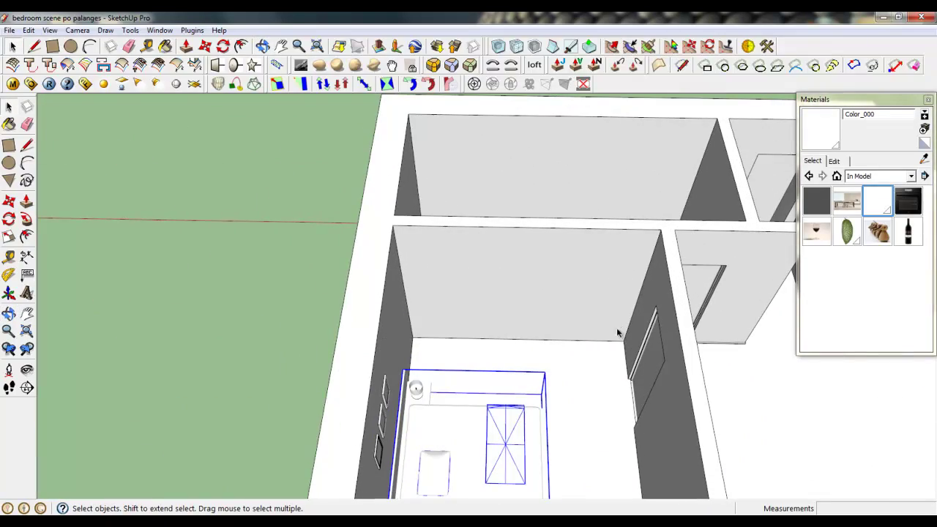
{"action": "scroll", "coordinate": [621, 347], "scroll_direction": "up", "scroll_amount": 3}
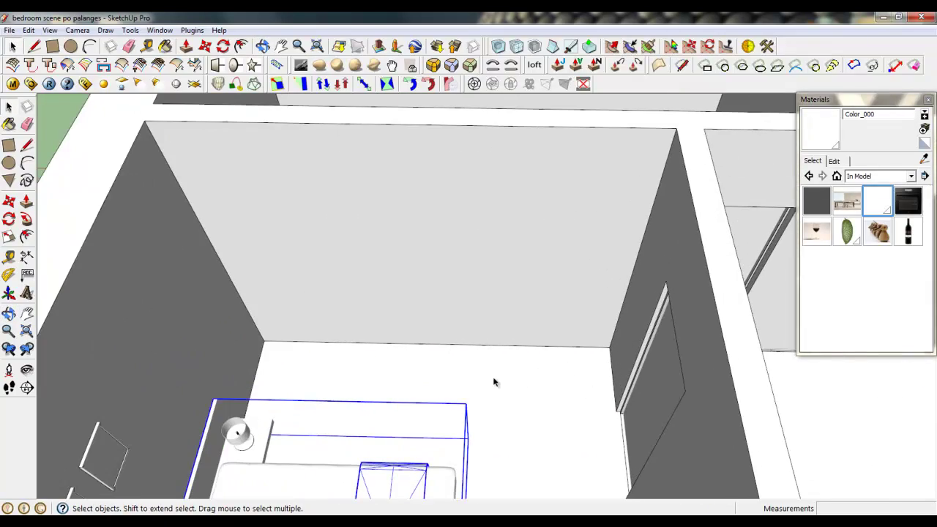
{"action": "scroll", "coordinate": [494, 382], "scroll_direction": "down", "scroll_amount": 3}
{"action": "middle_click_drag", "start_coordinate": [523, 356], "coordinate": [491, 402]}
{"action": "scroll", "coordinate": [321, 398], "scroll_direction": "up", "scroll_amount": 4}
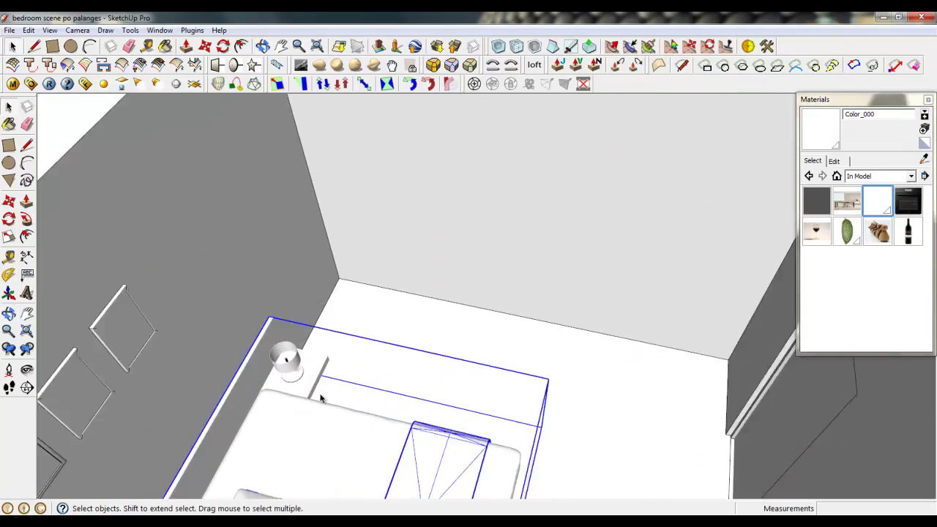
{"action": "scroll", "coordinate": [321, 398], "scroll_direction": "up", "scroll_amount": 2}
{"action": "scroll", "coordinate": [375, 401], "scroll_direction": "down", "scroll_amount": 3}
{"action": "middle_click_drag", "start_coordinate": [418, 403], "coordinate": [608, 311]}
Split the far wall's face with a vertical 2700 mm line from its bottom edge up to its top edge
{"action": "left_click", "coordinate": [561, 295]}
{"action": "scroll", "coordinate": [561, 295], "scroll_direction": "down", "scroll_amount": 3}
{"action": "scroll", "coordinate": [617, 205], "scroll_direction": "up", "scroll_amount": 2}
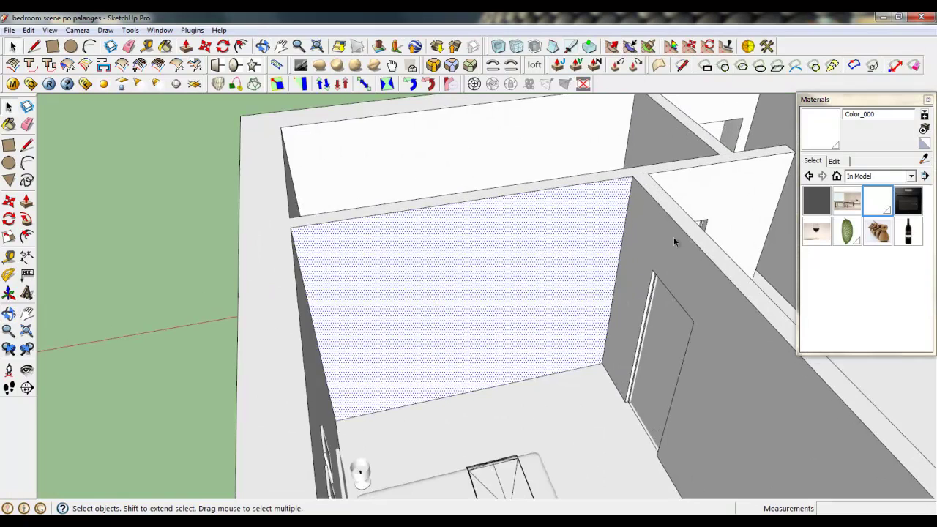
{"action": "scroll", "coordinate": [674, 242], "scroll_direction": "up", "scroll_amount": 2}
{"action": "scroll", "coordinate": [684, 253], "scroll_direction": "up", "scroll_amount": 2}
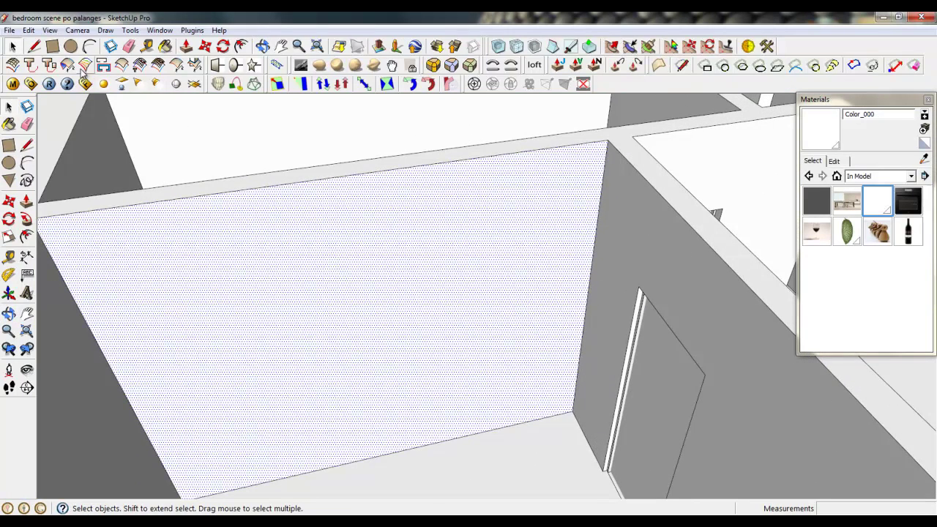
{"action": "left_click", "coordinate": [34, 46]}
{"action": "scroll", "coordinate": [529, 216], "scroll_direction": "down", "scroll_amount": 2}
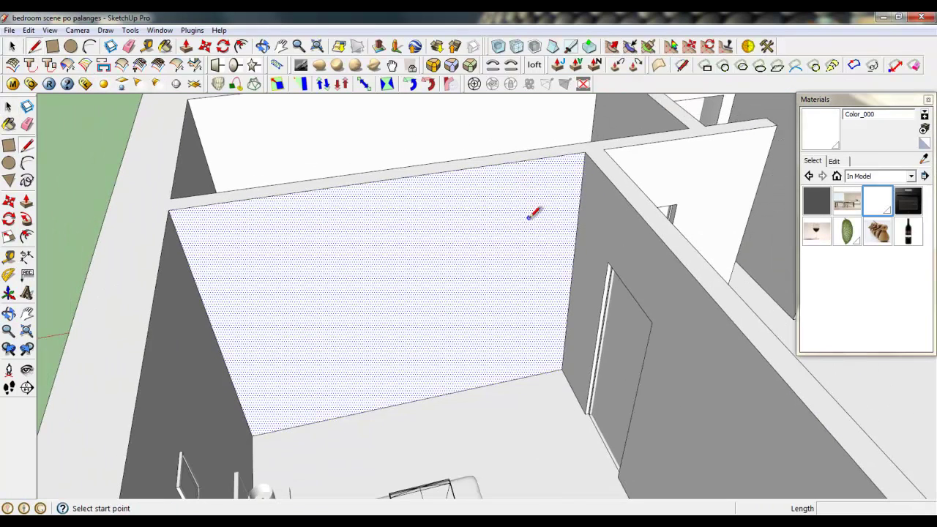
{"action": "left_click", "coordinate": [402, 403]}
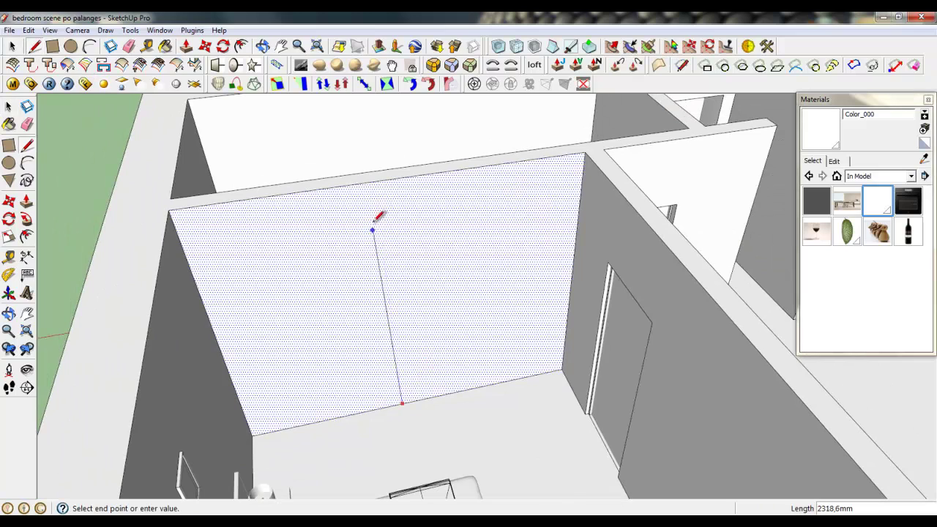
{"action": "left_click", "coordinate": [386, 179]}
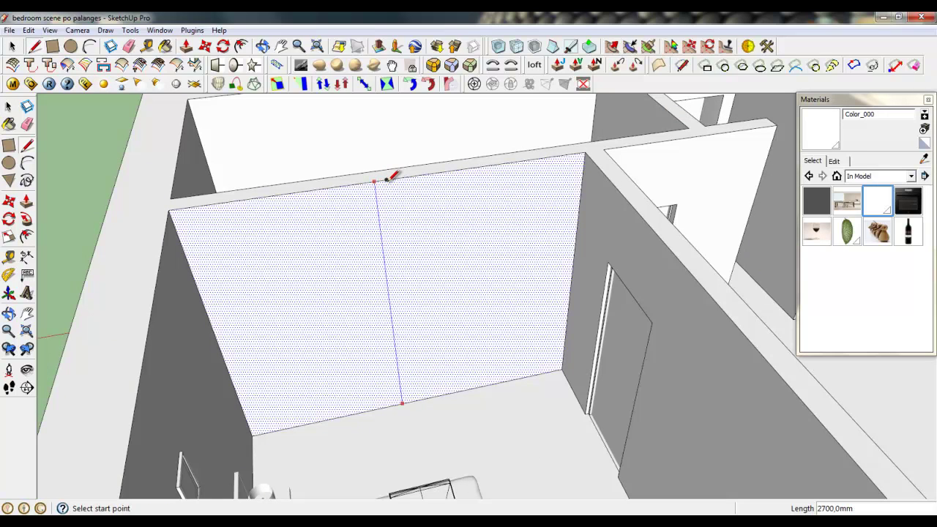
Make the wall half next to the doorway, with its edges, into a group and open that group for editing
{"action": "key", "text": "space"}
{"action": "double_click", "coordinate": [468, 229]}
{"action": "right_click", "coordinate": [468, 229]}
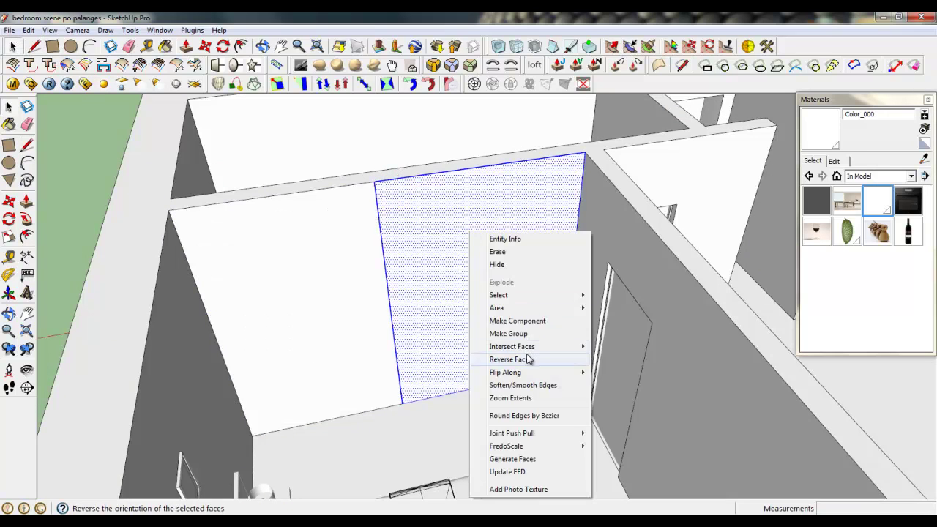
{"action": "left_click", "coordinate": [512, 330]}
{"action": "double_click", "coordinate": [517, 281]}
Divide the panel's top edge into 3 segments and draw a vertical line from the division point farther from the door to the bottom edge
{"action": "scroll", "coordinate": [526, 259], "scroll_direction": "up", "scroll_amount": 1}
{"action": "middle_click_drag", "start_coordinate": [490, 274], "coordinate": [510, 342]}
{"action": "scroll", "coordinate": [532, 272], "scroll_direction": "down", "scroll_amount": 1}
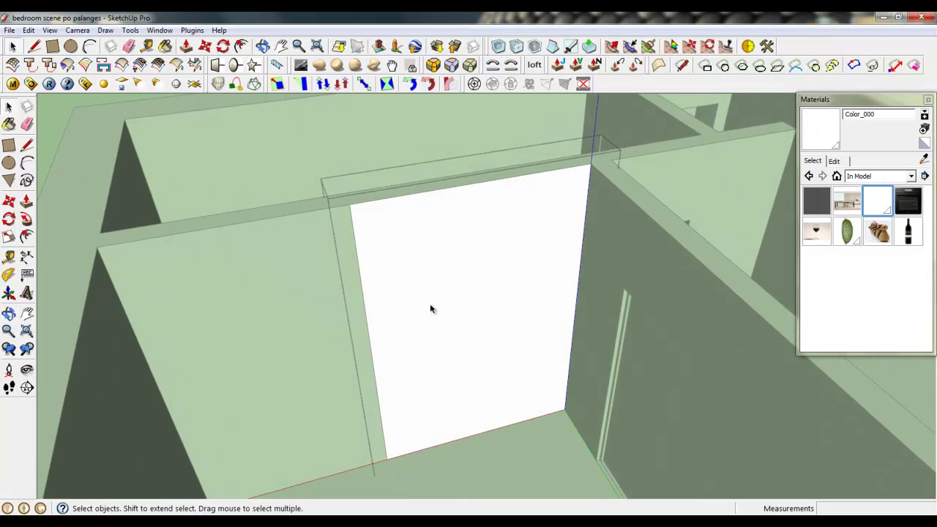
{"action": "left_click", "coordinate": [33, 46]}
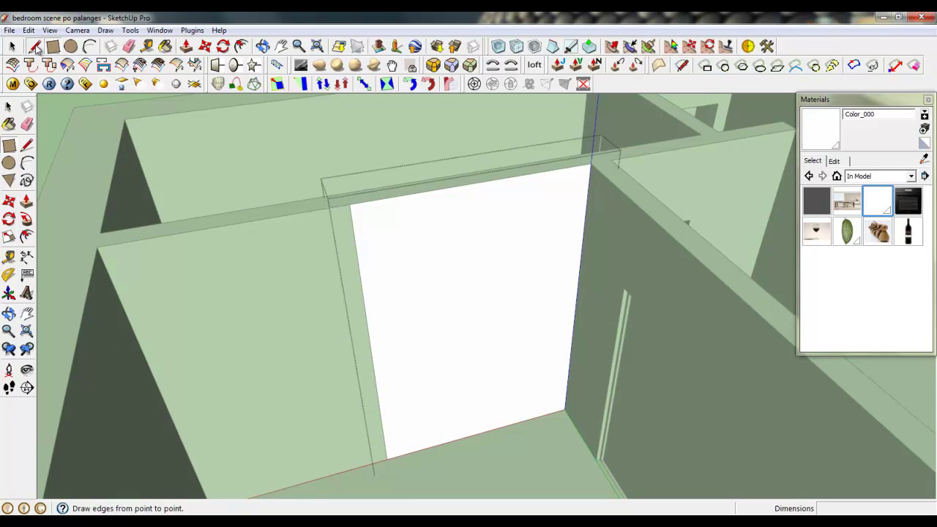
{"action": "right_click", "coordinate": [481, 180]}
{"action": "left_click", "coordinate": [501, 256]}
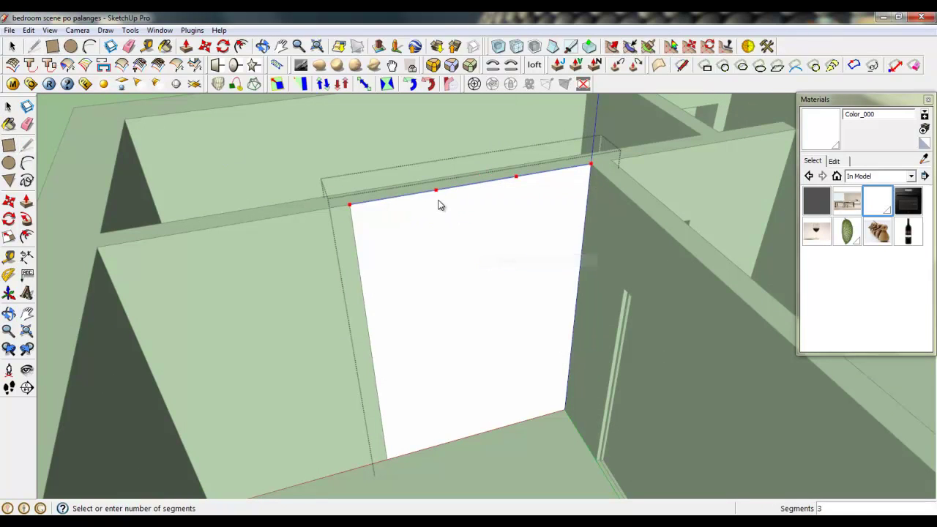
{"action": "left_click", "coordinate": [443, 190]}
{"action": "left_click", "coordinate": [436, 190]}
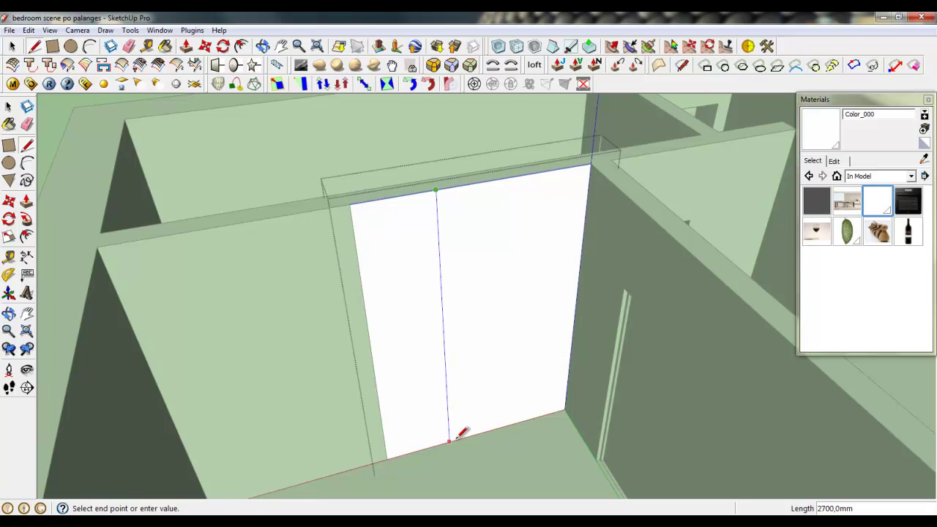
Mark 18 mm along the top edge from the vertical line and draw a parallel vertical line down to the floor
{"action": "scroll", "coordinate": [436, 192], "scroll_direction": "up", "scroll_amount": 5}
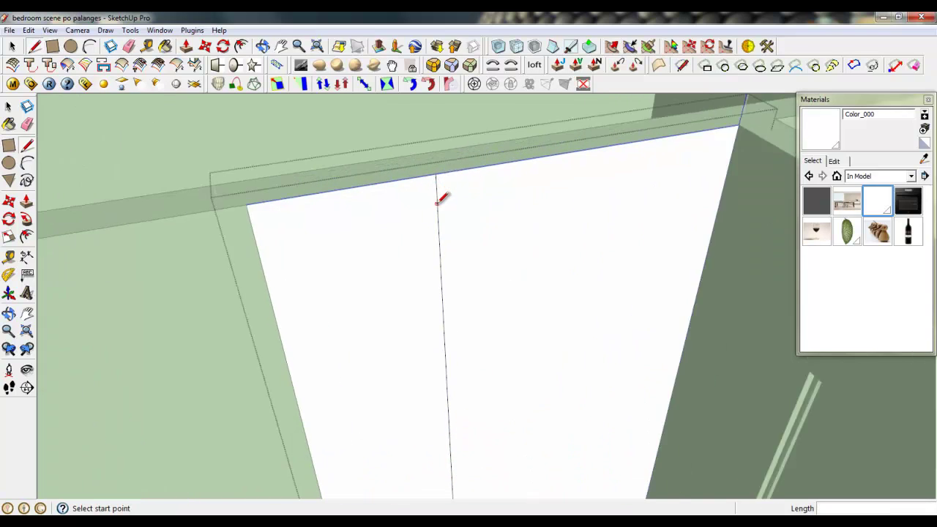
{"action": "left_click", "coordinate": [434, 164]}
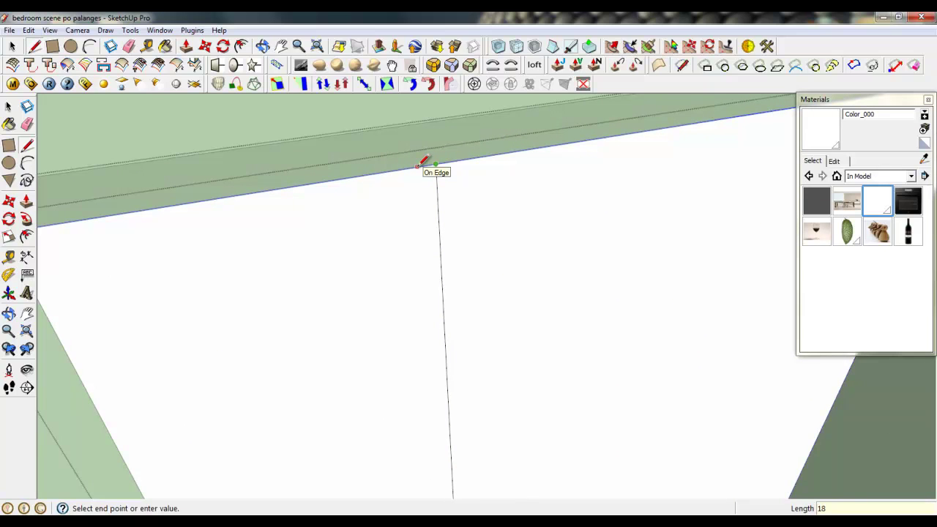
{"action": "key", "text": "Return"}
{"action": "left_click", "coordinate": [429, 166]}
{"action": "scroll", "coordinate": [430, 165], "scroll_direction": "down", "scroll_amount": 5}
{"action": "scroll", "coordinate": [453, 485], "scroll_direction": "up", "scroll_amount": 2}
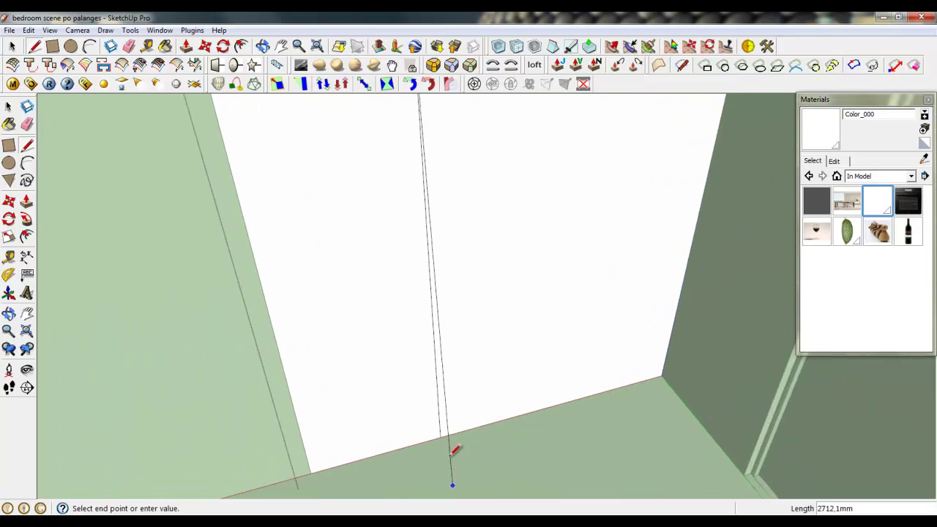
{"action": "scroll", "coordinate": [443, 442], "scroll_direction": "up", "scroll_amount": 1}
{"action": "key", "text": "space"}
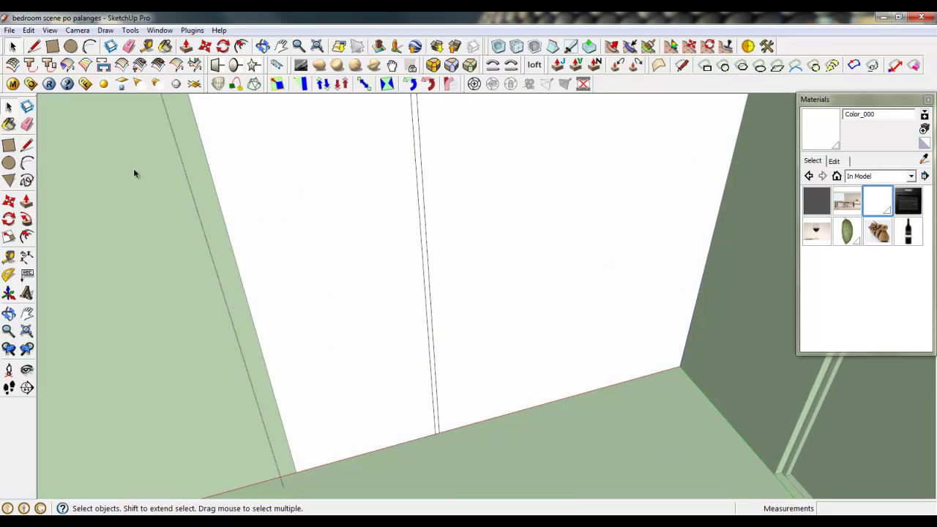
Make the narrow 18 mm strip a group of its own and extrude it 15 mm with Push/Pull
{"action": "scroll", "coordinate": [439, 403], "scroll_direction": "up", "scroll_amount": 5}
{"action": "left_click", "coordinate": [460, 370]}
{"action": "right_click", "coordinate": [459, 370]}
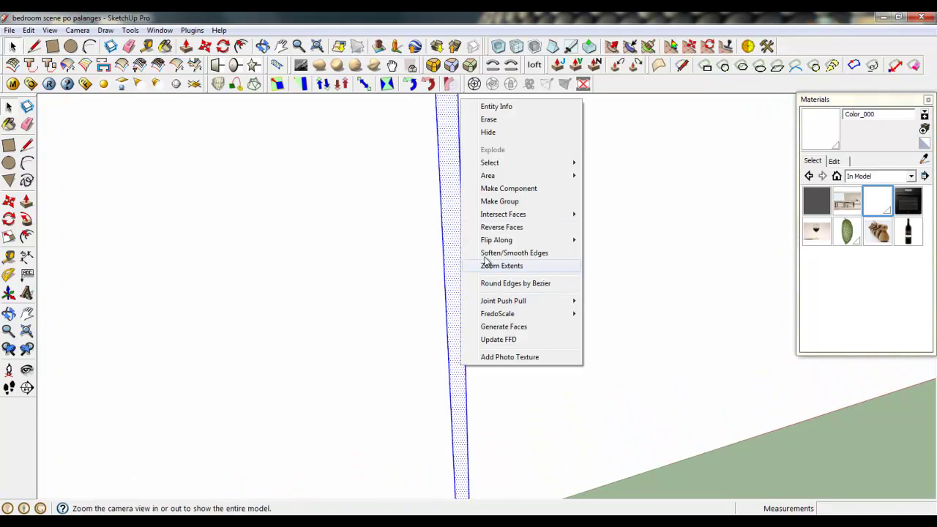
{"action": "left_click", "coordinate": [483, 201]}
{"action": "left_click", "coordinate": [186, 46]}
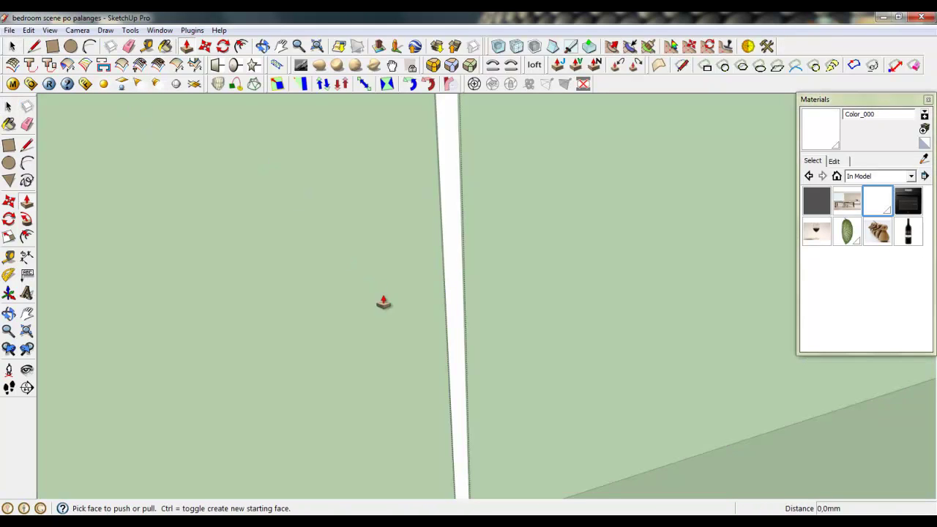
{"action": "left_click", "coordinate": [459, 346]}
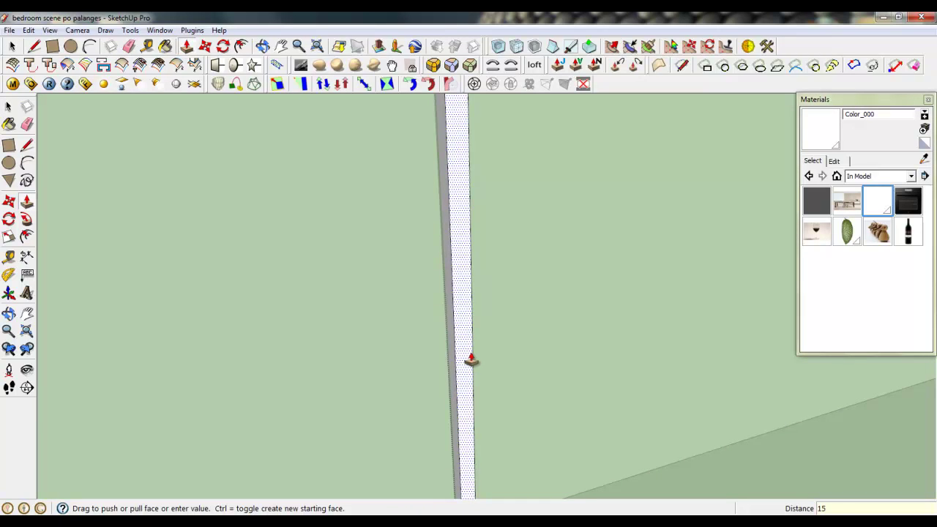
{"action": "key", "text": "Return"}
{"action": "key", "text": "space"}
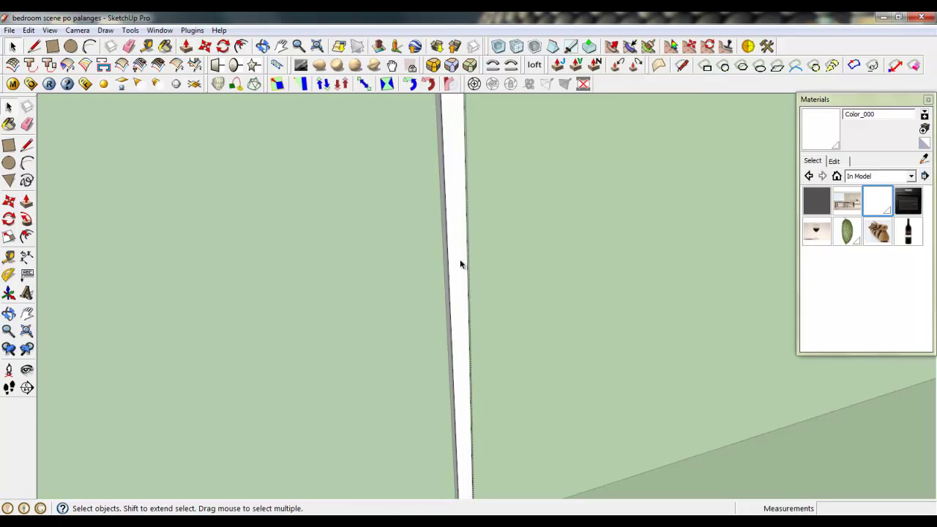
Round the strip's edges with Round Corner at a 1.0 mm offset and 3 segments, and close the strip's group
{"action": "left_click", "coordinate": [432, 65]}
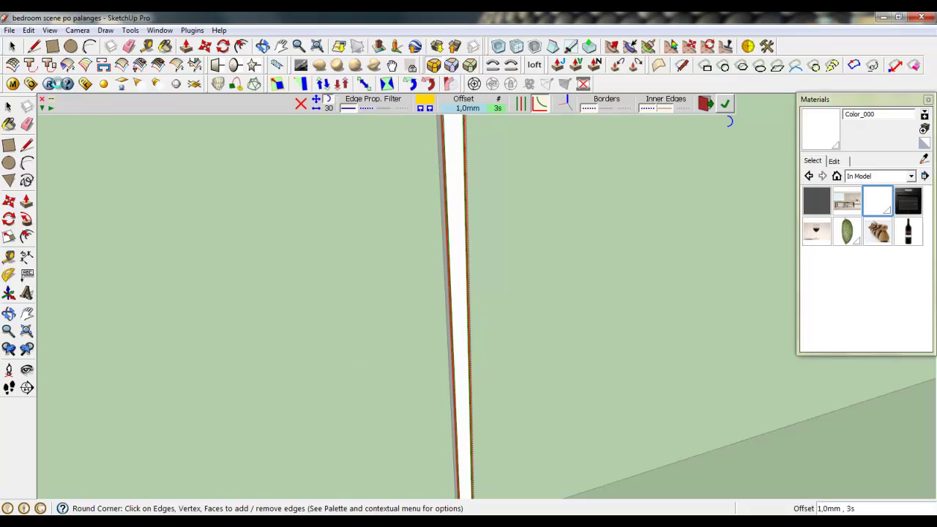
{"action": "left_click", "coordinate": [13, 50]}
{"action": "right_click", "coordinate": [267, 304]}
{"action": "left_click", "coordinate": [306, 312]}
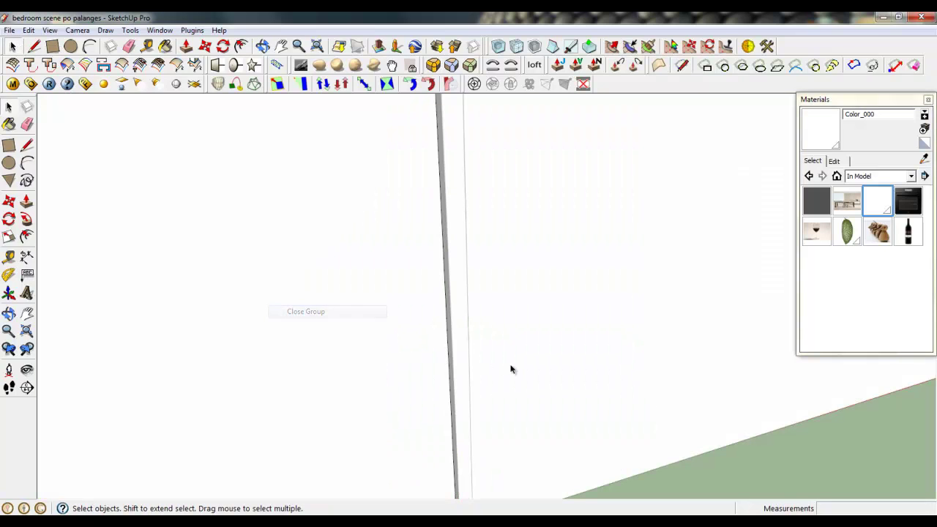
Copy the vertical strip about 710 mm along the red axis toward the doorway side of the panel
{"action": "left_click", "coordinate": [461, 361]}
{"action": "left_click", "coordinate": [206, 47]}
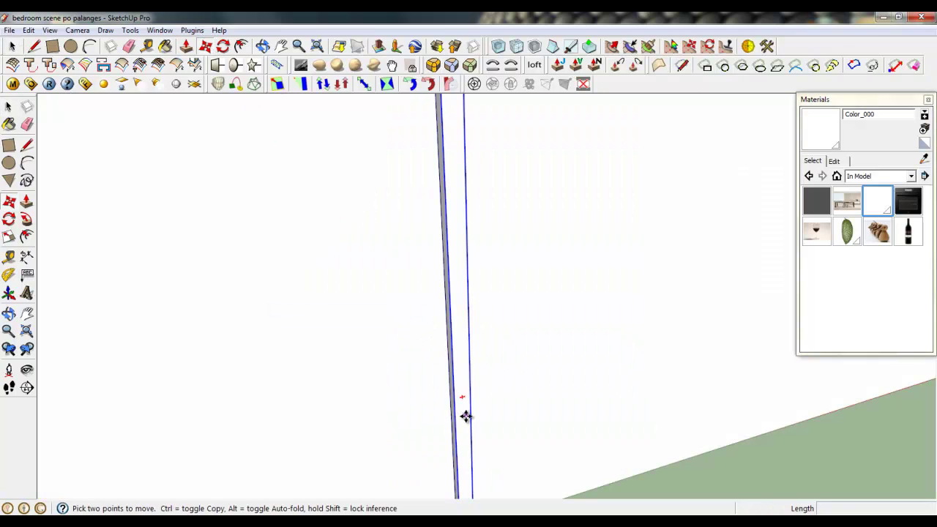
{"action": "key", "text": "ctrl"}
{"action": "left_click", "coordinate": [467, 416]}
{"action": "scroll", "coordinate": [349, 474], "scroll_direction": "down", "scroll_amount": 3}
{"action": "scroll", "coordinate": [349, 474], "scroll_direction": "down", "scroll_amount": 3}
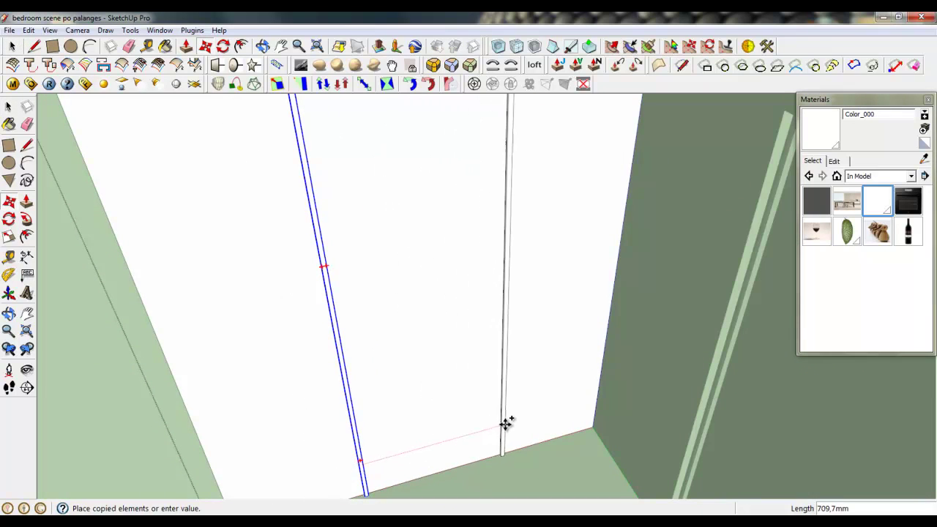
{"action": "left_click", "coordinate": [497, 427]}
Copy the first strip about 587 mm along the red axis to the panel's outer vertical edge and close the panel's group
{"action": "scroll", "coordinate": [505, 439], "scroll_direction": "down", "scroll_amount": 5}
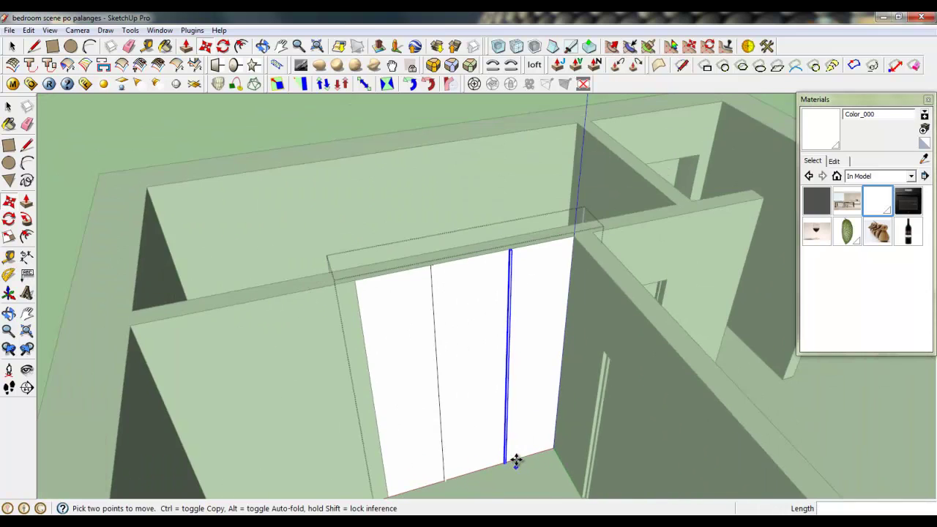
{"action": "middle_click_drag", "start_coordinate": [517, 458], "coordinate": [449, 399]}
{"action": "scroll", "coordinate": [427, 391], "scroll_direction": "up", "scroll_amount": 8}
{"action": "scroll", "coordinate": [437, 239], "scroll_direction": "down", "scroll_amount": 3}
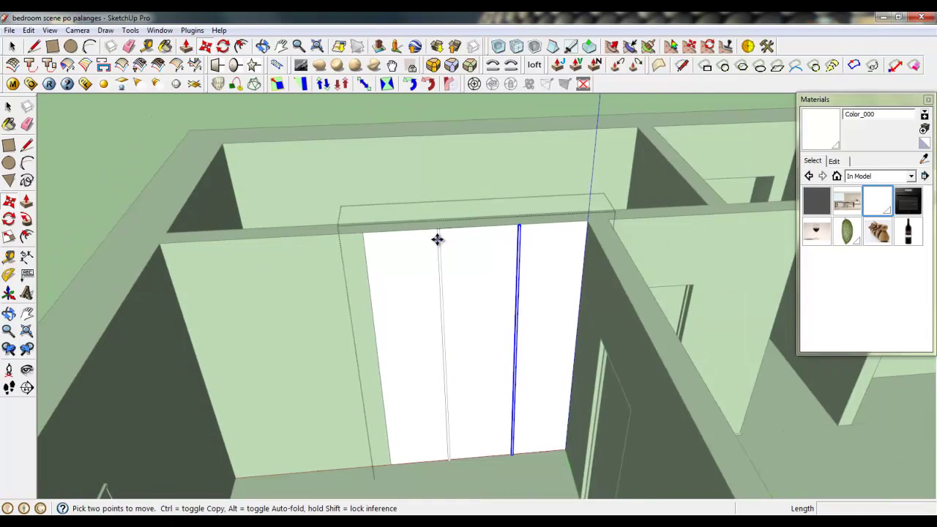
{"action": "scroll", "coordinate": [419, 404], "scroll_direction": "up", "scroll_amount": 1}
{"action": "scroll", "coordinate": [506, 320], "scroll_direction": "up", "scroll_amount": 1}
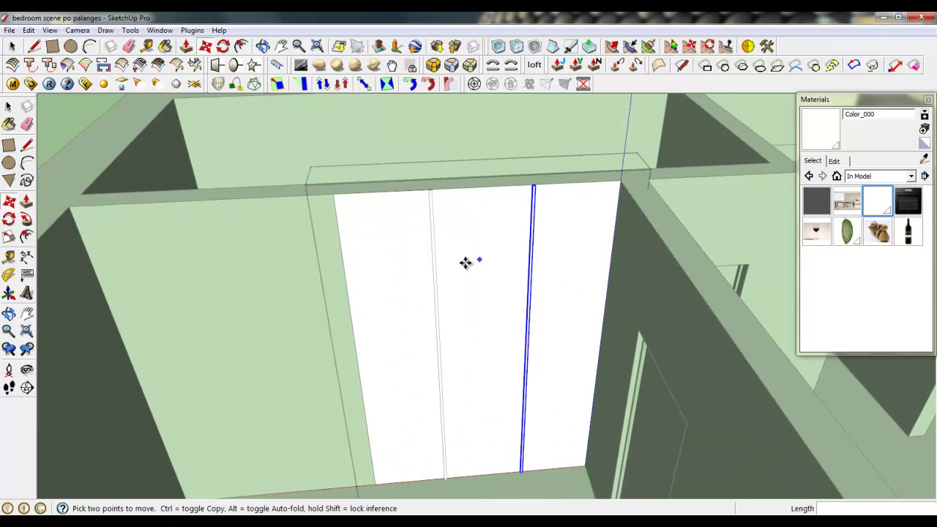
{"action": "scroll", "coordinate": [466, 262], "scroll_direction": "up", "scroll_amount": 2}
{"action": "left_click", "coordinate": [14, 47]}
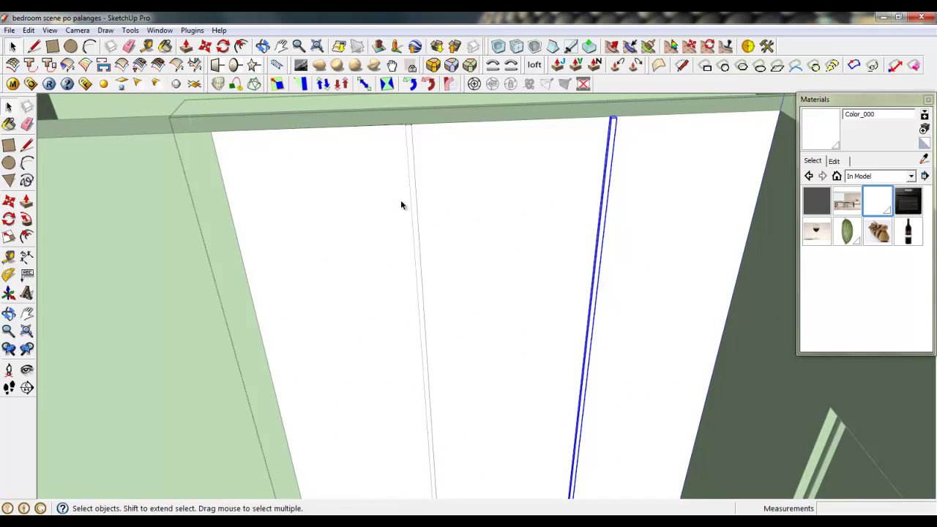
{"action": "left_click", "coordinate": [414, 198]}
{"action": "left_click", "coordinate": [206, 47]}
{"action": "scroll", "coordinate": [219, 114], "scroll_direction": "up", "scroll_amount": 3}
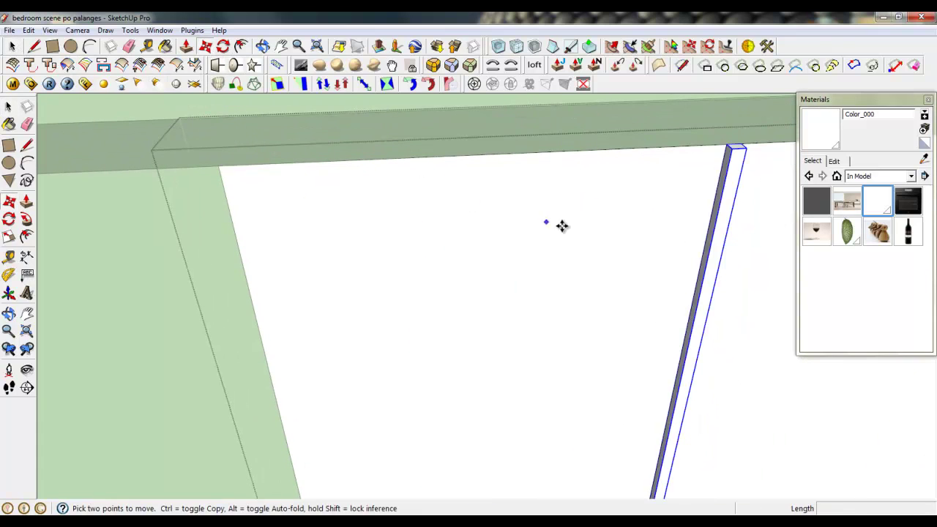
{"action": "key", "text": "ctrl"}
{"action": "left_click", "coordinate": [719, 235]}
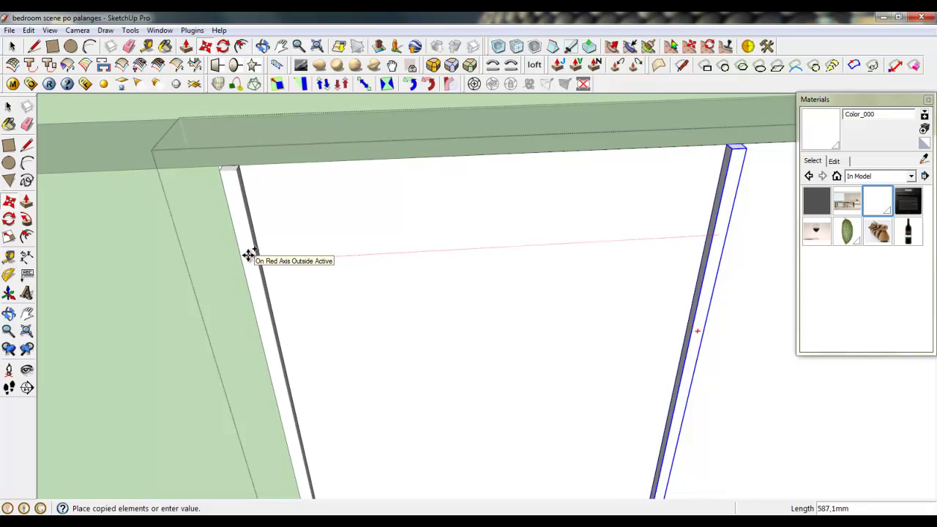
{"action": "left_click", "coordinate": [248, 254]}
{"action": "right_click", "coordinate": [245, 256]}
{"action": "right_click", "coordinate": [200, 255]}
{"action": "left_click", "coordinate": [213, 264]}
Check the grouped wall panel and its vertical strips from above within the room
{"action": "scroll", "coordinate": [505, 265], "scroll_direction": "down", "scroll_amount": 5}
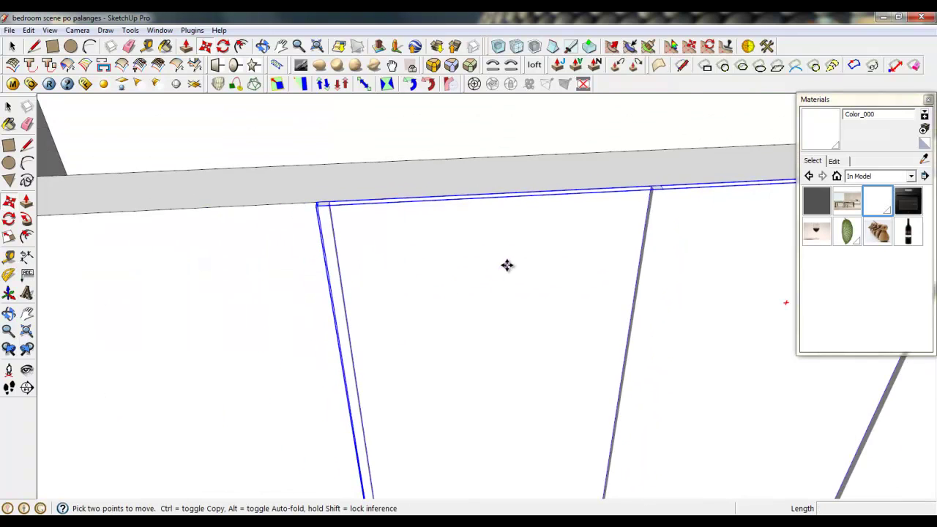
{"action": "scroll", "coordinate": [661, 264], "scroll_direction": "down", "scroll_amount": 6}
{"action": "middle_click_drag", "start_coordinate": [662, 262], "coordinate": [664, 420]}
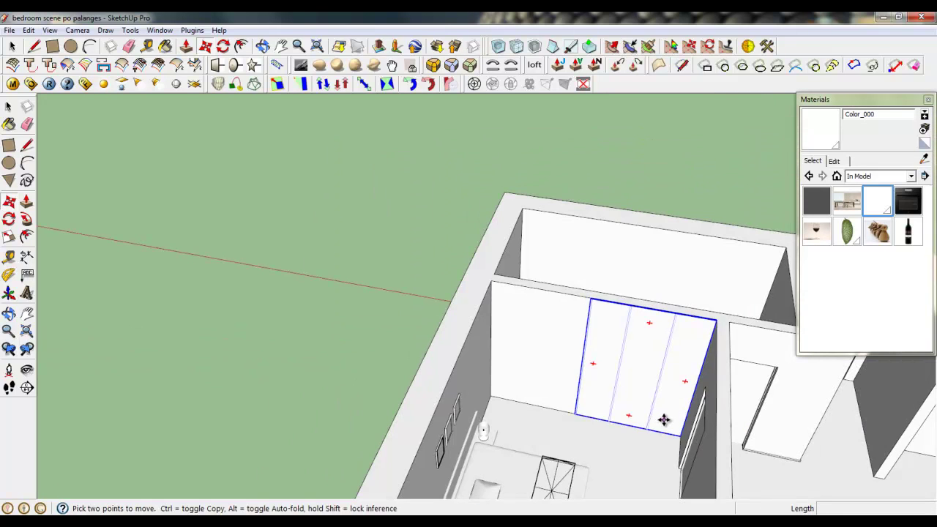
{"action": "scroll", "coordinate": [674, 425], "scroll_direction": "up", "scroll_amount": 2}
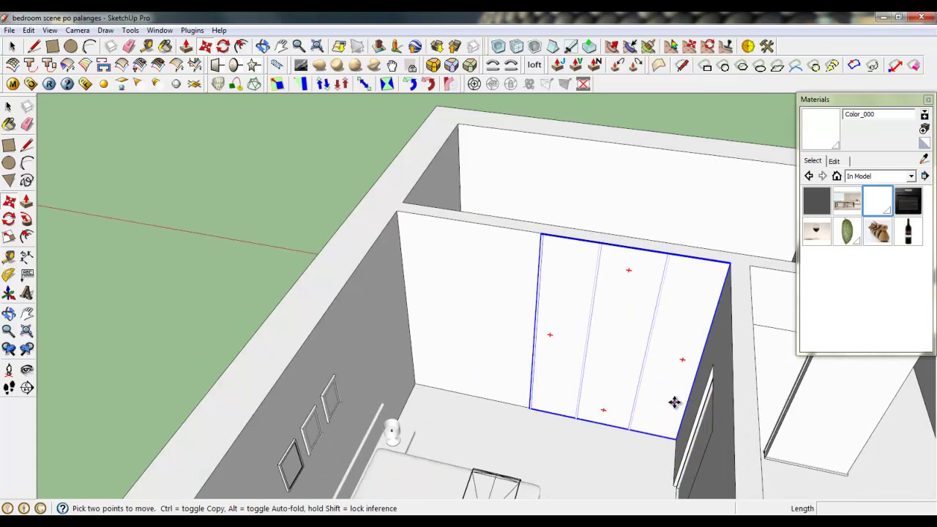
{"action": "scroll", "coordinate": [674, 402], "scroll_direction": "up", "scroll_amount": 1}
{"action": "scroll", "coordinate": [533, 284], "scroll_direction": "down", "scroll_amount": 4}
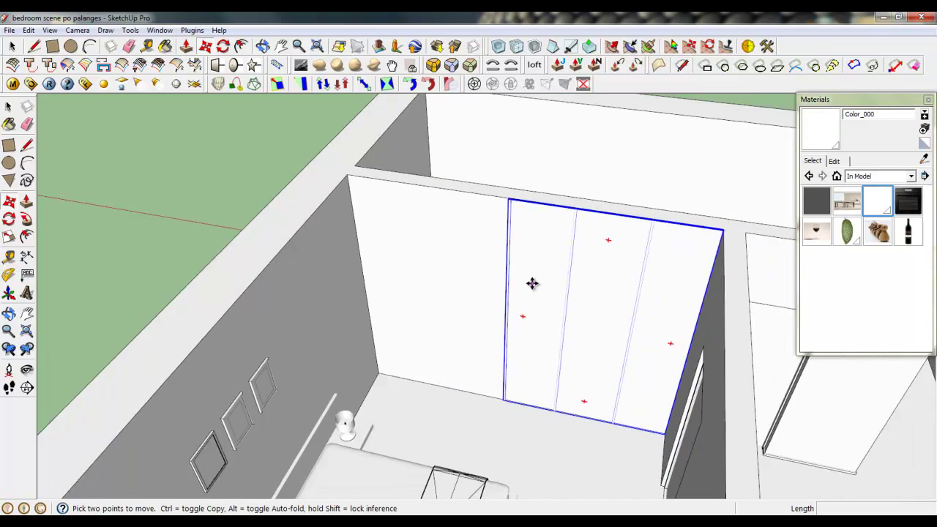
Examine the finished wall panel and its vertical strips from several angles across the room
{"action": "middle_click_drag", "start_coordinate": [536, 287], "coordinate": [640, 403]}
{"action": "scroll", "coordinate": [587, 376], "scroll_direction": "up", "scroll_amount": 3}
{"action": "scroll", "coordinate": [611, 352], "scroll_direction": "down", "scroll_amount": 2}
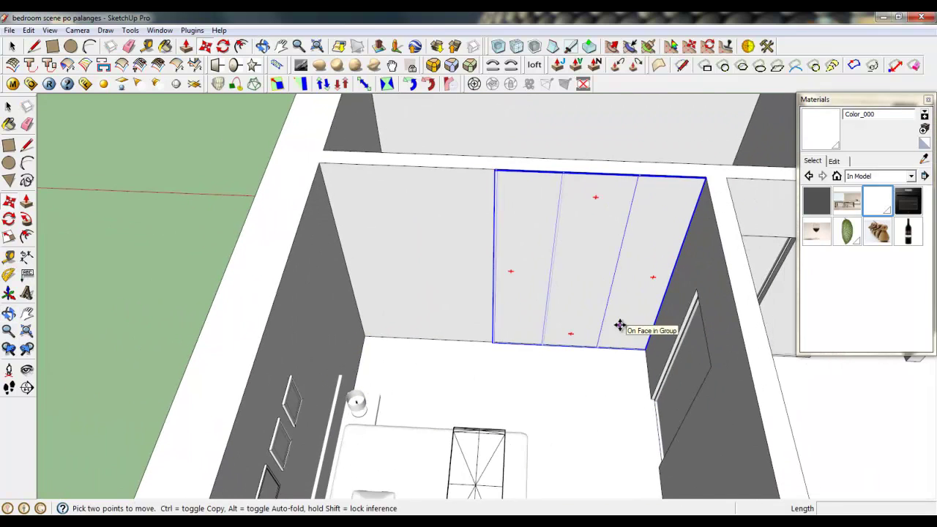
{"action": "middle_click_drag", "start_coordinate": [622, 325], "coordinate": [559, 324]}
{"action": "scroll", "coordinate": [186, 161], "scroll_direction": "up", "scroll_amount": 2}
{"action": "left_click", "coordinate": [11, 48]}
{"action": "scroll", "coordinate": [619, 341], "scroll_direction": "down", "scroll_amount": 2}
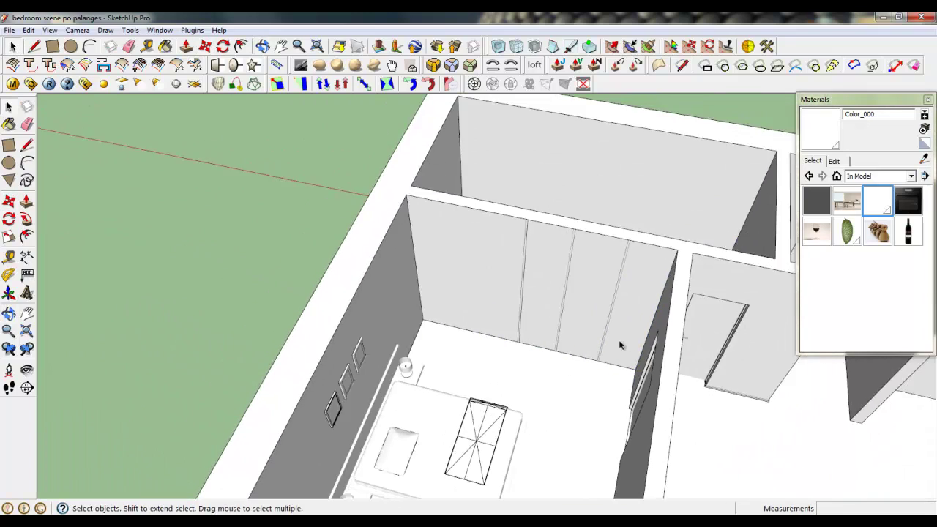
{"action": "middle_click_drag", "start_coordinate": [619, 341], "coordinate": [611, 371]}
{"action": "scroll", "coordinate": [573, 330], "scroll_direction": "up", "scroll_amount": 3}
{"action": "scroll", "coordinate": [527, 318], "scroll_direction": "down", "scroll_amount": 1}
{"action": "scroll", "coordinate": [563, 409], "scroll_direction": "down", "scroll_amount": 2}
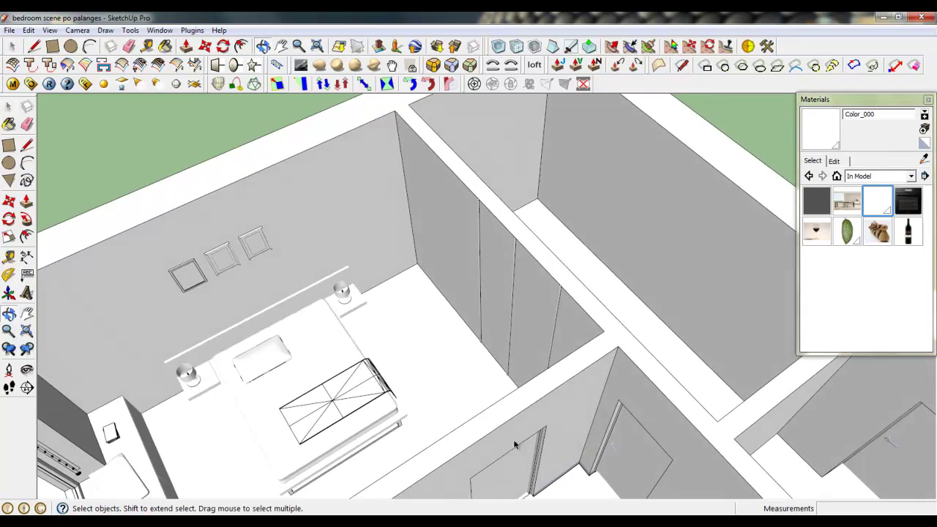
Inspect the bedside lamp on its shelf up close and bring up Entity Info for the surrounding bed group
{"action": "scroll", "coordinate": [308, 304], "scroll_direction": "up", "scroll_amount": 5}
{"action": "middle_click_drag", "start_coordinate": [390, 321], "coordinate": [420, 224]}
{"action": "scroll", "coordinate": [437, 228], "scroll_direction": "up", "scroll_amount": 2}
{"action": "scroll", "coordinate": [443, 210], "scroll_direction": "up", "scroll_amount": 1}
{"action": "left_click", "coordinate": [444, 210]}
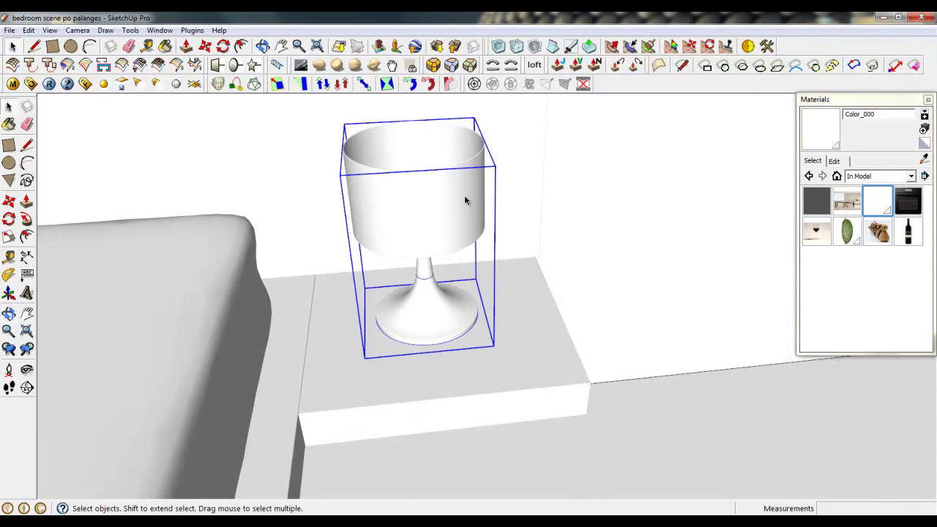
{"action": "right_click", "coordinate": [517, 192]}
{"action": "left_click", "coordinate": [540, 196]}
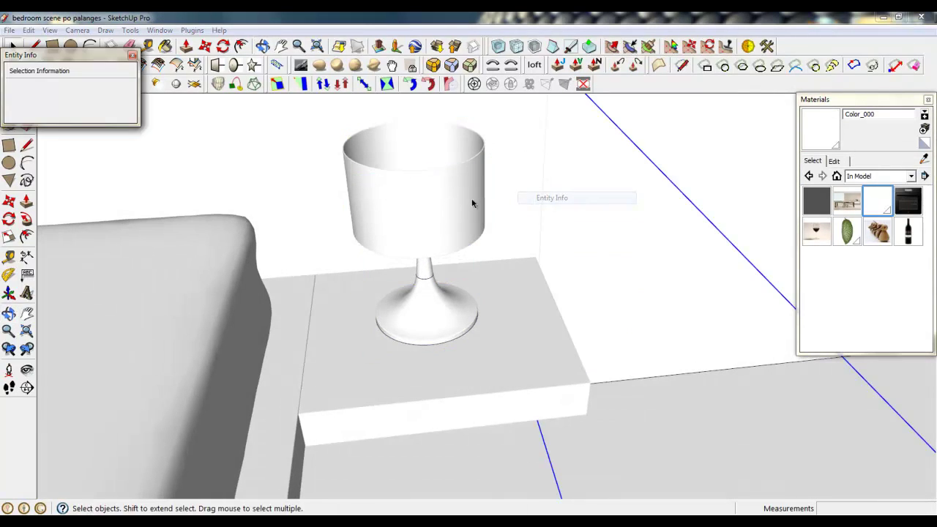
{"action": "left_click", "coordinate": [132, 56]}
Examine the bed, bedside lamps and window side of the bedroom, and select the flat cushion on the window bench
{"action": "scroll", "coordinate": [367, 169], "scroll_direction": "up", "scroll_amount": 1}
{"action": "middle_click_drag", "start_coordinate": [367, 169], "coordinate": [382, 176]}
{"action": "scroll", "coordinate": [546, 352], "scroll_direction": "down", "scroll_amount": 3}
{"action": "middle_click_drag", "start_coordinate": [426, 264], "coordinate": [513, 327]}
{"action": "scroll", "coordinate": [520, 257], "scroll_direction": "down", "scroll_amount": 5}
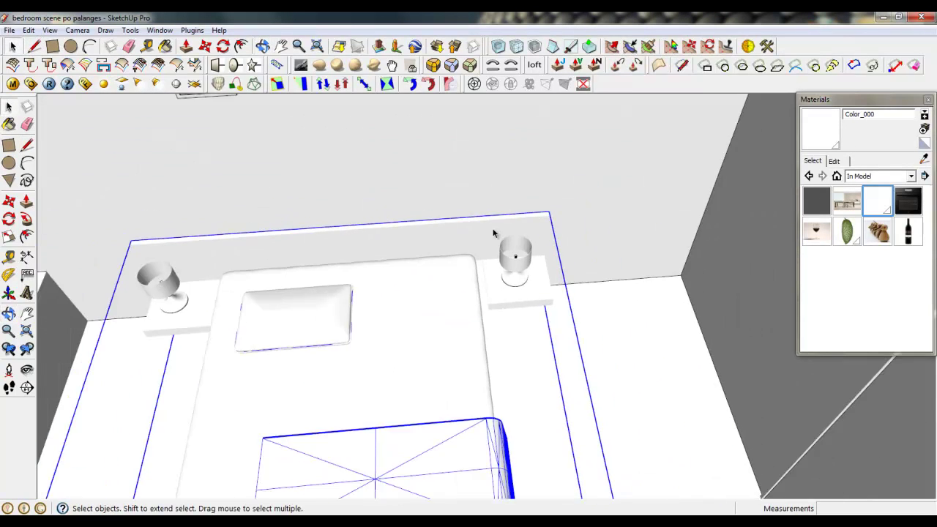
{"action": "scroll", "coordinate": [493, 232], "scroll_direction": "down", "scroll_amount": 4}
{"action": "middle_click_drag", "start_coordinate": [494, 233], "coordinate": [483, 272]}
{"action": "scroll", "coordinate": [494, 288], "scroll_direction": "up", "scroll_amount": 4}
{"action": "scroll", "coordinate": [494, 288], "scroll_direction": "down", "scroll_amount": 4}
{"action": "scroll", "coordinate": [483, 272], "scroll_direction": "up", "scroll_amount": 4}
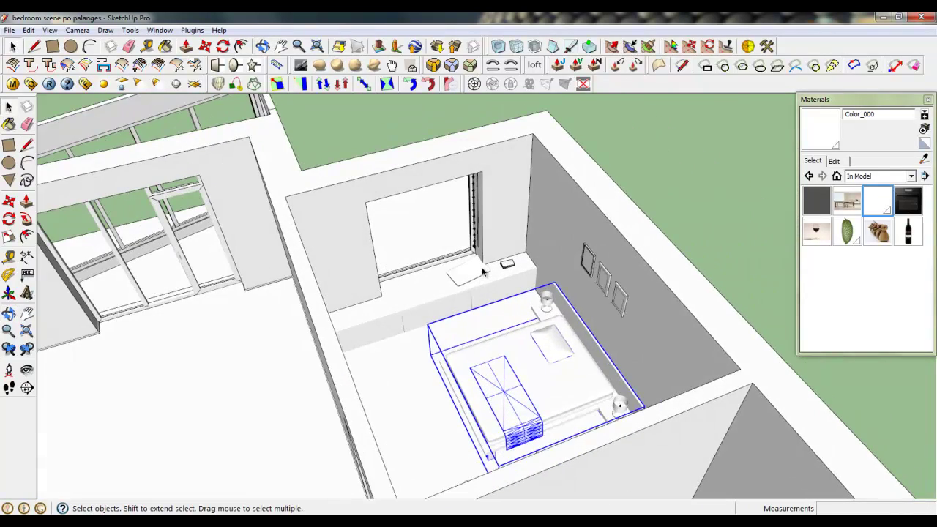
{"action": "scroll", "coordinate": [491, 271], "scroll_direction": "down", "scroll_amount": 3}
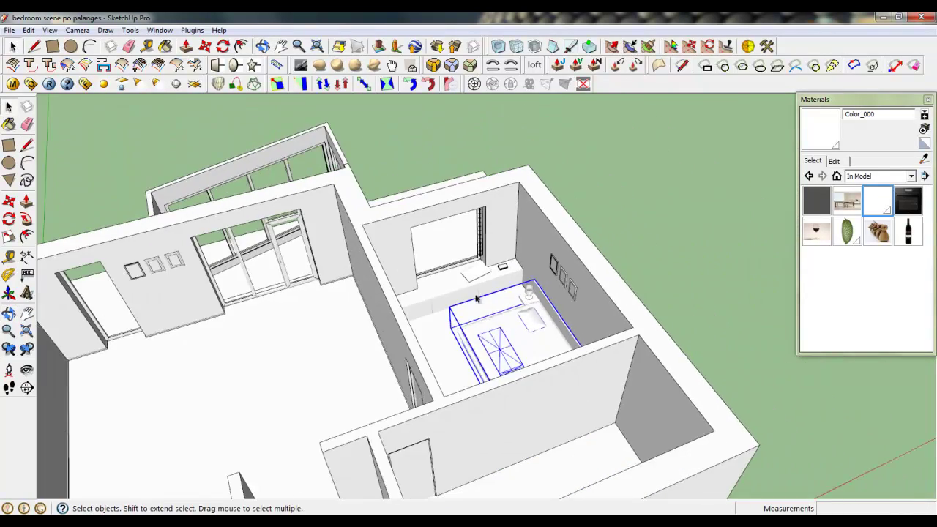
{"action": "scroll", "coordinate": [492, 271], "scroll_direction": "up", "scroll_amount": 4}
{"action": "left_click", "coordinate": [475, 257]}
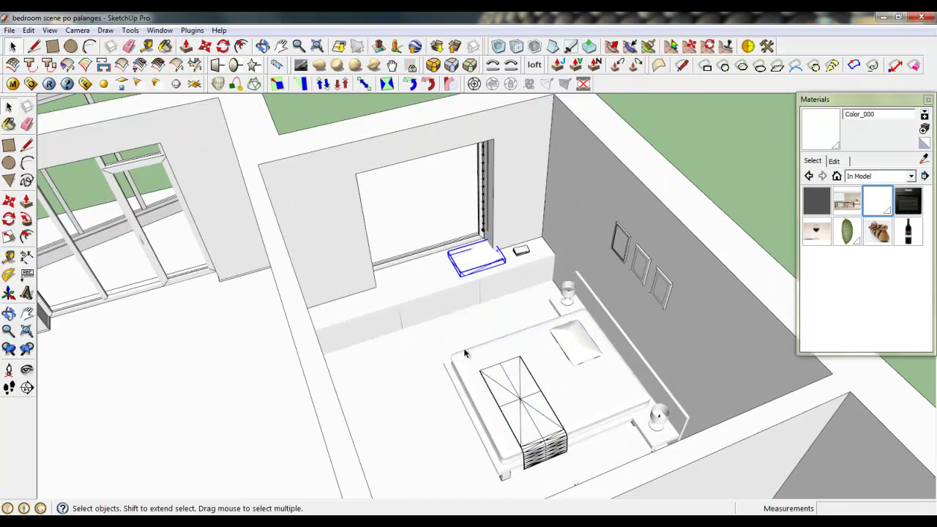